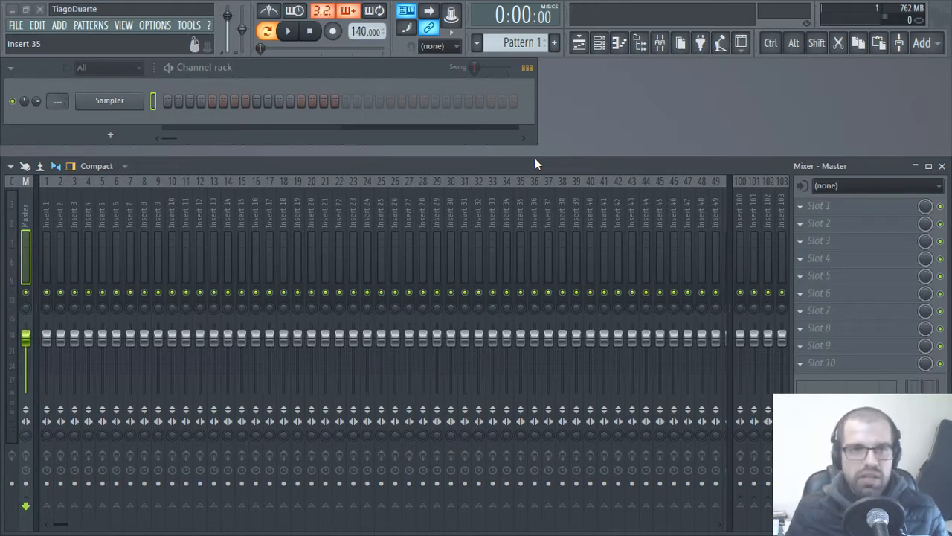
# Load the Close Grand preset from the Packs library's Instruments > Keyboard folder onto the Sampler channel
pyautogui.click(641, 43)
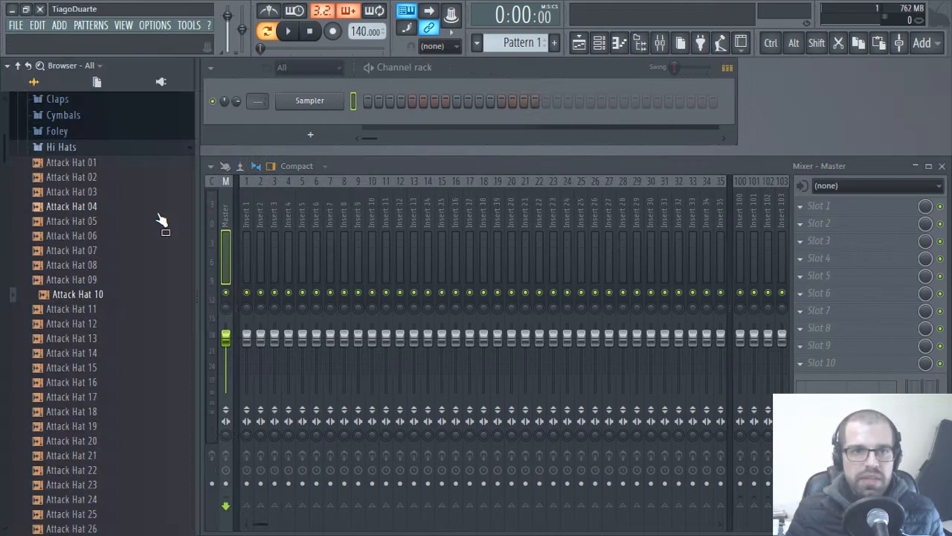
pyautogui.click(63, 147)
pyautogui.scroll(5, 75, 297)
pyautogui.scroll(-5, 67, 297)
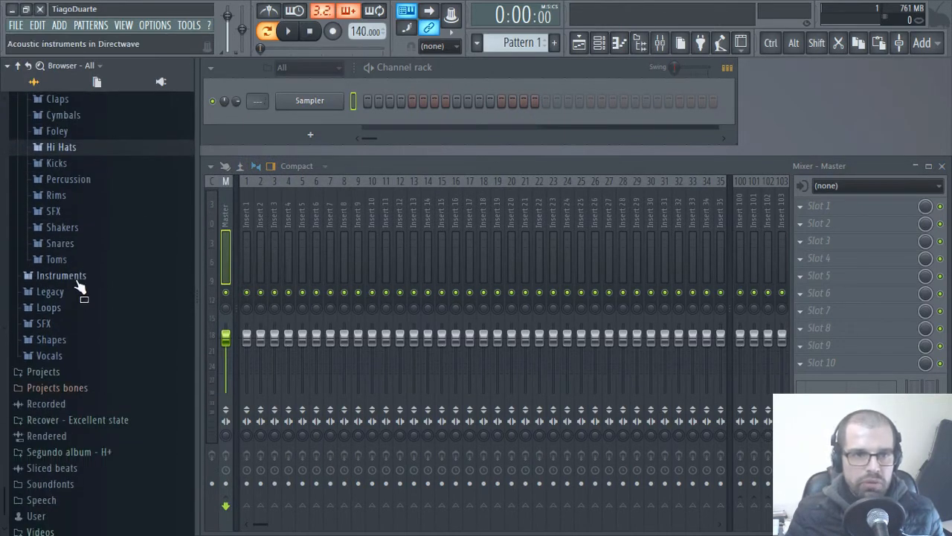
pyautogui.click(62, 279)
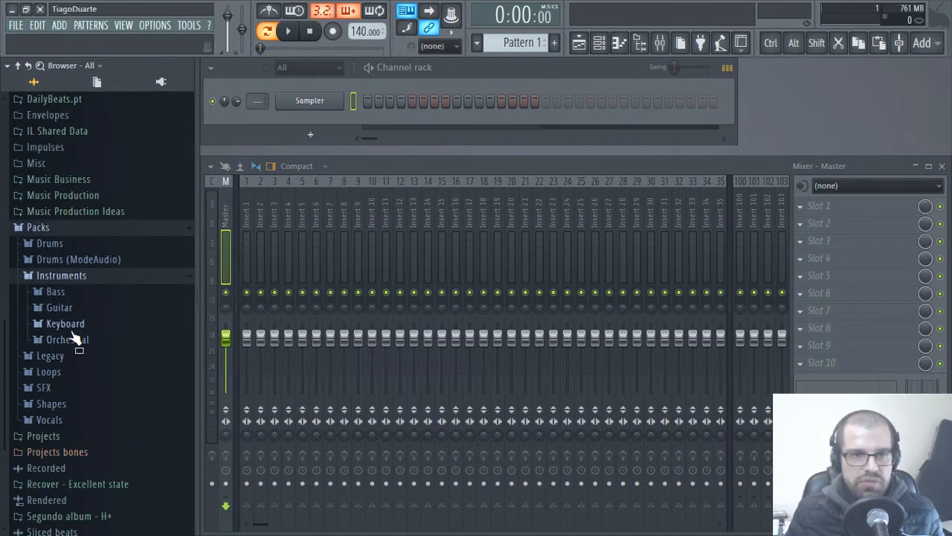
pyautogui.click(69, 324)
pyautogui.moveTo(87, 344); pyautogui.dragTo(301, 104)
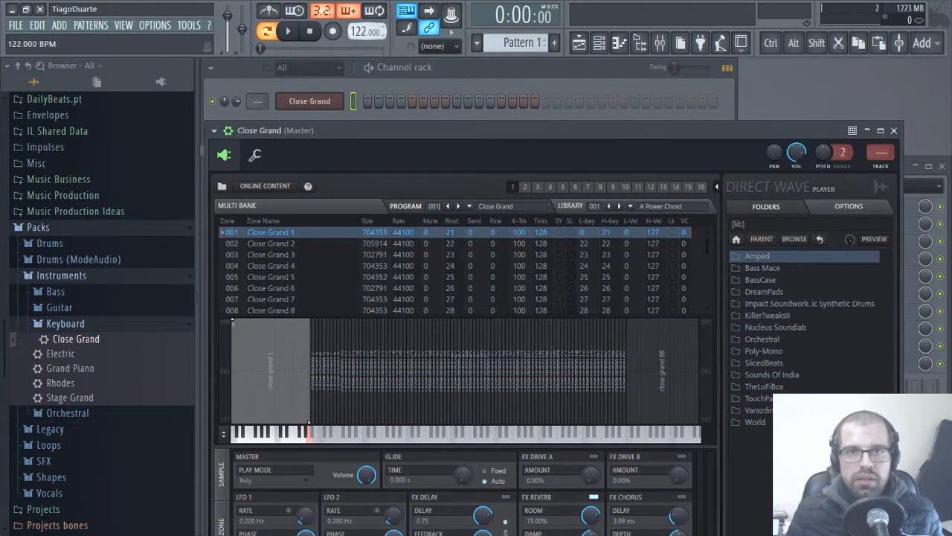
# Set the project tempo to 82 BPM and close the Close Grand instrument window
pyautogui.moveTo(368, 31); pyautogui.dragTo(367, 40)
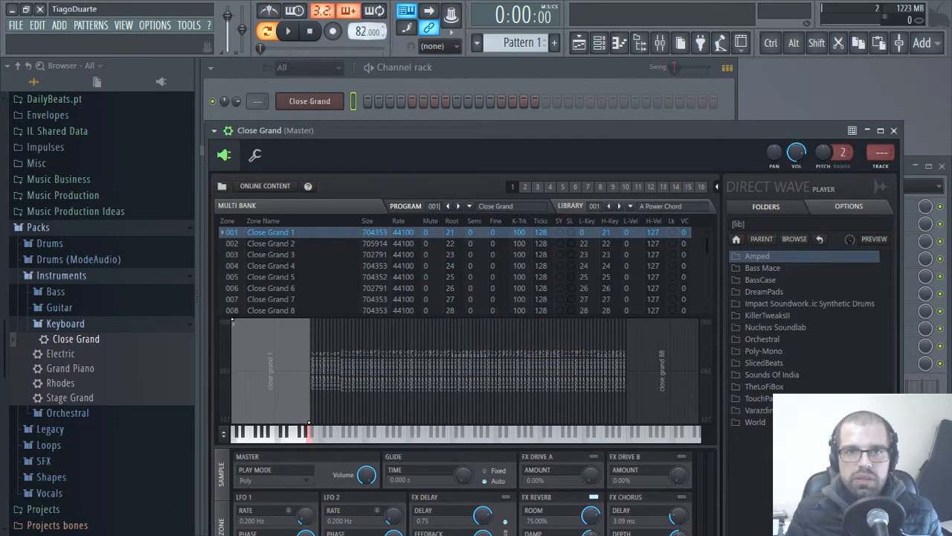
pyautogui.click(228, 130)
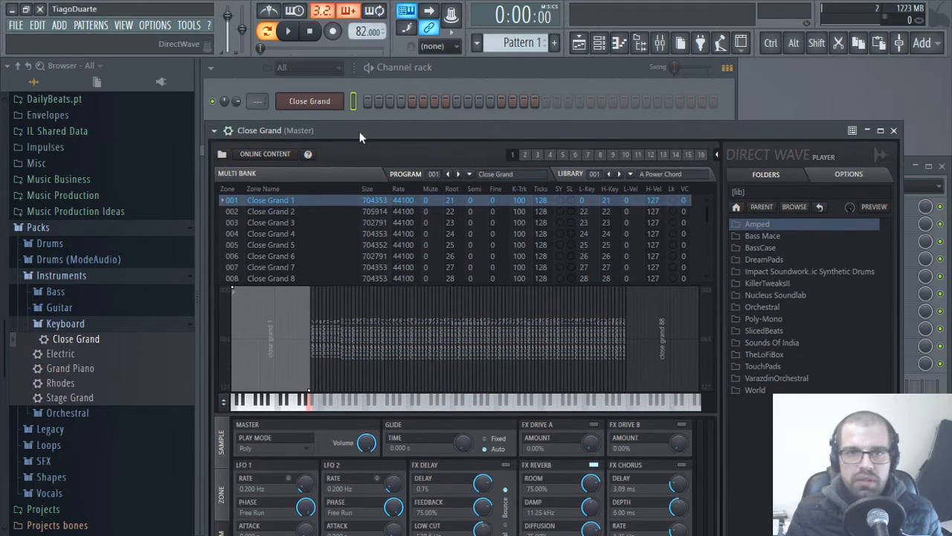
pyautogui.moveTo(359, 132); pyautogui.dragTo(374, 78)
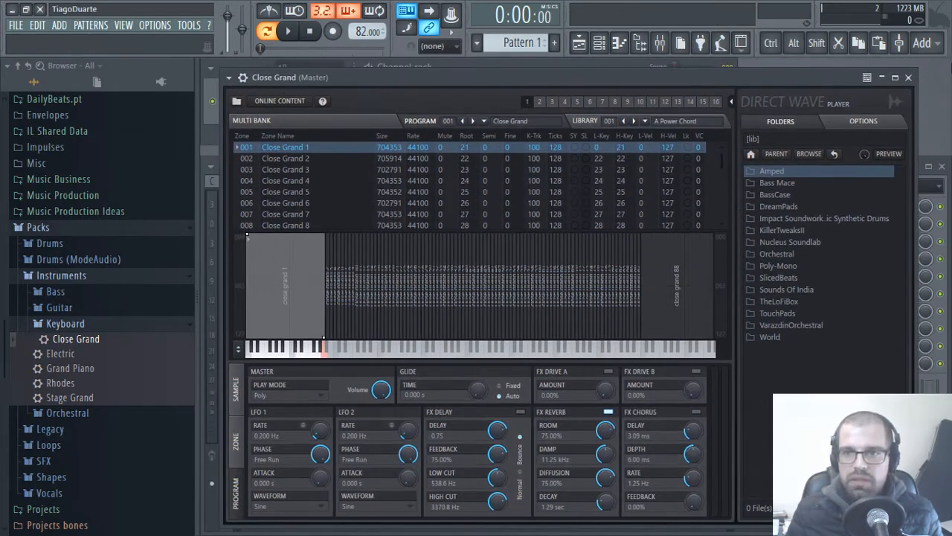
pyautogui.click(908, 78)
# Open Close Grand's piano roll and draw an eight-step chord of E5, F#5 and B5 at the start of bar 1
pyautogui.press('F7')
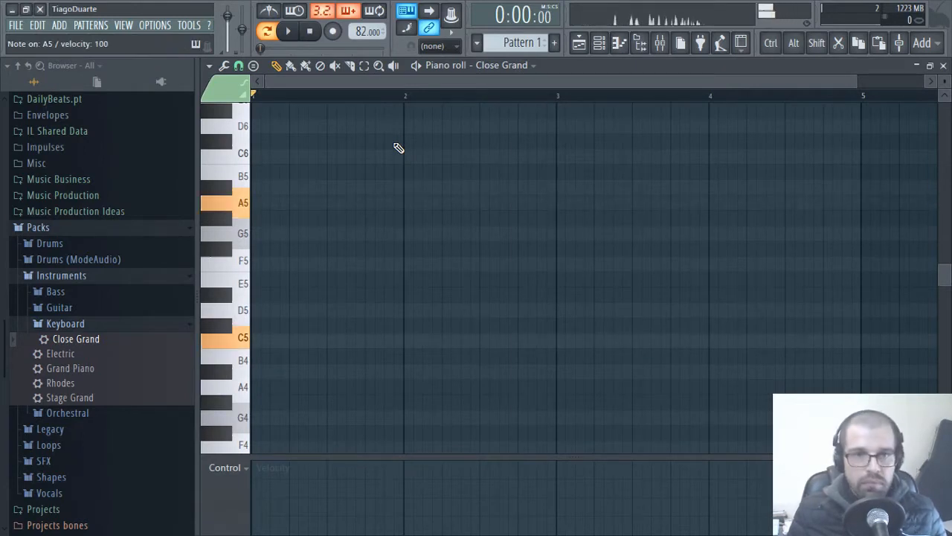
pyautogui.scroll(3, 428, 236)
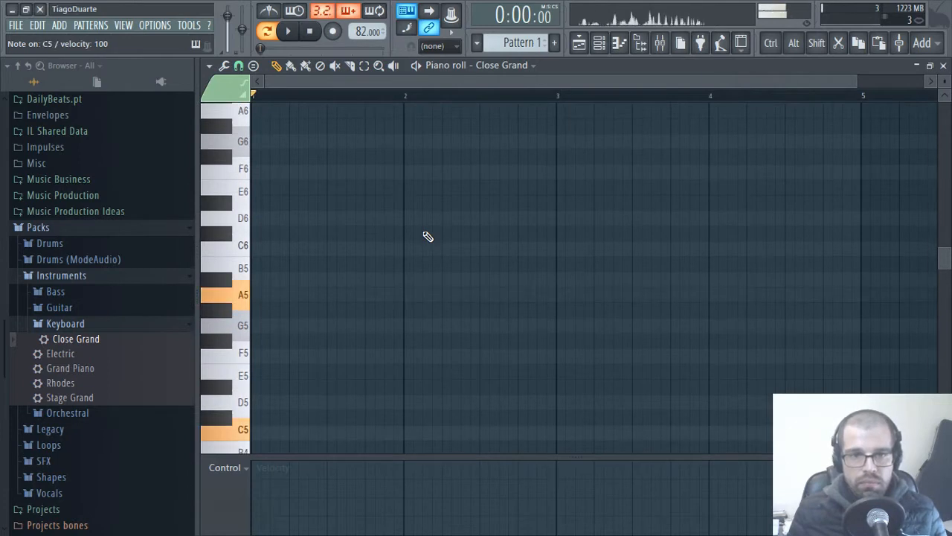
pyautogui.scroll(-4, 426, 236)
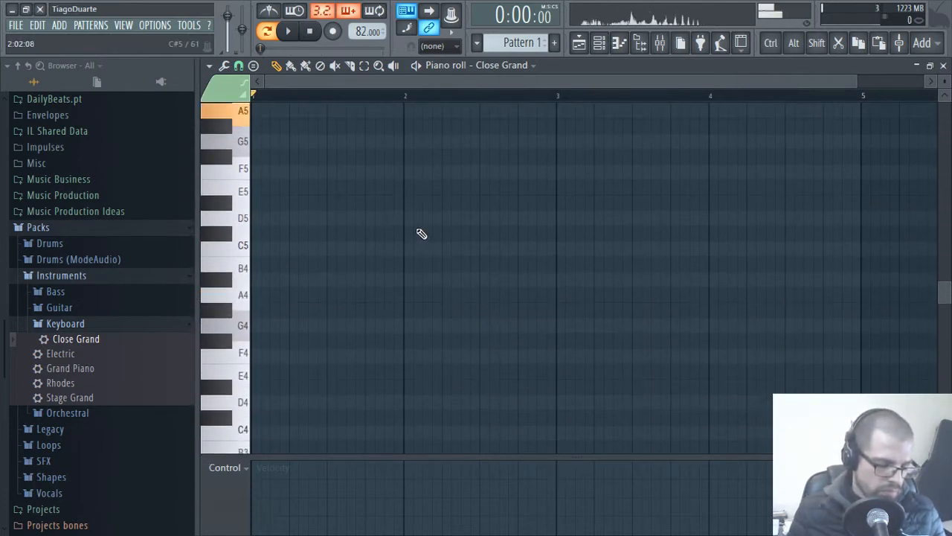
pyautogui.scroll(2, 421, 232)
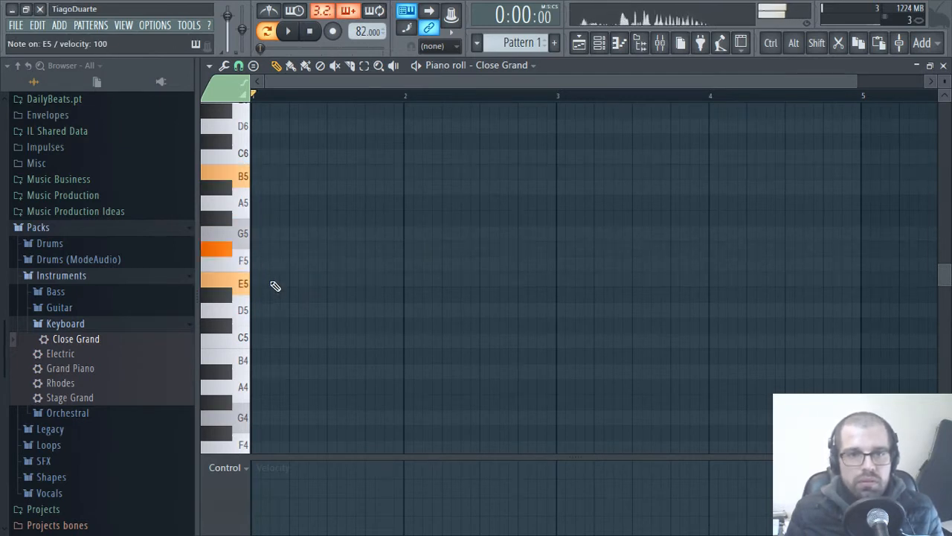
pyautogui.moveTo(260, 280); pyautogui.dragTo(334, 284)
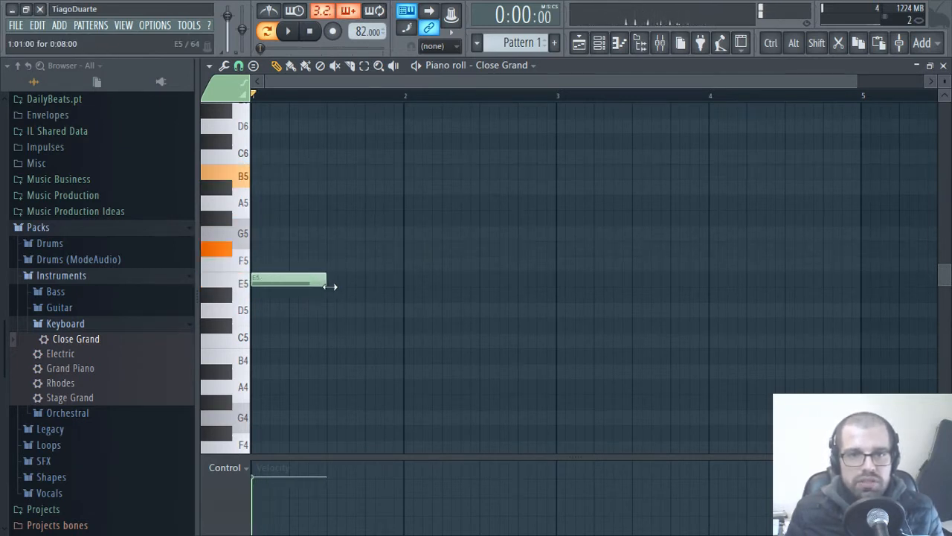
pyautogui.click(272, 250)
pyautogui.moveTo(264, 186); pyautogui.dragTo(267, 173)
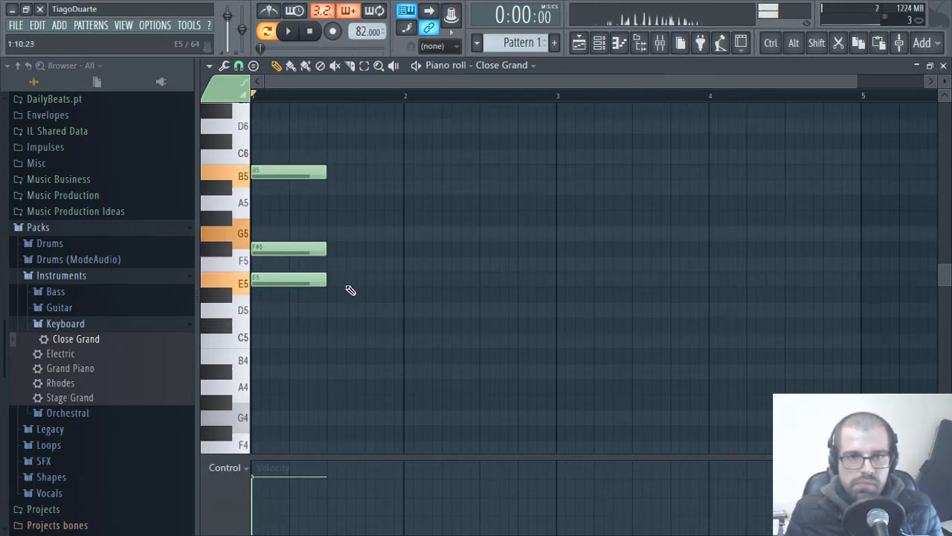
# Add a second eight-step chord of E5, G5 and B5 starting at step 11 of bar 1
pyautogui.moveTo(347, 283)
pyautogui.mouseDown()
pyautogui.moveTo(324, 281)
pyautogui.moveTo(340, 285)
pyautogui.mouseUp()
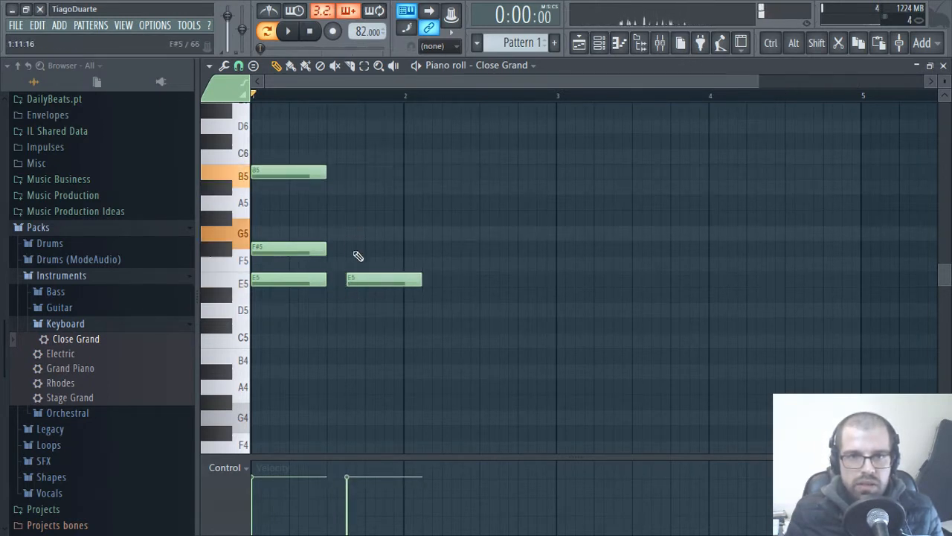
pyautogui.click(350, 233)
pyautogui.click(348, 173)
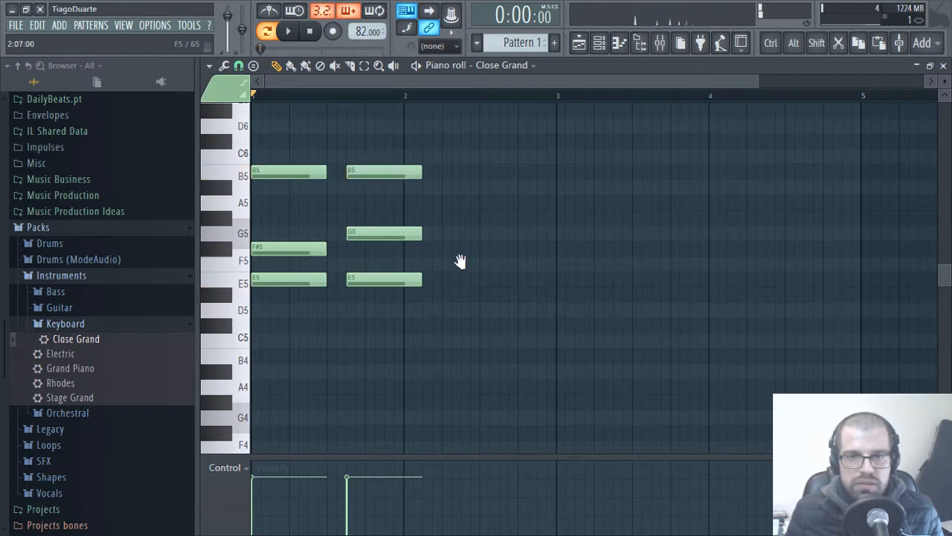
# Play back the two chords and shorten the second chord's notes to six steps so they end at bar 2
pyautogui.scroll(1, 385, 248)
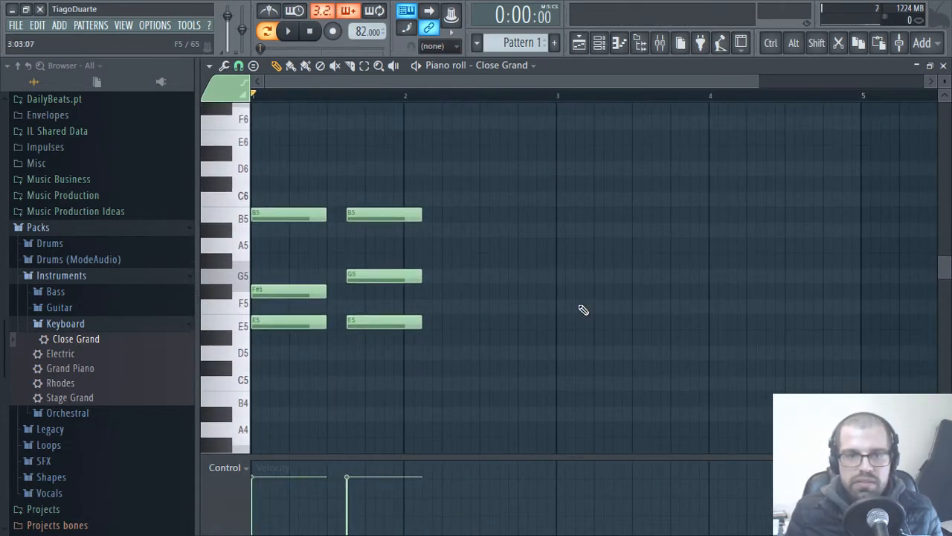
pyautogui.press('space')
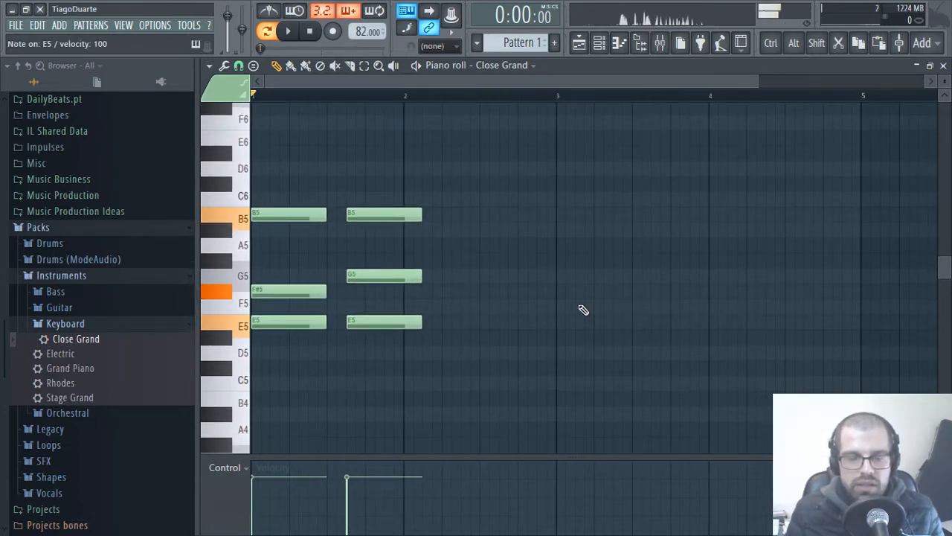
pyautogui.press('space')
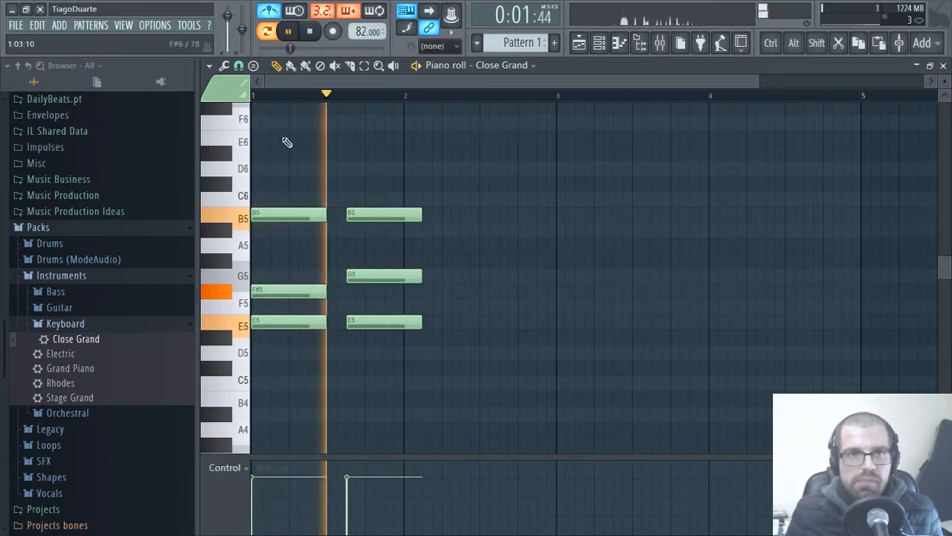
pyautogui.press('space')
pyautogui.press('space')
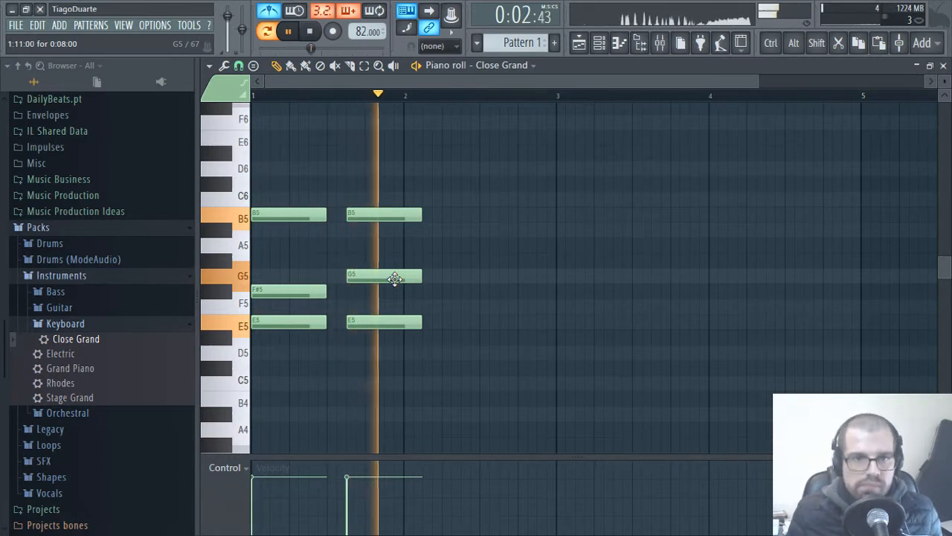
pyautogui.moveTo(451, 198); pyautogui.dragTo(411, 352)
pyautogui.press('space')
pyautogui.moveTo(421, 276); pyautogui.dragTo(400, 281)
pyautogui.keyDown('ctrl'); pyautogui.click(329, 382); pyautogui.keyUp('ctrl')
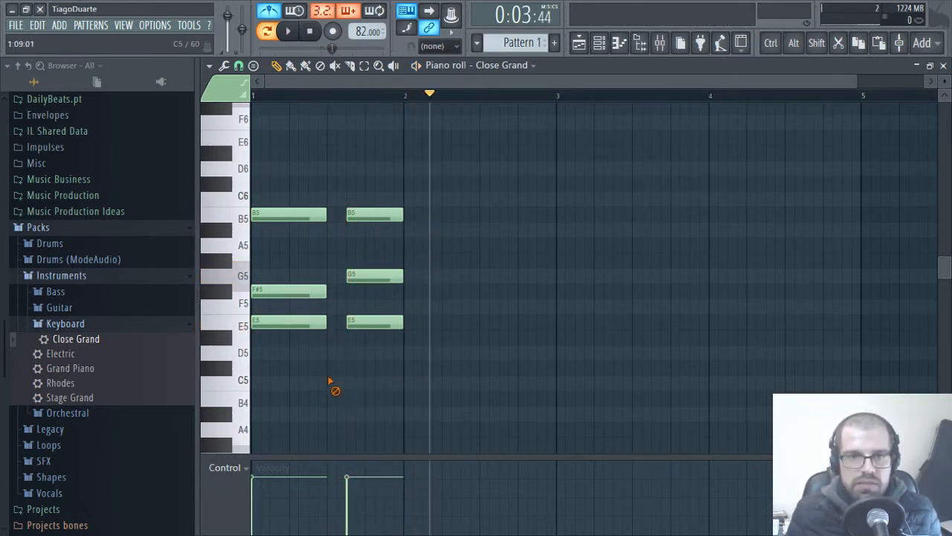
# Set the piano roll's scale highlighting root note to E
pyautogui.click(209, 65)
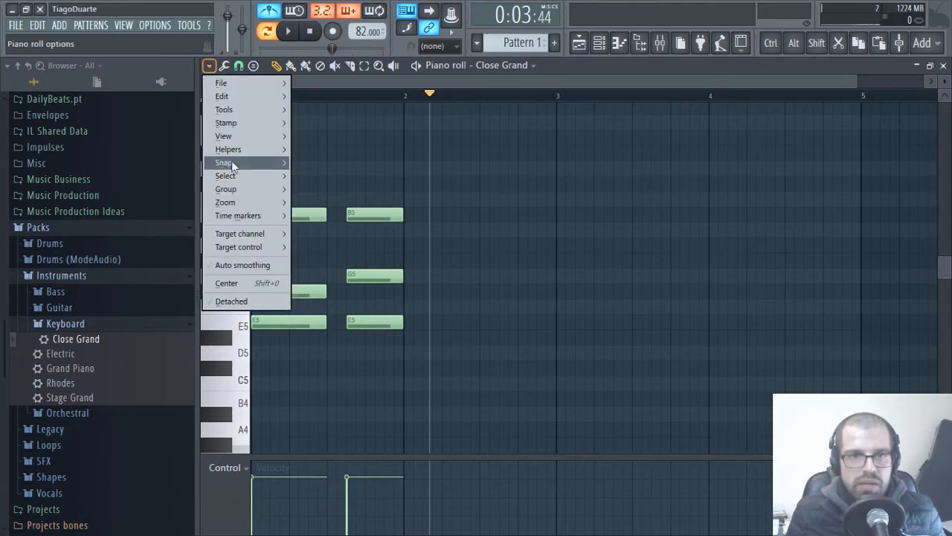
pyautogui.moveTo(231, 149)
pyautogui.moveTo(354, 165)
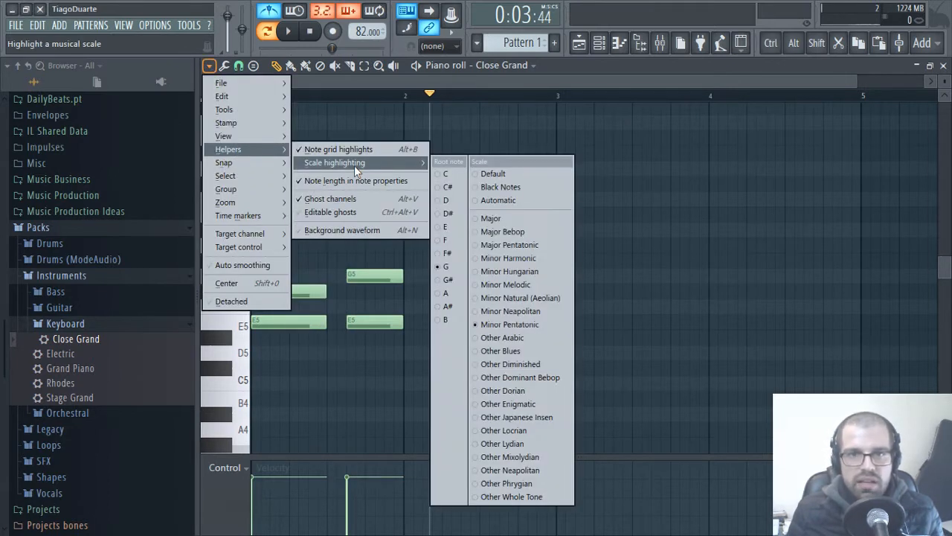
pyautogui.click(447, 227)
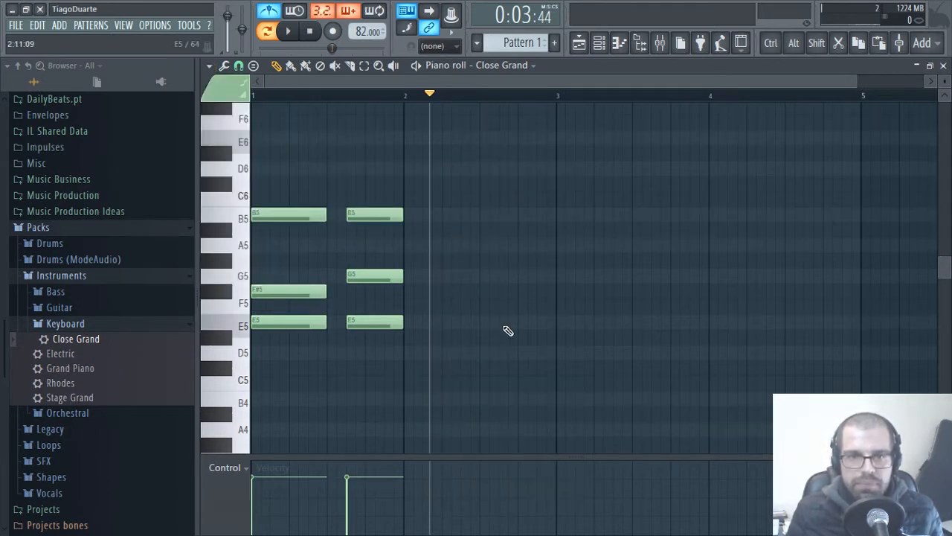
pyautogui.click(283, 287)
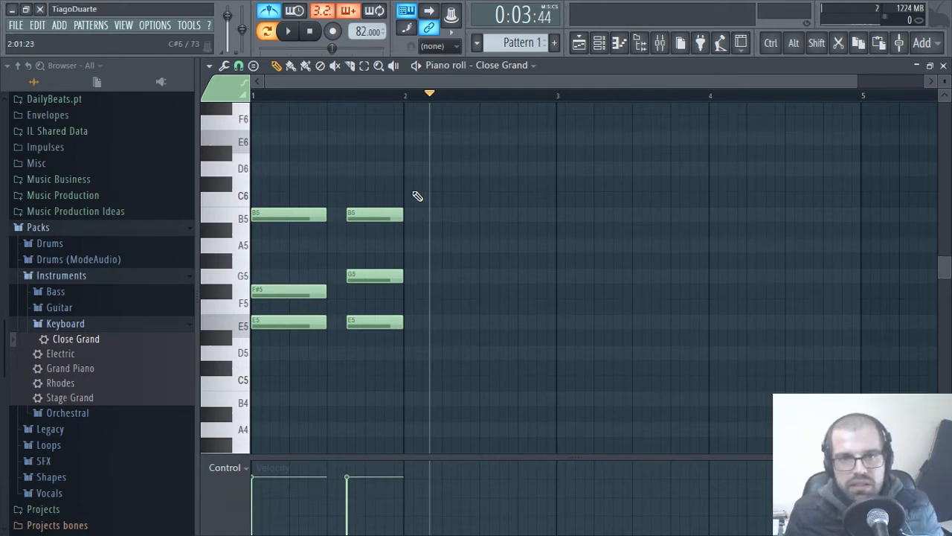
pyautogui.press('super')
pyautogui.press('super')
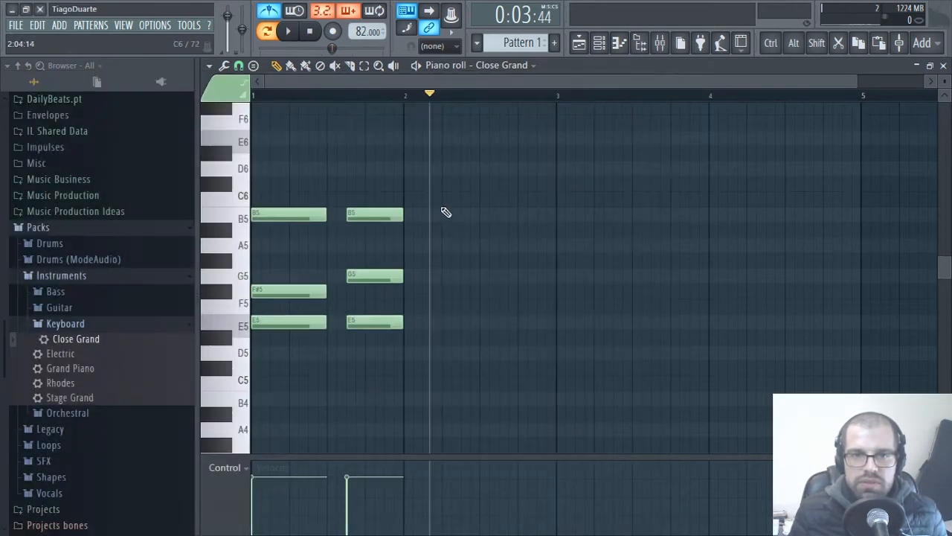
# Copy the second chord to the start of bar 2, change its notes to G5, A5 and D6, and play it back
pyautogui.moveTo(420, 162); pyautogui.dragTo(380, 358)
pyautogui.moveTo(377, 276); pyautogui.dragTo(435, 242)
pyautogui.keyDown('ctrl'); pyautogui.click(436, 255); pyautogui.keyUp('ctrl')
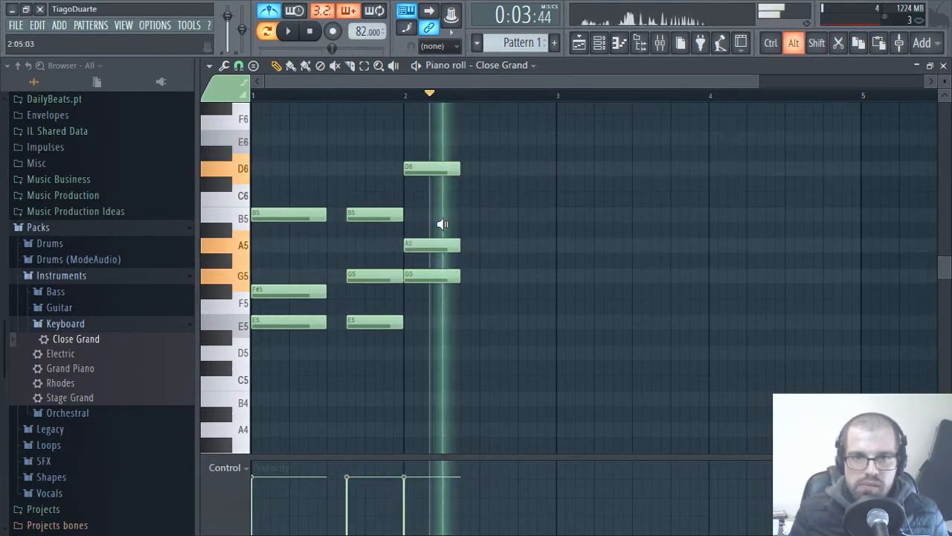
pyautogui.press('space')
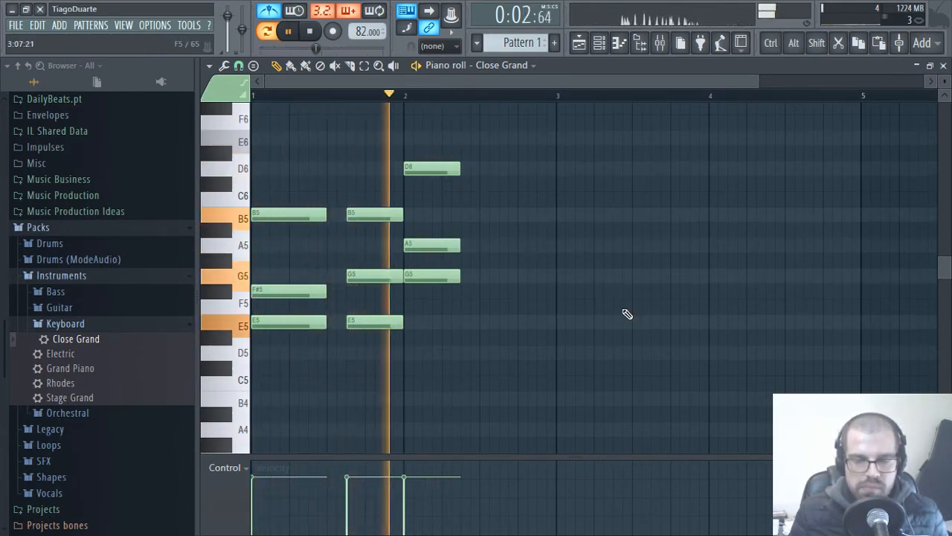
pyautogui.press('space')
# Transpose the bar 2 chord down to D5, E5 and A5 and play back the progression
pyautogui.moveTo(476, 153); pyautogui.dragTo(403, 319)
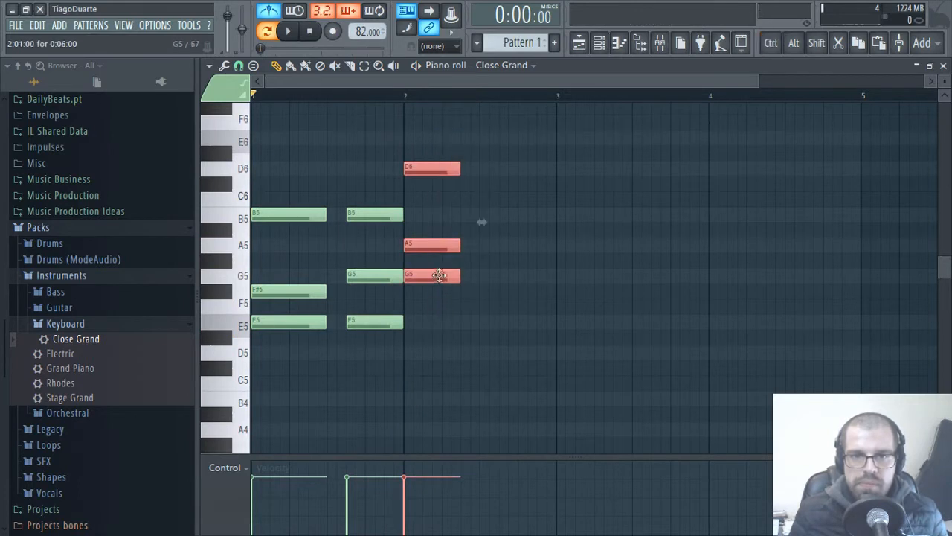
pyautogui.moveTo(437, 276); pyautogui.dragTo(437, 351)
pyautogui.keyDown('ctrl'); pyautogui.click(530, 346); pyautogui.keyUp('ctrl')
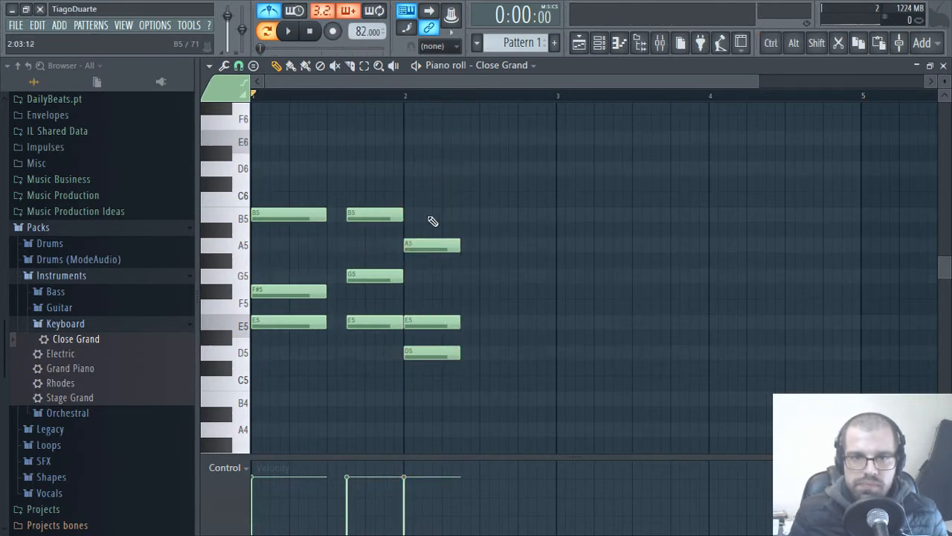
pyautogui.click(423, 351)
pyautogui.click(424, 321)
pyautogui.click(425, 243)
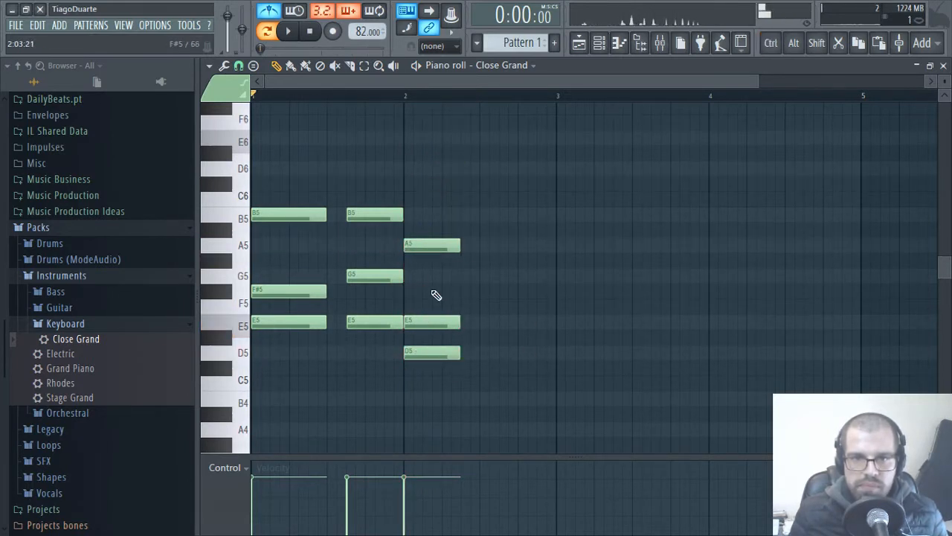
pyautogui.press('space')
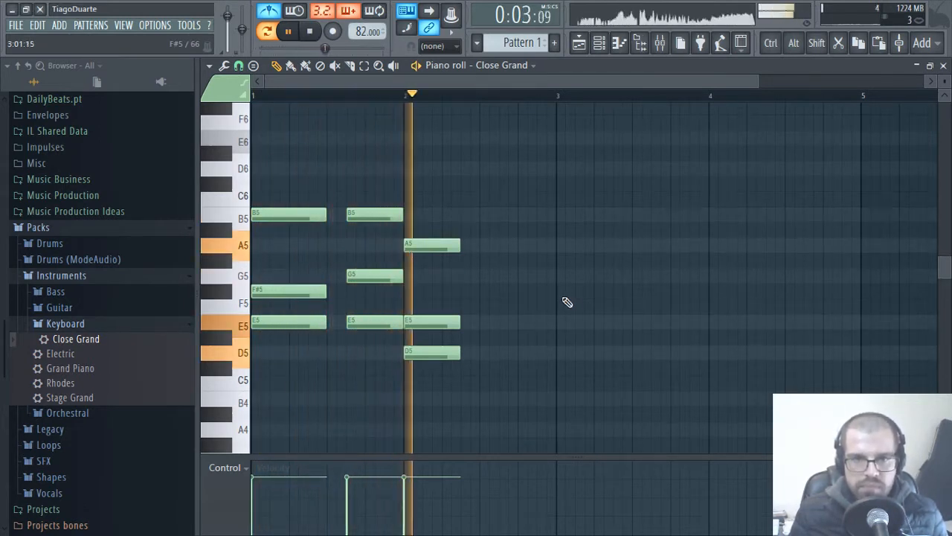
pyautogui.press('space')
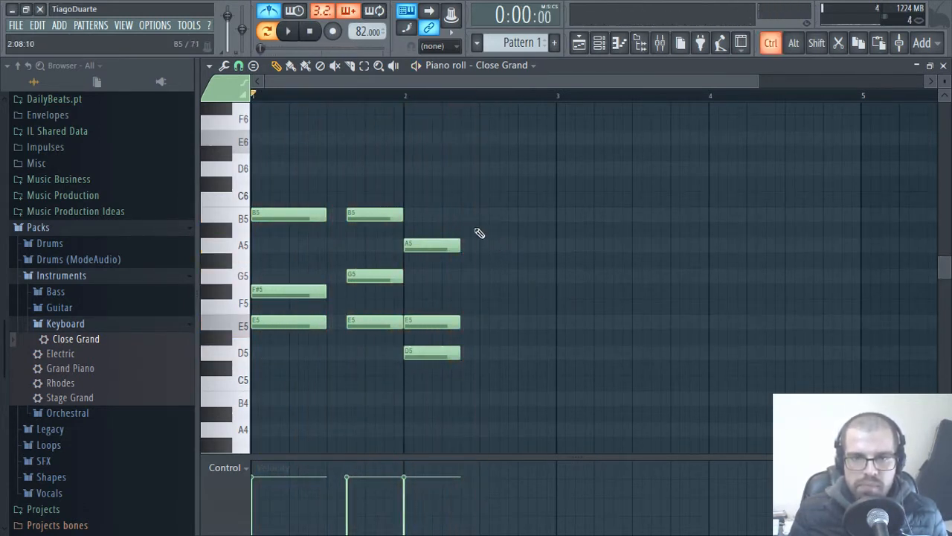
# Raise the bar 2 chord's middle note to G5 and audition the chords
pyautogui.moveTo(418, 320); pyautogui.dragTo(423, 276)
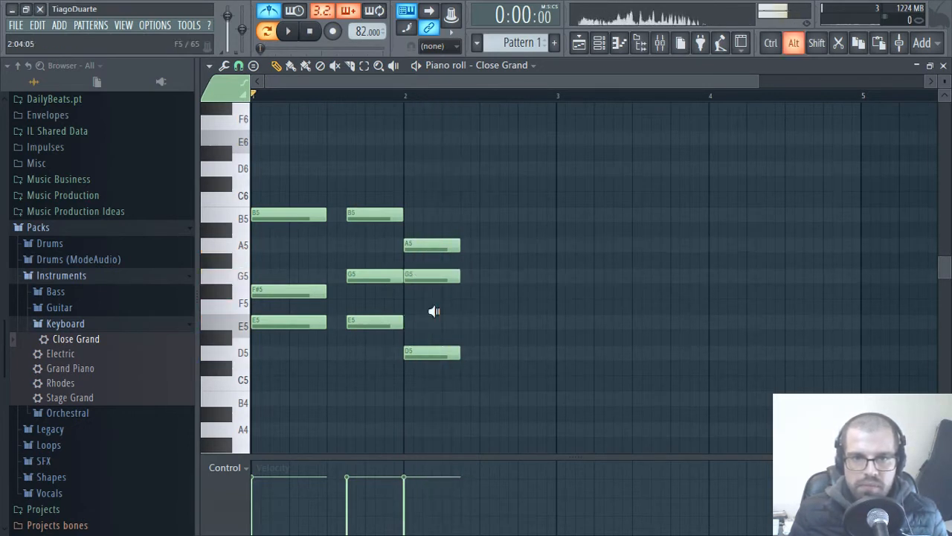
pyautogui.click(277, 364)
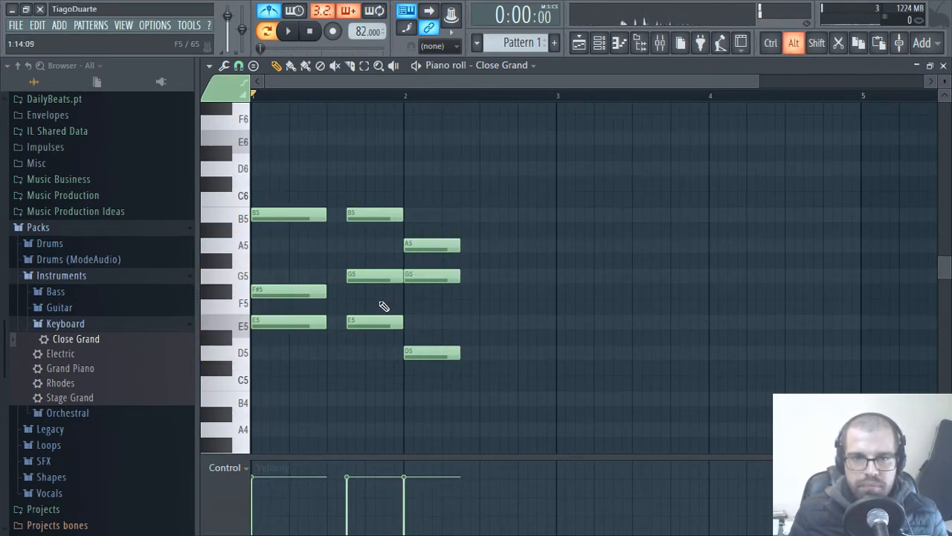
pyautogui.click(381, 305)
pyautogui.click(430, 316)
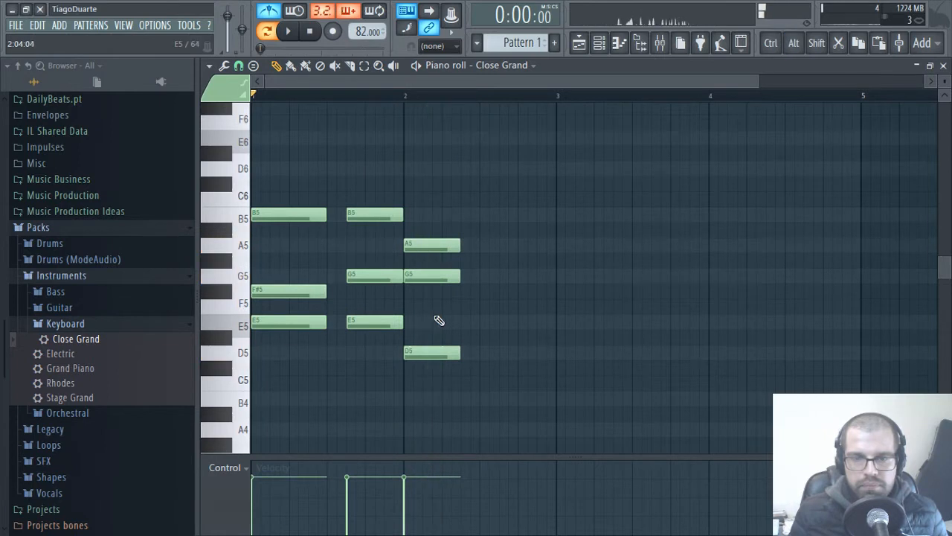
# Add a chord of E5, A5 and B5 in the second half of bar 2 and shift it to end at bar 3
pyautogui.moveTo(491, 221); pyautogui.dragTo(500, 322)
pyautogui.click(498, 287)
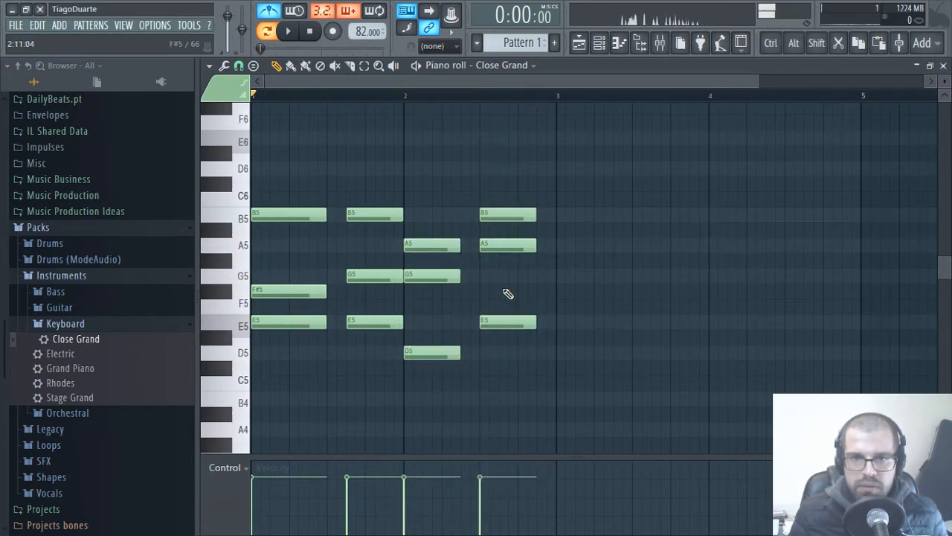
pyautogui.press('space')
pyautogui.moveTo(538, 162); pyautogui.dragTo(483, 380)
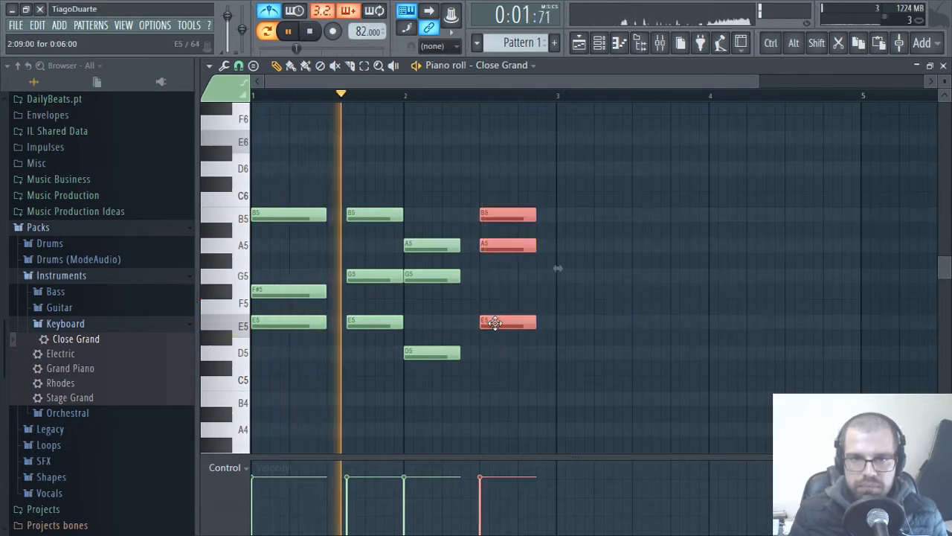
pyautogui.moveTo(496, 324); pyautogui.dragTo(514, 324)
# Lengthen the chord at the start of bar 2 to half a bar and play back the progression
pyautogui.moveTo(443, 212); pyautogui.dragTo(453, 429)
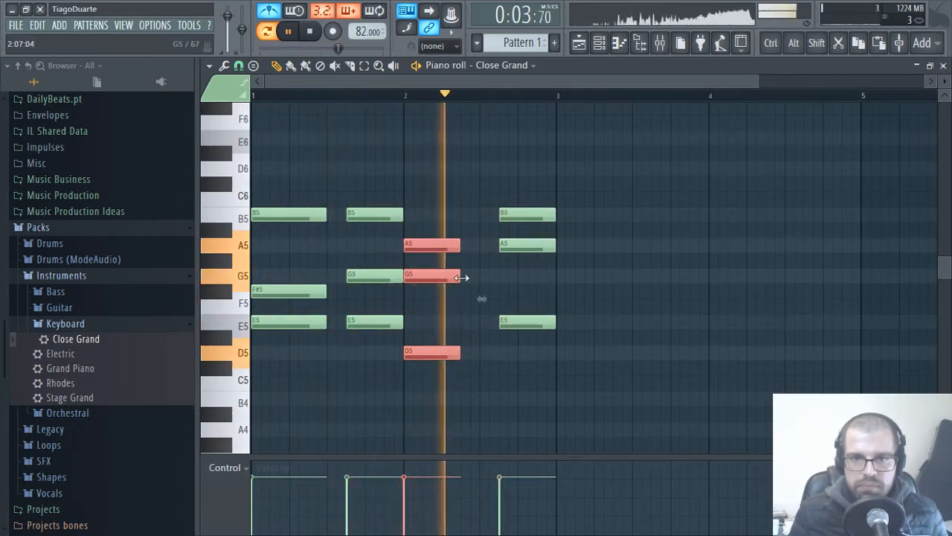
pyautogui.moveTo(460, 276); pyautogui.dragTo(479, 279)
pyautogui.click(557, 291)
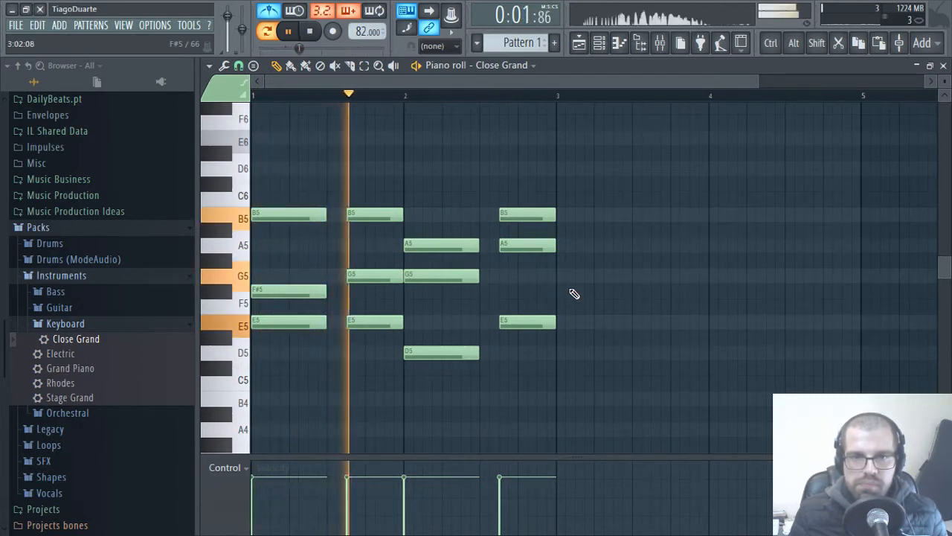
pyautogui.press('space')
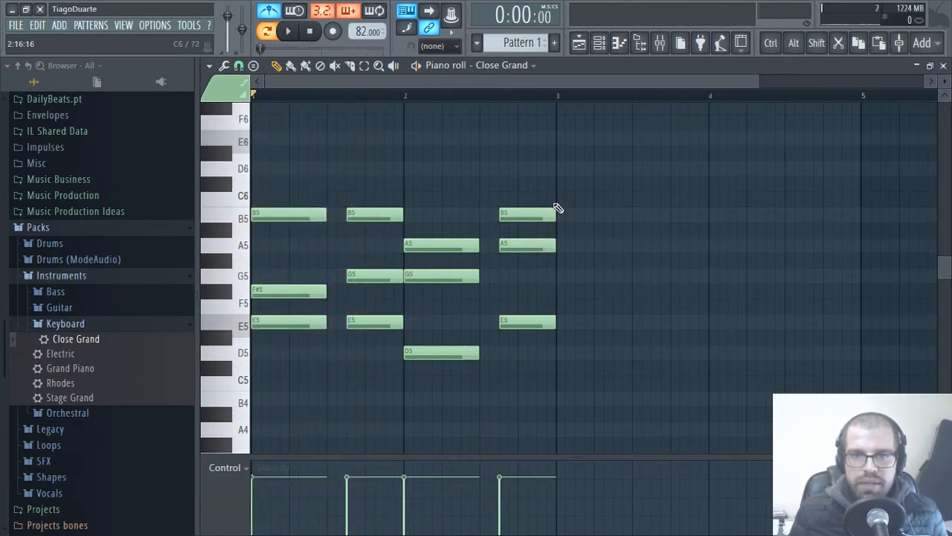
# Delete both chords in bar 2 and play back the remaining two chords
pyautogui.rightClick(440, 244)
pyautogui.rightClick(525, 215)
pyautogui.press('space')
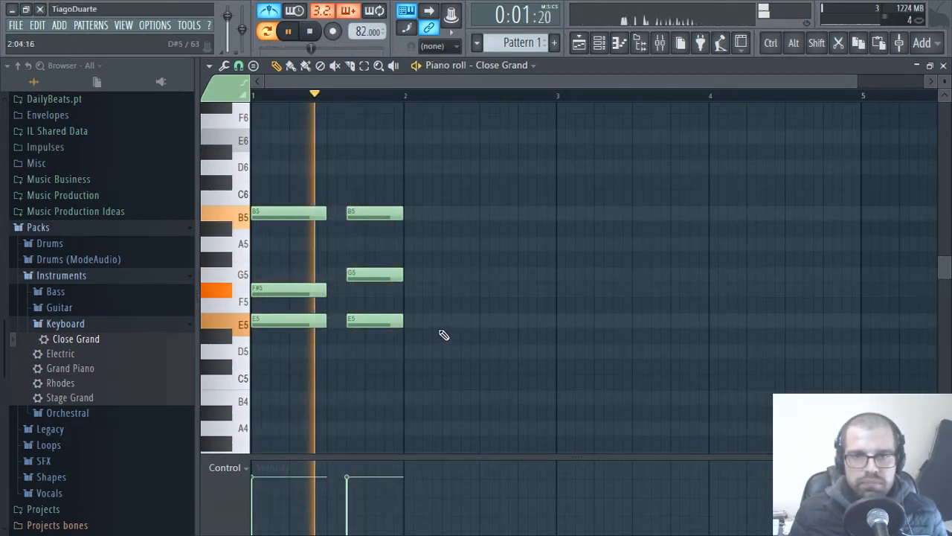
pyautogui.press('space')
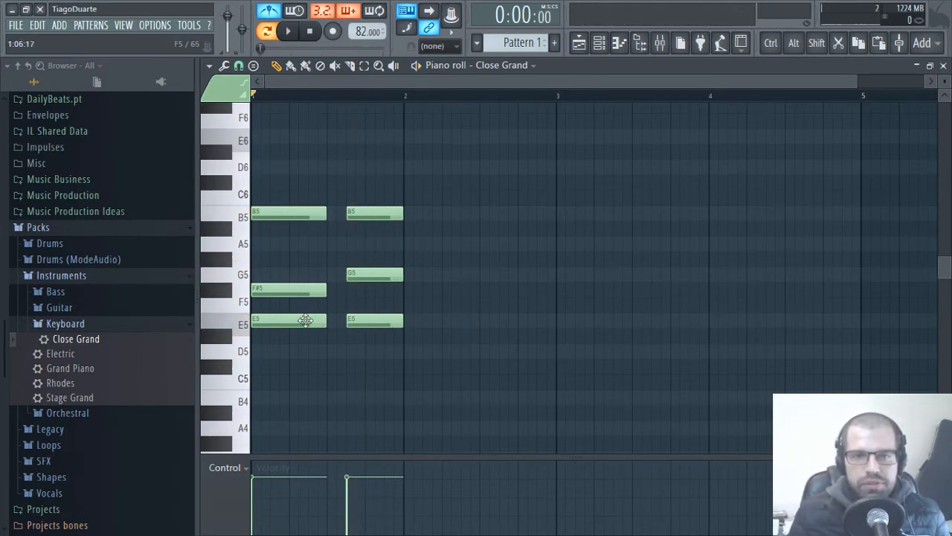
# Stamp a Major chord at the start of bar 2, transpose it to D5, F#5 and A5, and play it back
pyautogui.click(252, 65)
pyautogui.click(276, 145)
pyautogui.click(425, 293)
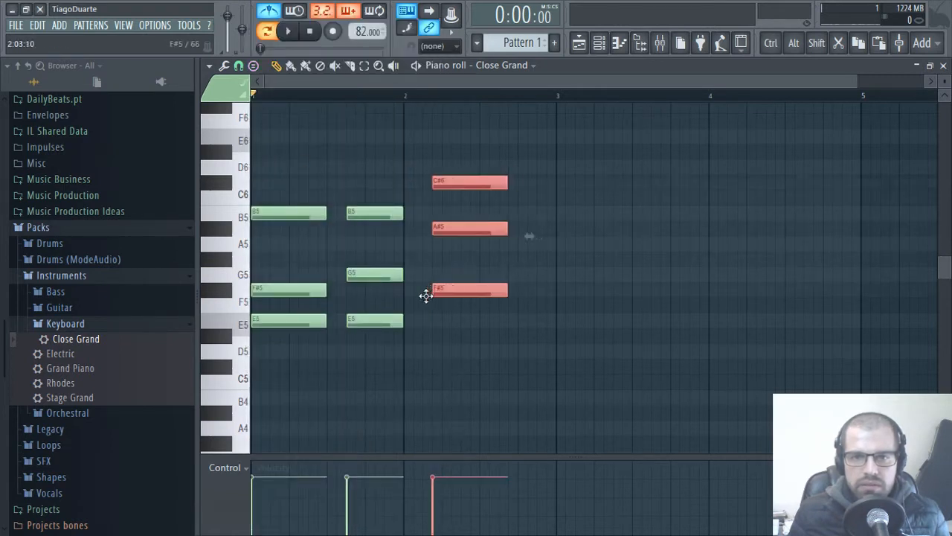
pyautogui.moveTo(425, 293); pyautogui.dragTo(442, 363)
pyautogui.press('space')
pyautogui.press('space')
pyautogui.click(425, 349)
pyautogui.rightClick(473, 353)
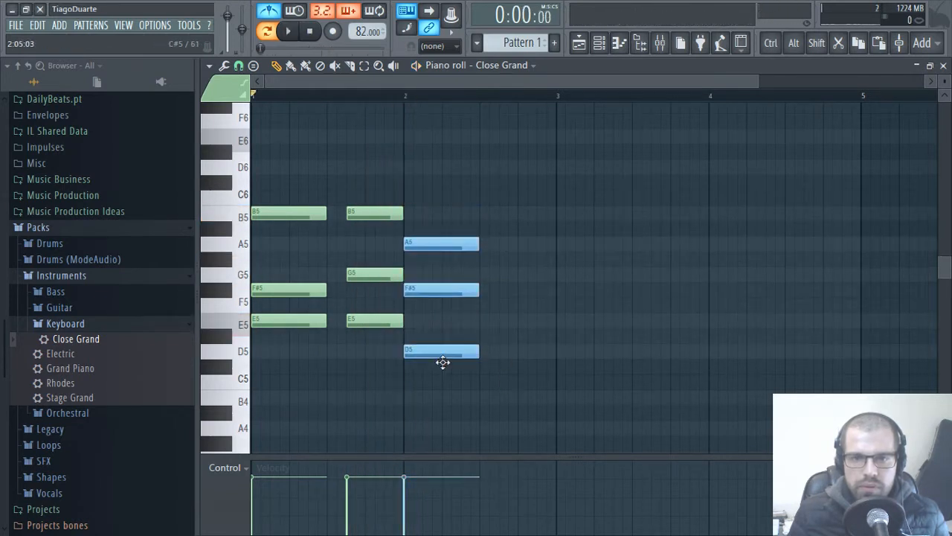
pyautogui.press('space')
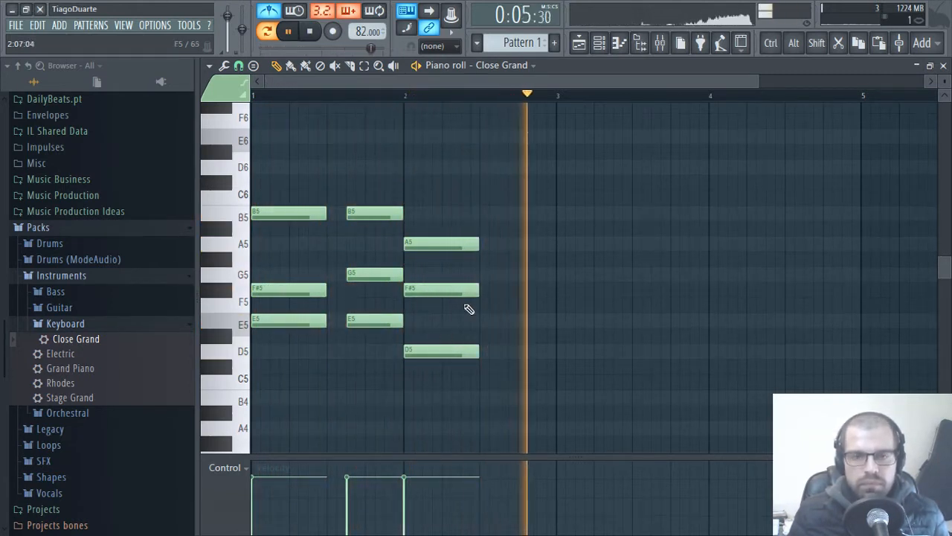
pyautogui.press('space')
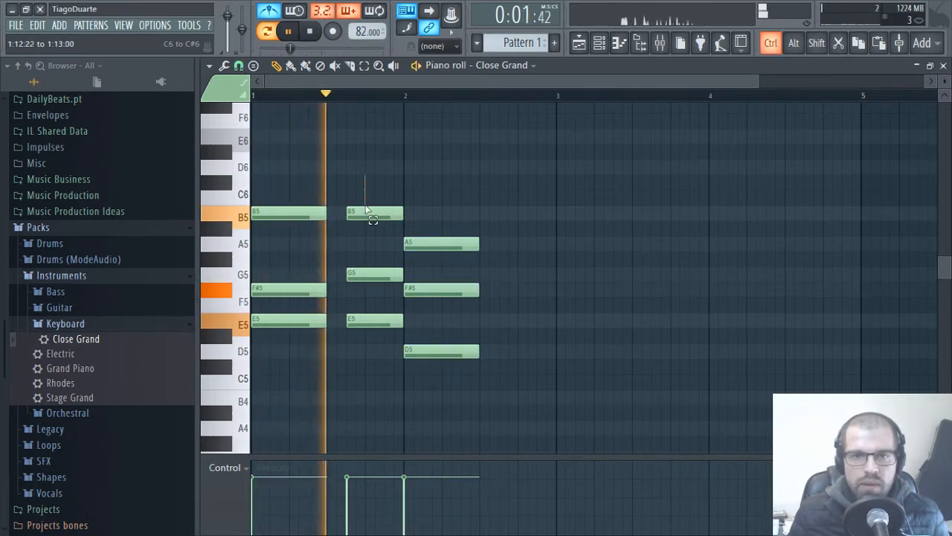
# Stamp a Minor chord in the second half of bar 2, transpose it to B4, D5 and F#5, and fit it to end at bar 3
pyautogui.click(253, 66)
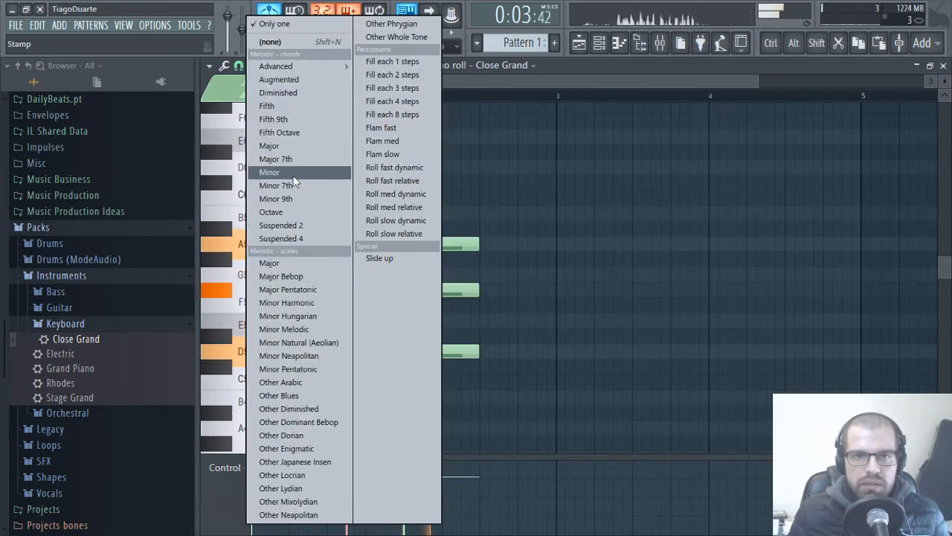
pyautogui.click(293, 175)
pyautogui.click(481, 323)
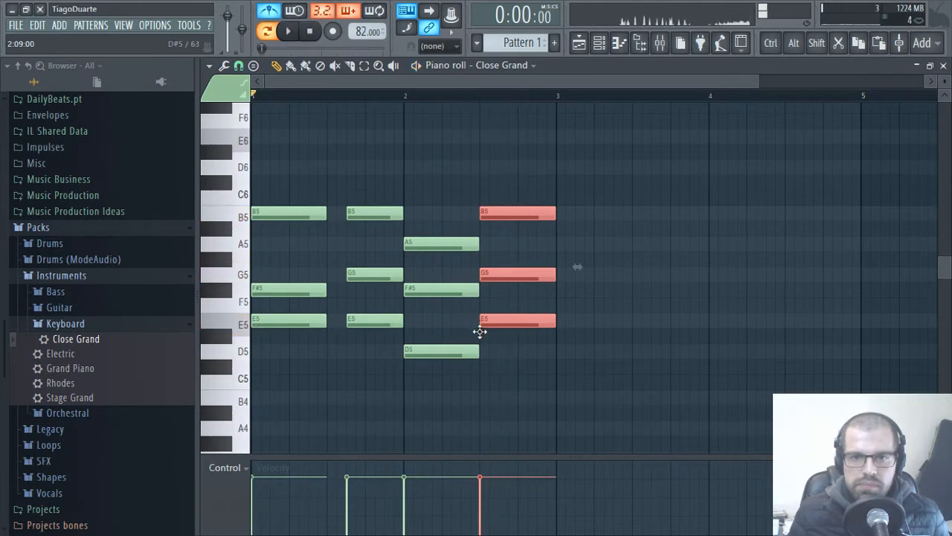
pyautogui.moveTo(479, 332)
pyautogui.mouseDown()
pyautogui.moveTo(479, 378)
pyautogui.moveTo(480, 346)
pyautogui.mouseUp()
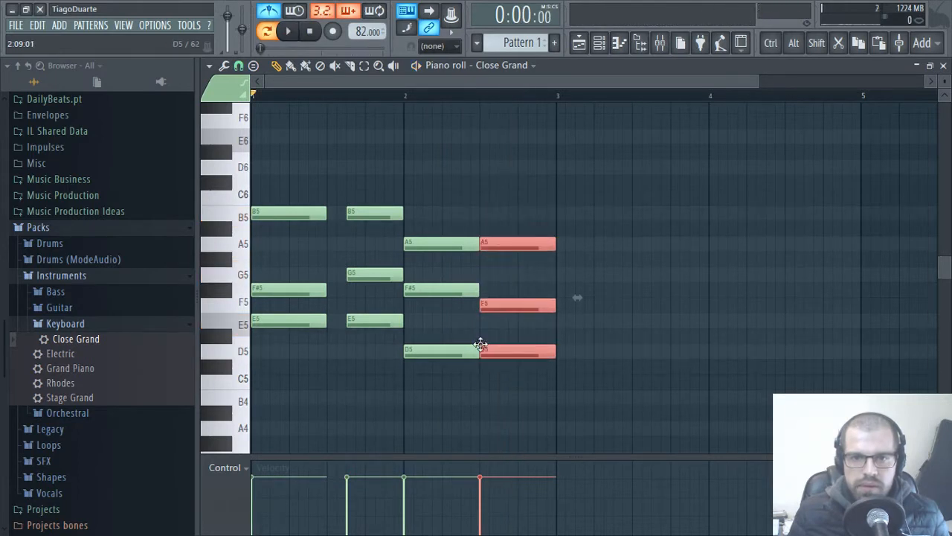
pyautogui.press('space')
pyautogui.hotkey('ctrl', 'd')
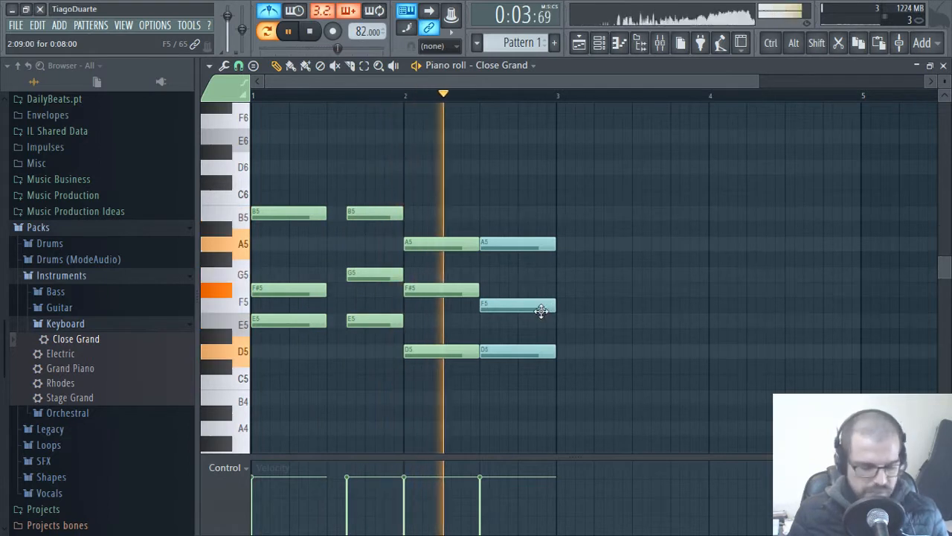
pyautogui.press('space')
pyautogui.moveTo(541, 307); pyautogui.dragTo(529, 352)
pyautogui.click(609, 348)
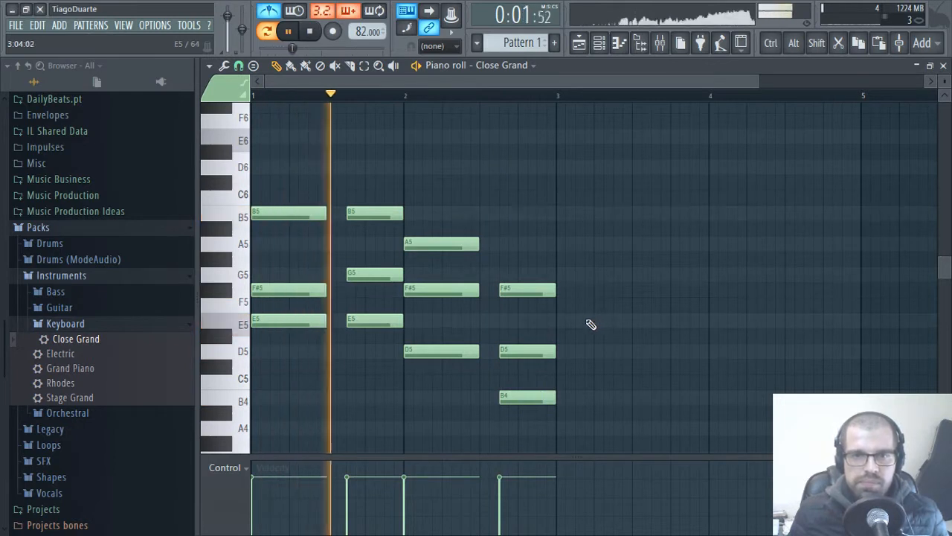
# Duplicate all the chords of bars 1 and 2 into bars 3 and 4
pyautogui.moveTo(602, 401); pyautogui.dragTo(264, 168)
pyautogui.press('space')
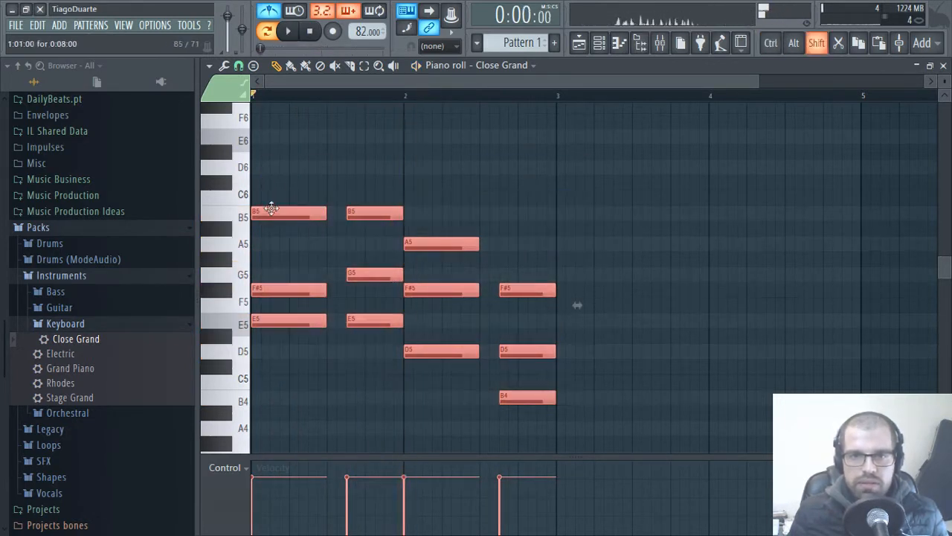
pyautogui.moveTo(269, 219); pyautogui.dragTo(574, 232)
pyautogui.click(768, 322)
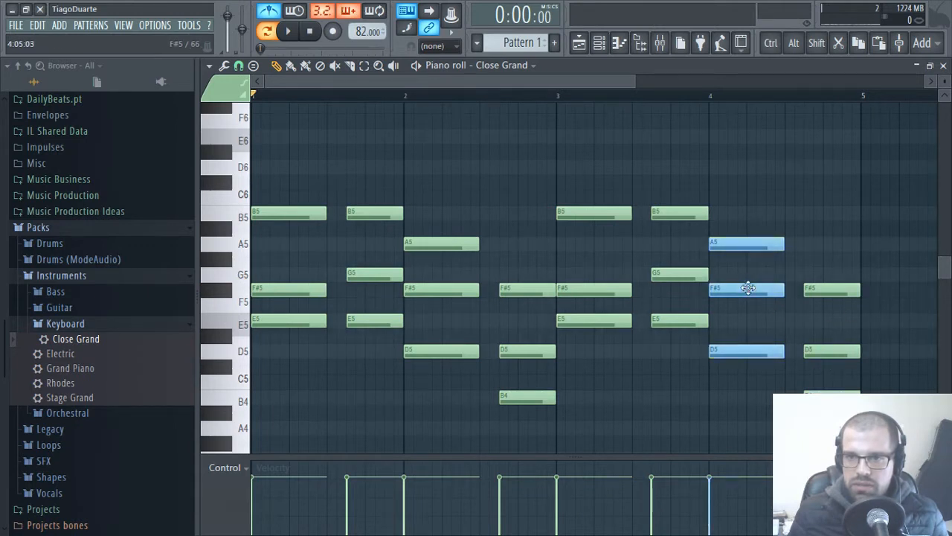
# Change bar 4's first chord to G5, B5 and D6 and its last chord to B5, D6 and G6, and start playback
pyautogui.moveTo(748, 288); pyautogui.dragTo(746, 179)
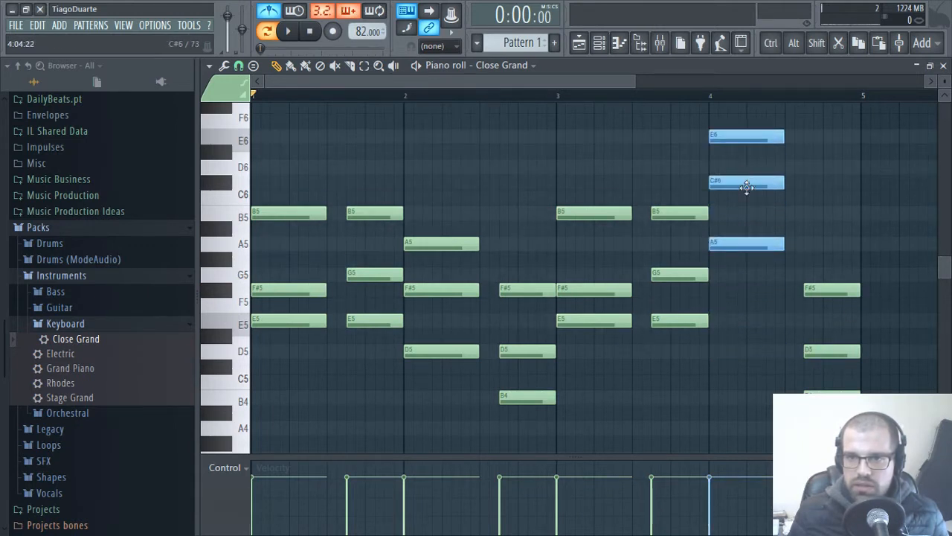
pyautogui.moveTo(747, 225); pyautogui.dragTo(747, 213)
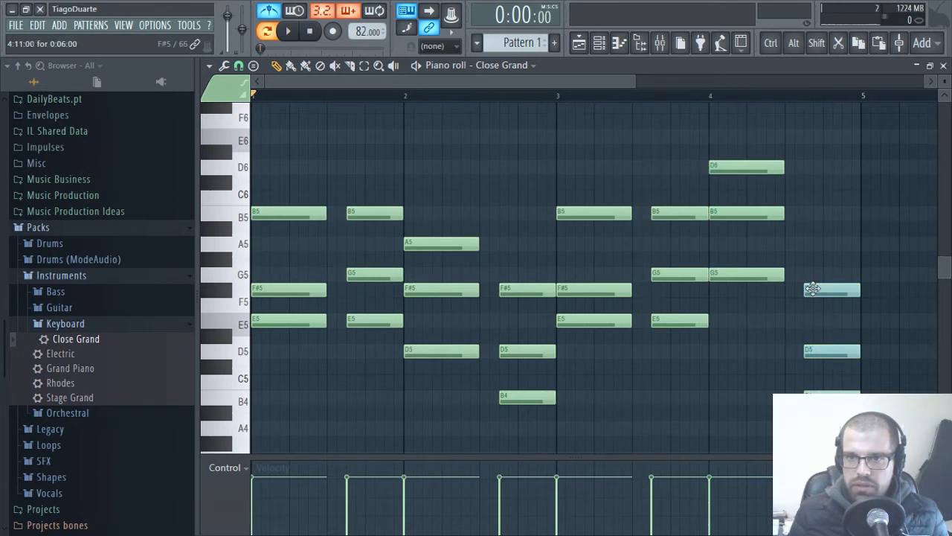
pyautogui.moveTo(813, 111); pyautogui.dragTo(812, 100)
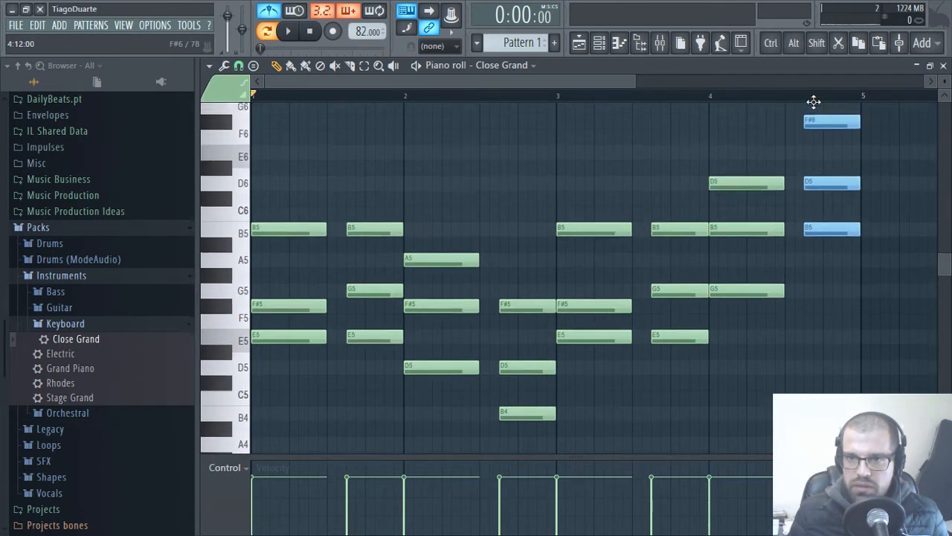
pyautogui.click(817, 200)
pyautogui.scroll(2, 767, 186)
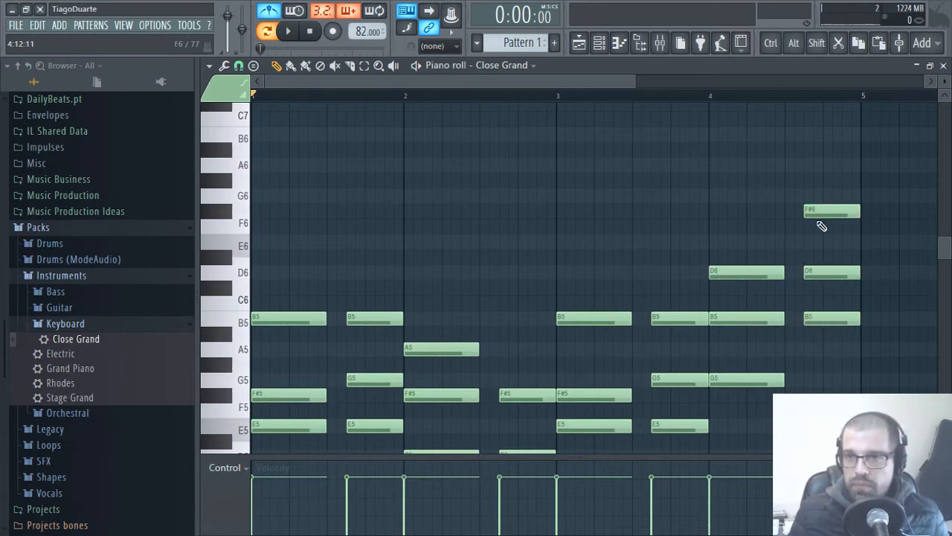
pyautogui.press('space')
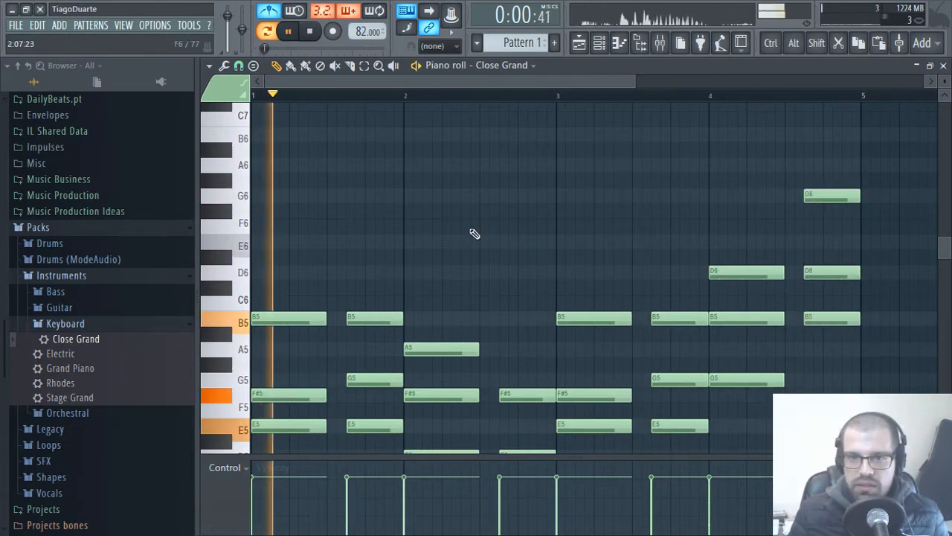
pyautogui.scroll(-2, 473, 232)
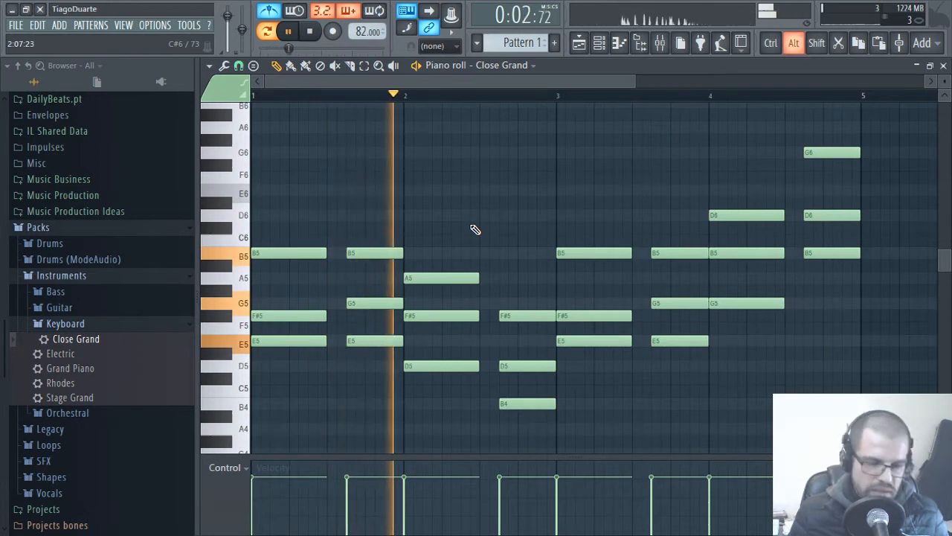
# Randomize the note velocities at about -43% with Bipolar off, and accept the result
pyautogui.hotkey('alt', 'r')
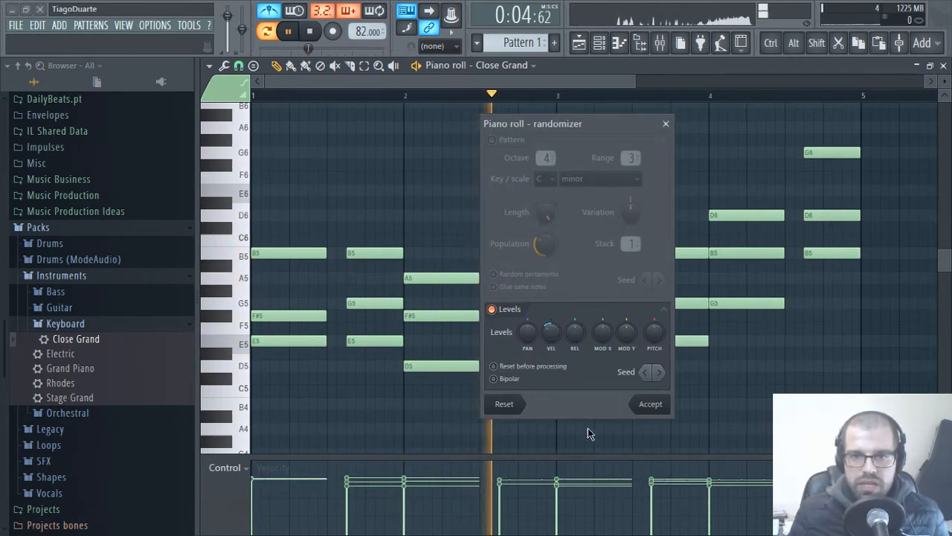
pyautogui.moveTo(551, 333); pyautogui.dragTo(548, 338)
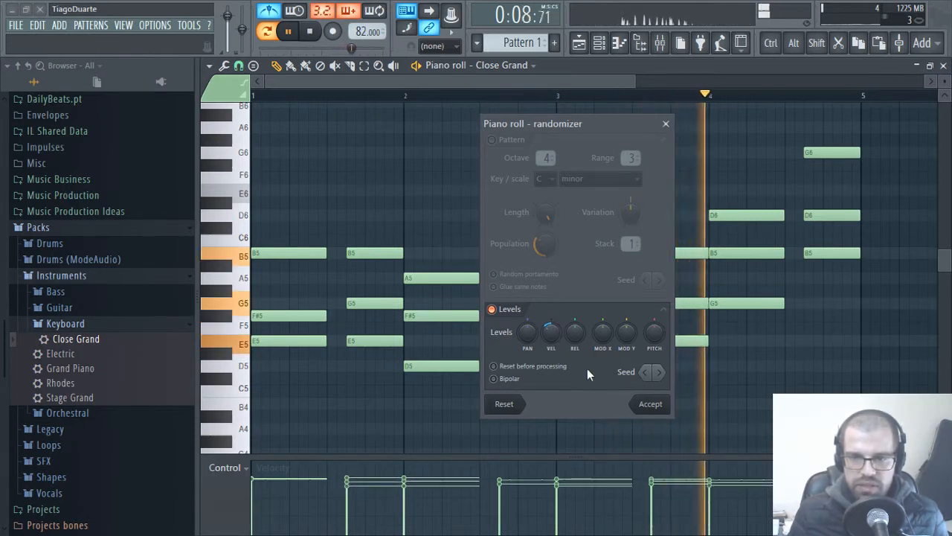
pyautogui.click(512, 379)
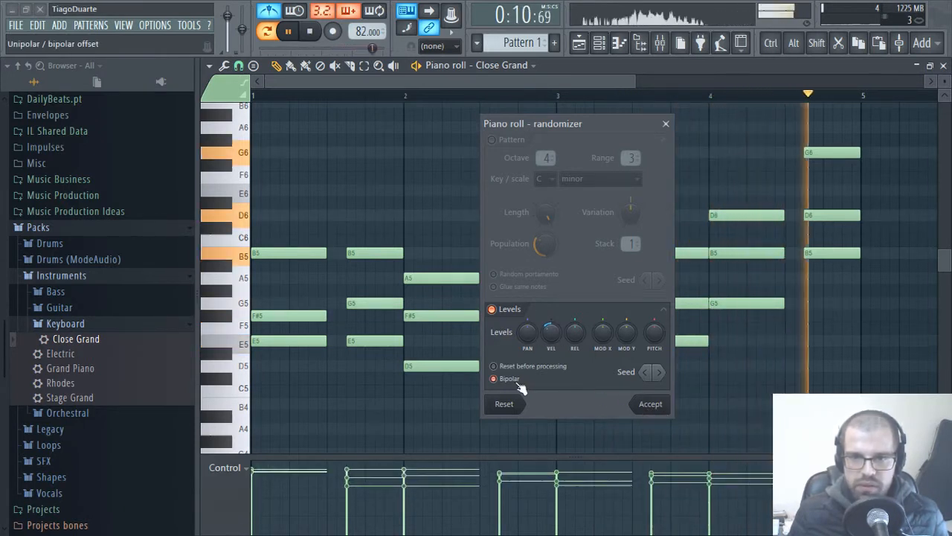
pyautogui.moveTo(554, 334); pyautogui.dragTo(550, 347)
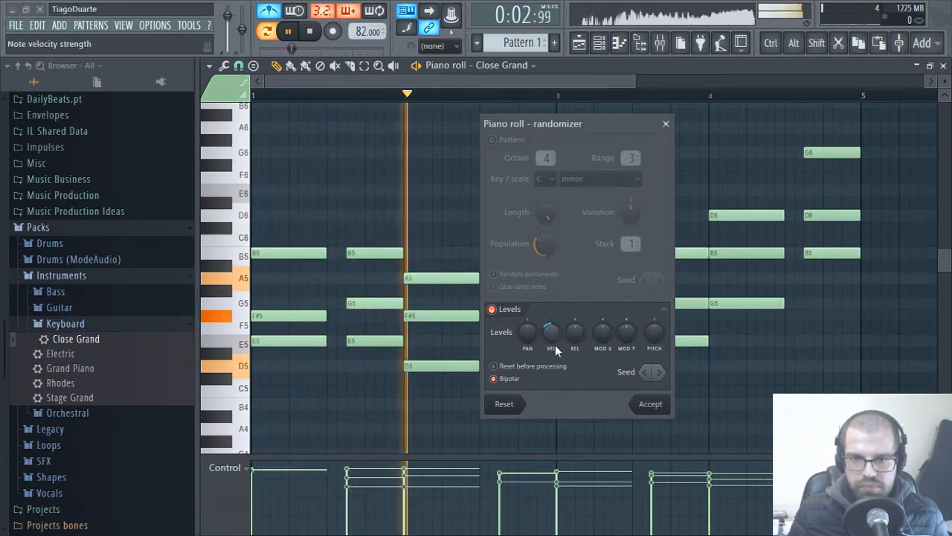
pyautogui.click(510, 379)
pyautogui.moveTo(551, 332); pyautogui.dragTo(551, 341)
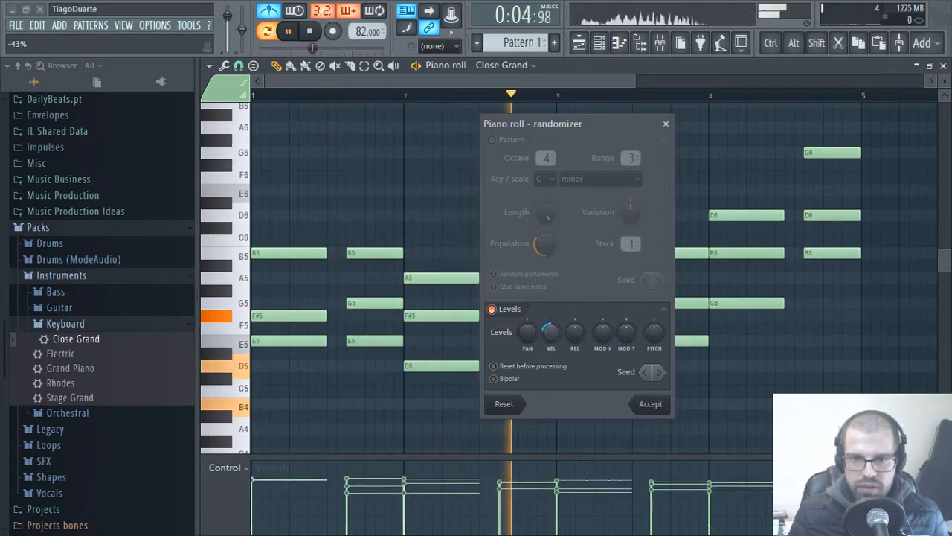
pyautogui.click(657, 410)
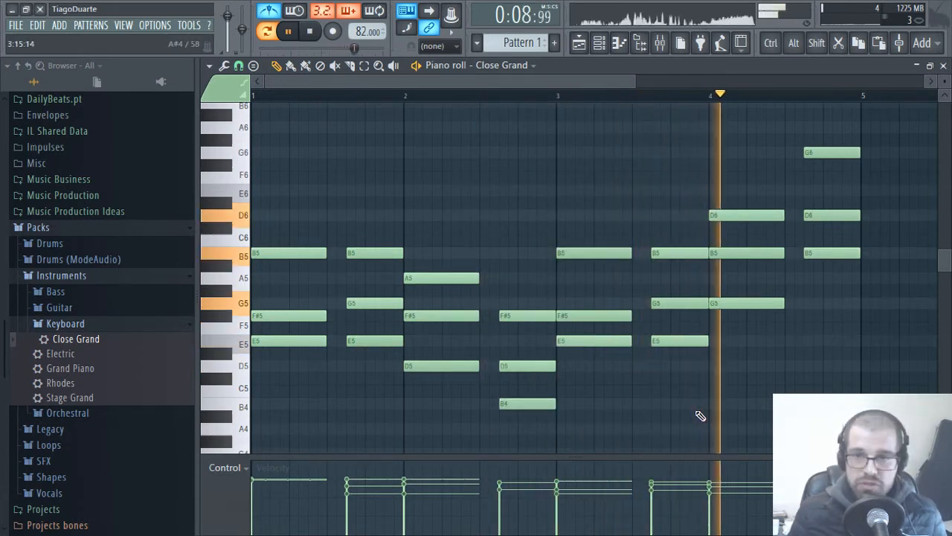
# Strum the chords with alternate direction enabled and the velocity strength reduced to near zero, and accept
pyautogui.hotkey('alt', 's')
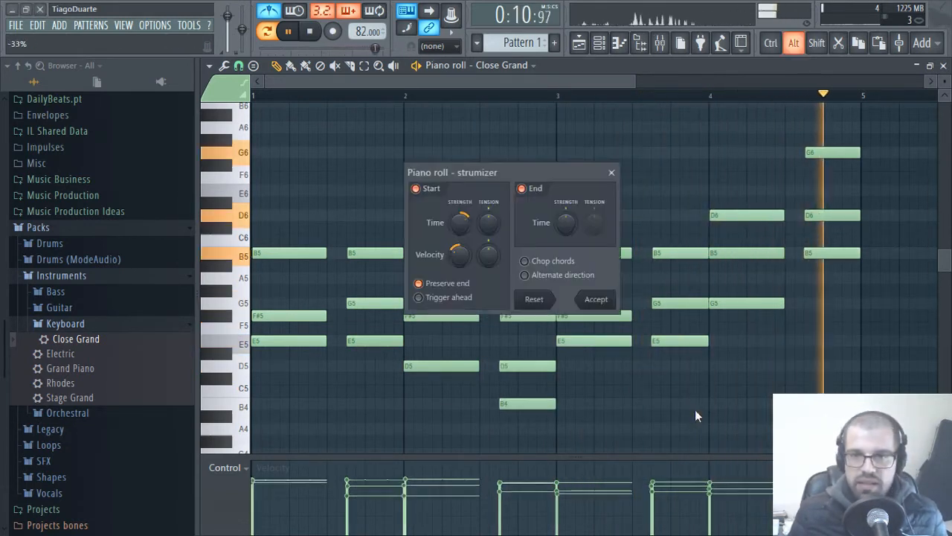
pyautogui.click(530, 277)
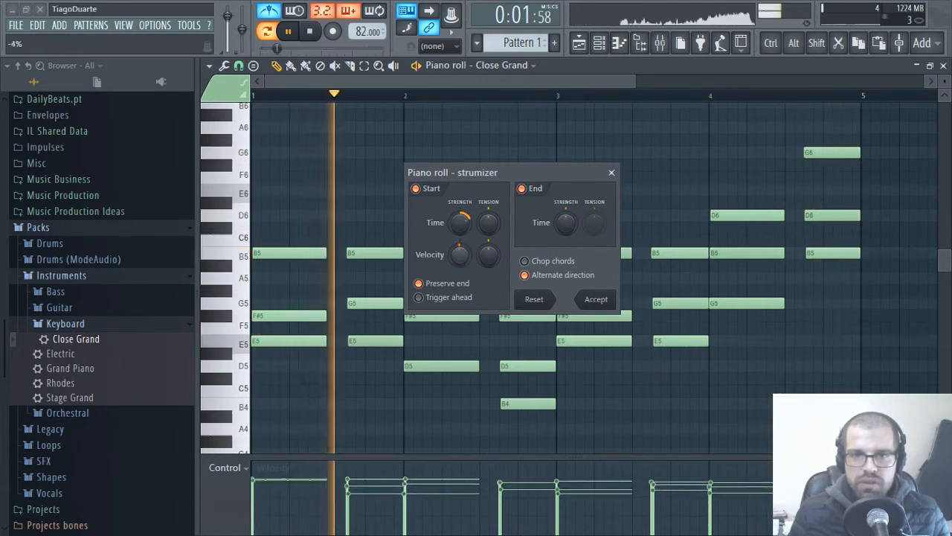
pyautogui.click(600, 300)
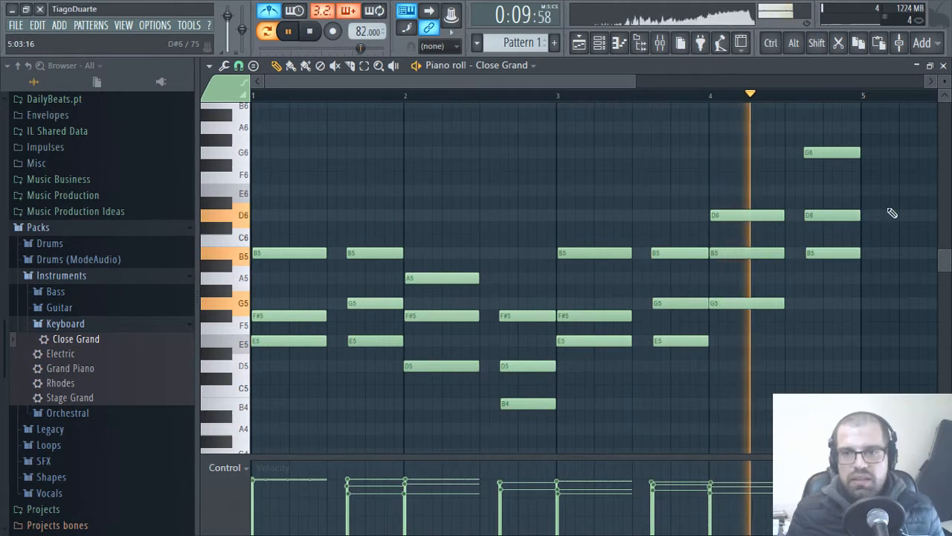
# Stop playback and close the piano roll to return to the channel rack and mixer
pyautogui.moveTo(877, 138); pyautogui.dragTo(293, 387)
pyautogui.press('space')
pyautogui.click(735, 419)
pyautogui.moveTo(576, 233); pyautogui.dragTo(602, 451)
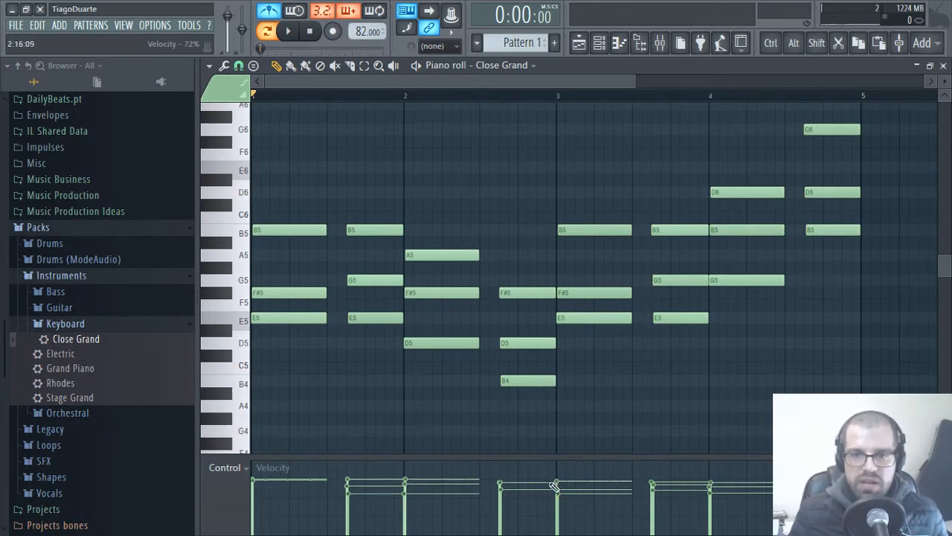
pyautogui.click(943, 65)
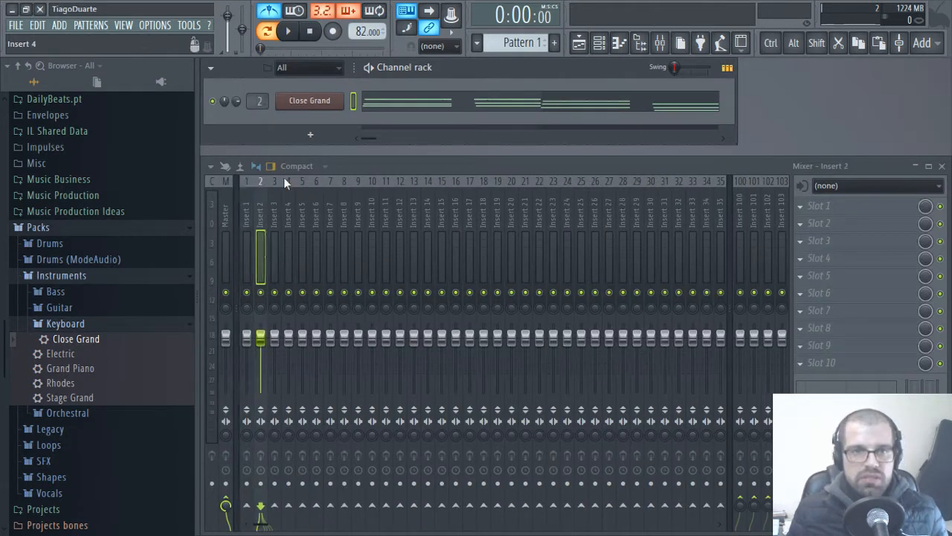
# Load Edison into the first effect slot of mixer Insert 2 and set its recording mode to On input
pyautogui.click(813, 207)
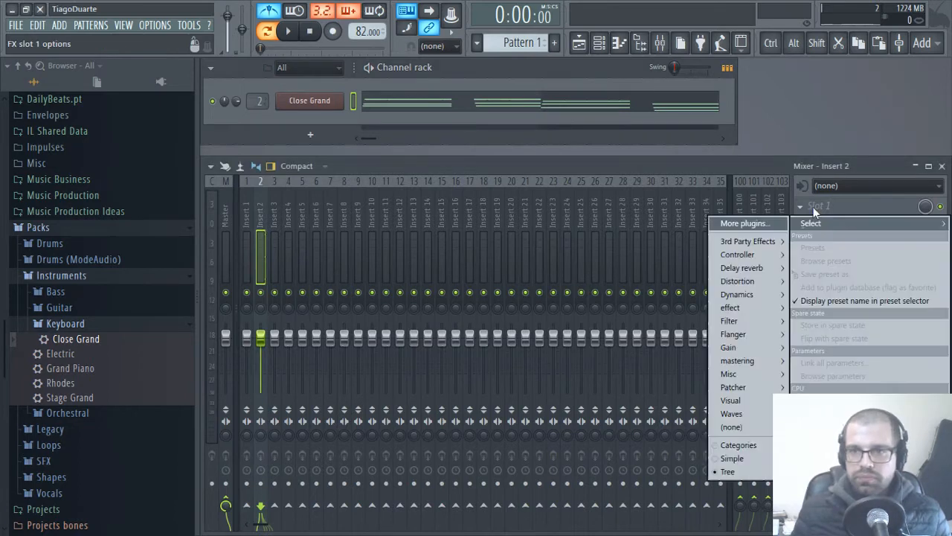
pyautogui.moveTo(729, 374)
pyautogui.click(647, 370)
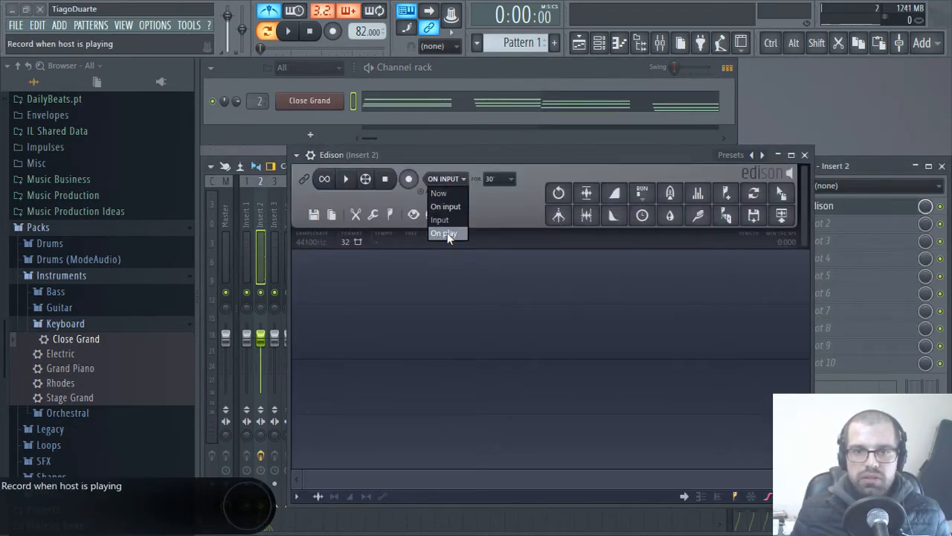
pyautogui.click(445, 219)
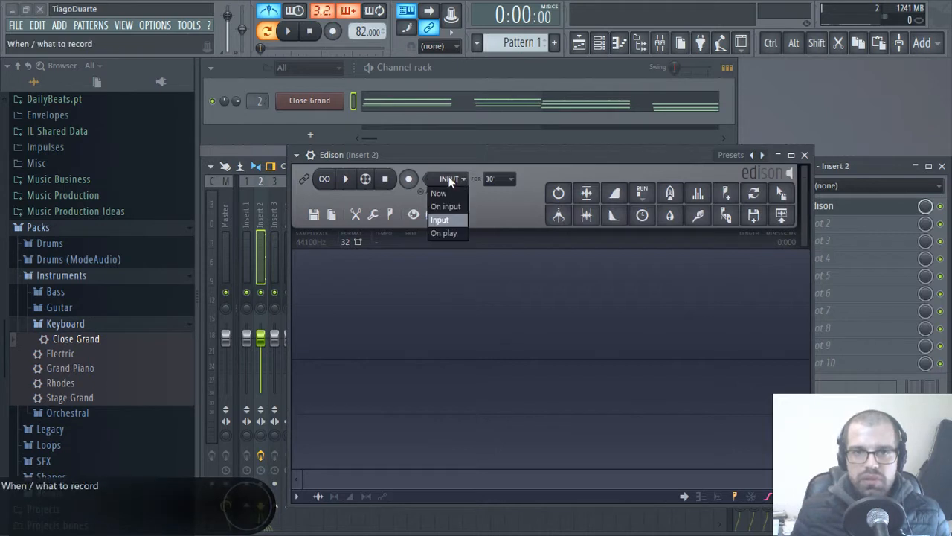
# Open the Close Grand piano roll and add a D6 note at bar 7 to lengthen the pattern
pyautogui.click(474, 108)
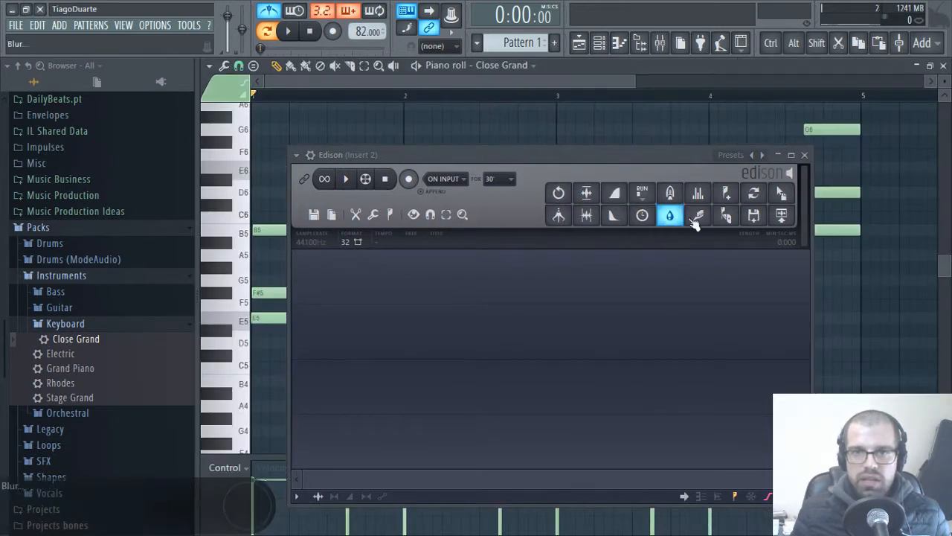
pyautogui.moveTo(558, 158); pyautogui.dragTo(270, 175)
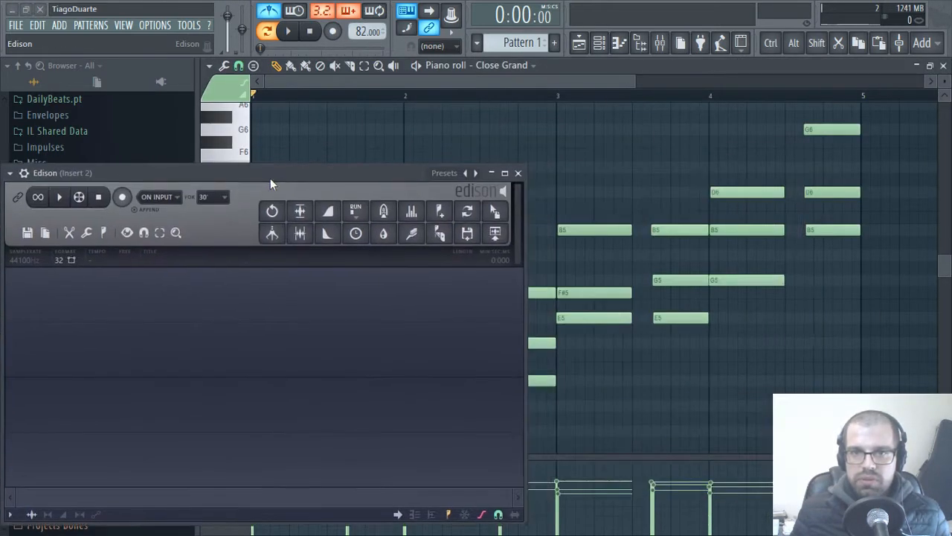
pyautogui.moveTo(767, 198); pyautogui.dragTo(709, 229)
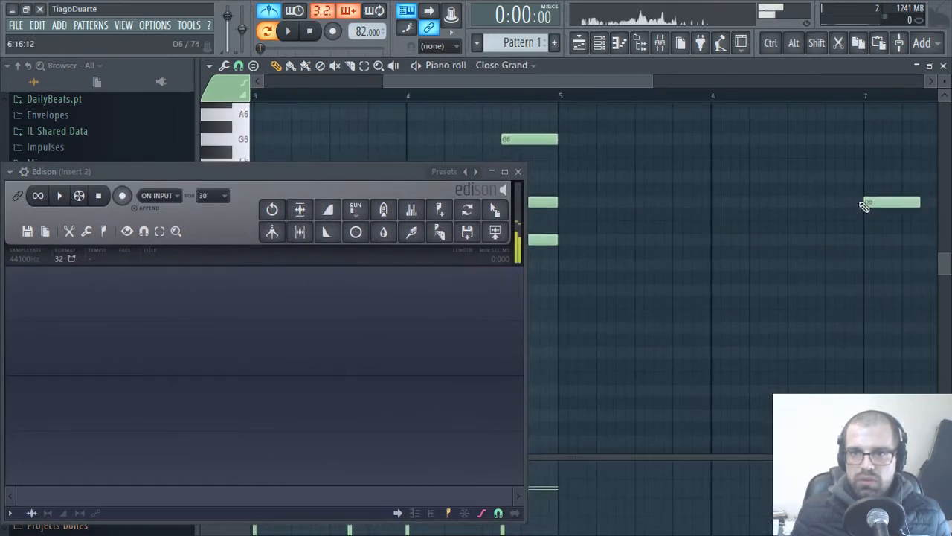
pyautogui.scroll(-5, 731, 276)
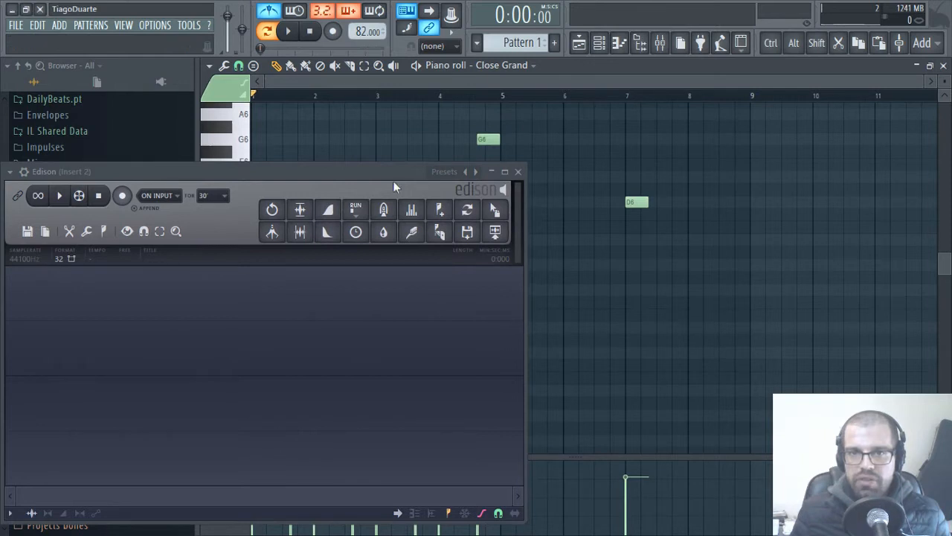
# Arm Edison and record the chord progression with the metronome off, stopping playback after the last chord fades
pyautogui.moveTo(394, 186); pyautogui.dragTo(718, 160)
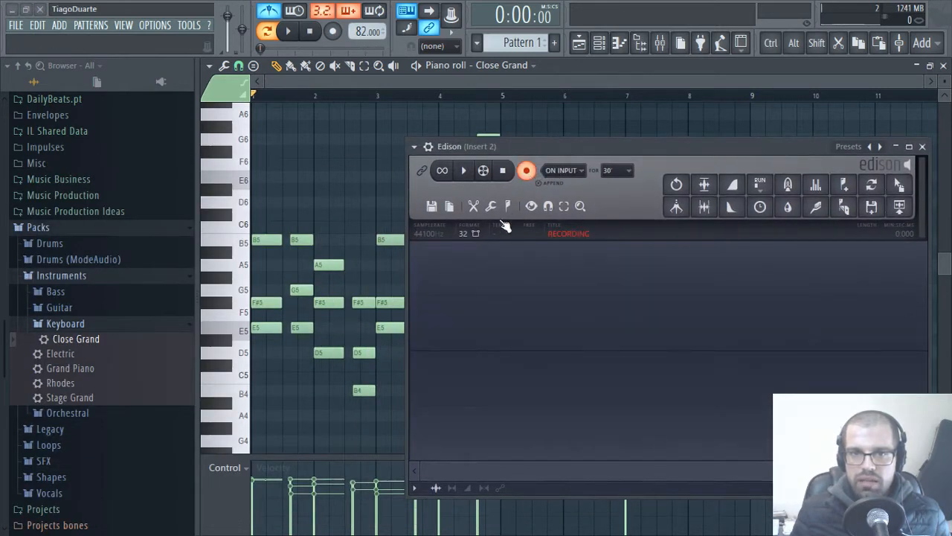
pyautogui.click(287, 32)
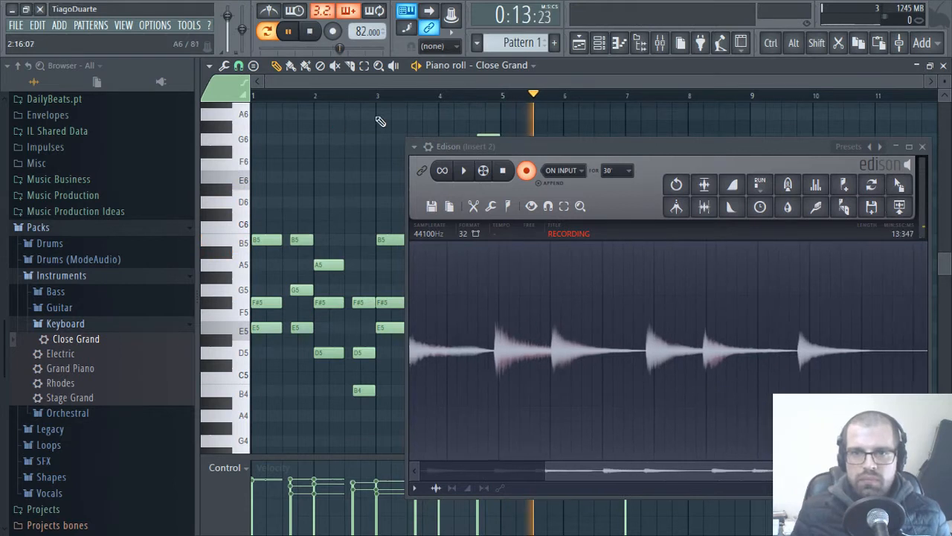
pyautogui.press('space')
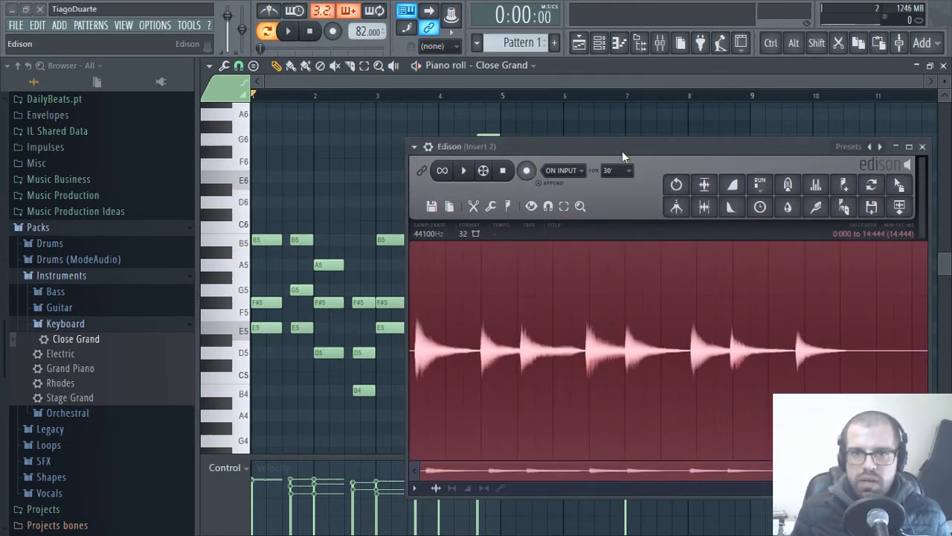
# Delete the extra D6 note at bar 7 and close the piano roll
pyautogui.moveTo(622, 151); pyautogui.dragTo(620, 149)
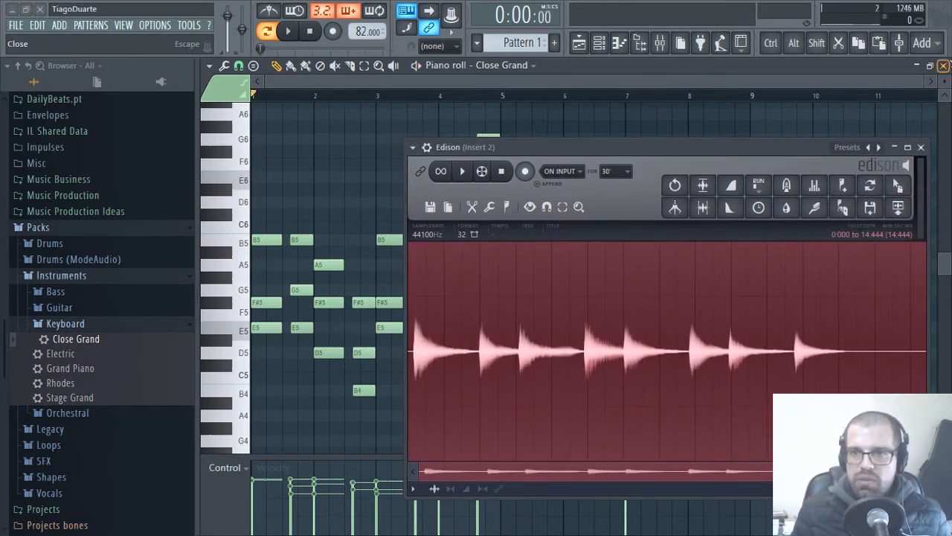
pyautogui.scroll(-3, 702, 134)
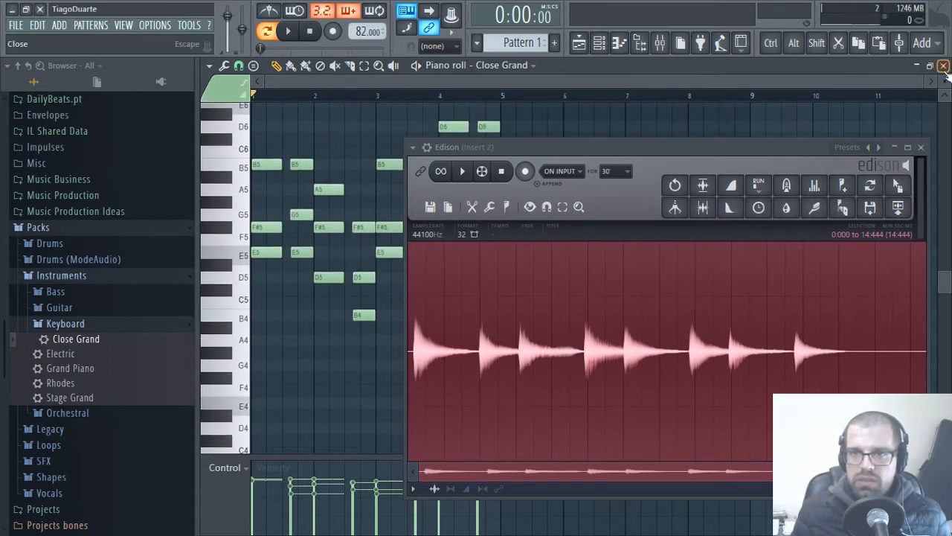
pyautogui.click(944, 67)
# Add a Slicex channel to the channel rack
pyautogui.click(326, 141)
pyautogui.moveTo(342, 177)
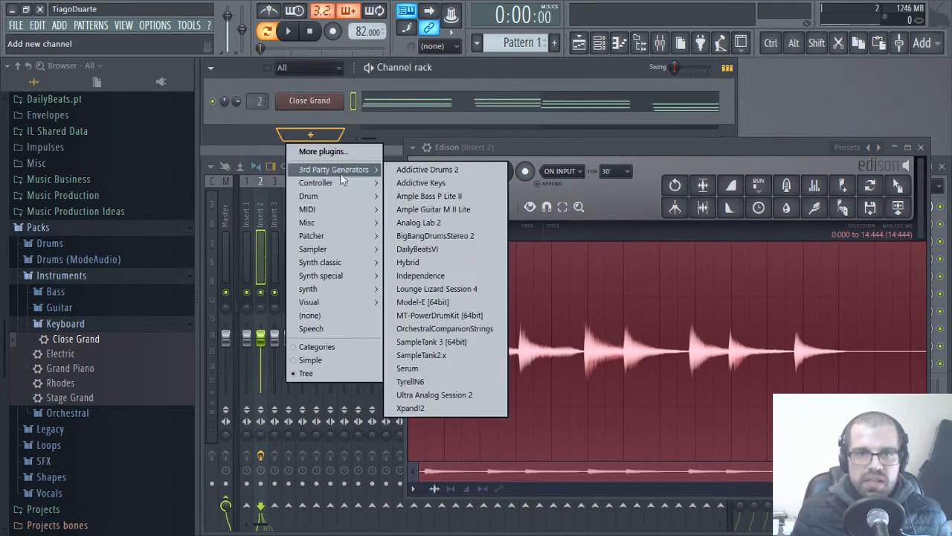
pyautogui.moveTo(328, 253)
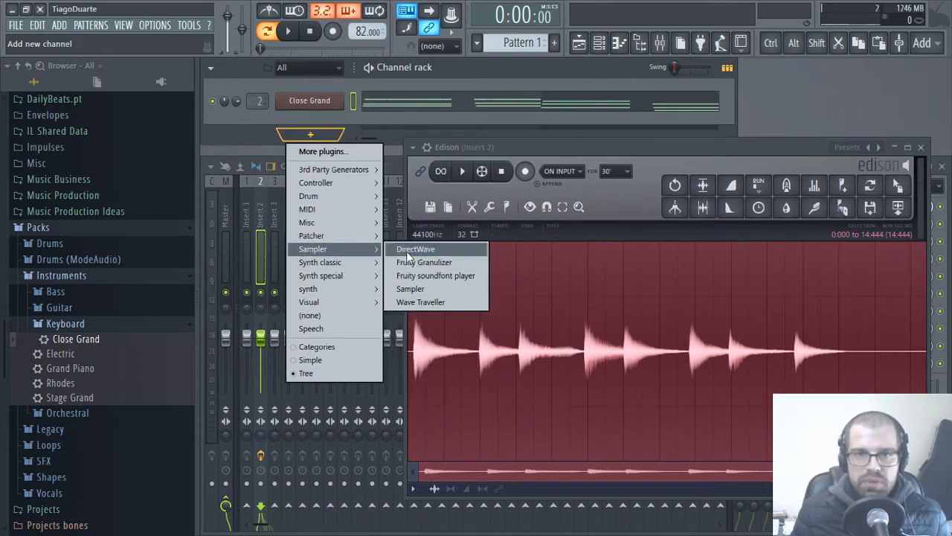
pyautogui.moveTo(327, 197)
pyautogui.click(418, 305)
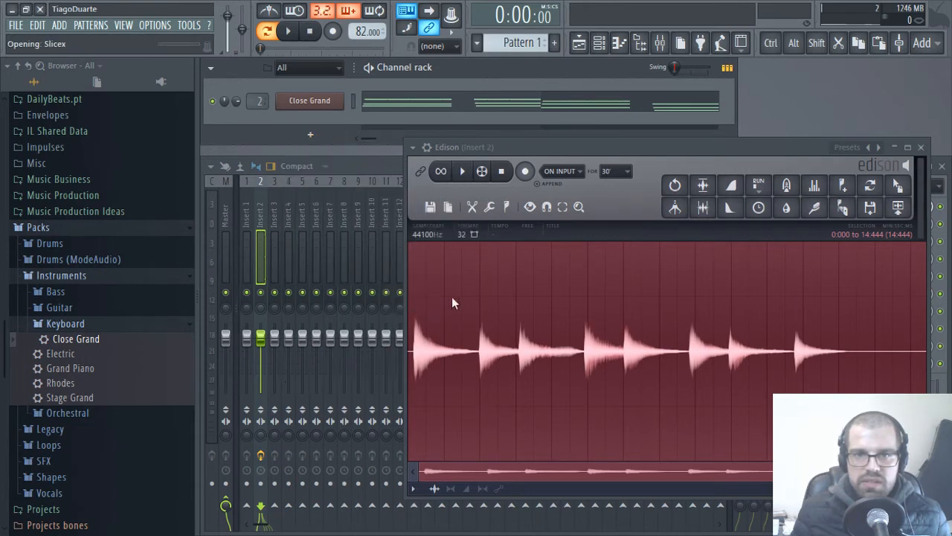
# Delete the silence of about 0.17 s before the first chord in the Edison recording
pyautogui.moveTo(623, 144); pyautogui.dragTo(523, 111)
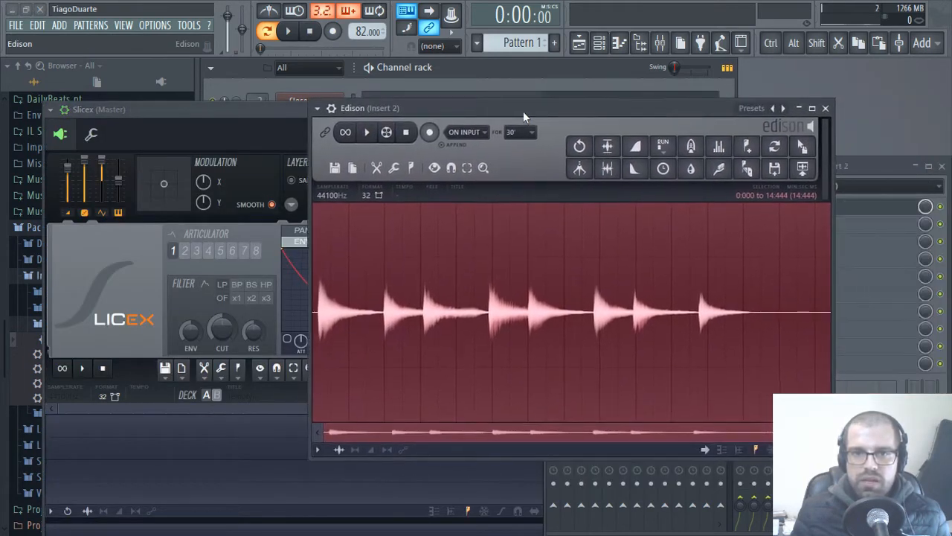
pyautogui.scroll(3, 326, 337)
pyautogui.scroll(-3, 331, 350)
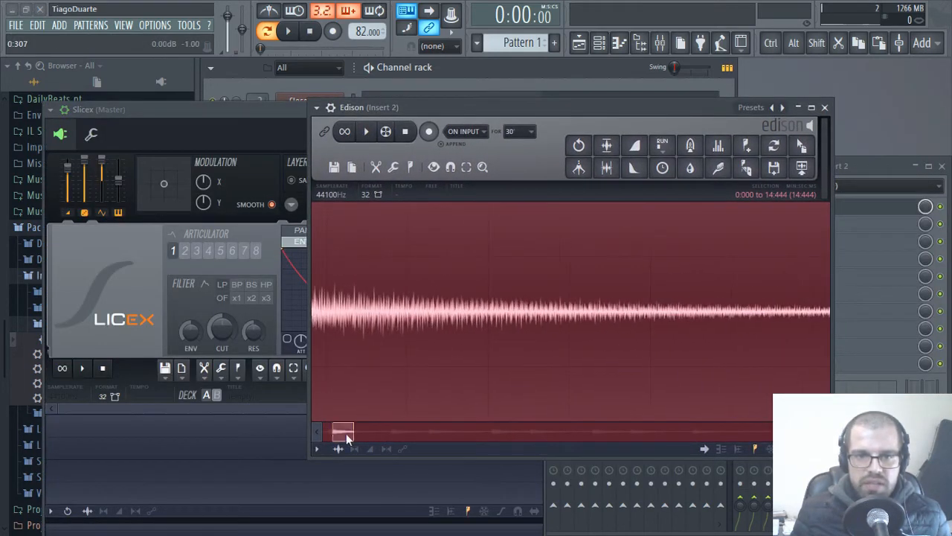
pyautogui.scroll(5, 329, 345)
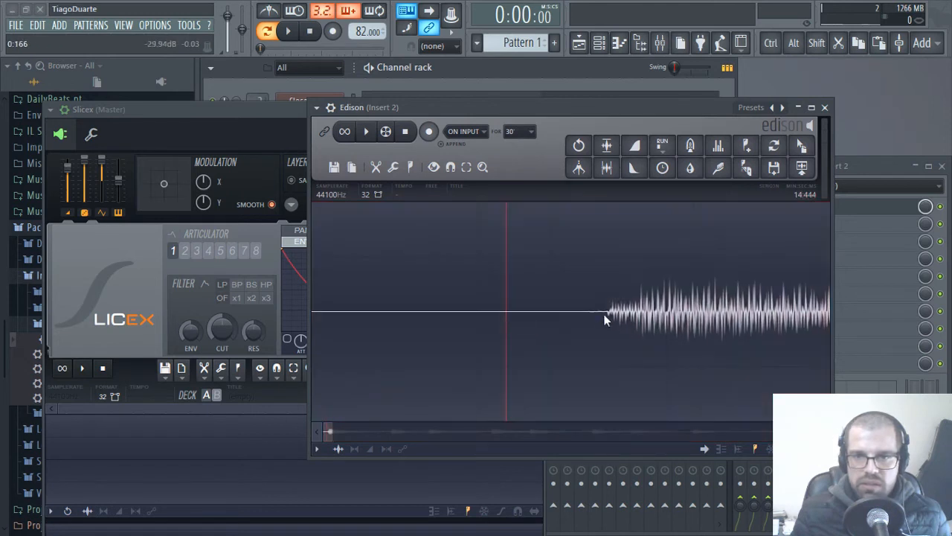
pyautogui.moveTo(252, 316); pyautogui.dragTo(250, 318)
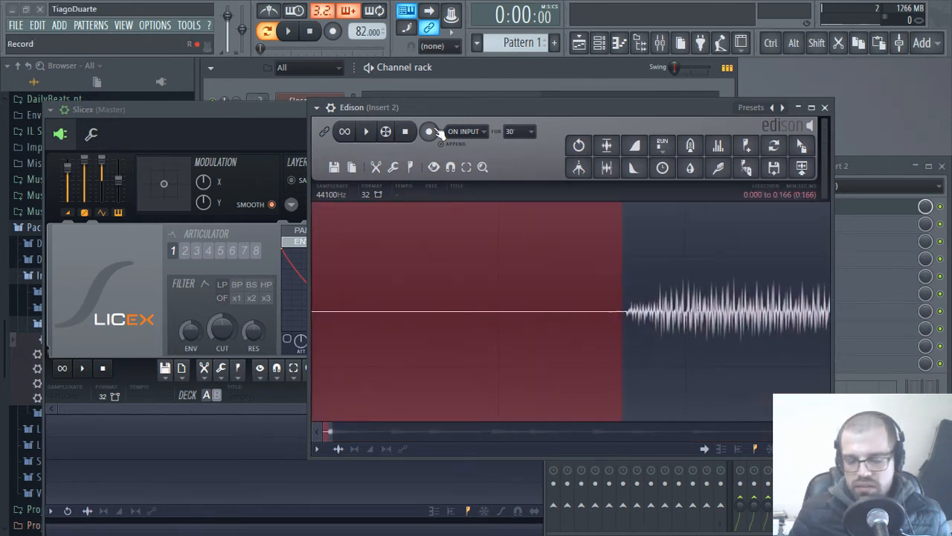
pyautogui.press('Delete')
# Delete about 1.7 s of trailing silence from the end of the Edison recording
pyautogui.scroll(-6, 587, 287)
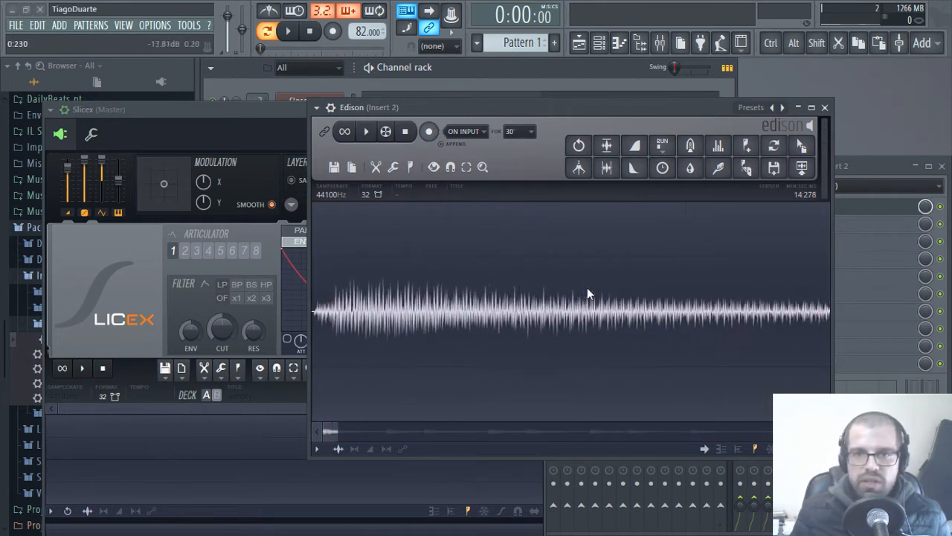
pyautogui.scroll(-3, 614, 354)
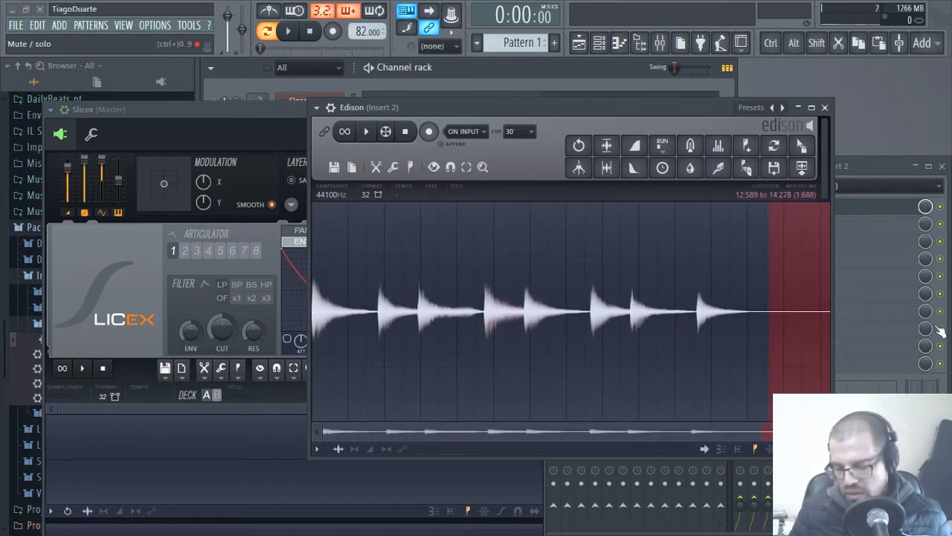
pyautogui.press('Delete')
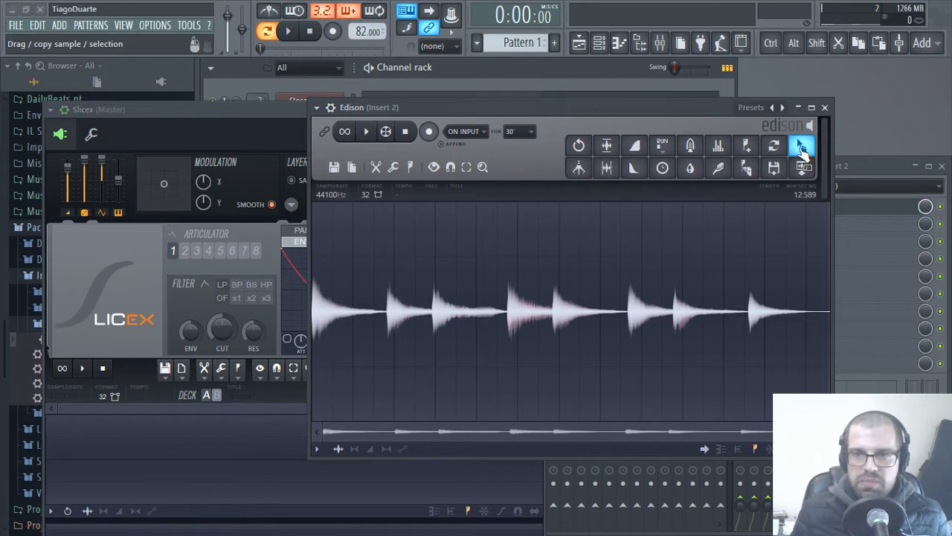
# Transfer the trimmed recording from Edison to Slicex deck A, close Edison and move the Slicex window fully into view
pyautogui.moveTo(802, 147); pyautogui.dragTo(658, 257)
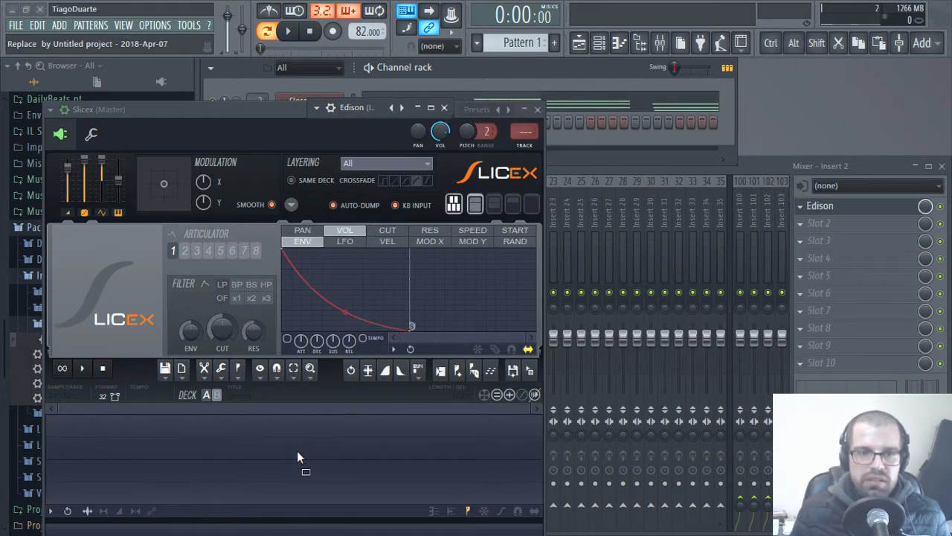
pyautogui.moveTo(298, 453); pyautogui.dragTo(299, 453)
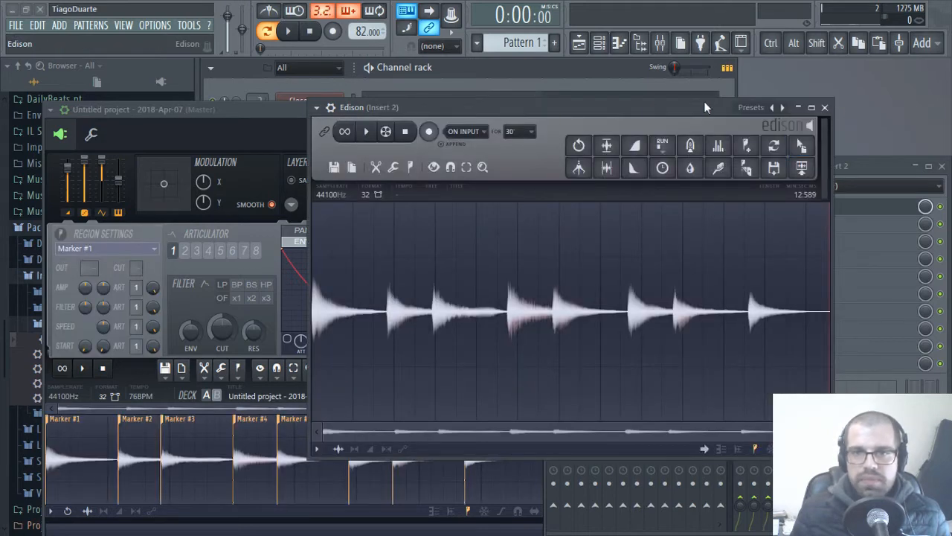
pyautogui.click(824, 107)
pyautogui.moveTo(404, 118); pyautogui.dragTo(601, 54)
pyautogui.click(267, 49)
pyautogui.moveTo(432, 68); pyautogui.dragTo(399, 73)
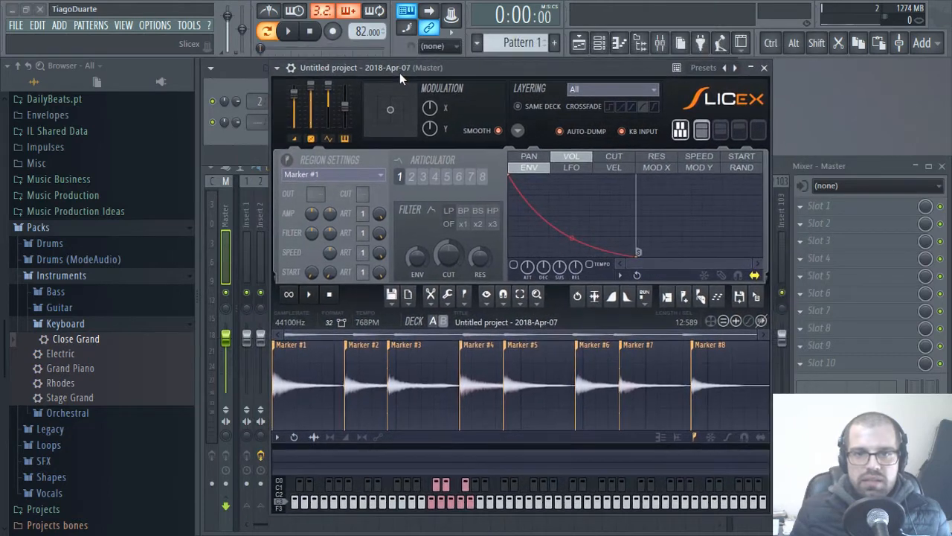
pyautogui.press('z')
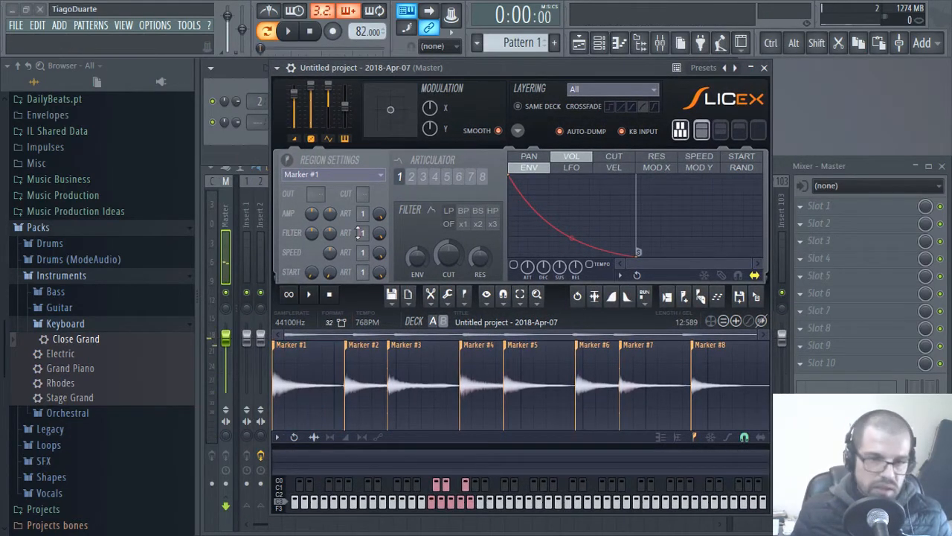
pyautogui.hotkey('alt', 's')
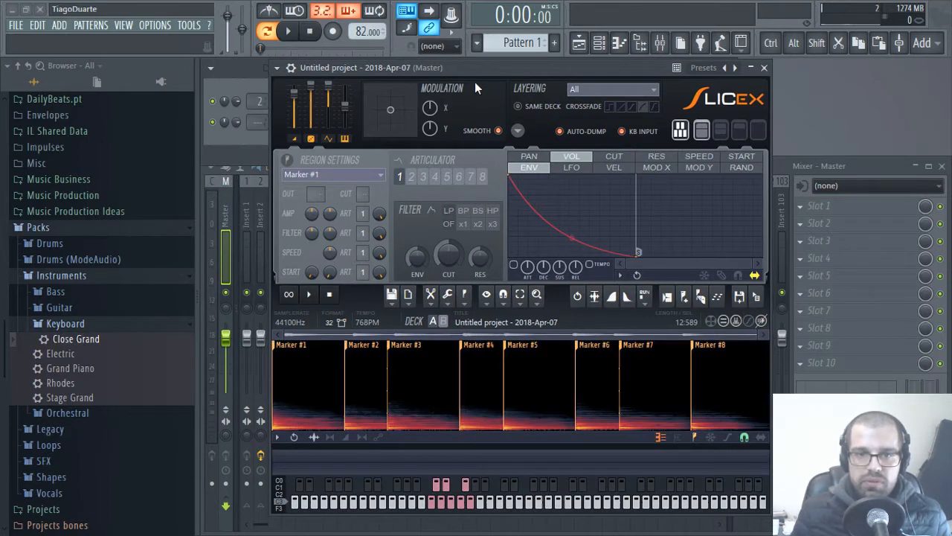
pyautogui.press('z')
pyautogui.press('z')
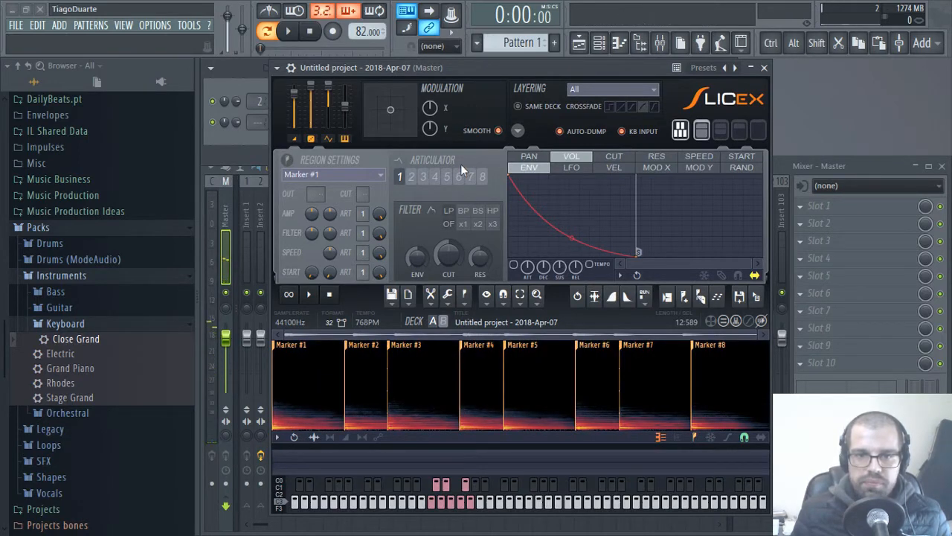
pyautogui.press('Tab')
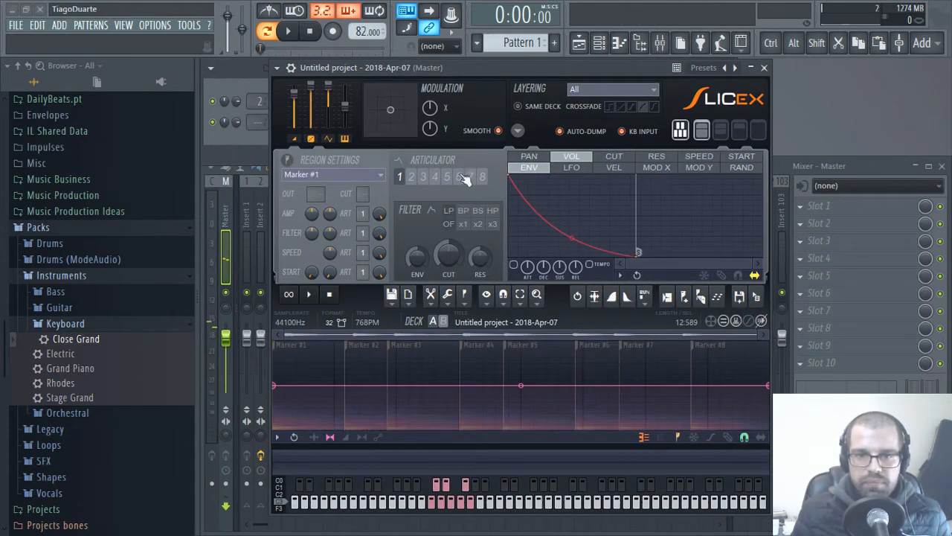
pyautogui.click(645, 438)
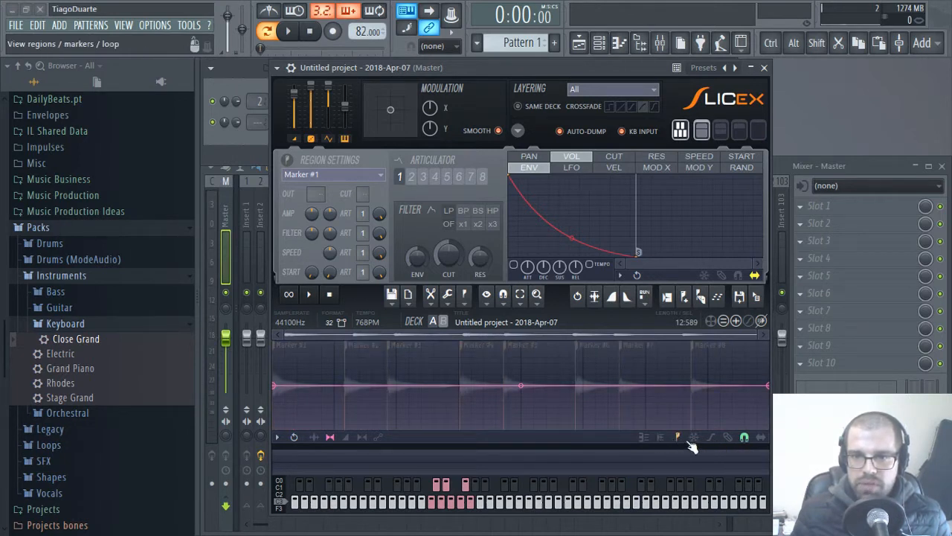
pyautogui.click(694, 438)
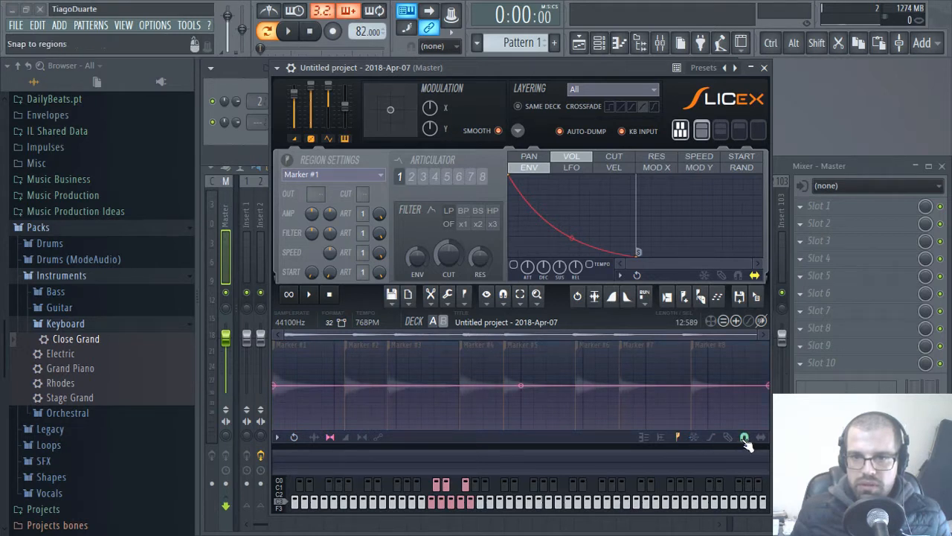
pyautogui.click(314, 438)
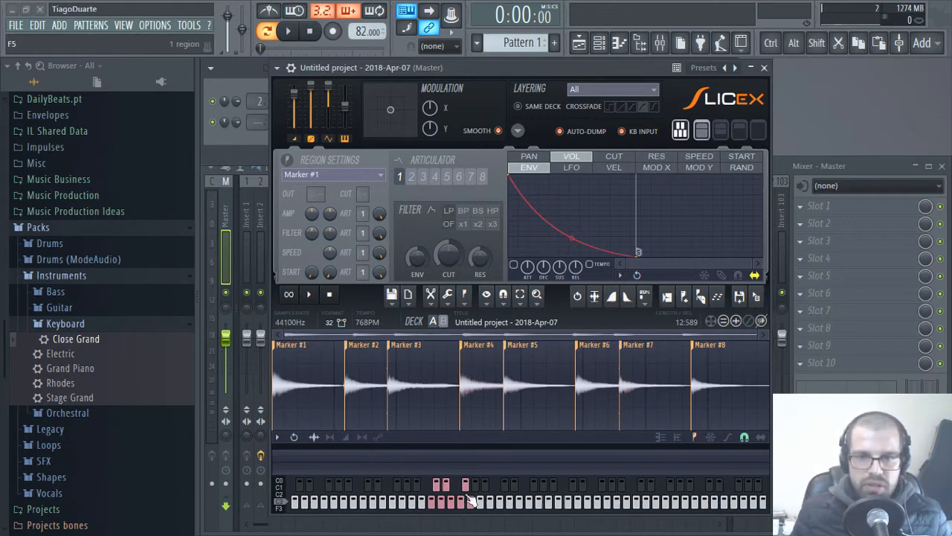
# Audition the sliced chords one after another on the Slicex keyboard from C5 up to F5
pyautogui.click(437, 506)
pyautogui.click(441, 485)
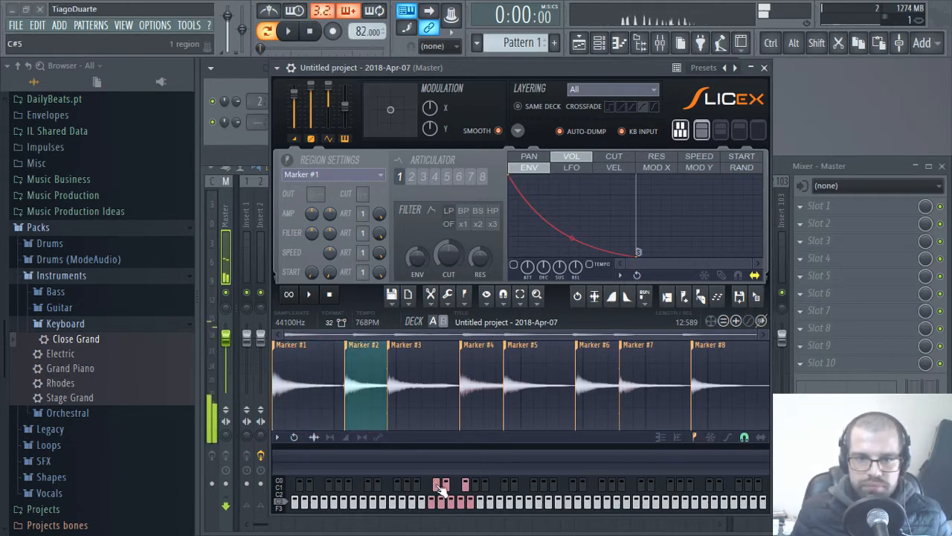
pyautogui.click(444, 494)
pyautogui.click(448, 487)
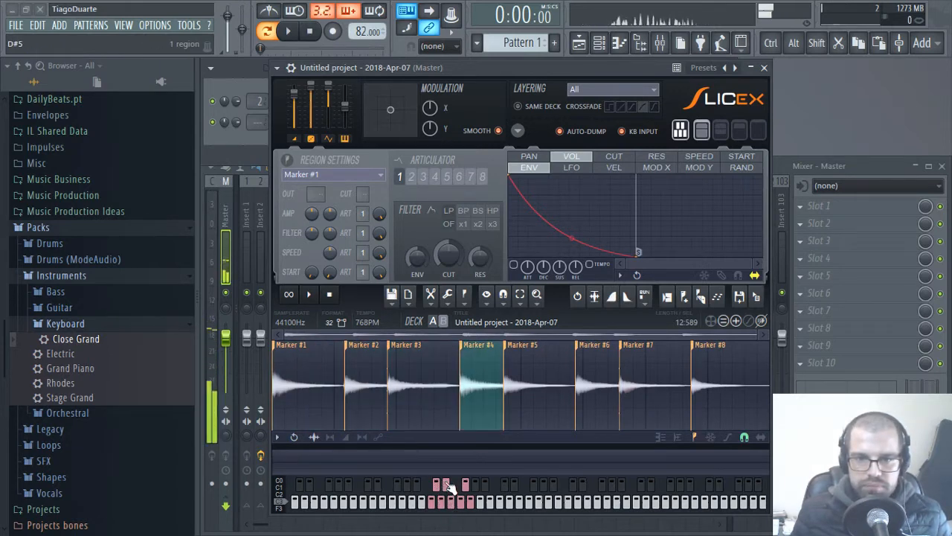
pyautogui.click(456, 511)
pyautogui.click(465, 509)
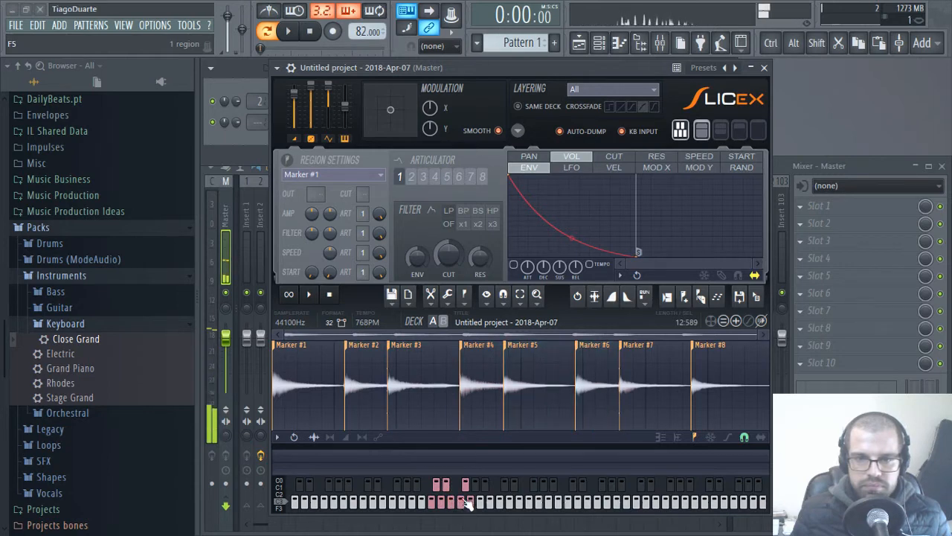
# Audition the last two sliced chords on the Slicex keyboard
pyautogui.click(470, 487)
pyautogui.click(476, 511)
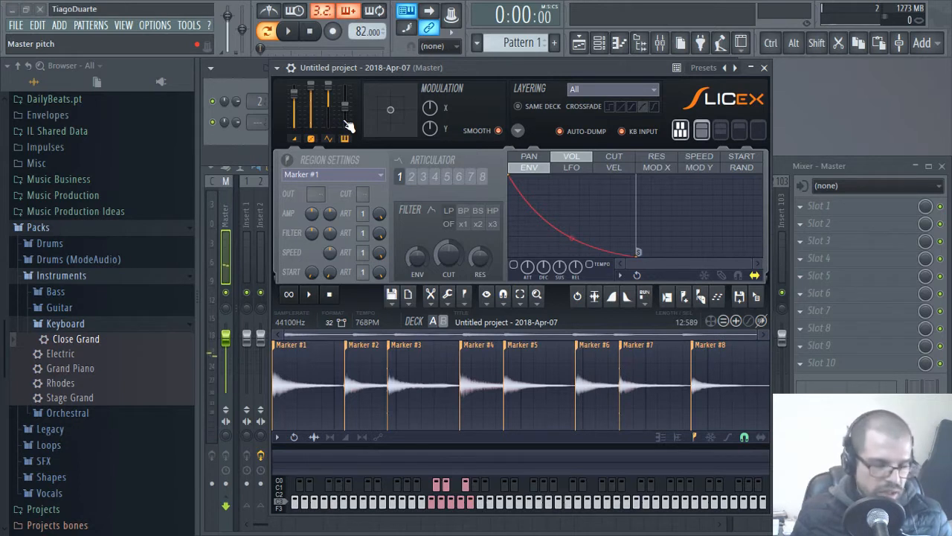
# Raise the Slicex master pitch to its maximum, audition the C5 slice and close the Slicex window
pyautogui.moveTo(346, 123); pyautogui.dragTo(344, 86)
pyautogui.press('z')
pyautogui.press('z')
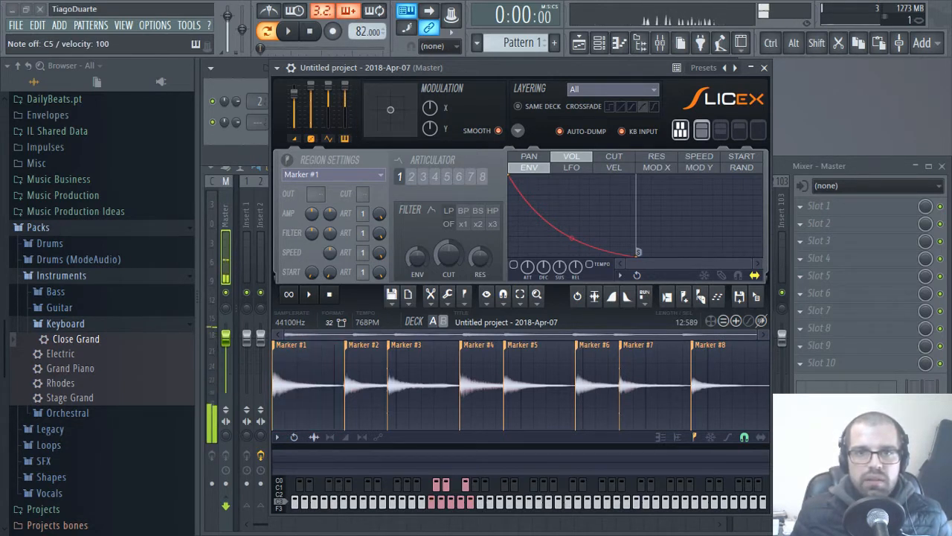
pyautogui.press('z')
pyautogui.press('z')
pyautogui.moveTo(432, 502)
pyautogui.mouseDown()
pyautogui.moveTo(445, 483)
pyautogui.moveTo(455, 509)
pyautogui.moveTo(476, 512)
pyautogui.moveTo(437, 505)
pyautogui.mouseUp()
pyautogui.click(764, 67)
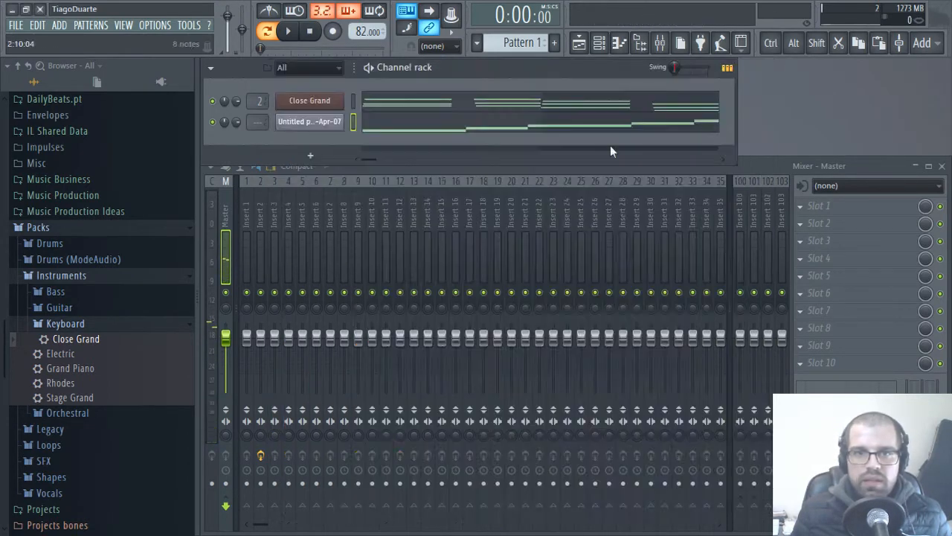
# Clear all dumped slice notes from the Slicex channel in Pattern 1 and place a Marker #1 note at the start of Pattern 2
pyautogui.click(459, 126)
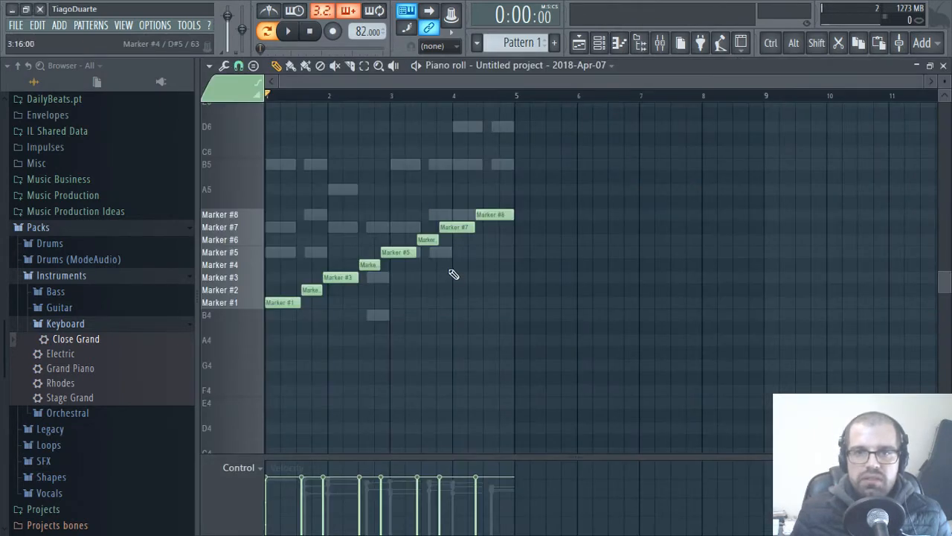
pyautogui.moveTo(497, 216); pyautogui.dragTo(314, 297)
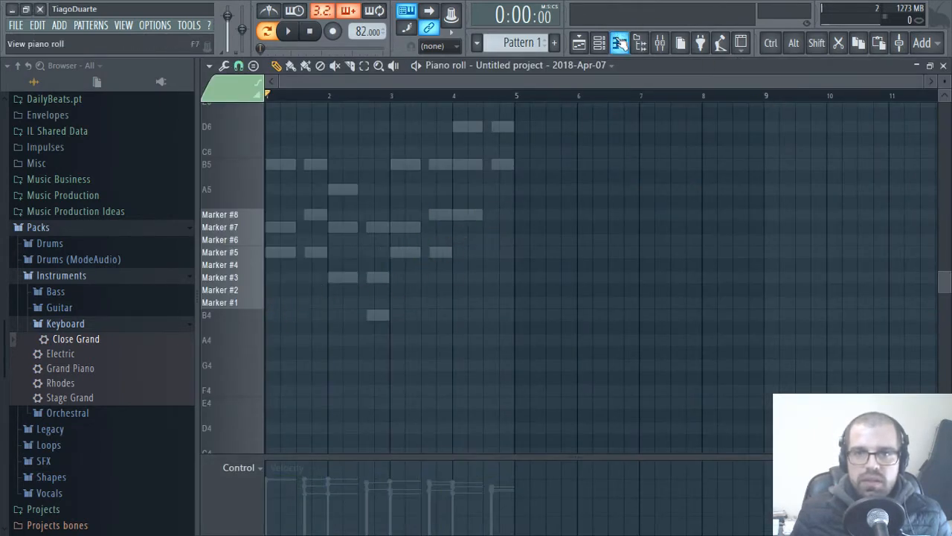
pyautogui.scroll(-1, 511, 45)
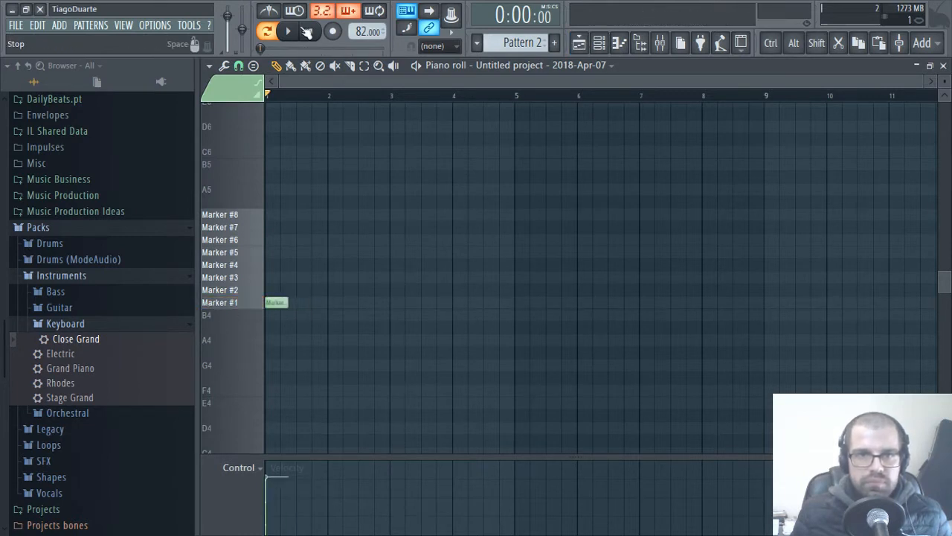
# Set the project tempo to 94 BPM and play Pattern 2 with the metronome on
pyautogui.press('space')
pyautogui.press('space')
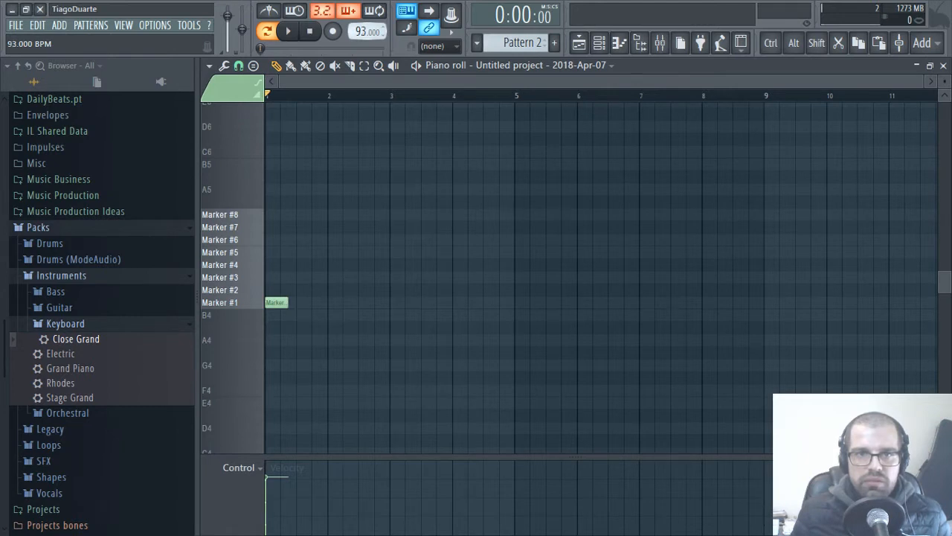
pyautogui.click(269, 12)
pyautogui.click(288, 30)
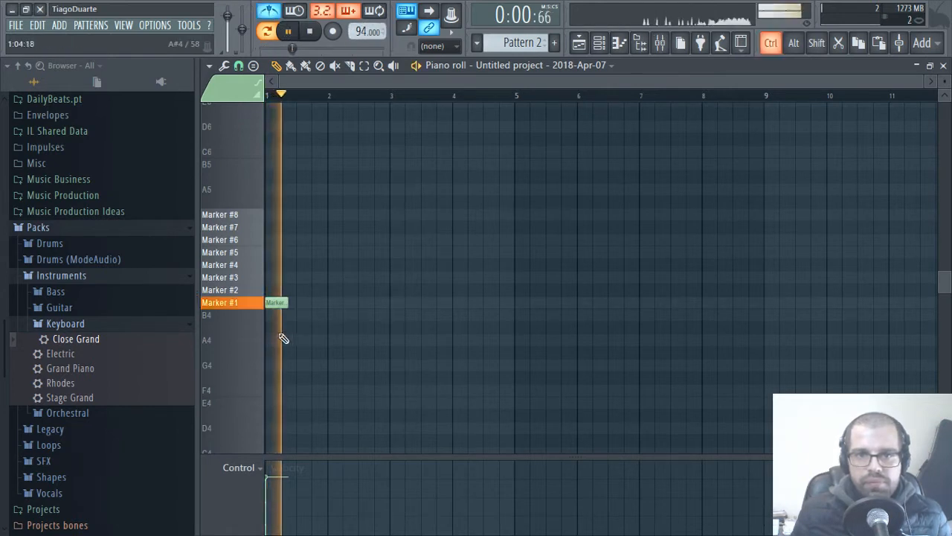
# Add a second Marker #1 note at the start of bar 2 during playback, and stop the playback
pyautogui.scroll(3, 293, 365)
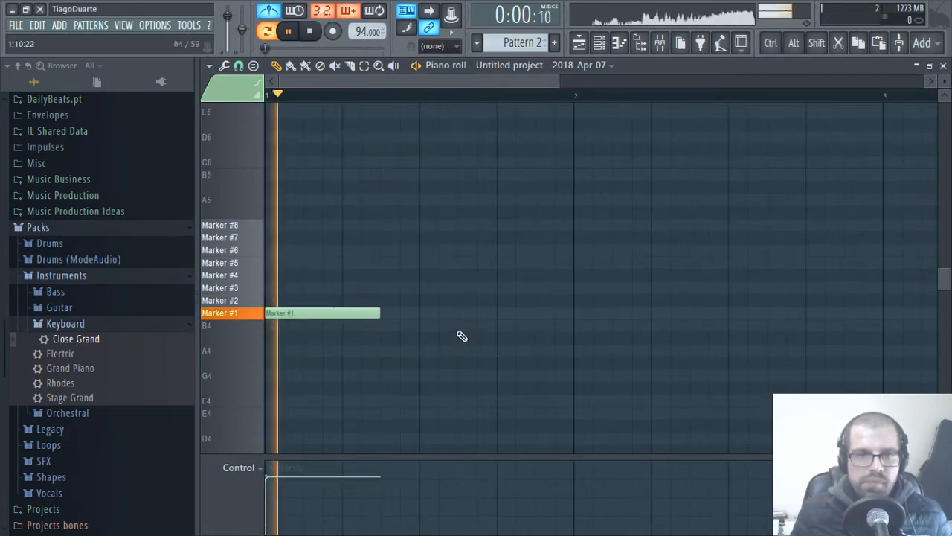
pyautogui.click(571, 312)
pyautogui.scroll(-2, 551, 378)
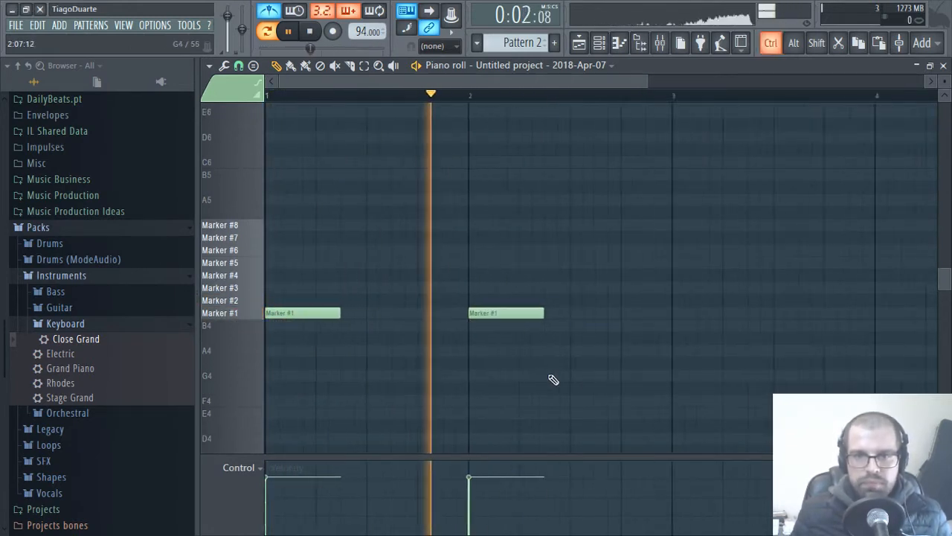
pyautogui.scroll(-2, 432, 346)
pyautogui.press('space')
# Place short two-step notes at the end of bar 1, Marker #5 at 1:13 and Marker #4 at 1:15, without an extra Marker #8 note
pyautogui.click(328, 225)
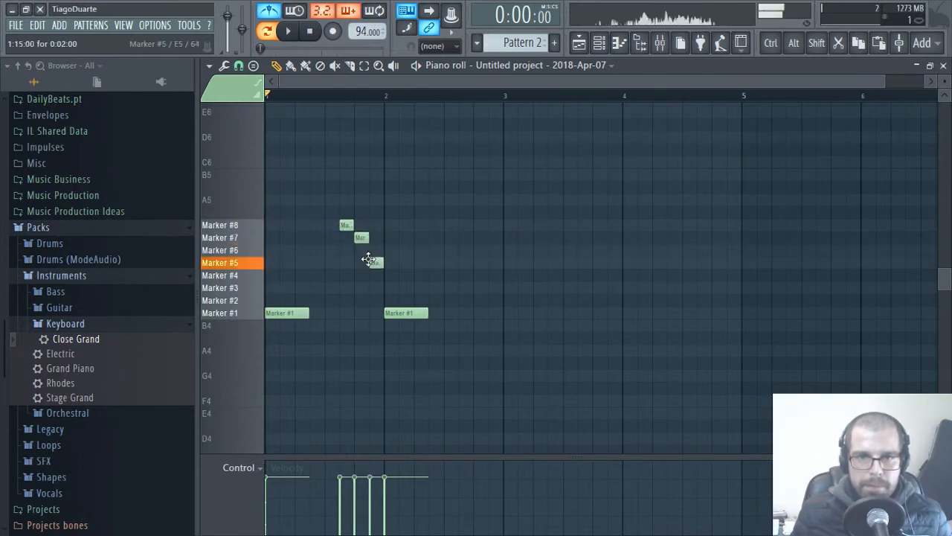
pyautogui.moveTo(365, 295); pyautogui.dragTo(364, 274)
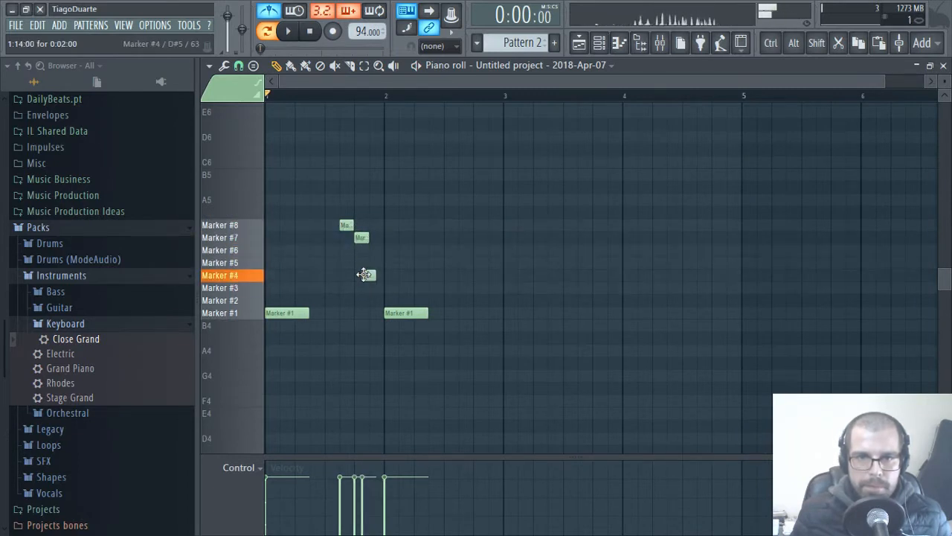
pyautogui.press('space')
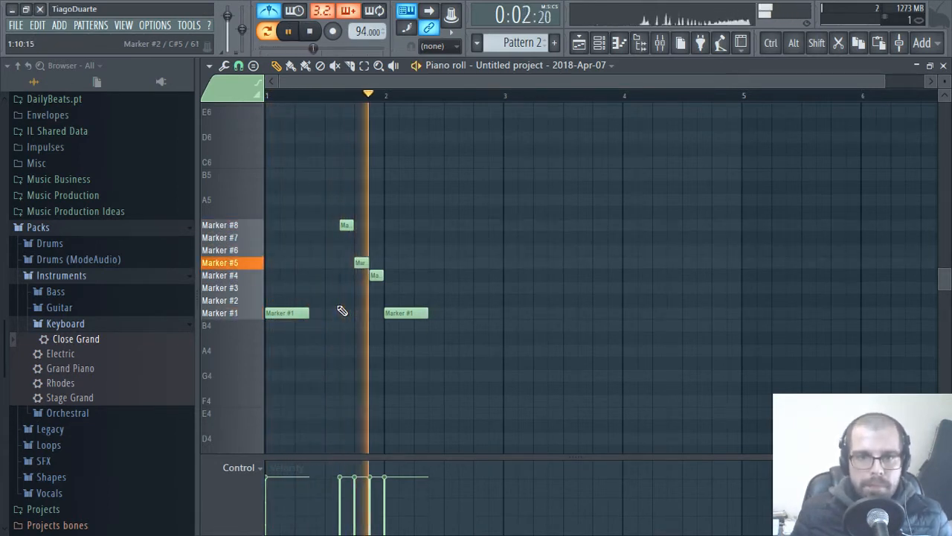
pyautogui.moveTo(347, 225); pyautogui.dragTo(356, 258)
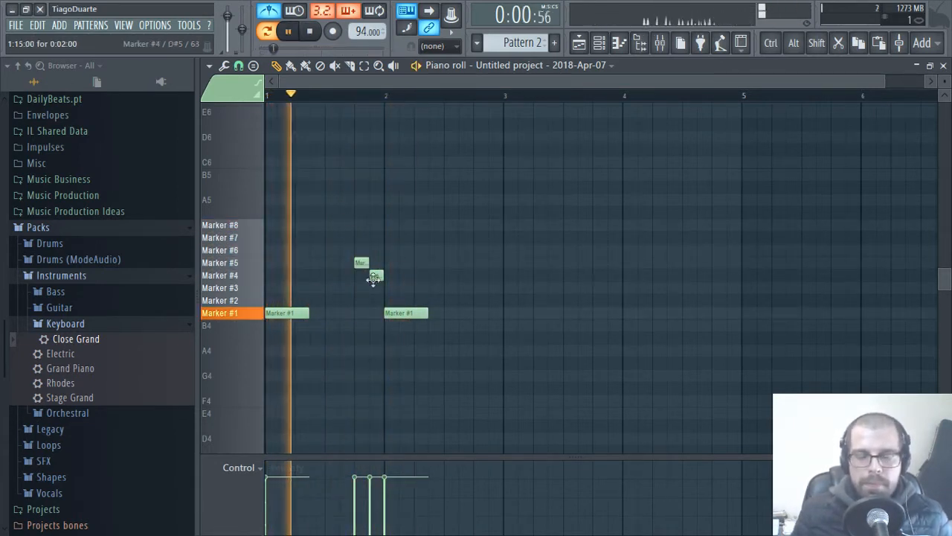
# Copy the short Marker #5 and #4 pair to the end of bar 2, and duplicate the bar 2 phrase into bar 3
pyautogui.moveTo(357, 221)
pyautogui.mouseDown()
pyautogui.moveTo(387, 272)
pyautogui.moveTo(481, 273)
pyautogui.mouseUp()
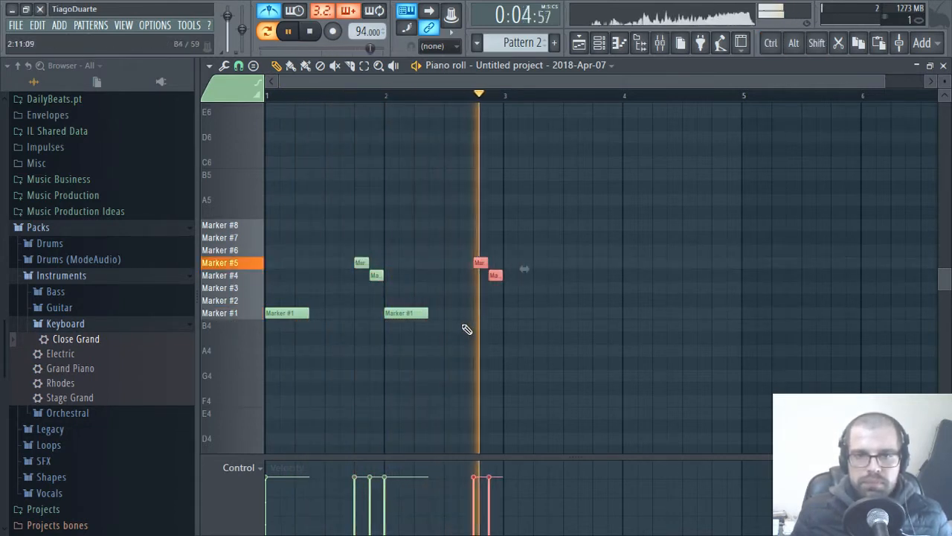
pyautogui.moveTo(526, 220); pyautogui.dragTo(410, 326)
pyautogui.moveTo(396, 301); pyautogui.dragTo(526, 312)
pyautogui.rightClick(499, 303)
pyautogui.moveTo(510, 244)
pyautogui.mouseDown()
pyautogui.moveTo(443, 320)
pyautogui.moveTo(408, 325)
pyautogui.moveTo(519, 314)
pyautogui.mouseUp()
pyautogui.click(585, 397)
# Place ascending Marker #2, #3 and #4 notes from the start of bar 4, each four steps long
pyautogui.click(623, 300)
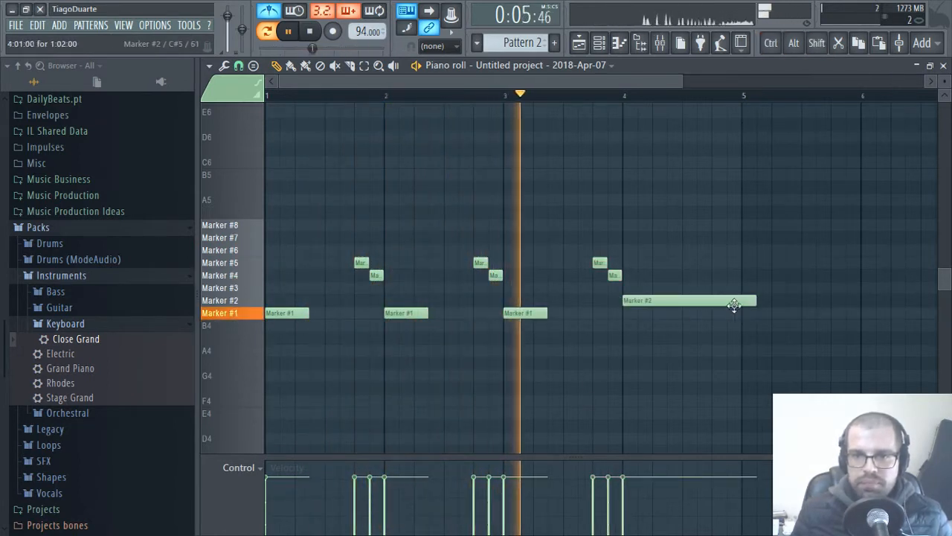
pyautogui.moveTo(754, 300)
pyautogui.mouseDown()
pyautogui.moveTo(677, 299)
pyautogui.moveTo(686, 298)
pyautogui.mouseUp()
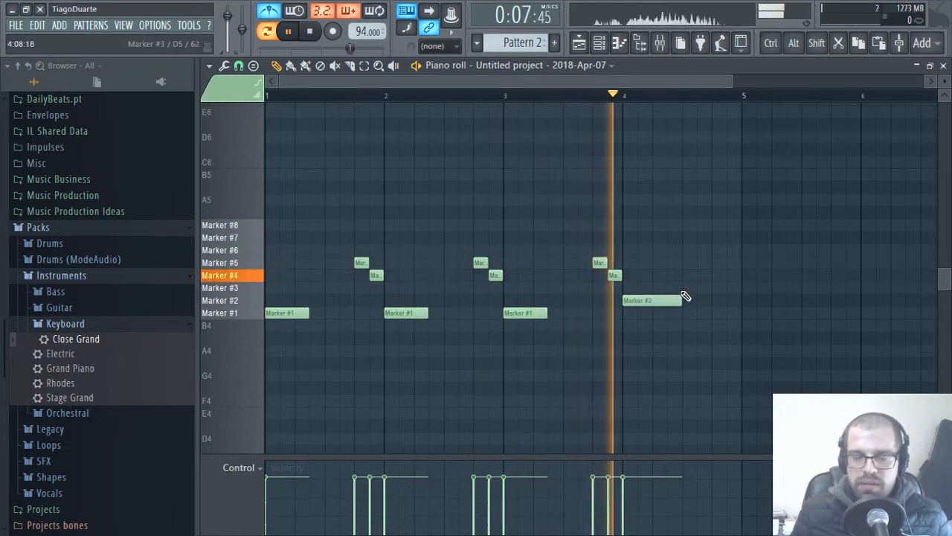
pyautogui.click(658, 287)
pyautogui.click(692, 275)
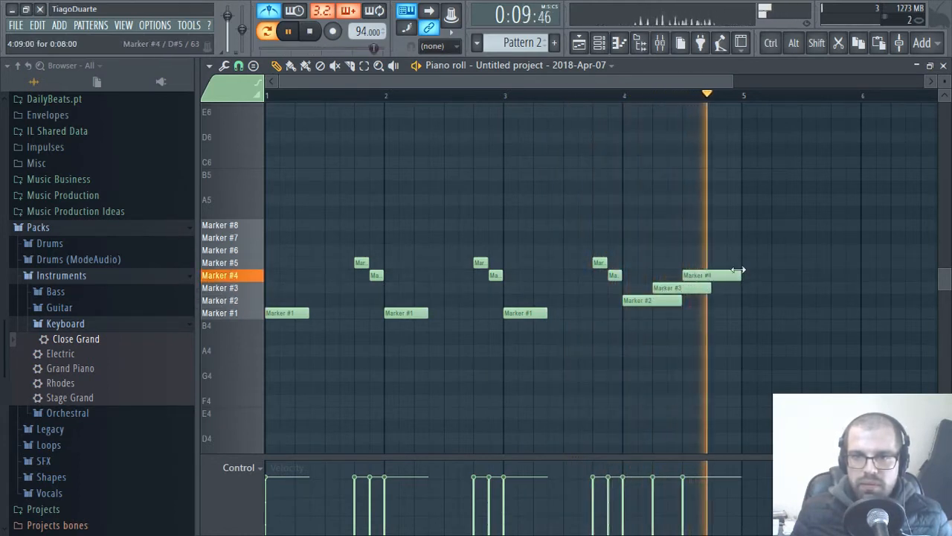
pyautogui.moveTo(738, 275); pyautogui.dragTo(655, 302)
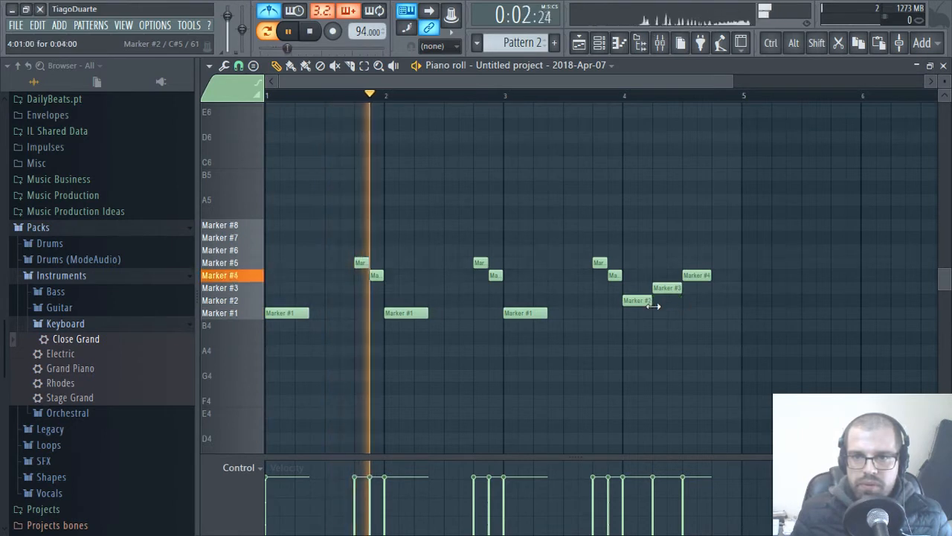
# Add a fourth note at 4:13, rearrange bar 4 to run Marker #2, #3, #5, #4, and play the pattern
pyautogui.click(717, 225)
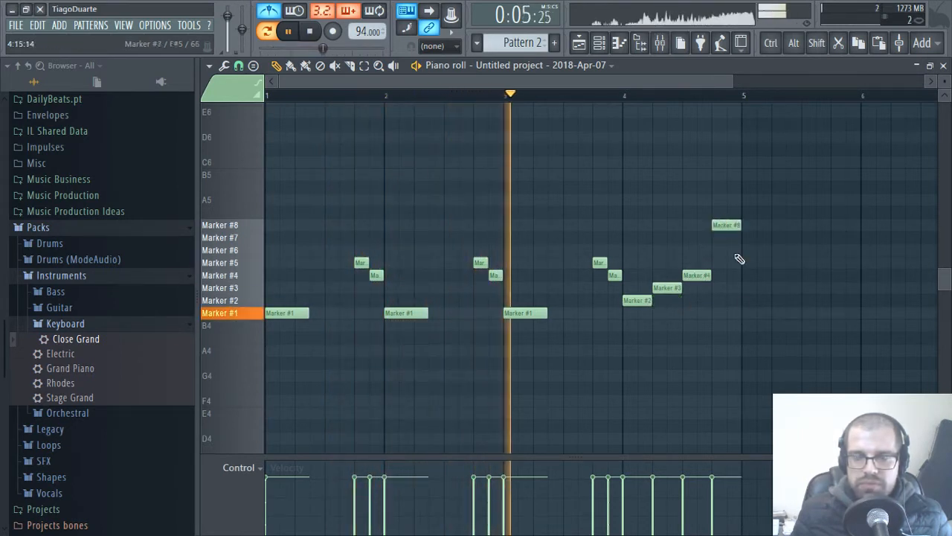
pyautogui.moveTo(695, 274); pyautogui.dragTo(693, 237)
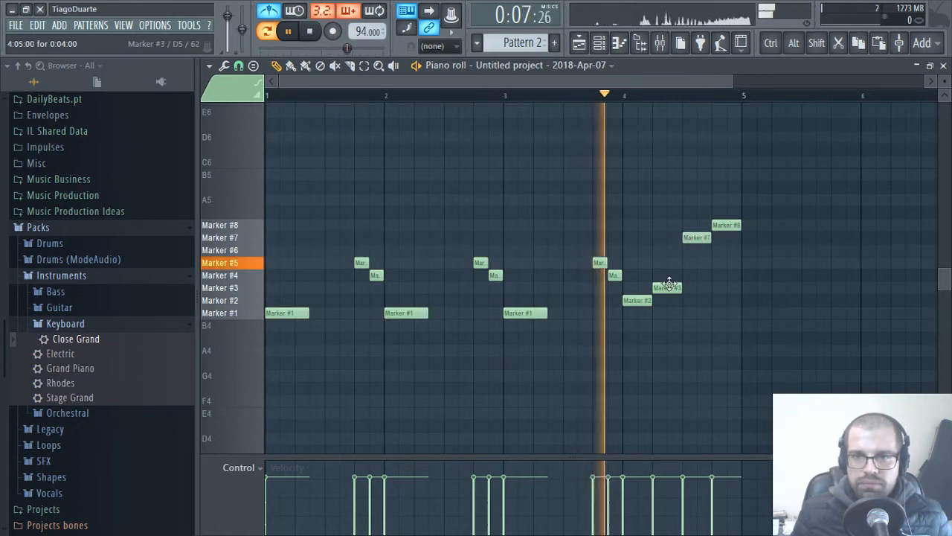
pyautogui.moveTo(667, 288); pyautogui.dragTo(667, 275)
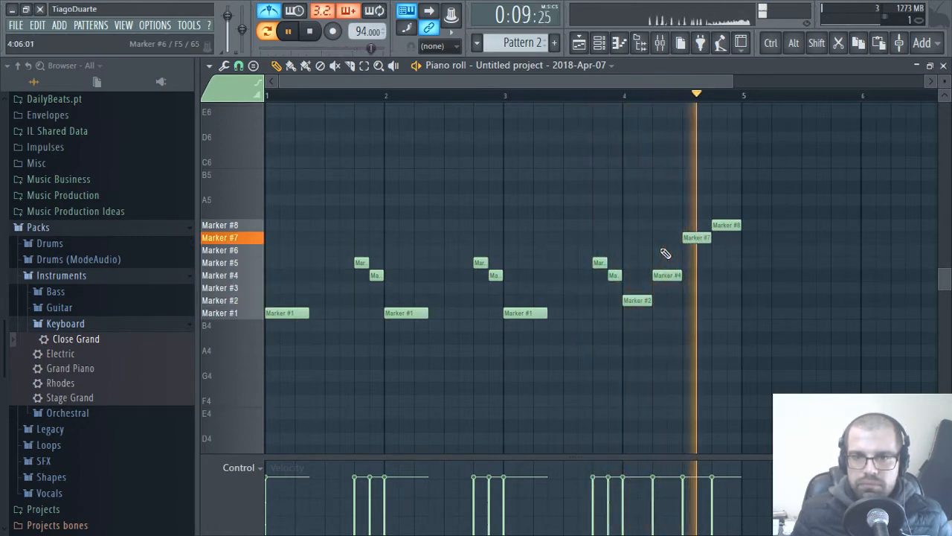
pyautogui.press('space')
pyautogui.moveTo(694, 240); pyautogui.dragTo(699, 260)
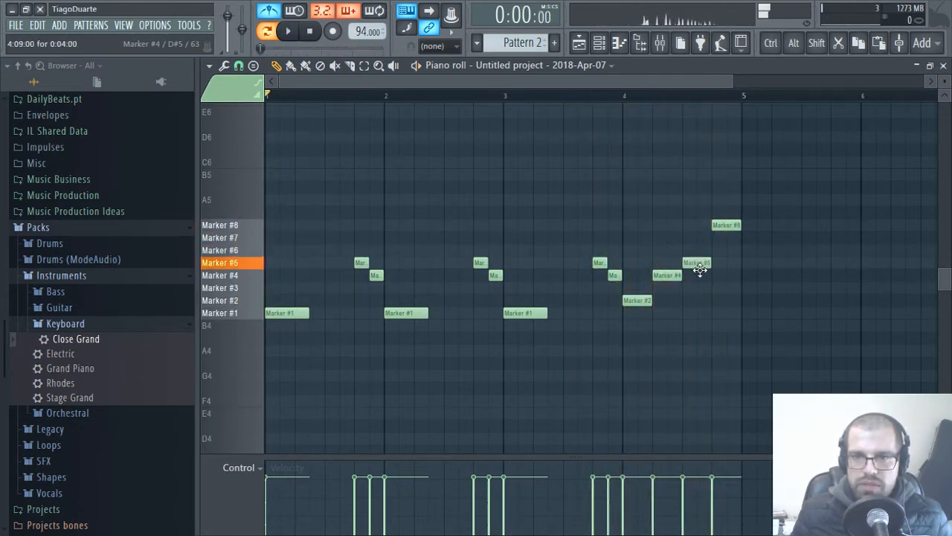
pyautogui.moveTo(719, 229)
pyautogui.mouseDown()
pyautogui.moveTo(722, 302)
pyautogui.moveTo(722, 275)
pyautogui.mouseUp()
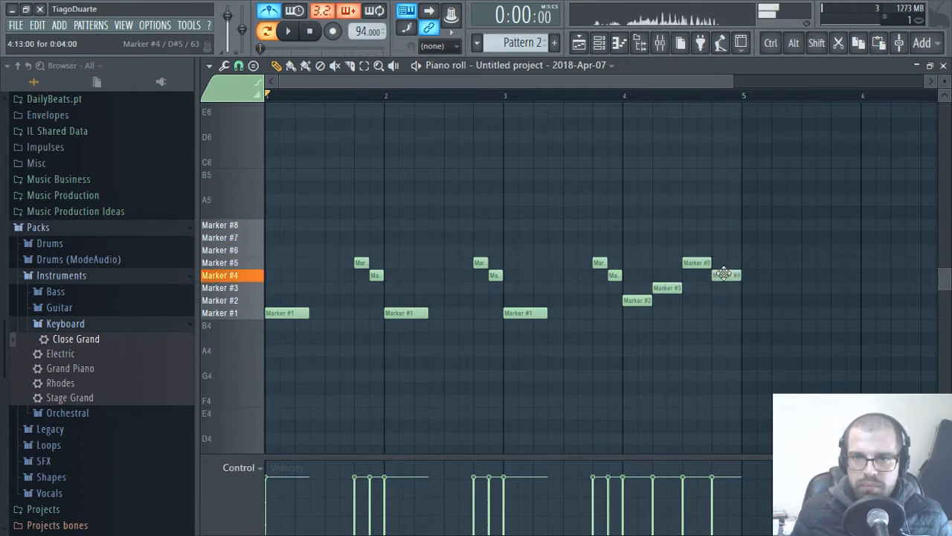
pyautogui.press('space')
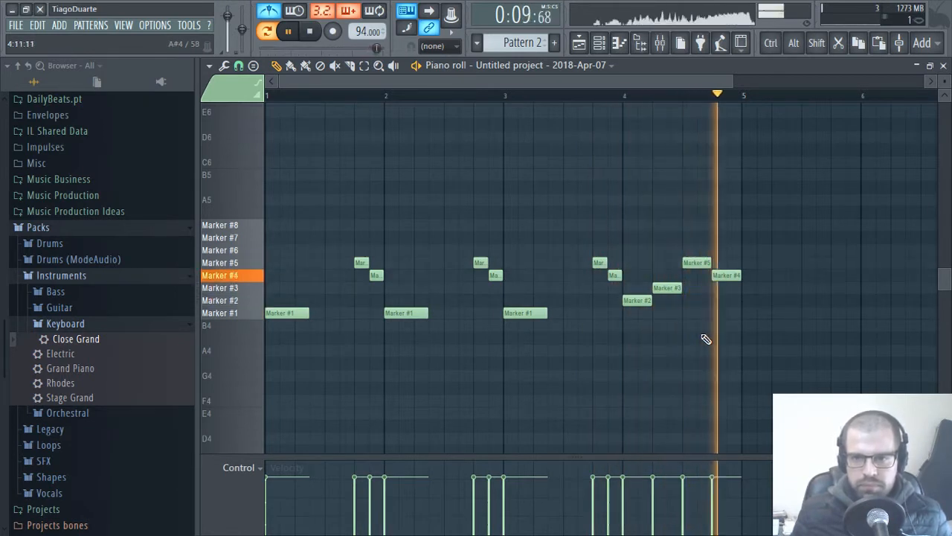
# Shorten bar 4's Marker #3 and #5 notes to two steps and insert two-step Marker #8 and #7 notes at 4:07 and 4:09
pyautogui.scroll(3, 708, 315)
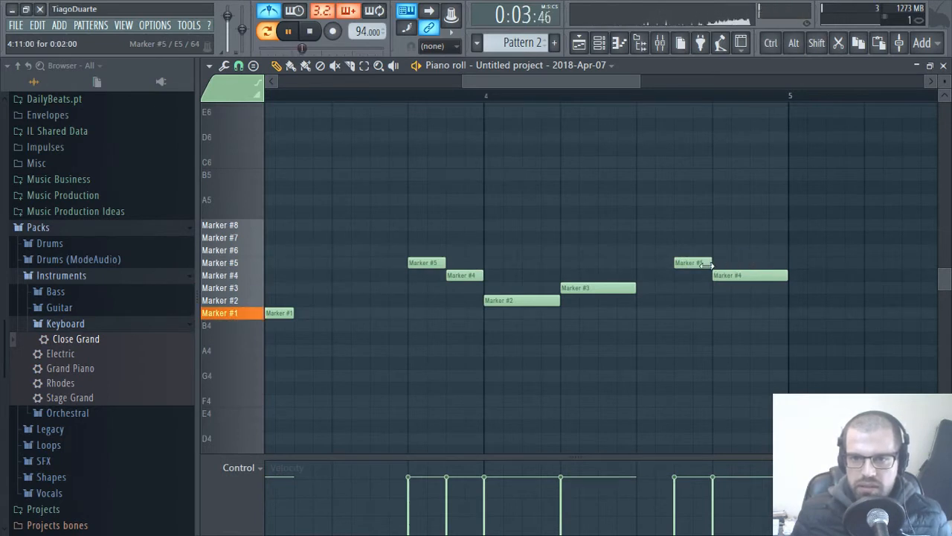
pyautogui.moveTo(419, 244)
pyautogui.mouseDown()
pyautogui.moveTo(468, 294)
pyautogui.moveTo(525, 282)
pyautogui.moveTo(644, 284)
pyautogui.moveTo(463, 283)
pyautogui.mouseUp()
pyautogui.click(631, 326)
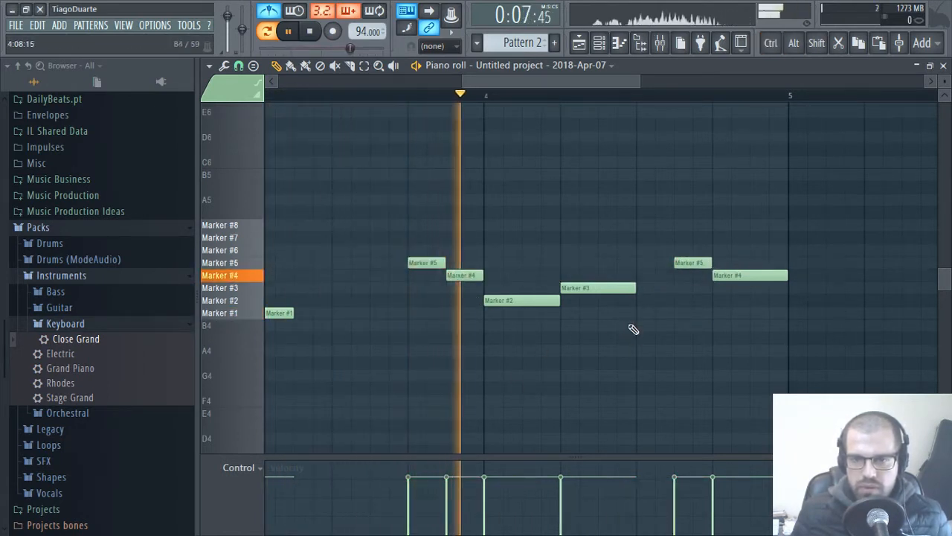
pyautogui.click(638, 316)
pyautogui.moveTo(638, 316)
pyautogui.mouseDown()
pyautogui.moveTo(649, 299)
pyautogui.moveTo(645, 233)
pyautogui.mouseUp()
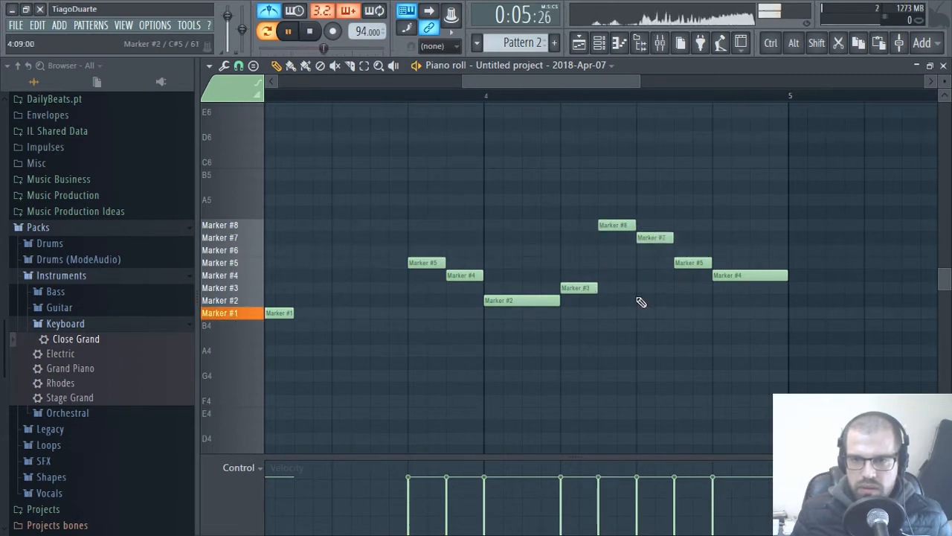
pyautogui.scroll(-2, 677, 353)
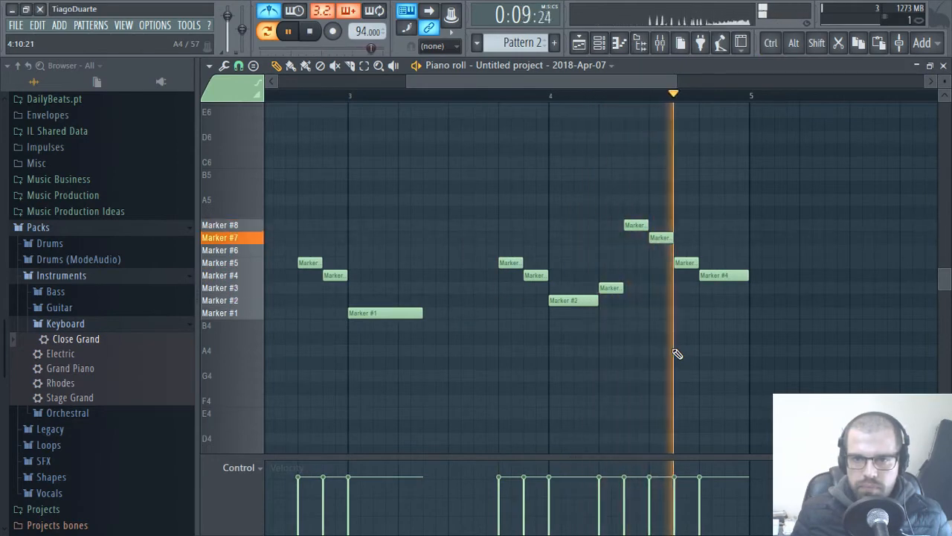
pyautogui.scroll(-1, 676, 354)
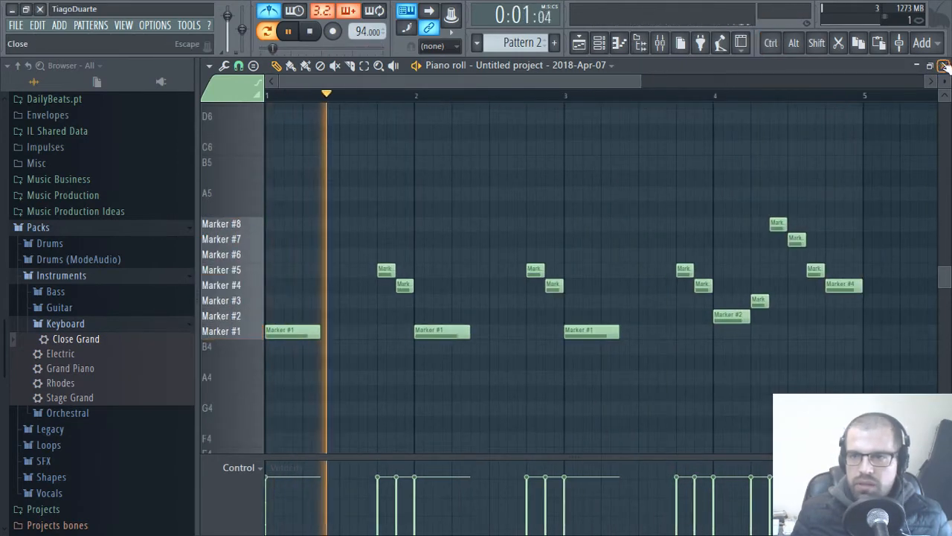
# Reopen Slicex from its channel and lower its master pitch below centre while the pattern plays with the metronome off
pyautogui.click(943, 66)
pyautogui.click(305, 122)
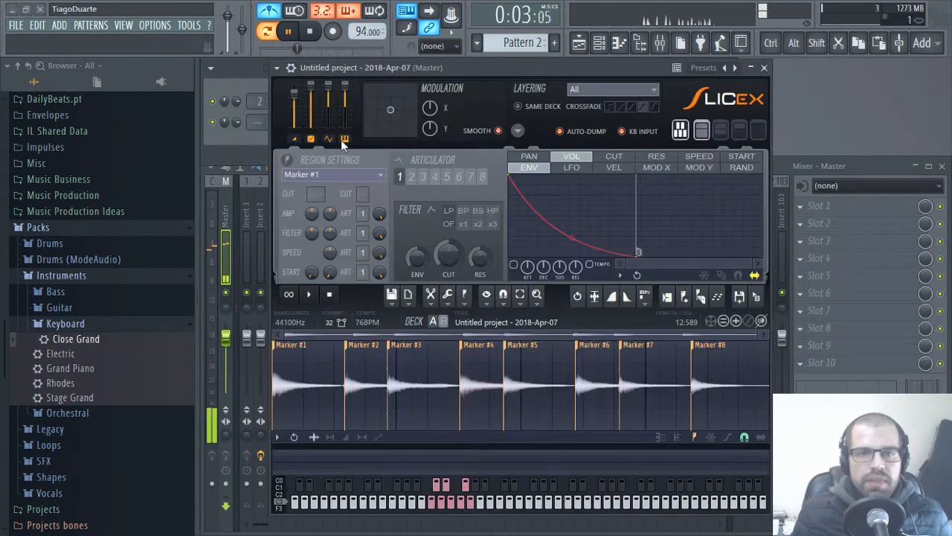
pyautogui.moveTo(346, 83); pyautogui.dragTo(346, 128)
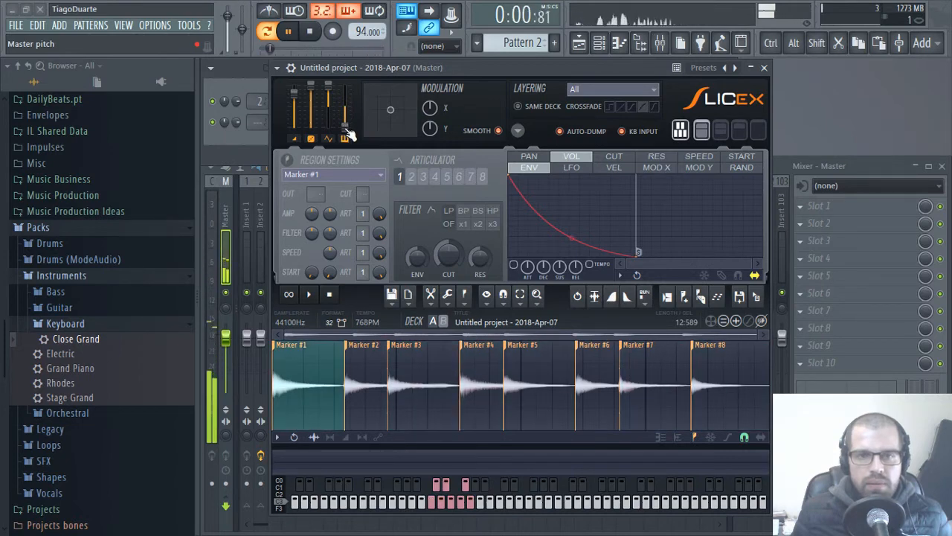
pyautogui.moveTo(349, 135); pyautogui.dragTo(348, 146)
pyautogui.moveTo(283, 49); pyautogui.dragTo(365, 49)
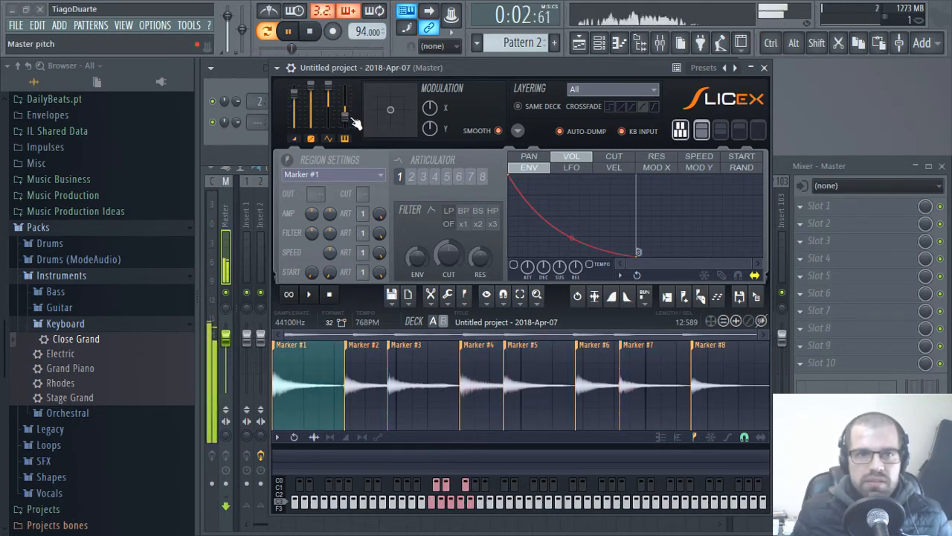
# Close the Slicex window and route its channel to mixer track 2
pyautogui.click(764, 69)
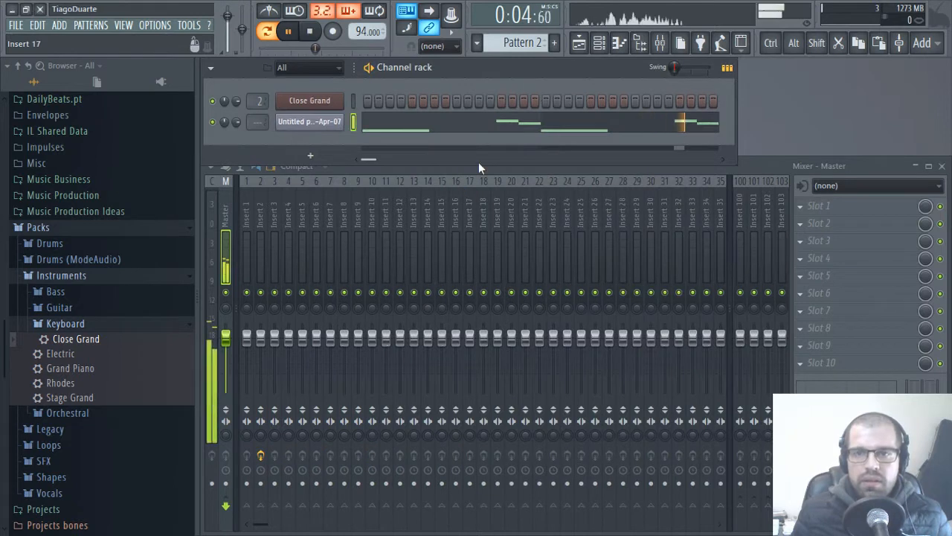
pyautogui.moveTo(254, 124); pyautogui.dragTo(256, 128)
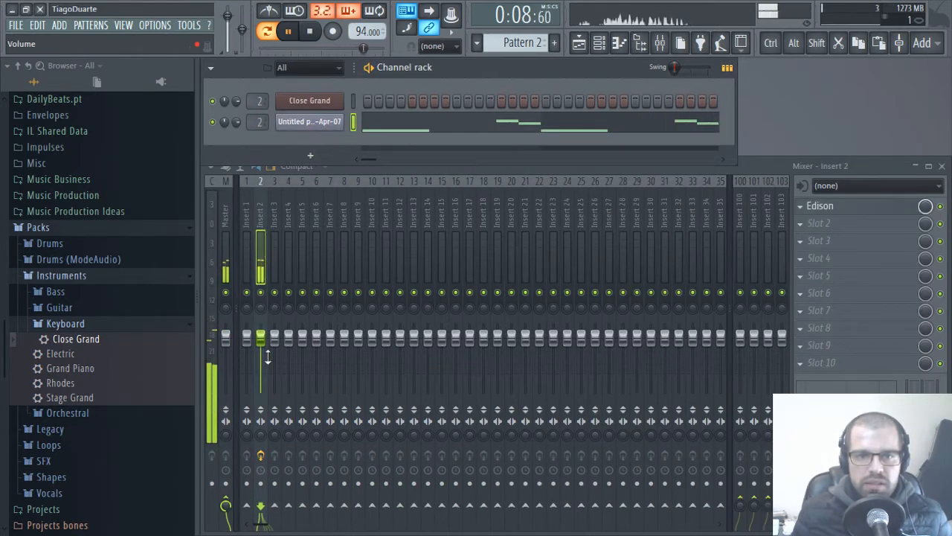
# Expand the Kicks folder of the Drums (ModeAudio) pack in the browser and go to the Volt kick samples
pyautogui.click(84, 277)
pyautogui.click(75, 259)
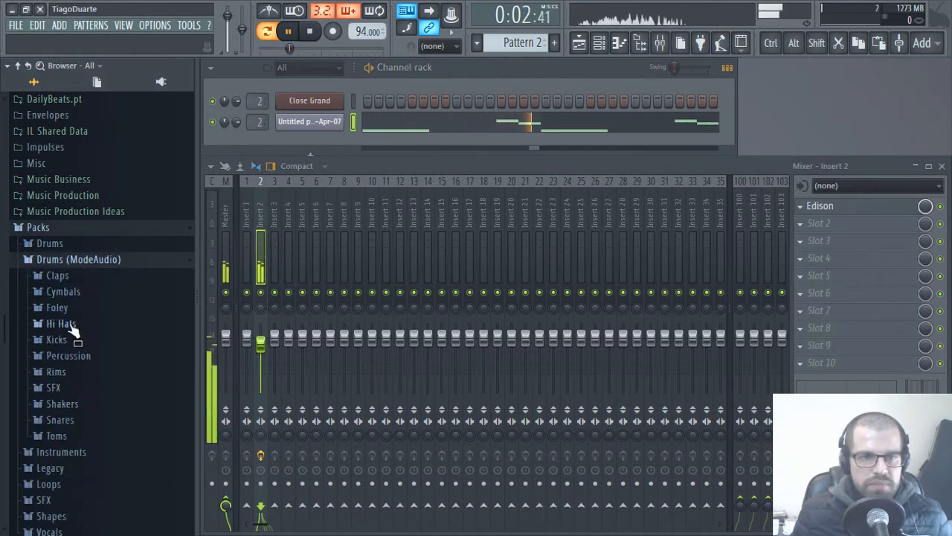
pyautogui.scroll(-3, 74, 327)
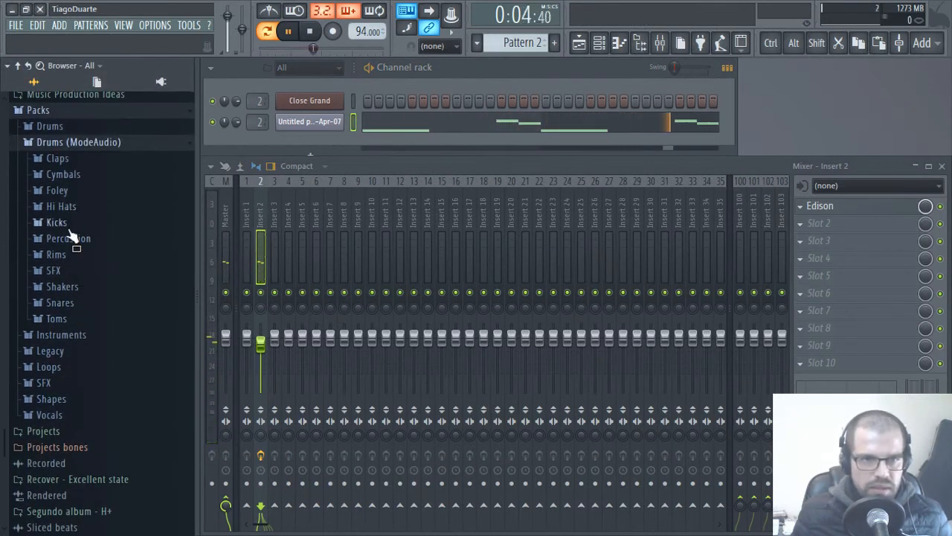
pyautogui.click(68, 224)
pyautogui.scroll(-15, 74, 367)
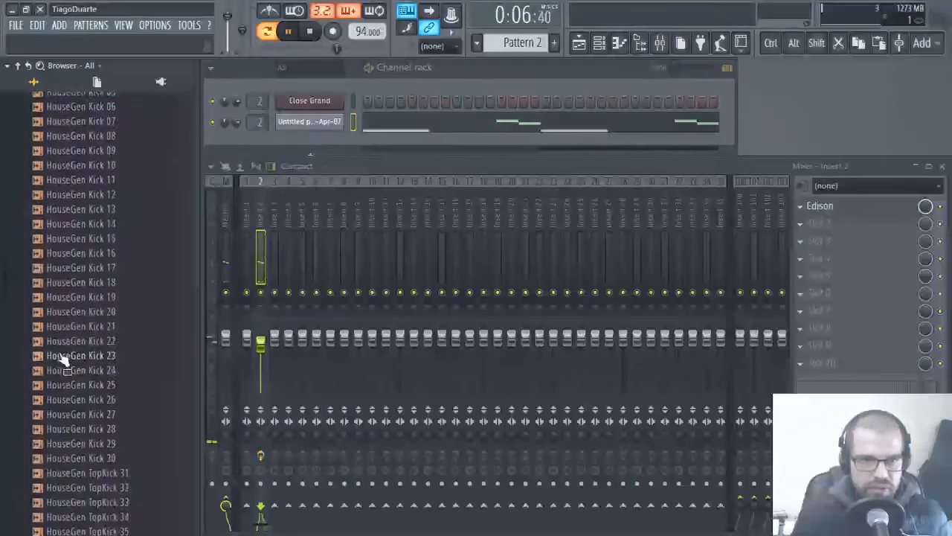
pyautogui.scroll(-20, 64, 357)
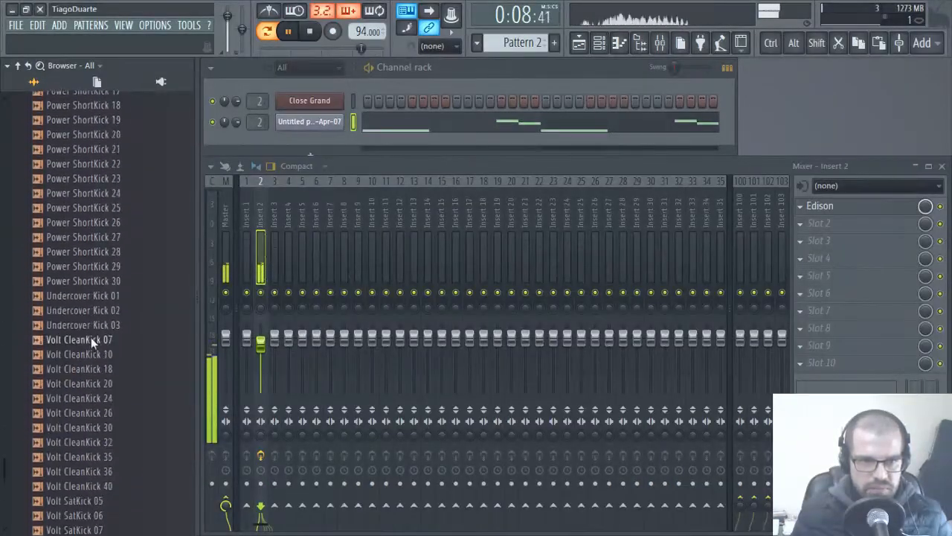
# Audition the Volt CleanKick samples one after another over the playing pattern
pyautogui.scroll(1, 97, 339)
pyautogui.click(101, 342)
pyautogui.click(97, 356)
pyautogui.click(91, 371)
pyautogui.click(88, 386)
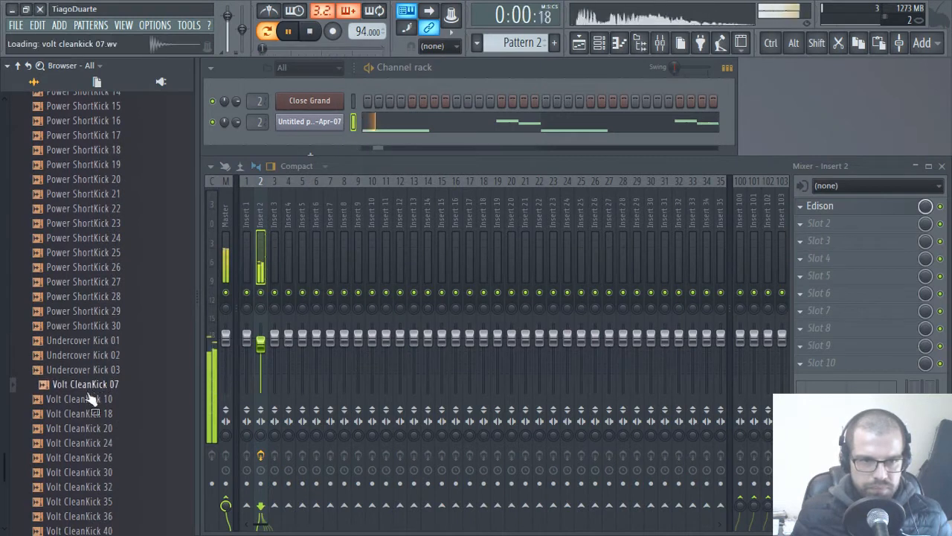
pyautogui.click(90, 411)
pyautogui.click(90, 400)
pyautogui.click(91, 430)
pyautogui.click(91, 457)
pyautogui.click(89, 486)
pyautogui.click(90, 502)
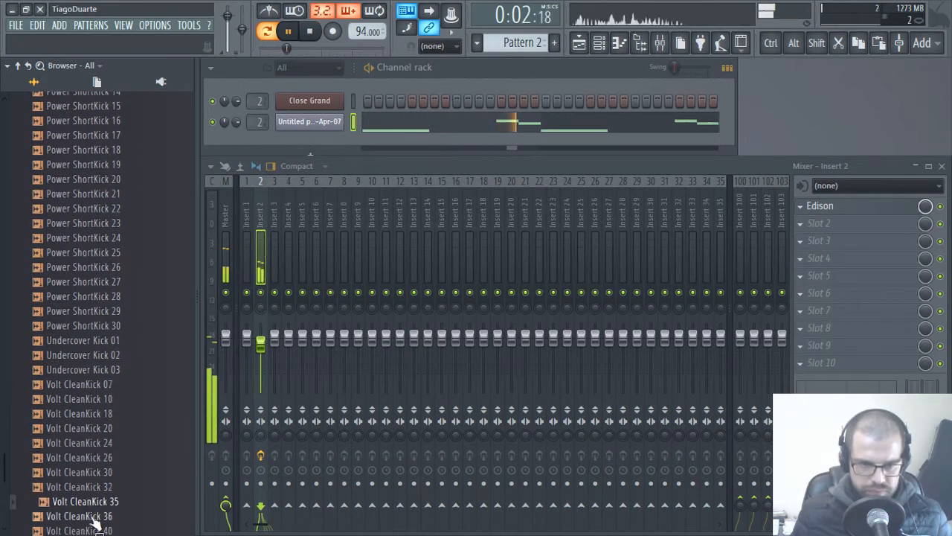
pyautogui.click(95, 503)
pyautogui.click(91, 487)
# Audition several Volt SatKick samples over the playing pattern
pyautogui.scroll(-4, 95, 320)
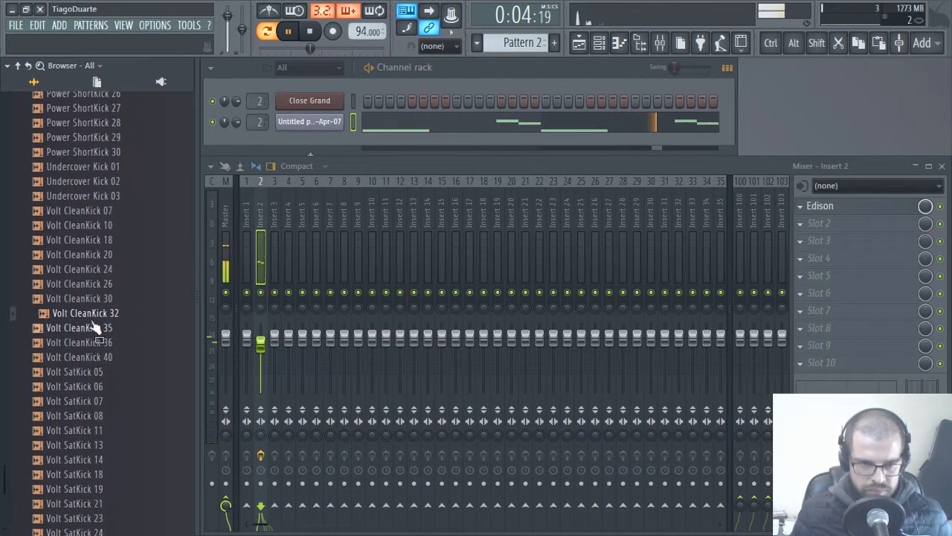
pyautogui.click(90, 399)
pyautogui.click(91, 413)
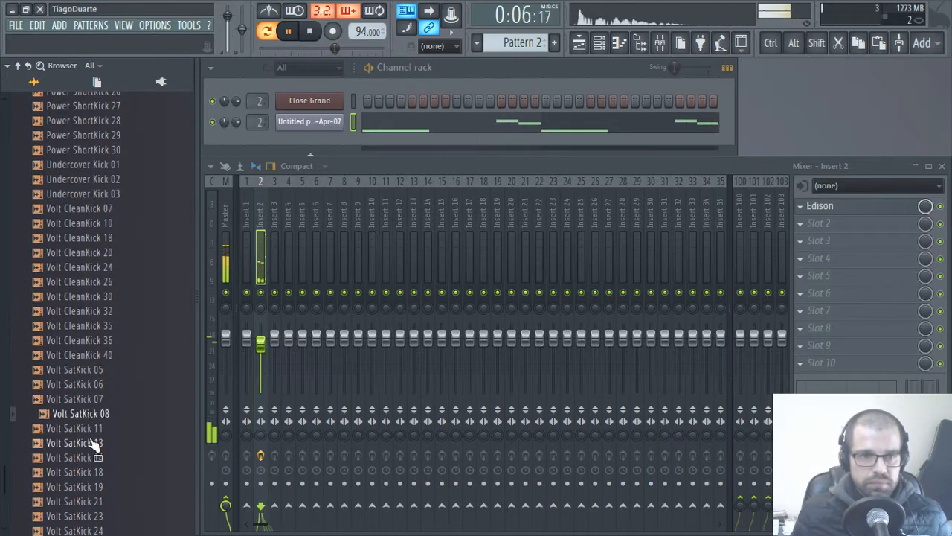
pyautogui.click(92, 457)
pyautogui.click(93, 487)
pyautogui.scroll(-7, 102, 443)
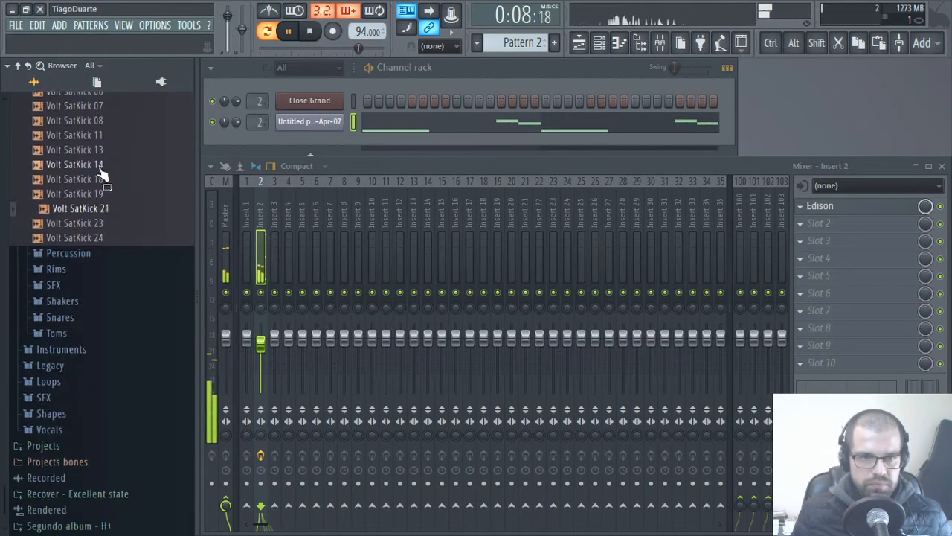
pyautogui.click(96, 235)
pyautogui.click(99, 195)
pyautogui.click(101, 138)
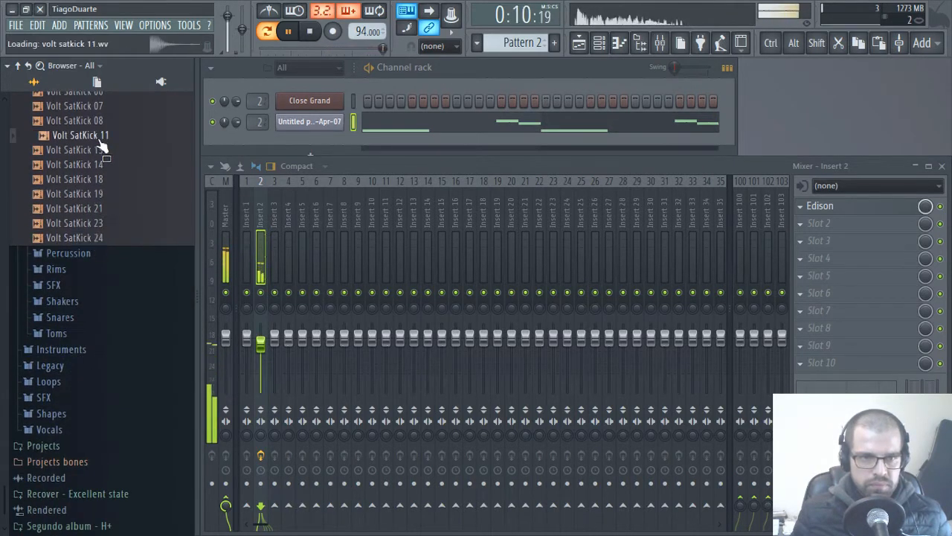
pyautogui.click(98, 122)
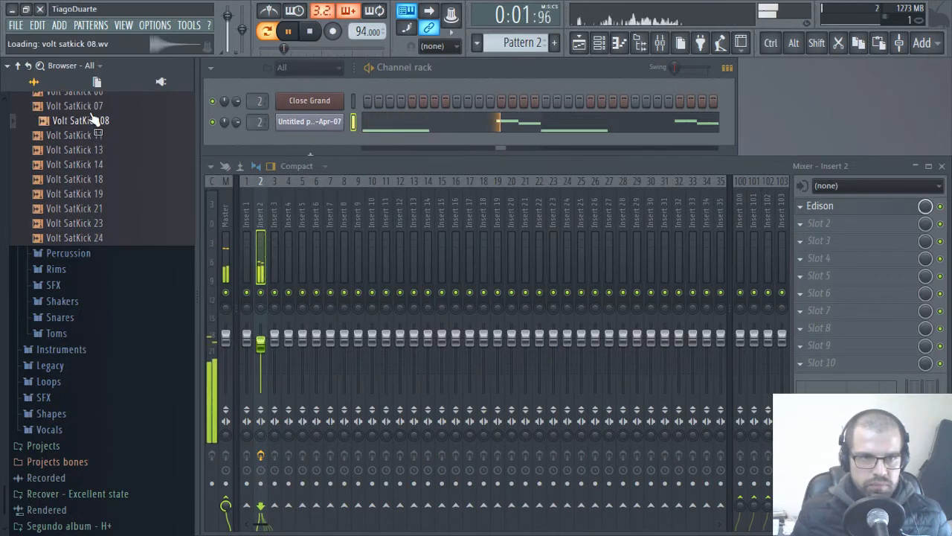
pyautogui.click(93, 108)
# Audition some Power ShortKick samples and add Power ShortKick 08 as a new channel below the Slicex channel
pyautogui.scroll(10, 111, 261)
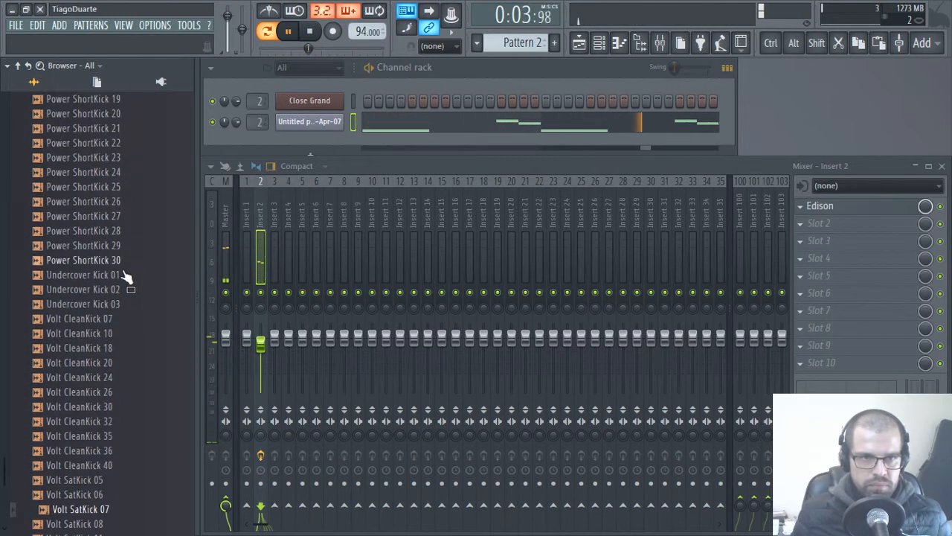
pyautogui.click(107, 252)
pyautogui.click(110, 210)
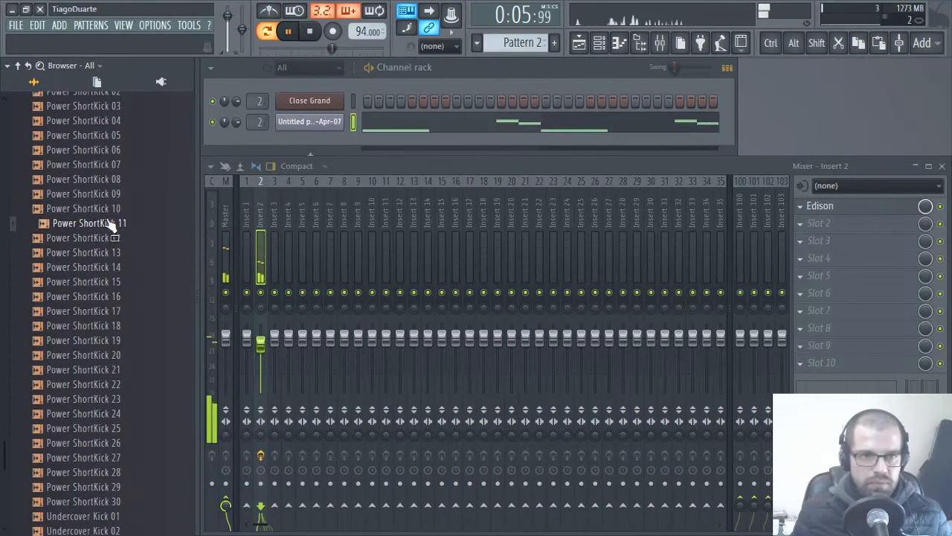
pyautogui.click(107, 194)
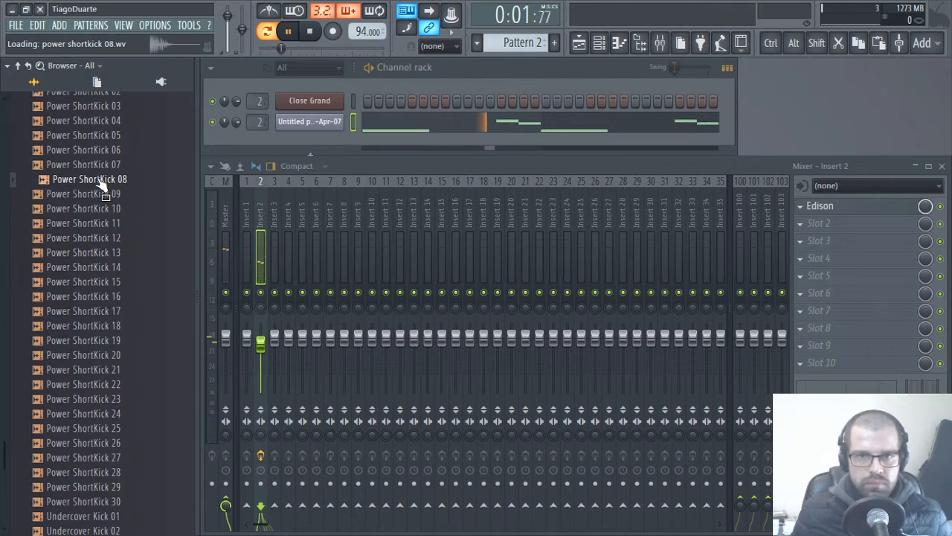
pyautogui.moveTo(102, 186); pyautogui.dragTo(302, 138)
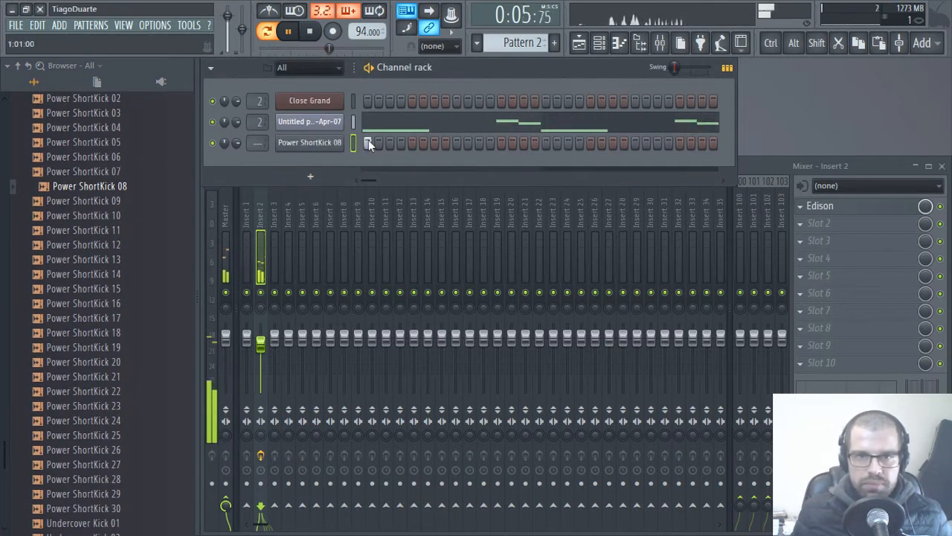
# Place Power ShortKick 08 hits on steps 1, 3, 11, 15 and 17, and set the channel rack swing to 35%
pyautogui.click(479, 143)
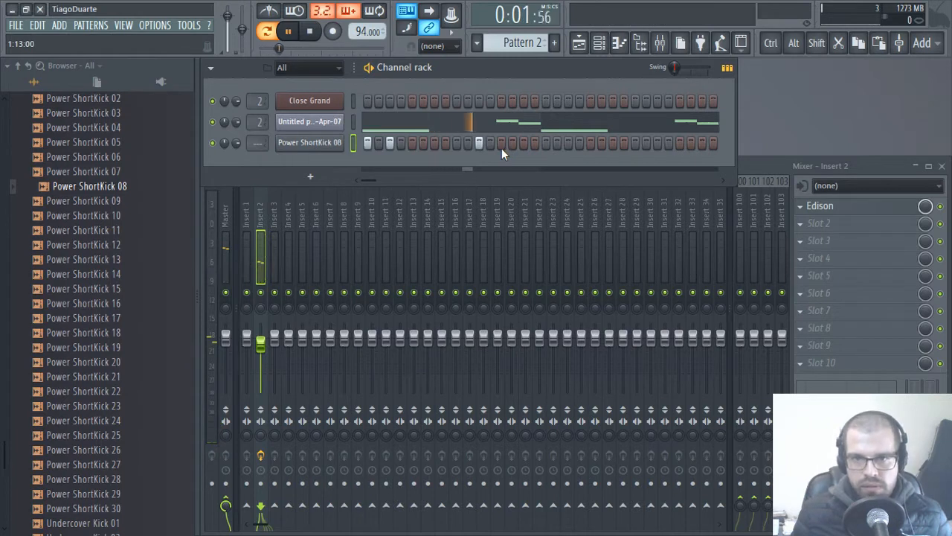
pyautogui.click(523, 142)
pyautogui.click(546, 143)
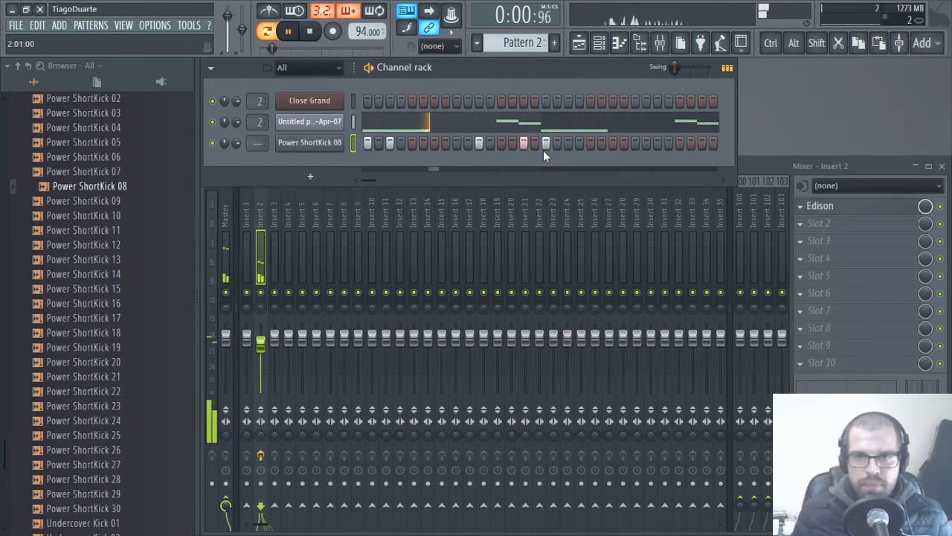
pyautogui.moveTo(675, 67); pyautogui.dragTo(685, 67)
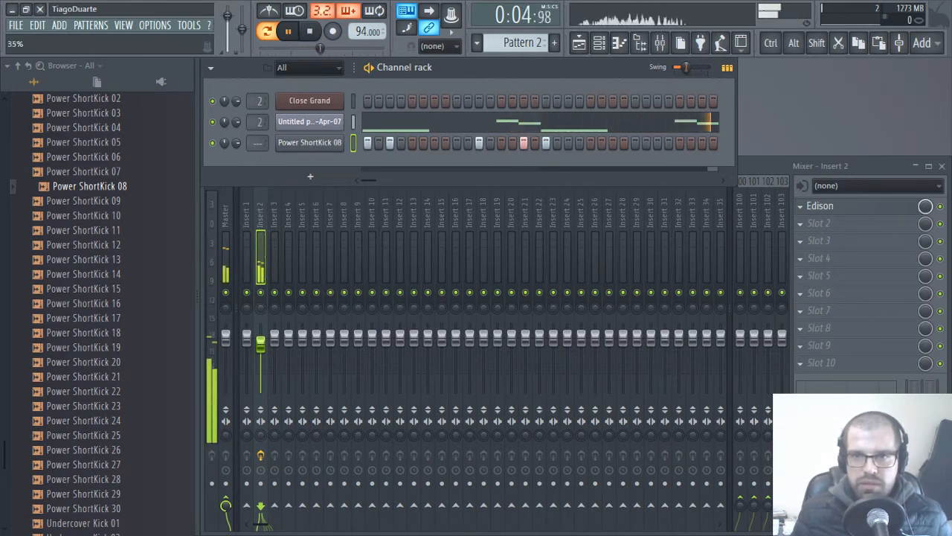
# Add kick hits on steps 10, 24, 25, 27 and 31 and play the pattern
pyautogui.press('space')
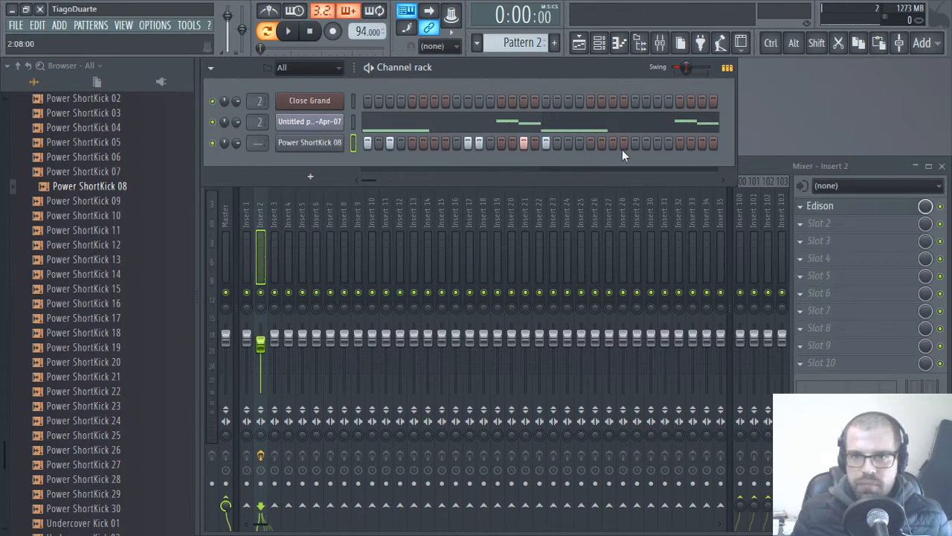
pyautogui.click(659, 144)
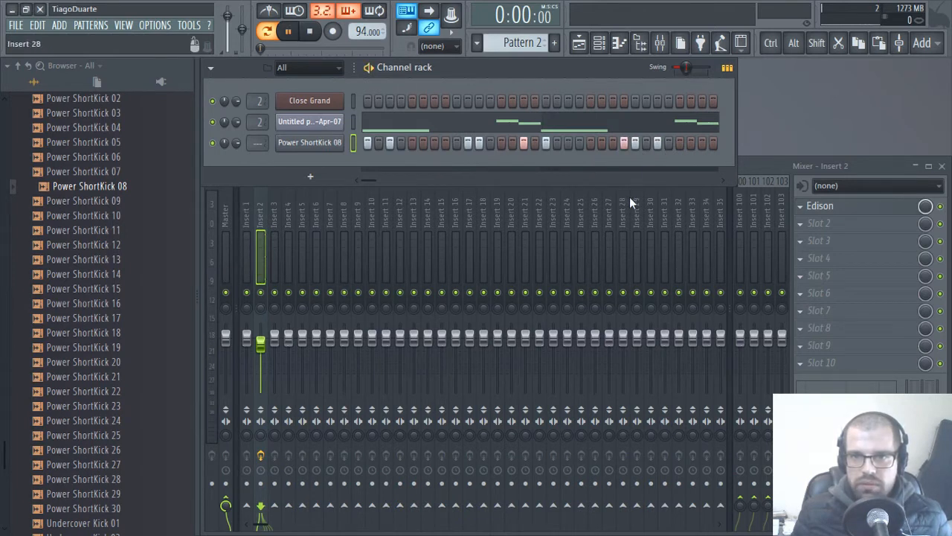
pyautogui.press('space')
pyautogui.click(701, 143)
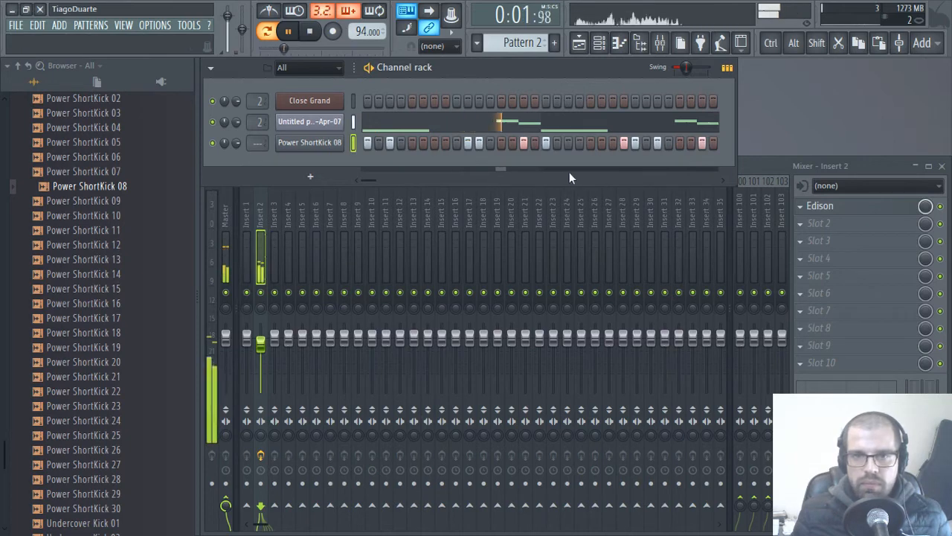
# Open the kick's piano roll, lower the velocity of the notes at 1:10 and 2:08, and play the pattern
pyautogui.rightClick(331, 143)
pyautogui.click(391, 143)
pyautogui.press('space')
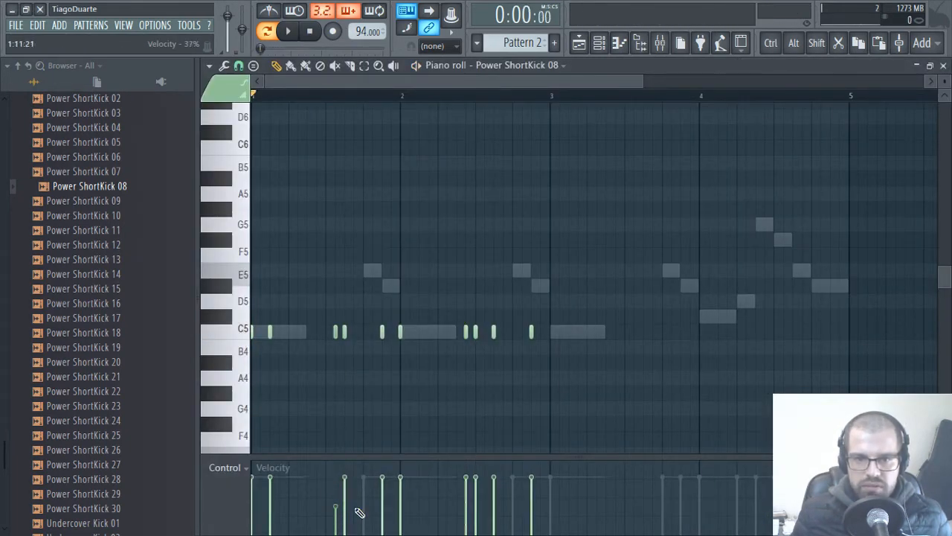
pyautogui.press('space')
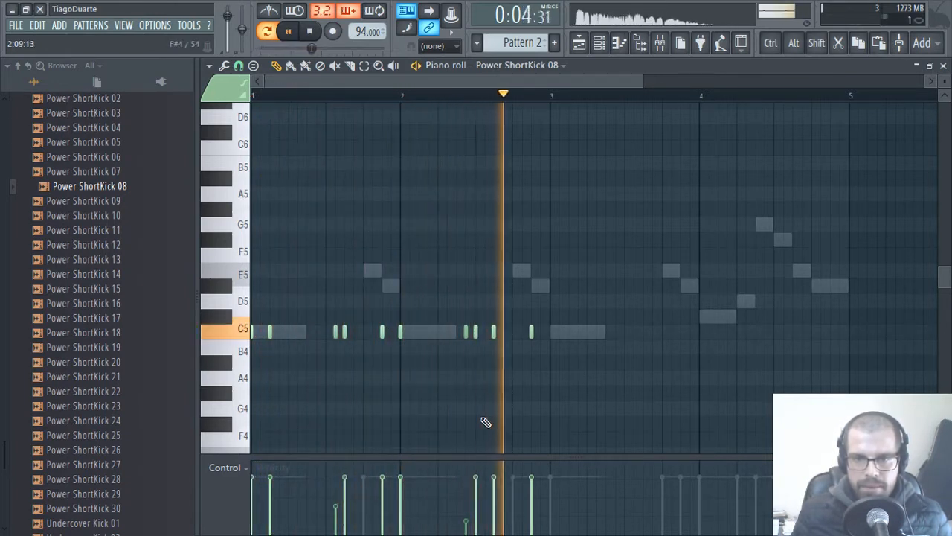
# Stop playback and duplicate the kick notes of bars 1 and 2 into bars 3 and 4
pyautogui.press('ctrl')
pyautogui.press('space')
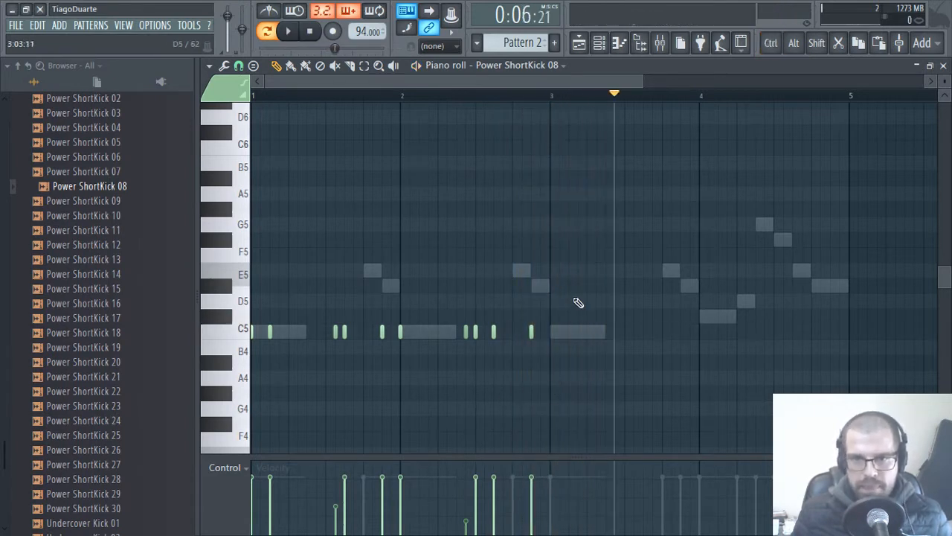
pyautogui.moveTo(588, 251); pyautogui.dragTo(253, 408)
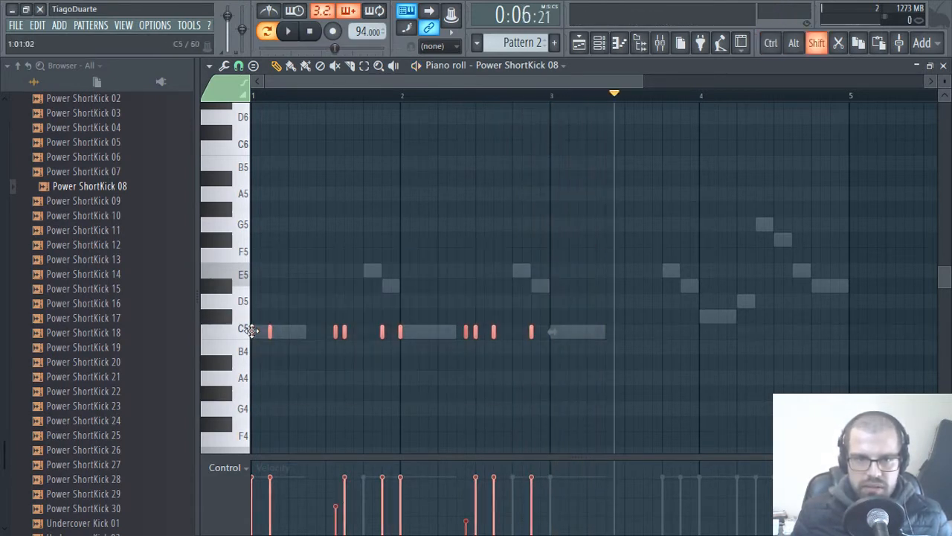
pyautogui.moveTo(251, 331); pyautogui.dragTo(549, 330)
pyautogui.hotkey('ctrl', 'd')
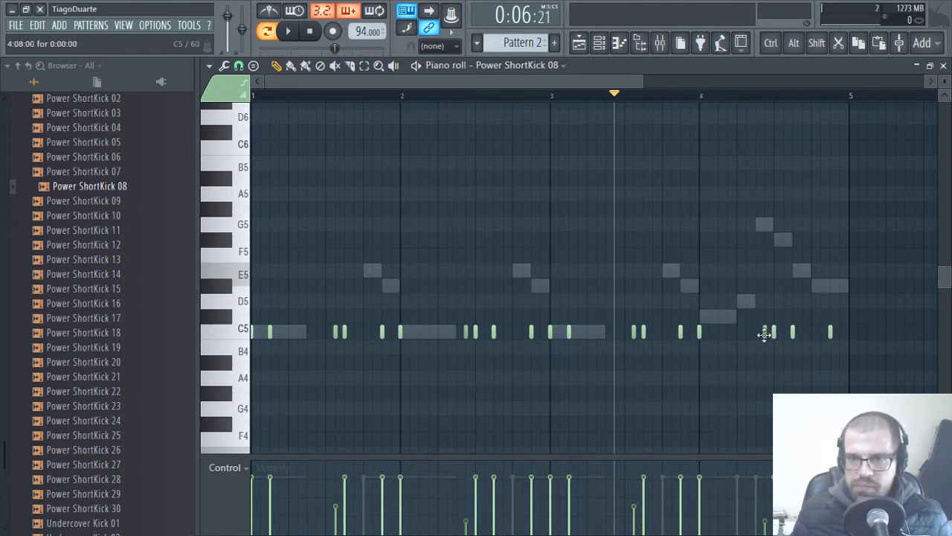
# In bar 4, add a full-velocity G5 kick at 4:07, raise the 4:08 kick to E5, add a D5 kick at 4:12, and play
pyautogui.click(240, 302)
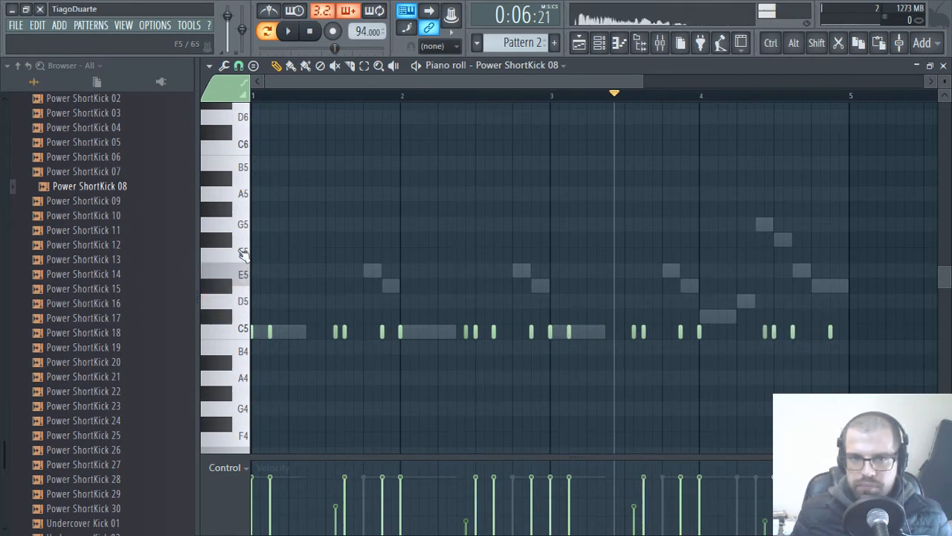
pyautogui.click(245, 149)
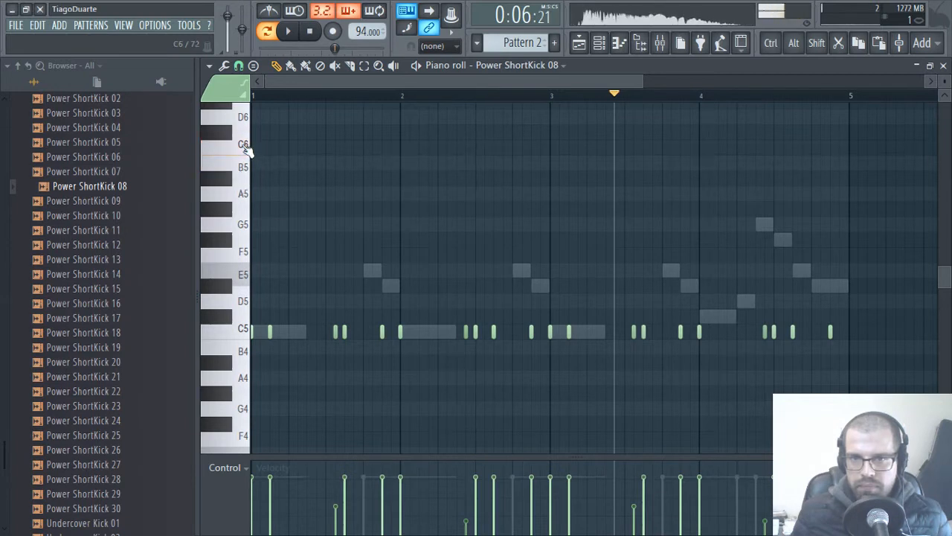
pyautogui.click(240, 223)
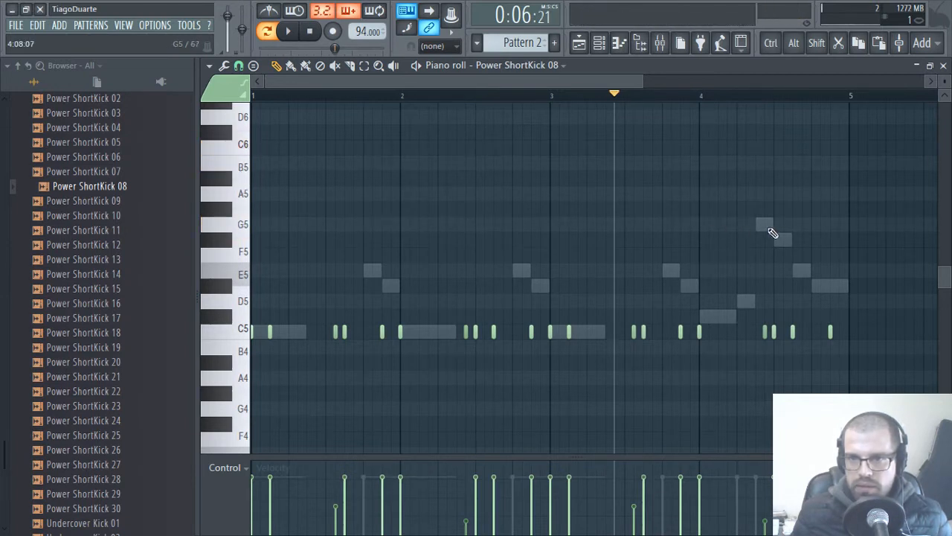
pyautogui.click(756, 223)
pyautogui.scroll(4, 748, 299)
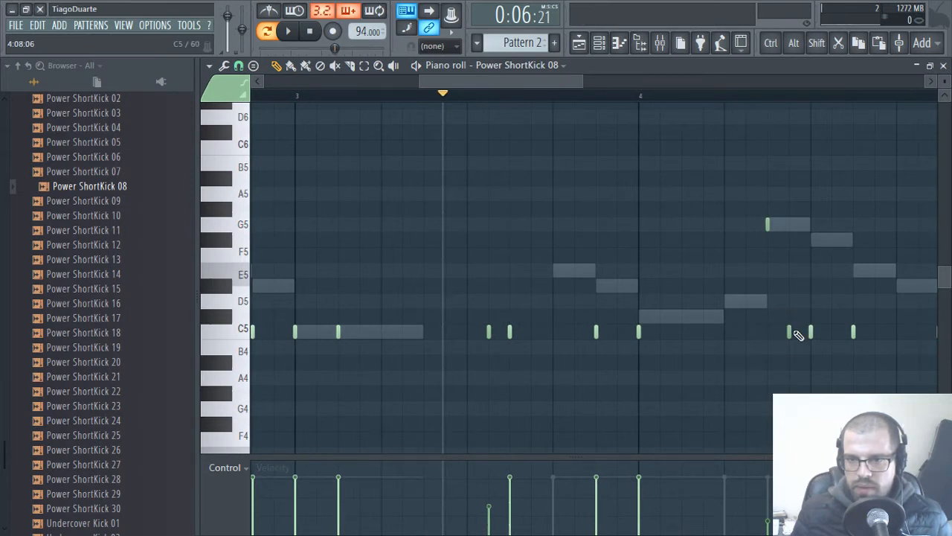
pyautogui.keyDown('shift'); pyautogui.click(788, 332); pyautogui.keyUp('shift')
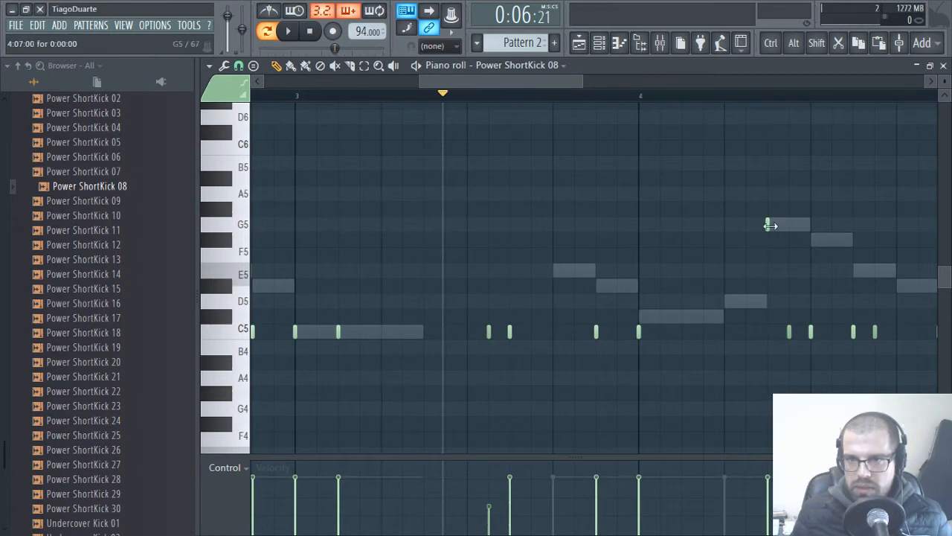
pyautogui.moveTo(787, 331); pyautogui.dragTo(783, 283)
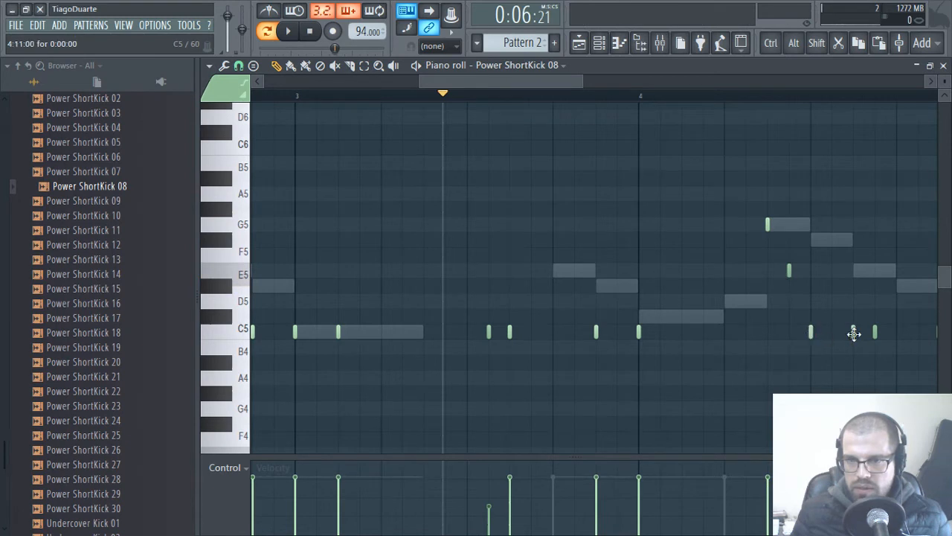
pyautogui.moveTo(875, 332); pyautogui.dragTo(879, 298)
pyautogui.scroll(-2, 734, 323)
pyautogui.press('space')
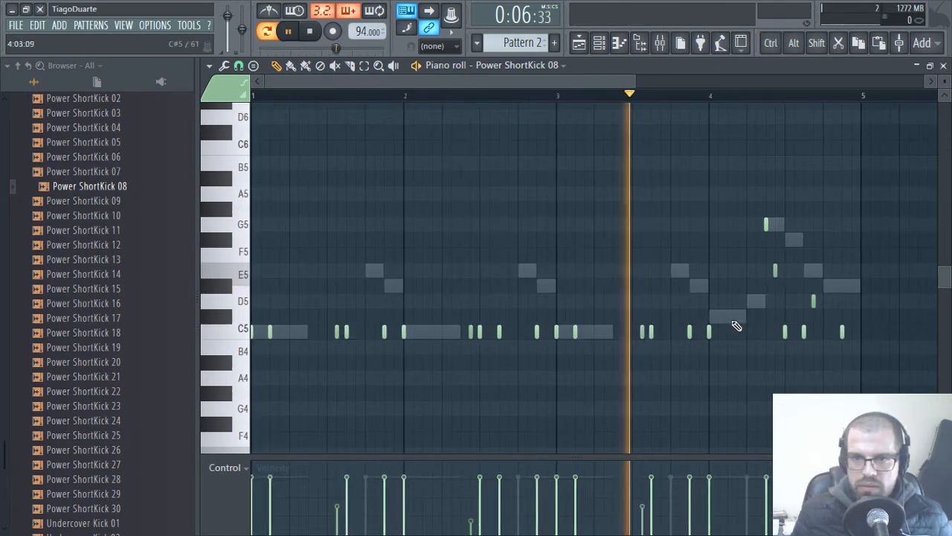
# Close the piano roll and route the Power ShortKick 08 channel to mixer track 3
pyautogui.click(943, 65)
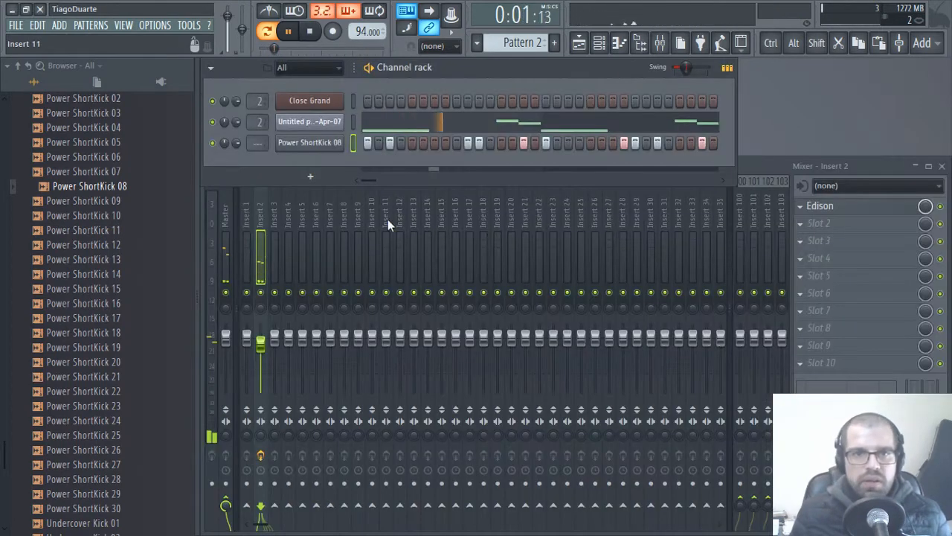
pyautogui.scroll(3, 259, 142)
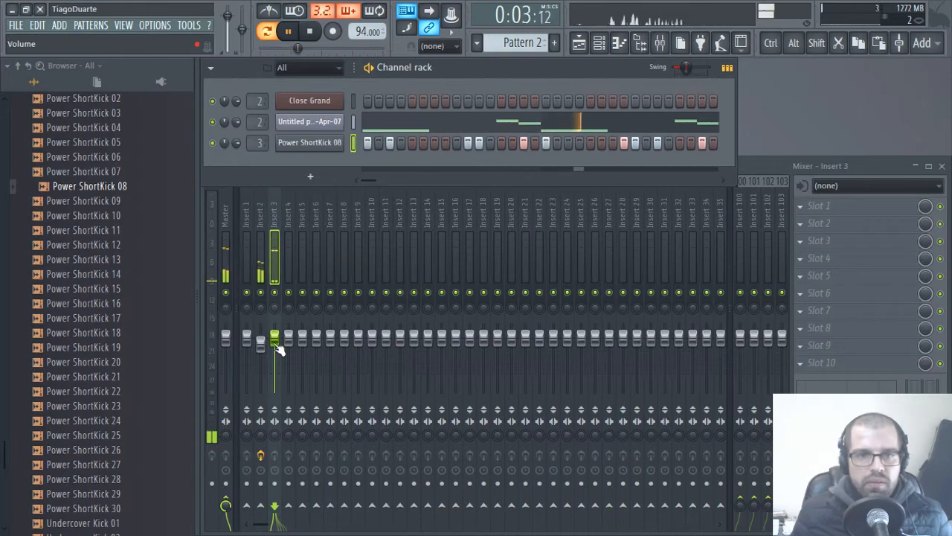
# Collapse the Kicks folder in the Drums (ModeAudio) pack and look through its Rims folder
pyautogui.scroll(20, 68, 234)
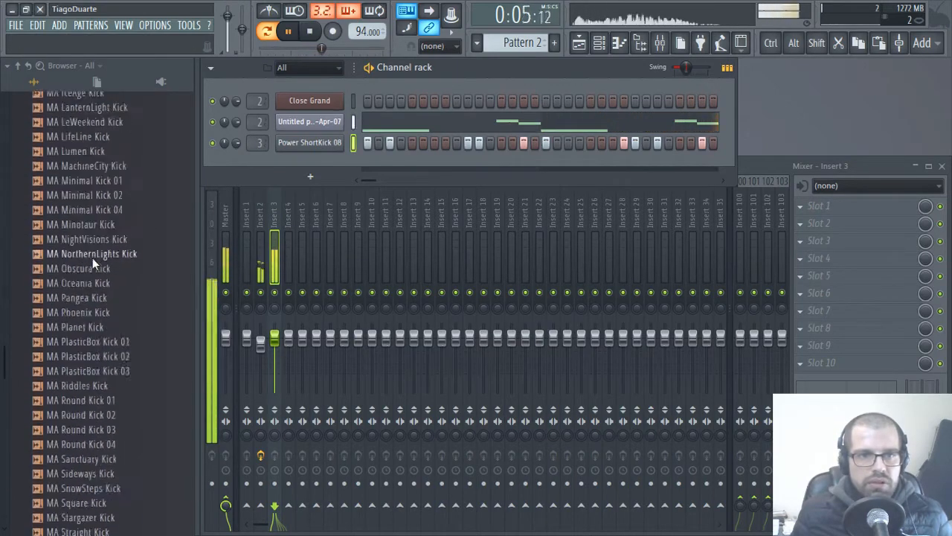
pyautogui.scroll(20, 93, 262)
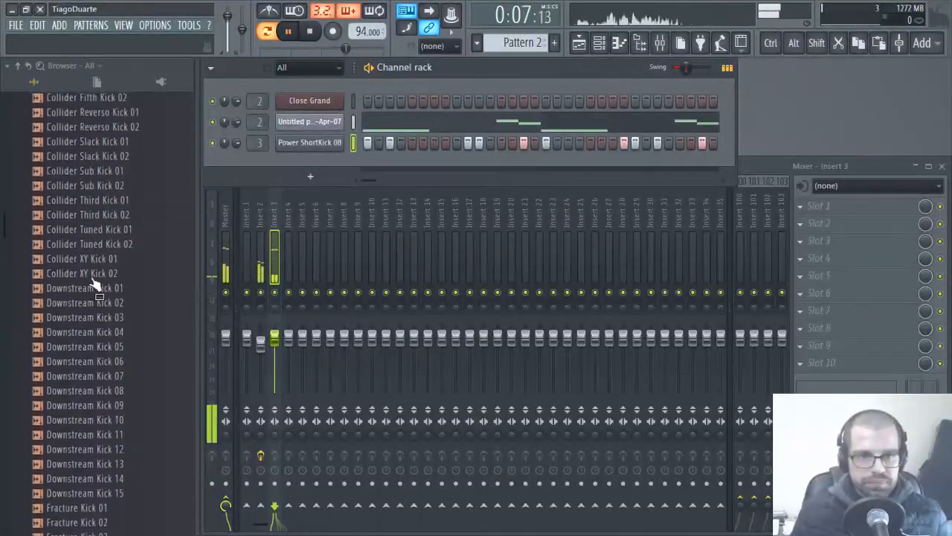
pyautogui.scroll(20, 93, 282)
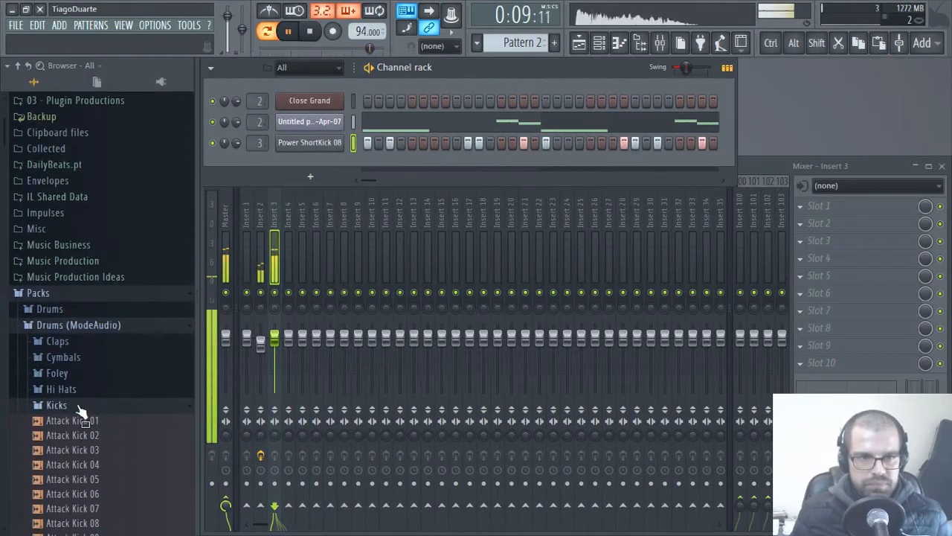
pyautogui.click(79, 406)
pyautogui.click(85, 191)
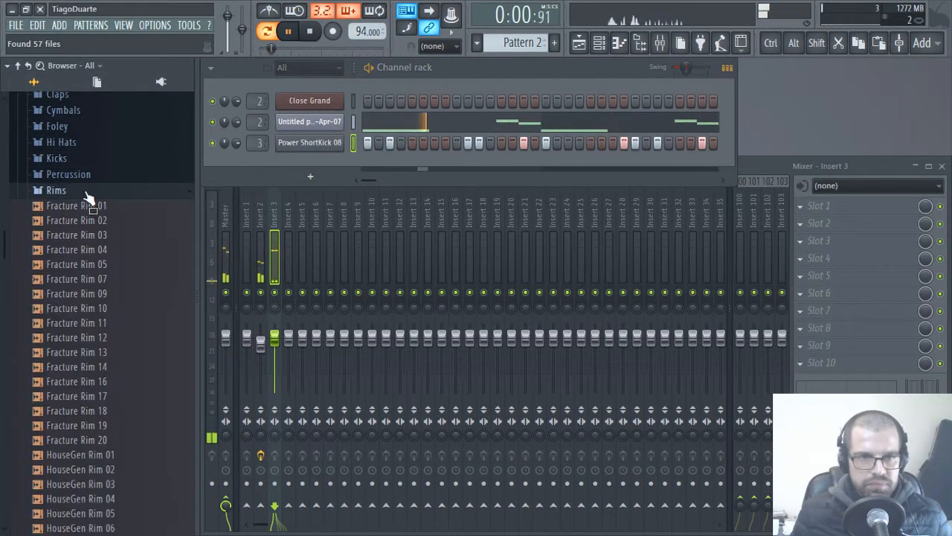
pyautogui.click(86, 192)
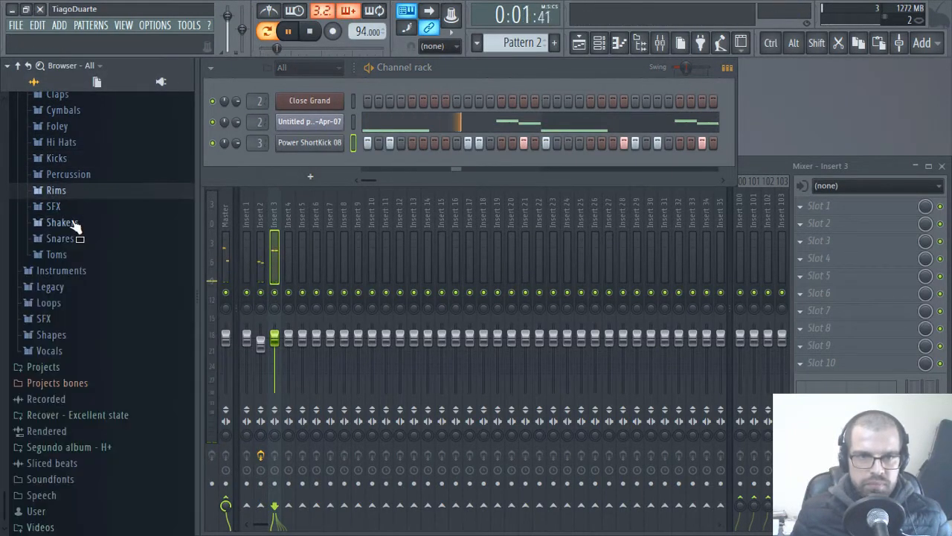
# Audition Attack snap, timbale, metal blip, glass tap, blip and analog bell samples in the Percussion folder while the pattern plays
pyautogui.click(88, 177)
pyautogui.click(82, 263)
pyautogui.click(82, 380)
pyautogui.click(86, 453)
pyautogui.click(101, 380)
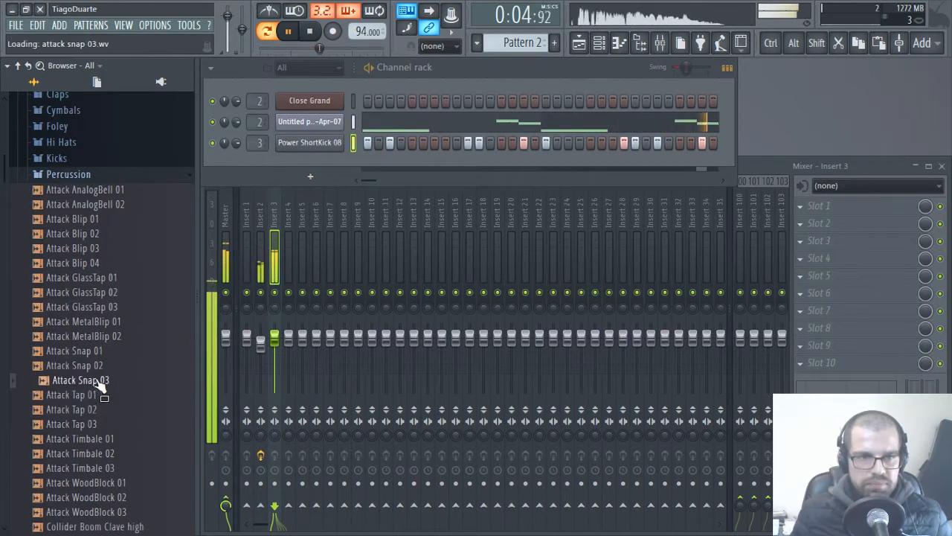
pyautogui.click(100, 365)
pyautogui.click(99, 337)
pyautogui.click(95, 307)
pyautogui.click(94, 264)
pyautogui.click(96, 250)
pyautogui.click(109, 205)
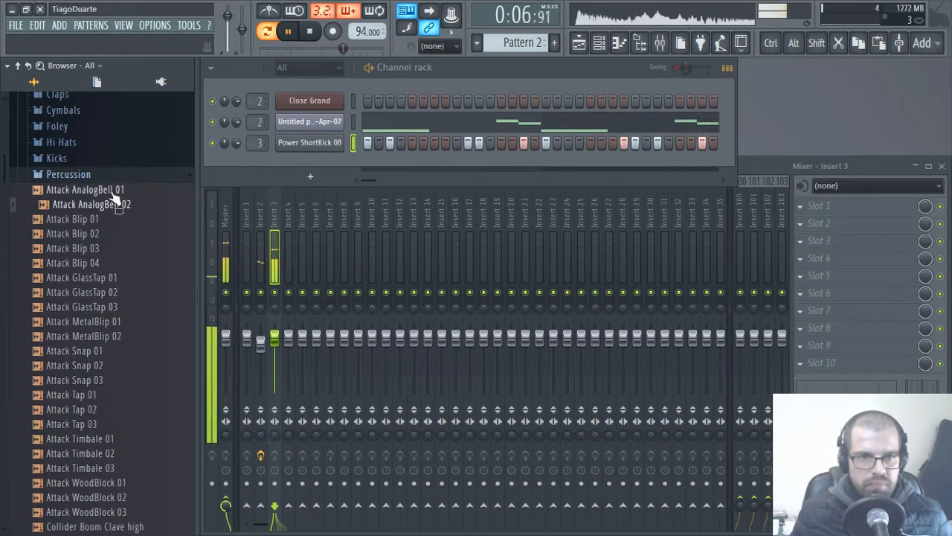
pyautogui.click(112, 191)
pyautogui.click(111, 179)
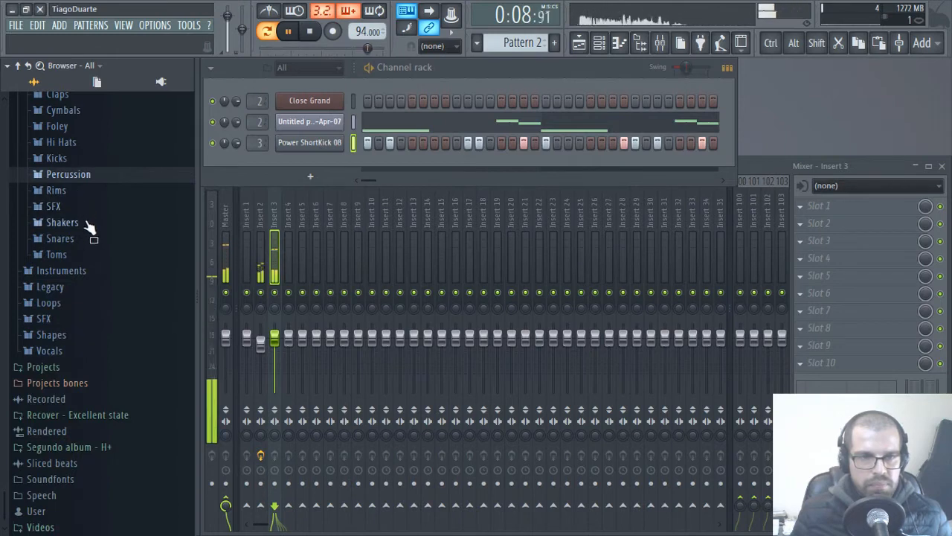
# Audition samples in the Snares folder and add HouseGen Snare 28 as a new channel below the kick
pyautogui.click(81, 247)
pyautogui.scroll(-15, 91, 411)
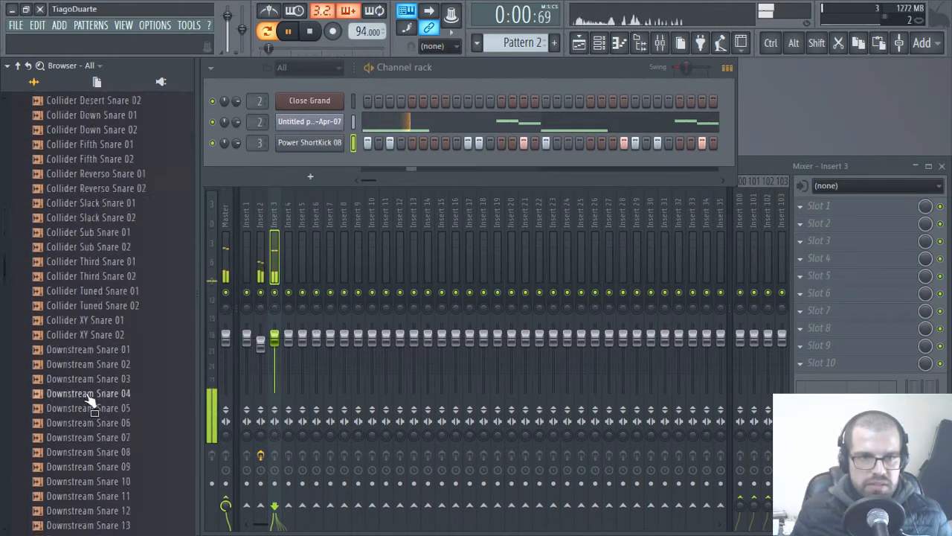
pyautogui.click(103, 387)
pyautogui.scroll(-6, 96, 372)
pyautogui.click(83, 315)
pyautogui.click(91, 357)
pyautogui.click(92, 416)
pyautogui.click(86, 474)
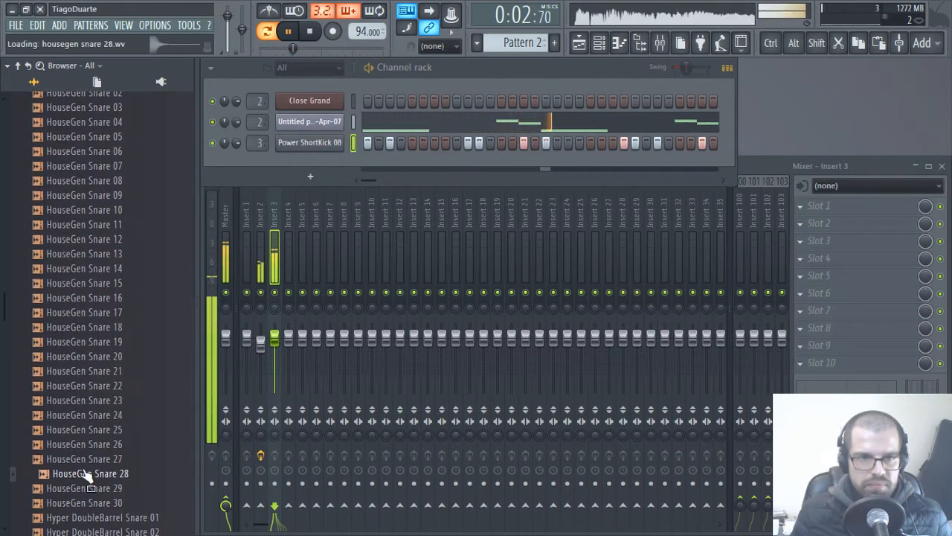
pyautogui.scroll(-4, 80, 417)
pyautogui.moveTo(95, 182); pyautogui.dragTo(351, 166)
# Stop playback and place HouseGen Snare 28 hits on beats 2 and 4 of each bar
pyautogui.press('space')
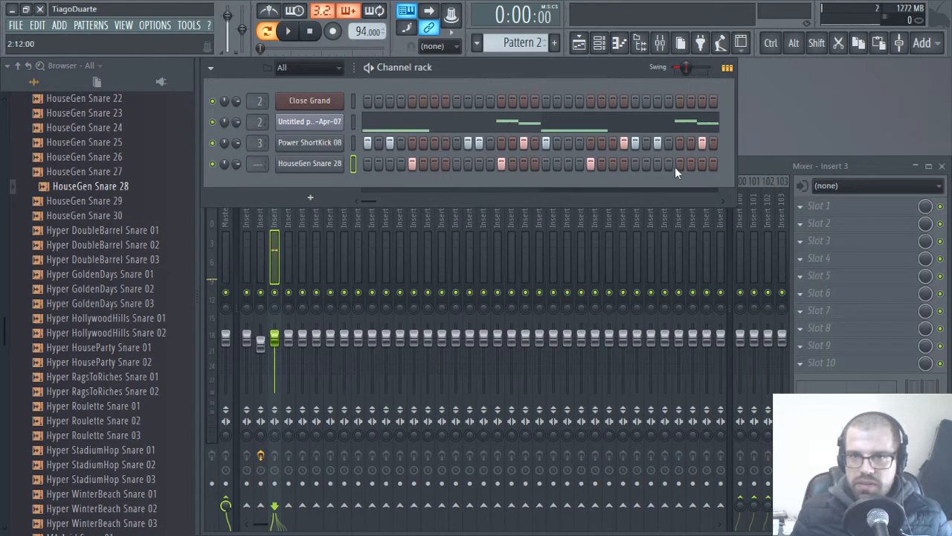
pyautogui.moveTo(373, 200); pyautogui.dragTo(229, 211)
pyautogui.click(647, 164)
# Play the pattern, route HouseGen Snare 28 to mixer track 4 and lower that track's fader
pyautogui.press('space')
pyautogui.scroll(4, 259, 163)
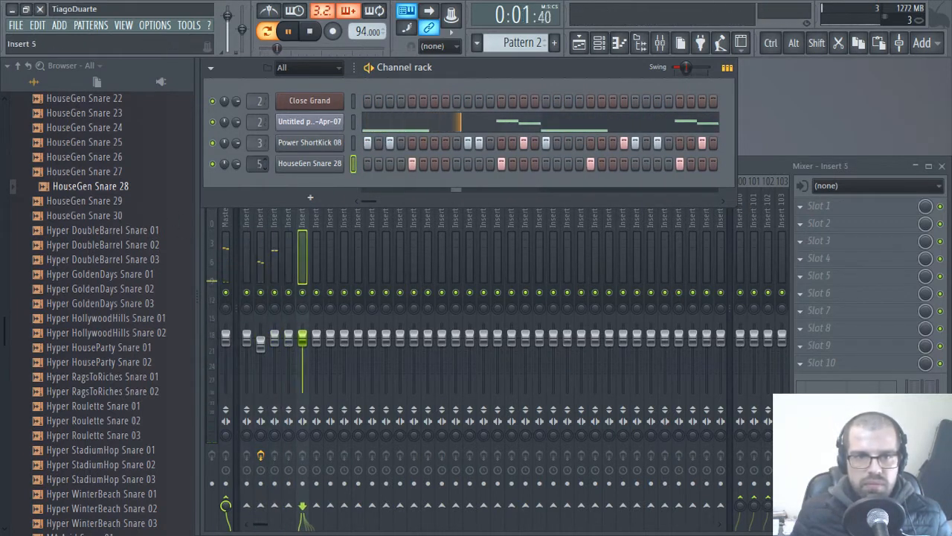
pyautogui.moveTo(288, 339); pyautogui.dragTo(288, 348)
# Give HouseGen Snare 28 a volume envelope with a short decay and no sustain, and adjust the decay tension
pyautogui.click(442, 84)
pyautogui.click(311, 166)
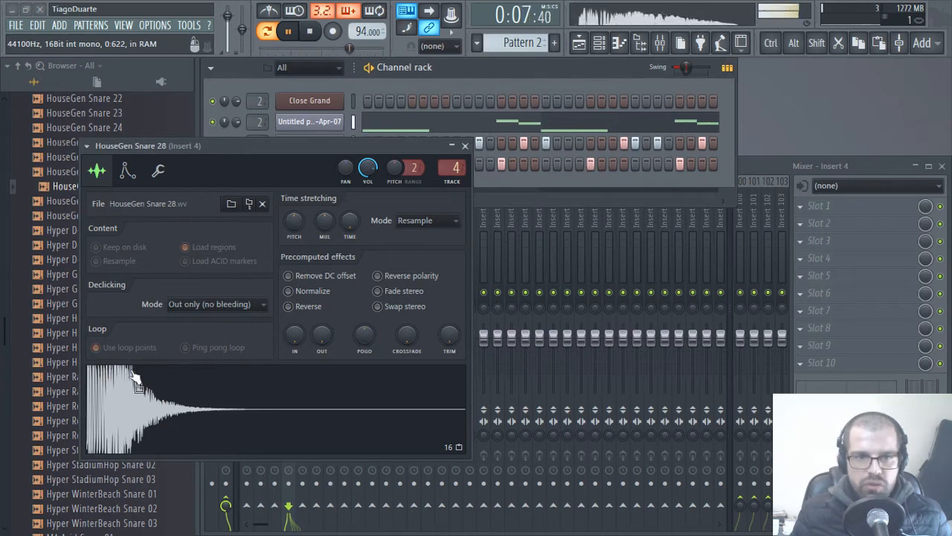
pyautogui.click(127, 171)
pyautogui.moveTo(129, 316); pyautogui.dragTo(130, 339)
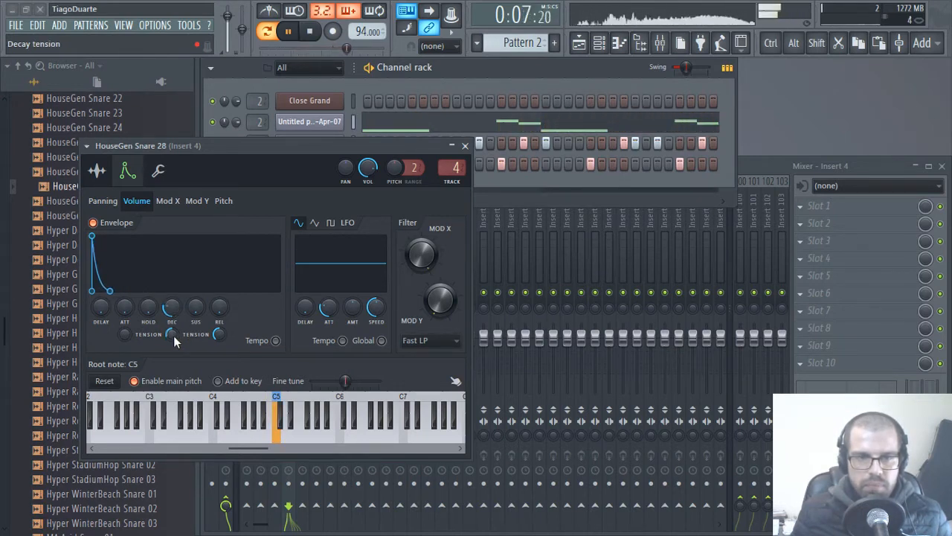
pyautogui.moveTo(173, 335); pyautogui.dragTo(173, 331)
pyautogui.click(466, 146)
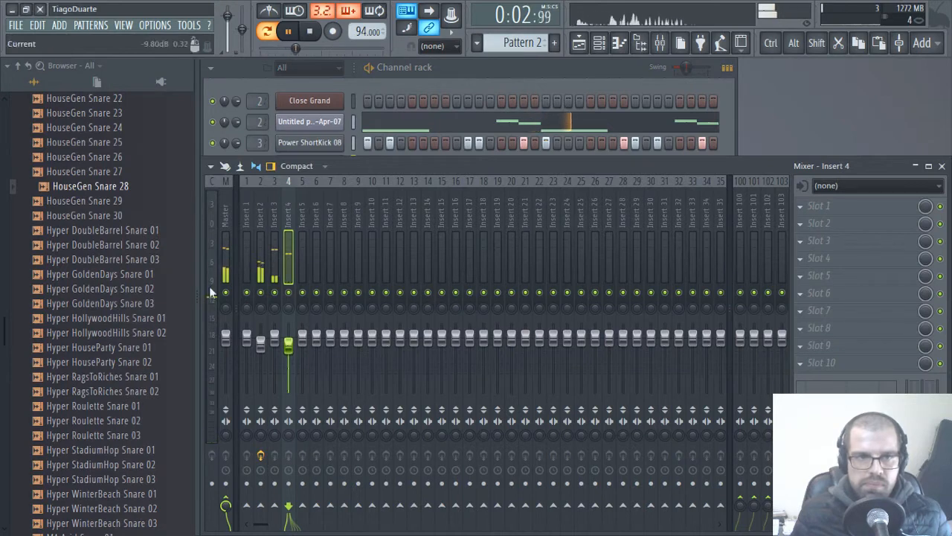
# Audition HouseGen Snare 29 and 30, and add HouseGen Snare 29 as a new channel
pyautogui.click(107, 205)
pyautogui.click(109, 218)
pyautogui.click(103, 204)
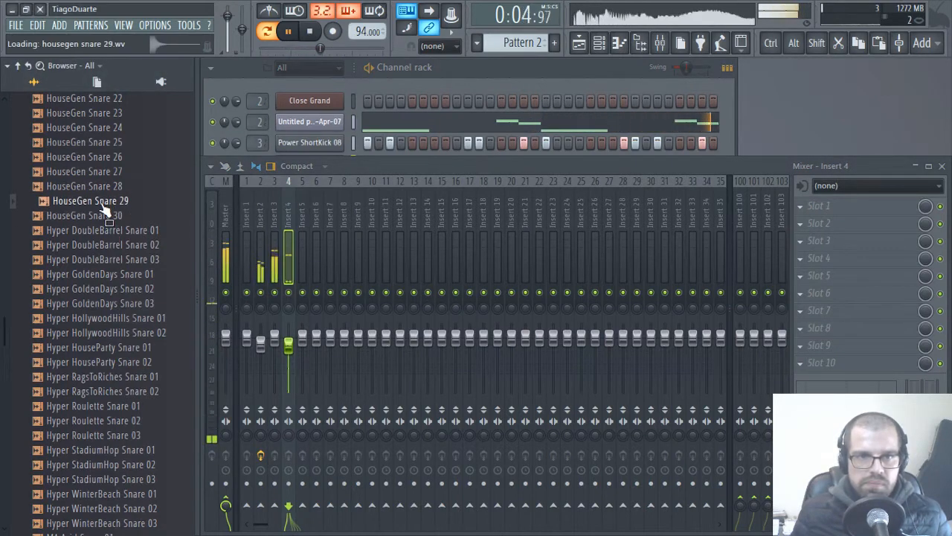
pyautogui.click(435, 79)
pyautogui.moveTo(113, 202); pyautogui.dragTo(353, 164)
# Copy the HouseGen Snare 28 steps to the HouseGen Snare 29 channel
pyautogui.click(353, 164)
pyautogui.hotkey('ctrl', 'c')
pyautogui.click(353, 184)
pyautogui.hotkey('ctrl', 'v')
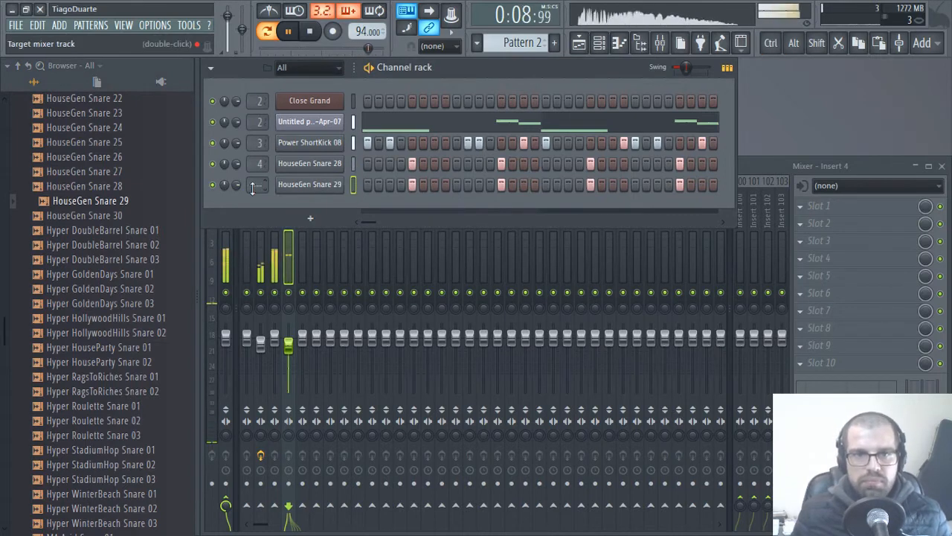
# Route HouseGen Snare 29 to mixer track 4, lower that track's fader to 77%, and turn the HouseGen Snare 28 channel volume down to 63%
pyautogui.moveTo(257, 185)
pyautogui.mouseDown()
pyautogui.moveTo(258, 174)
pyautogui.moveTo(252, 188)
pyautogui.mouseUp()
pyautogui.moveTo(288, 344); pyautogui.dragTo(289, 348)
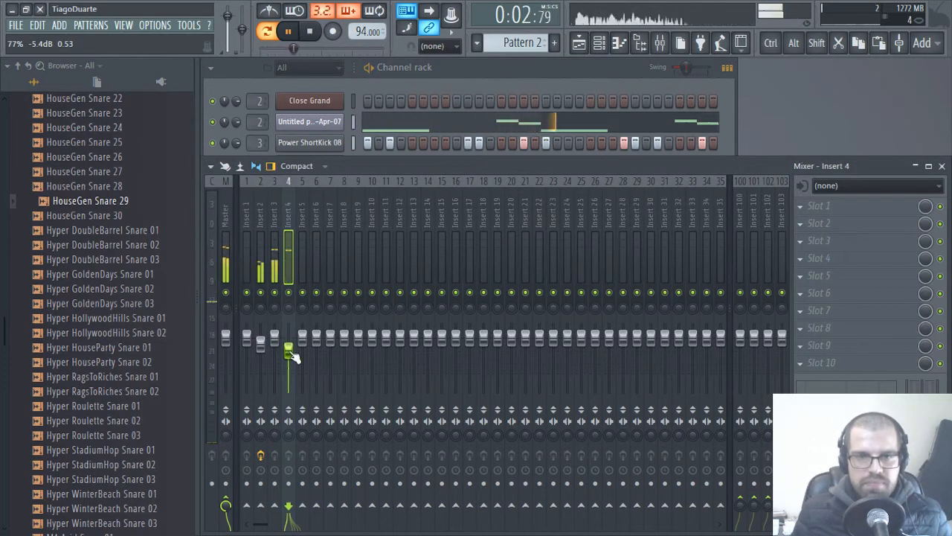
pyautogui.click(279, 211)
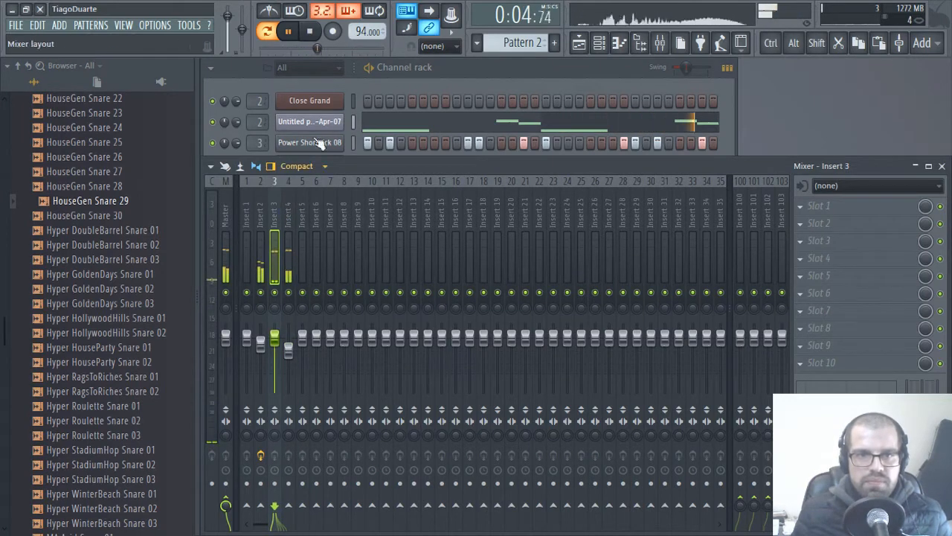
pyautogui.click(458, 73)
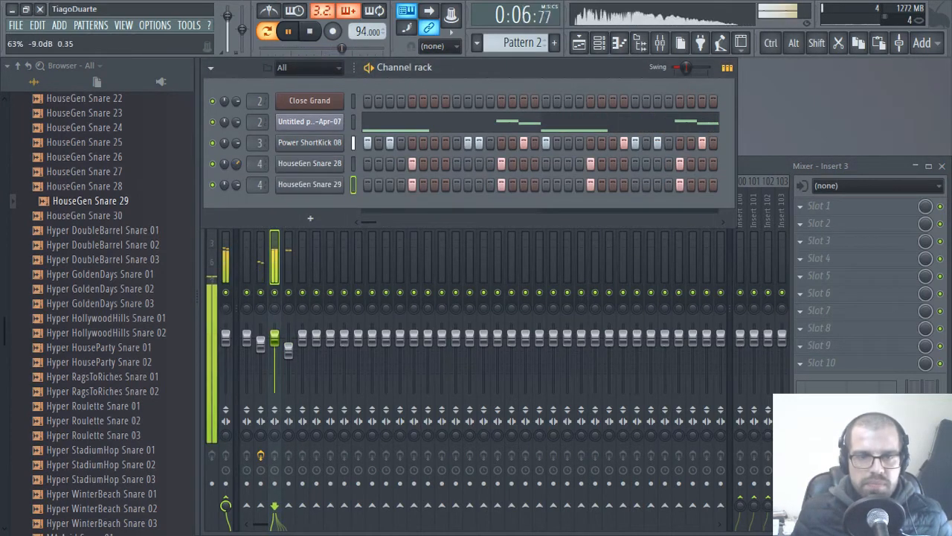
# Reset the Insert 5 fader and set the Insert 4 fader to 81% (-4.5 dB)
pyautogui.click(297, 342)
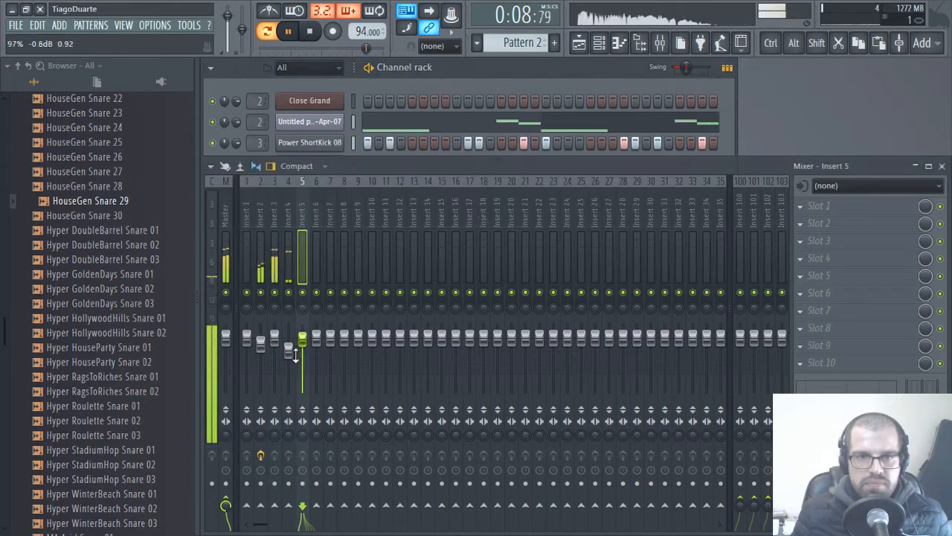
pyautogui.rightClick(303, 339)
pyautogui.click(325, 331)
pyautogui.click(289, 348)
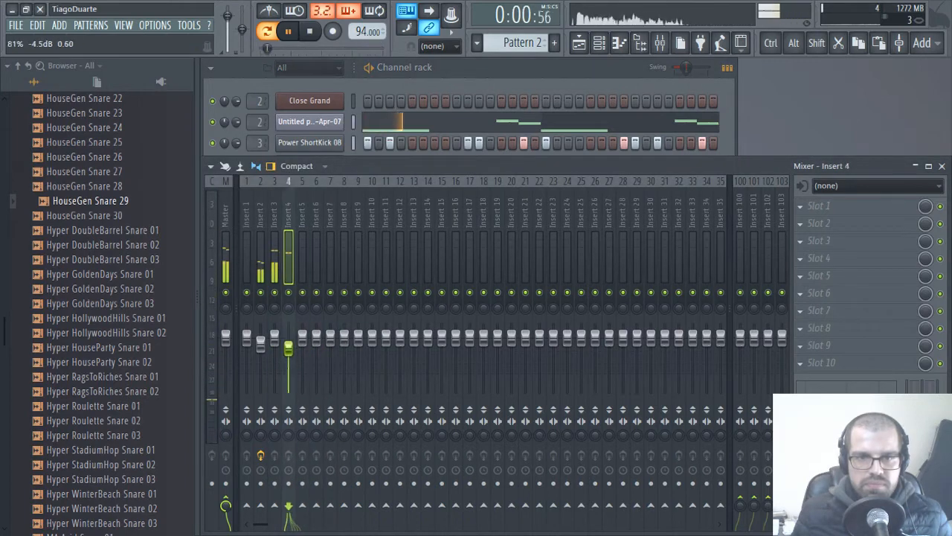
pyautogui.click(273, 224)
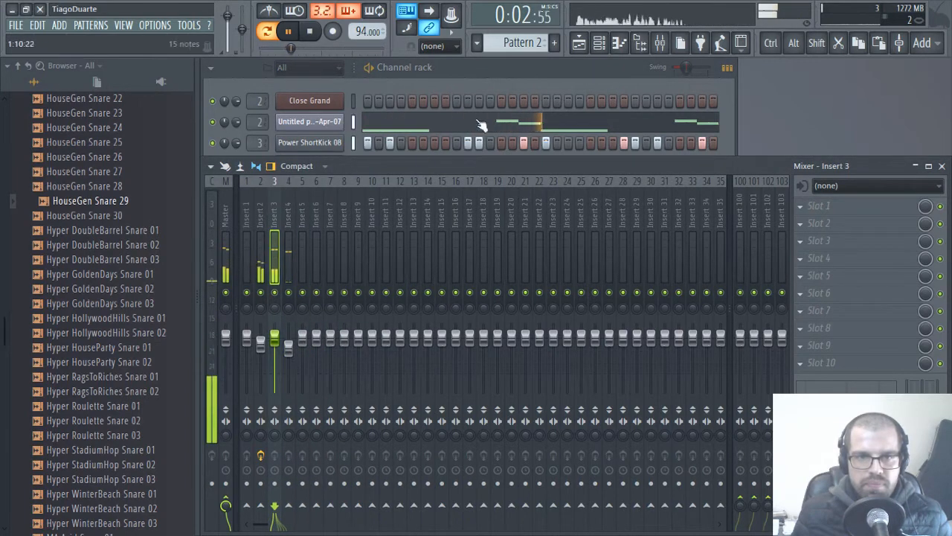
# Remove the Power ShortKick 08 hits on steps 3, 15, 24 and 27, playing the pattern between edits
pyautogui.click(489, 73)
pyautogui.press('space')
pyautogui.click(412, 184)
pyautogui.press('space')
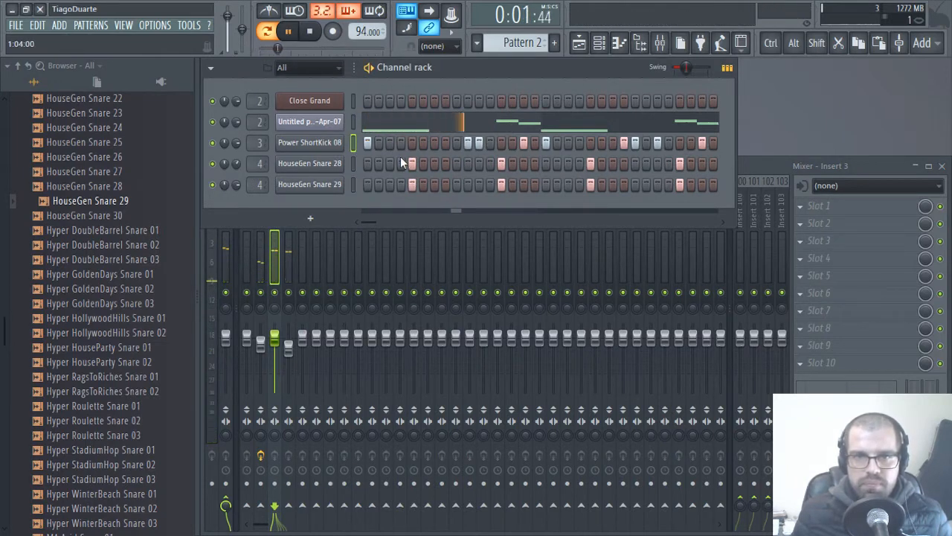
pyautogui.press('space')
pyautogui.click(524, 142)
pyautogui.press('space')
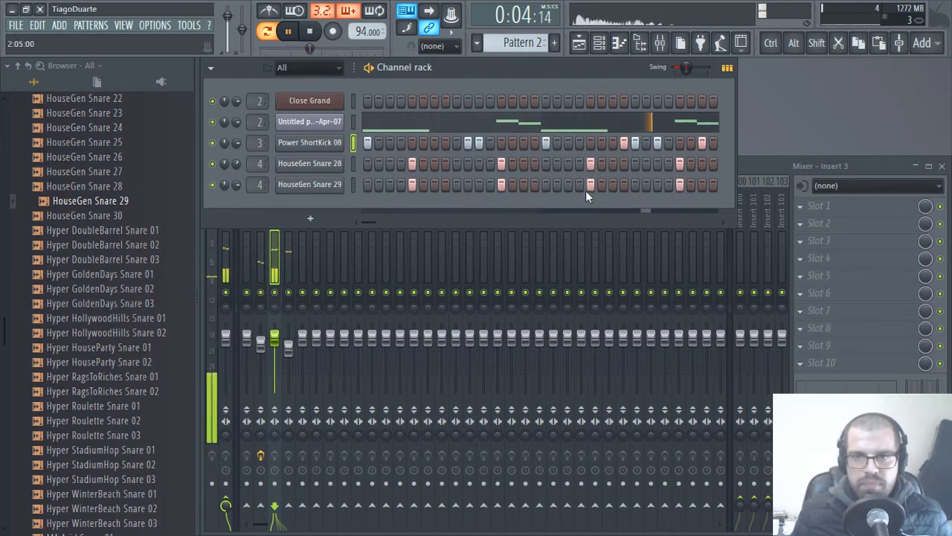
pyautogui.press('space')
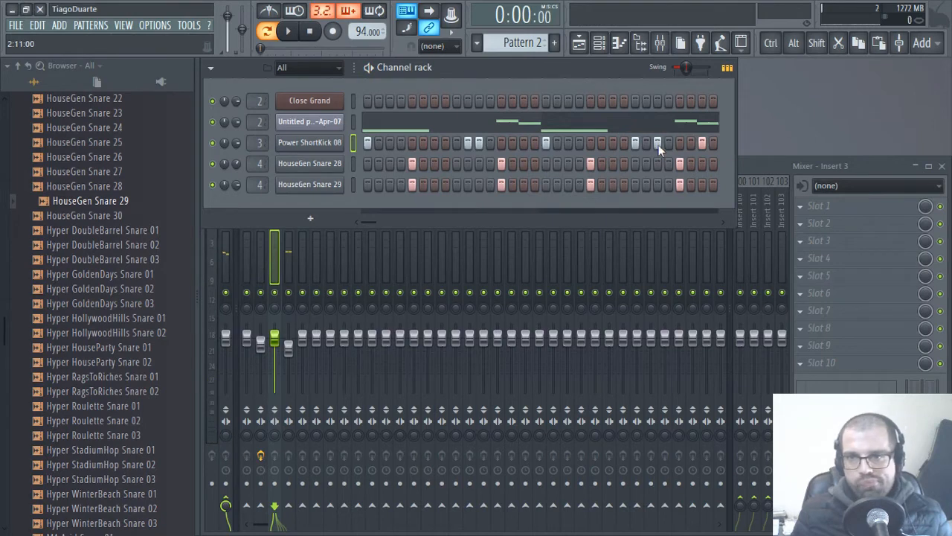
pyautogui.click(658, 144)
# Open the kick's piano roll, play the pattern, and move the C5 kick at 2:09 to 2:11
pyautogui.rightClick(352, 143)
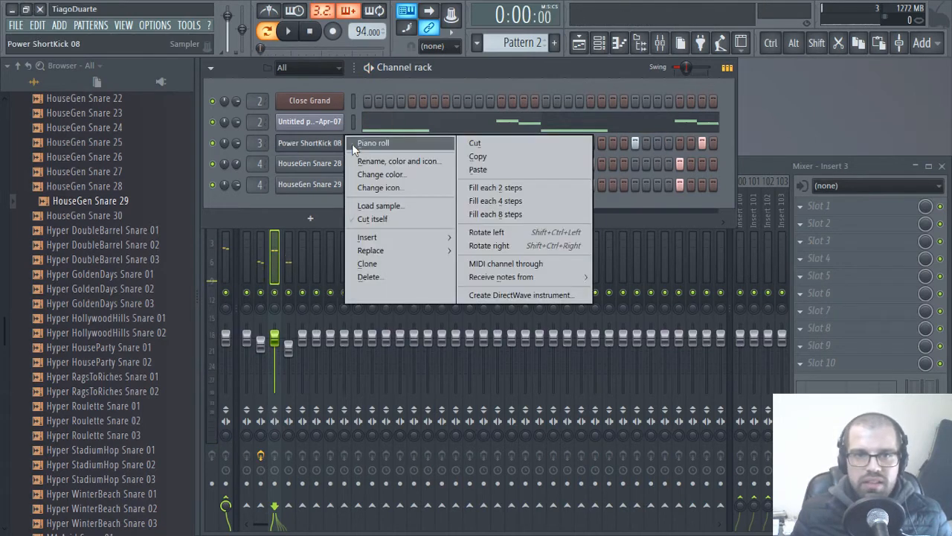
pyautogui.click(372, 143)
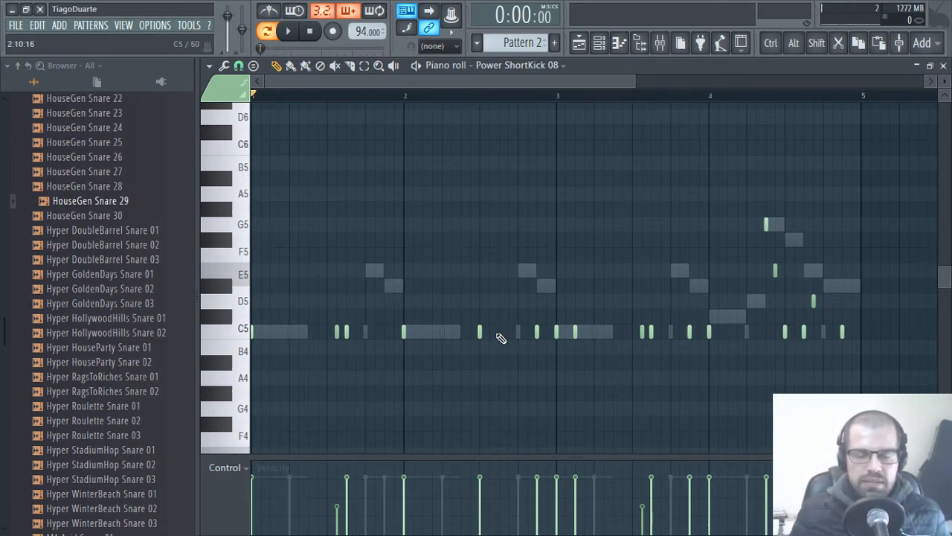
pyautogui.press('space')
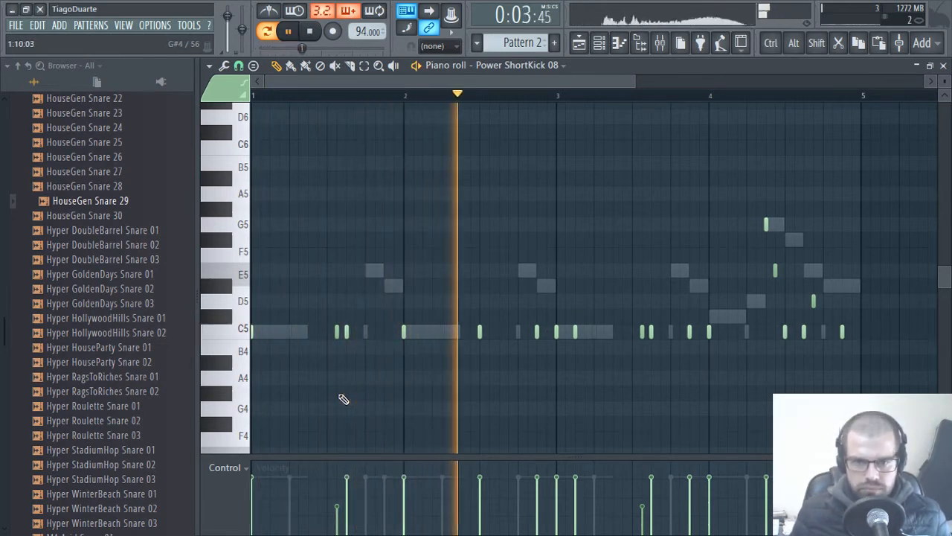
pyautogui.press('space')
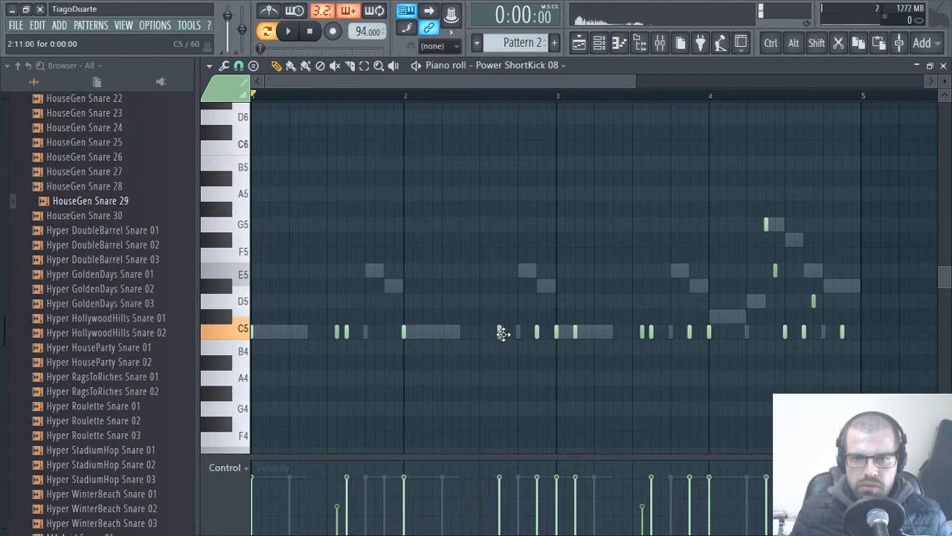
# Play the pattern, delete the kick at 2:15, and move the C5 kick at 3:15 to 4:03
pyautogui.press('space')
pyautogui.rightClick(536, 331)
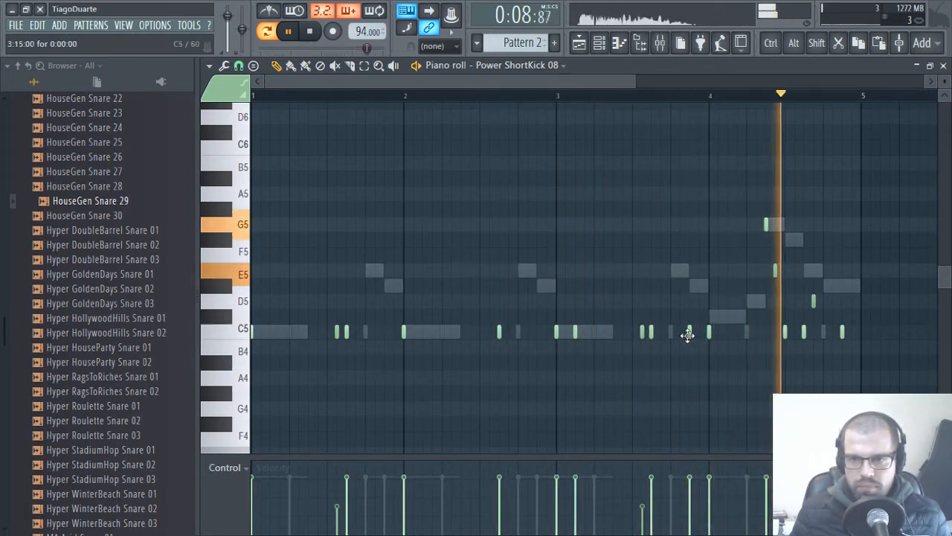
pyautogui.moveTo(688, 333); pyautogui.dragTo(729, 333)
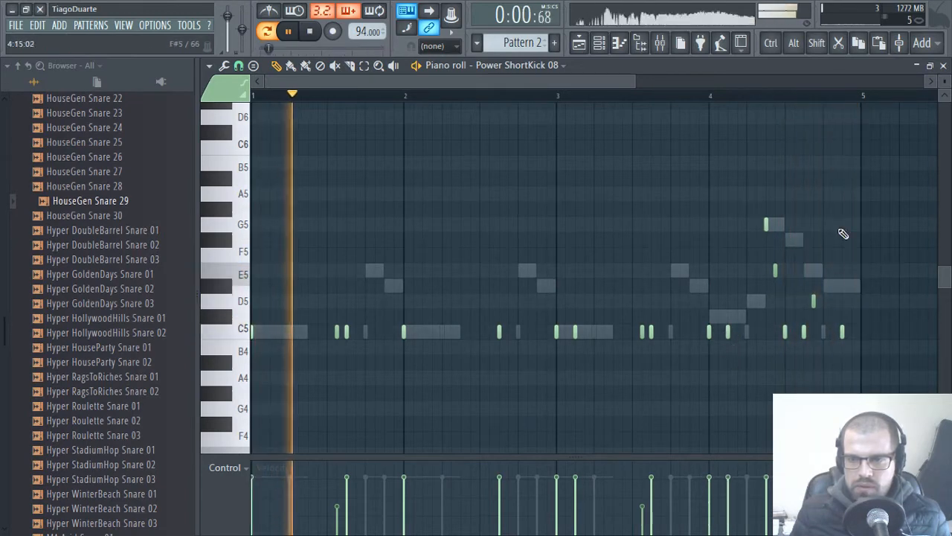
# Delete the C5 kick at 4:15, the G5 kick at 4:07 and the D5 kick at 4:12
pyautogui.scroll(4, 853, 357)
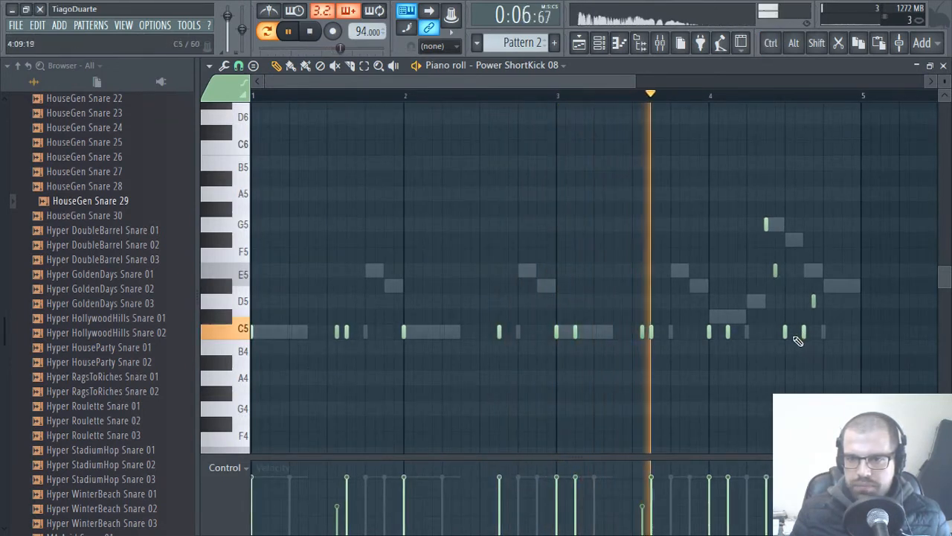
pyautogui.rightClick(766, 224)
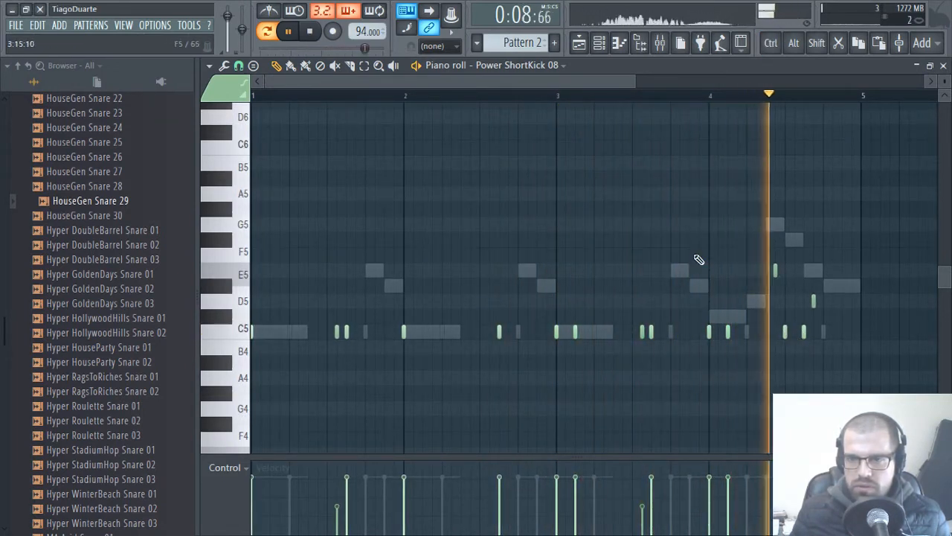
pyautogui.rightClick(813, 300)
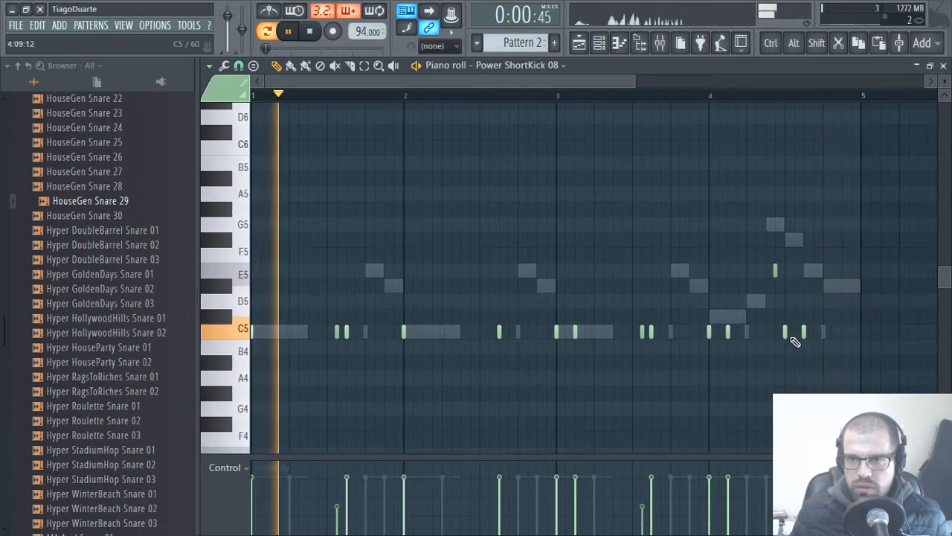
# Delete and re-add the C5 kick at 4:11, and lower the E5 kick at 4:08 to C5
pyautogui.rightClick(803, 333)
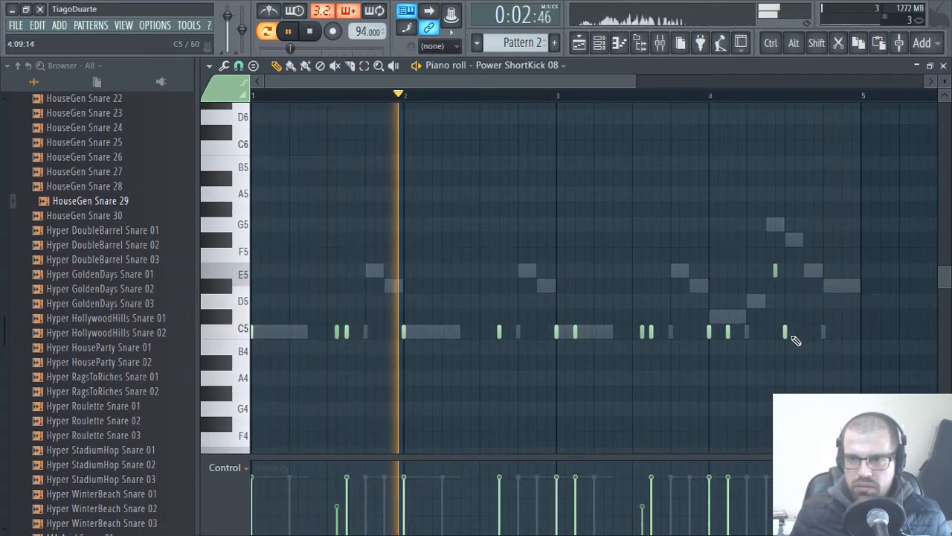
pyautogui.moveTo(777, 271); pyautogui.dragTo(777, 344)
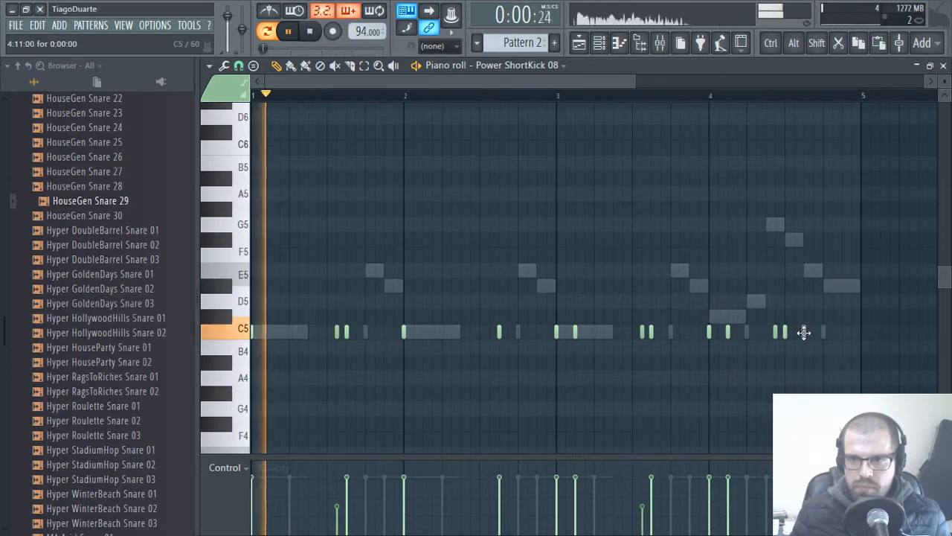
pyautogui.click(804, 331)
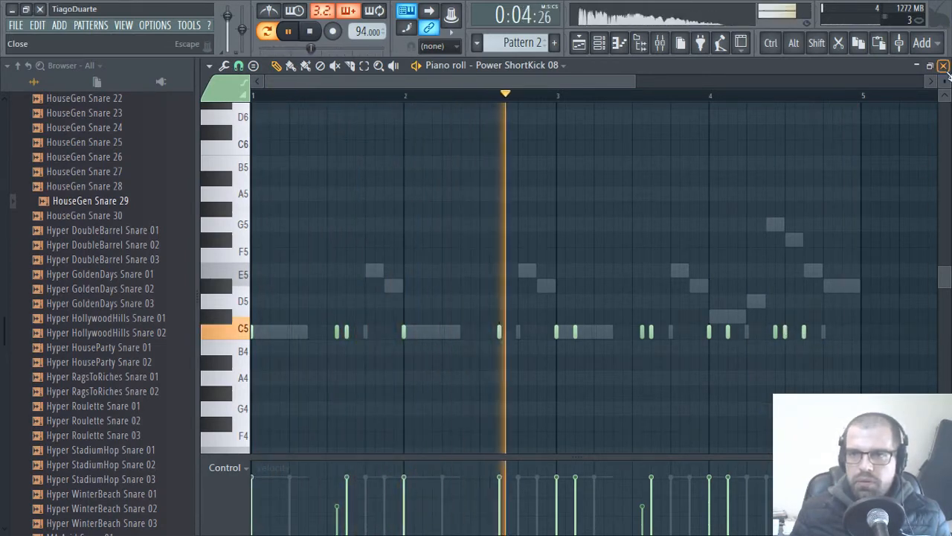
pyautogui.press('F7')
# Open the Hi Hats folder of the ModeAudio drums and audition the Attack Hat and Attack OHat samples
pyautogui.scroll(3, 100, 248)
pyautogui.scroll(20, 94, 276)
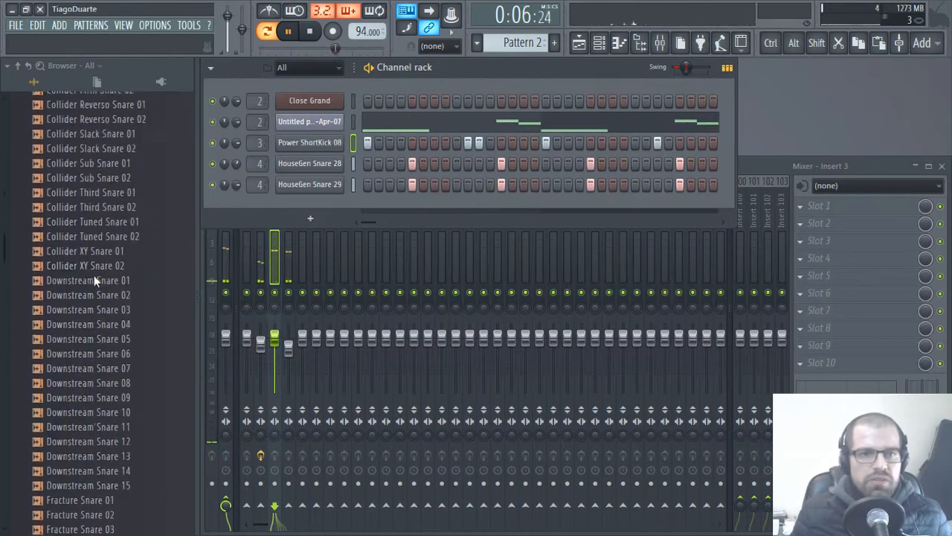
pyautogui.scroll(-5, 84, 288)
pyautogui.scroll(4, 74, 316)
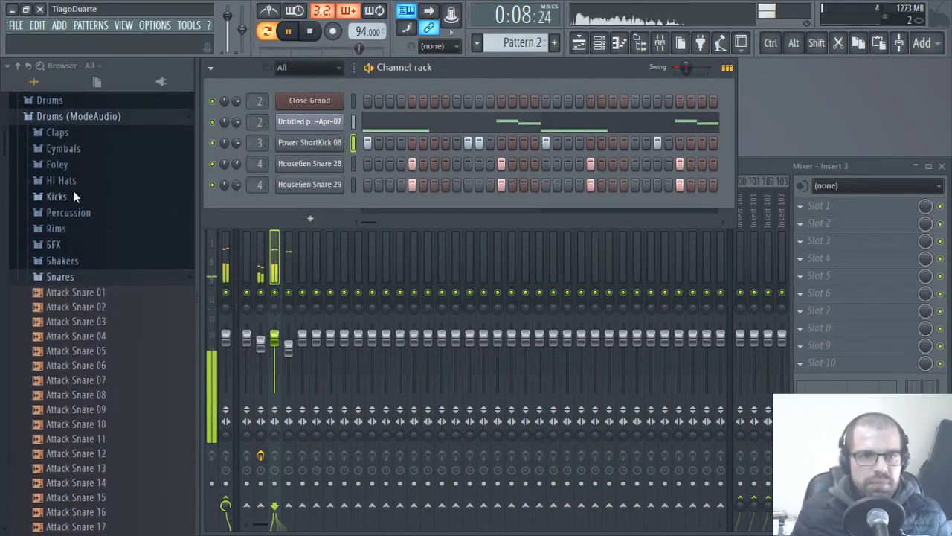
pyautogui.click(79, 303)
pyautogui.scroll(-8, 104, 320)
pyautogui.click(72, 316)
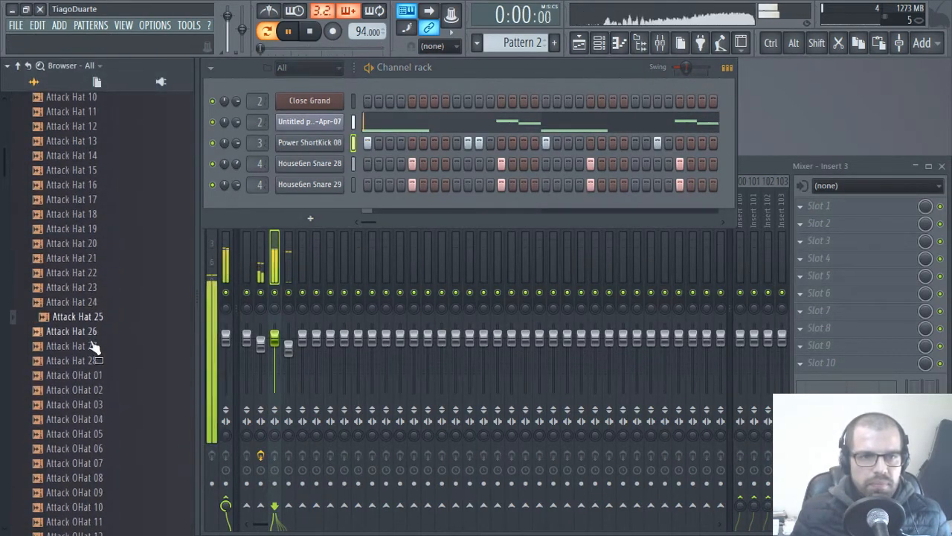
pyautogui.click(71, 360)
pyautogui.click(74, 389)
pyautogui.click(74, 478)
pyautogui.scroll(-5, 104, 476)
# Audition the Collider Boom, Down and Fifth closed and open hat samples against the playing pattern
pyautogui.click(84, 375)
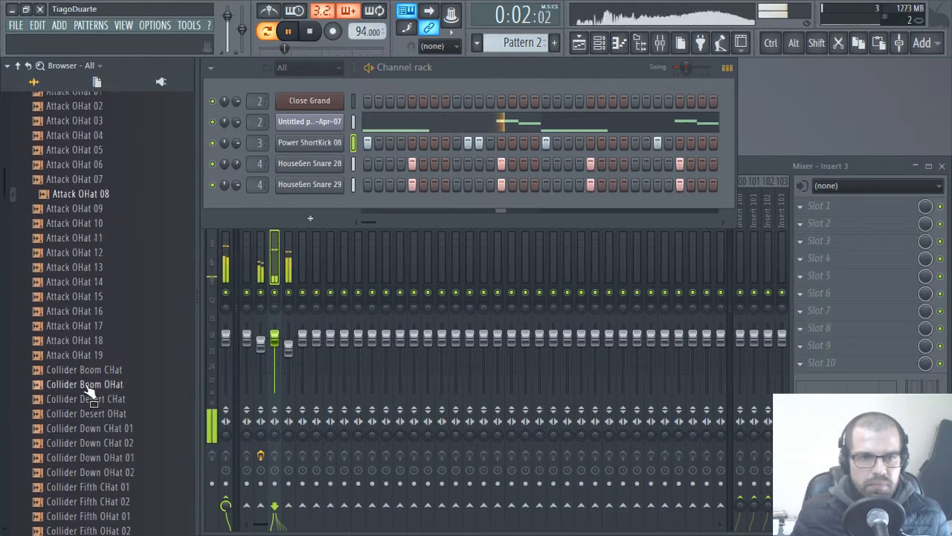
pyautogui.click(88, 419)
pyautogui.click(90, 448)
pyautogui.click(89, 463)
pyautogui.click(91, 492)
pyautogui.click(89, 506)
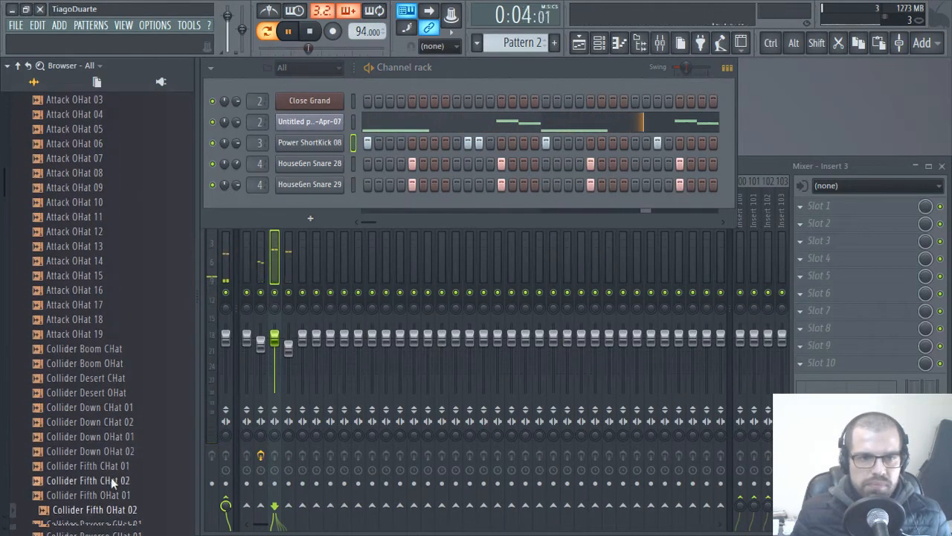
# Audition the Collider Sub, Third, Tuned and XY hat samples against the playing pattern
pyautogui.scroll(-6, 104, 480)
pyautogui.click(79, 319)
pyautogui.click(91, 360)
pyautogui.click(93, 375)
pyautogui.click(91, 433)
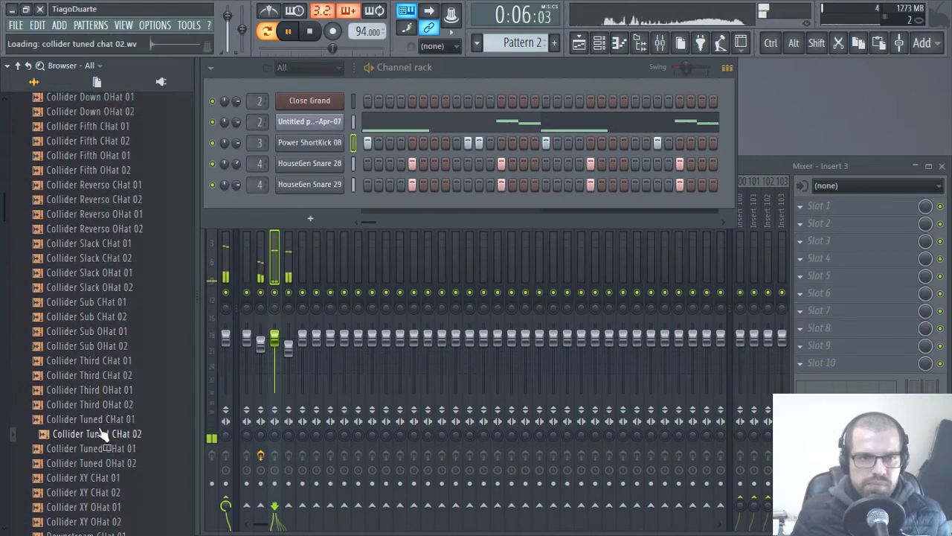
pyautogui.click(91, 463)
pyautogui.click(83, 492)
pyautogui.scroll(-5, 75, 462)
pyautogui.scroll(-1, 70, 437)
pyautogui.click(95, 333)
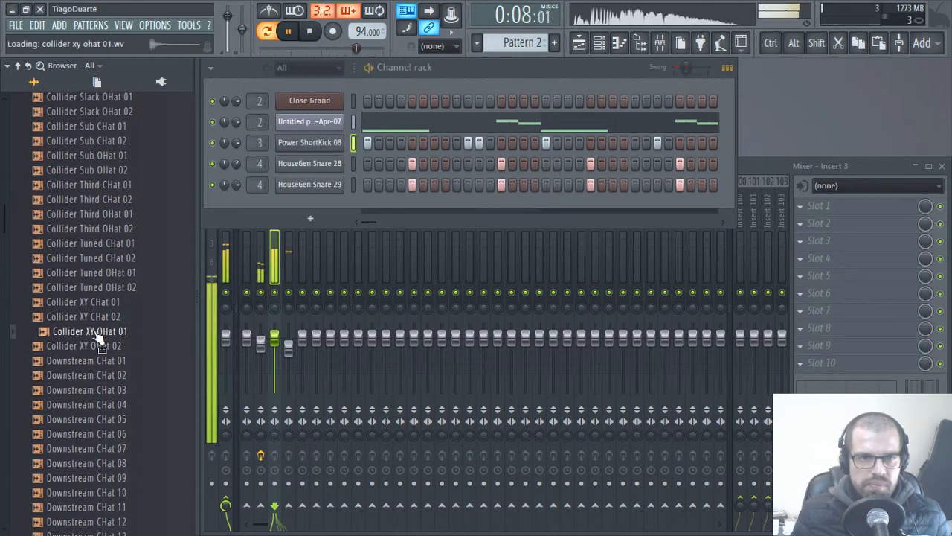
pyautogui.click(94, 347)
# Audition the Downstream CHat samples from 01 up to 11, comparing 10 and 11 again
pyautogui.click(94, 362)
pyautogui.click(96, 376)
pyautogui.click(95, 406)
pyautogui.click(96, 435)
pyautogui.click(95, 465)
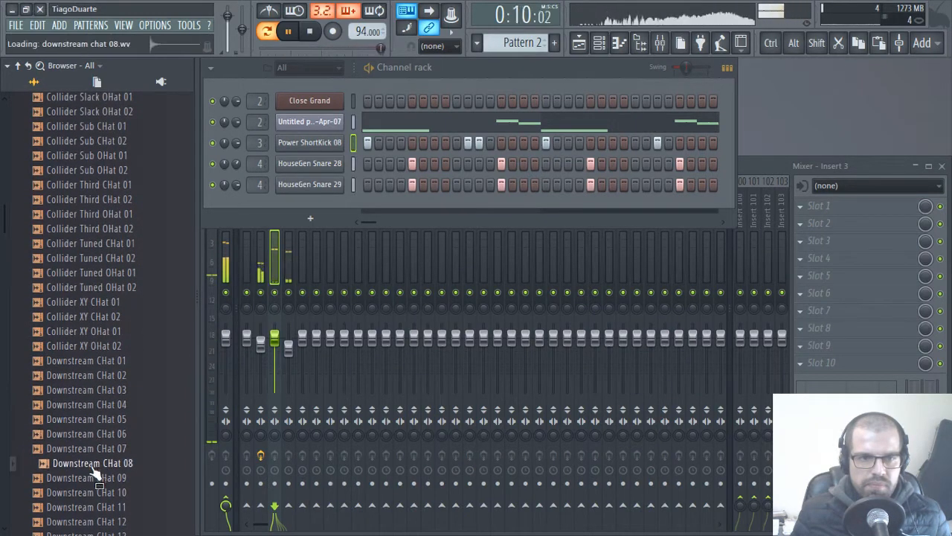
pyautogui.click(94, 494)
pyautogui.click(94, 510)
pyautogui.click(96, 495)
pyautogui.click(97, 509)
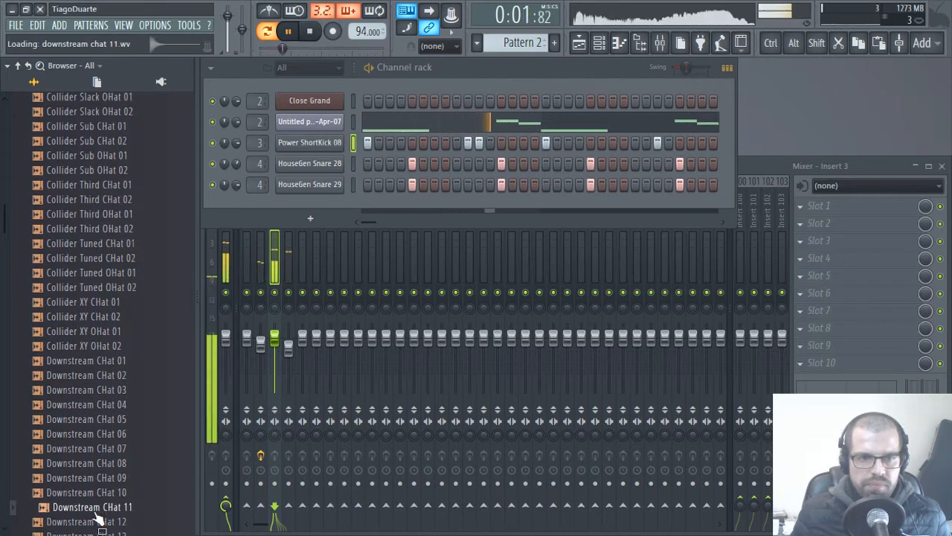
# Audition the Downstream CHat samples in reverse order from 10 back to 01
pyautogui.click(97, 494)
pyautogui.click(97, 479)
pyautogui.click(95, 467)
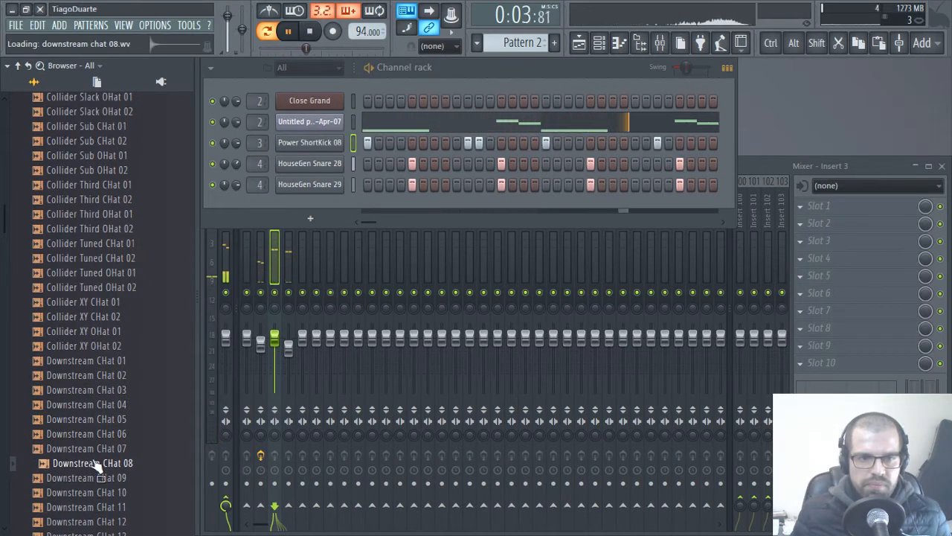
pyautogui.click(93, 448)
pyautogui.click(91, 434)
pyautogui.click(89, 419)
pyautogui.click(87, 404)
pyautogui.click(87, 389)
pyautogui.click(86, 375)
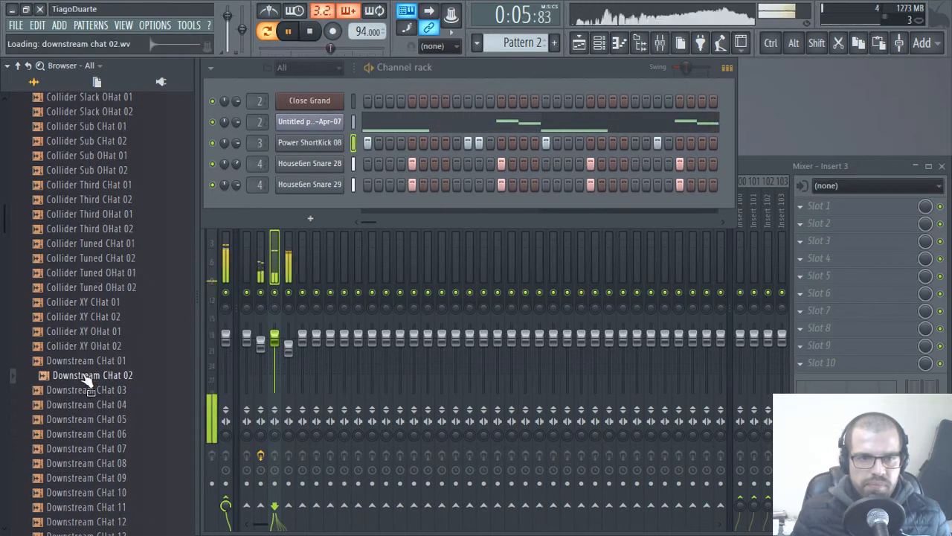
pyautogui.click(85, 361)
# Compare Downstream CHat 06, 08, 09 and 10, and load Downstream CHat 09 into a new channel
pyautogui.click(85, 434)
pyautogui.click(83, 464)
pyautogui.click(86, 478)
pyautogui.click(87, 491)
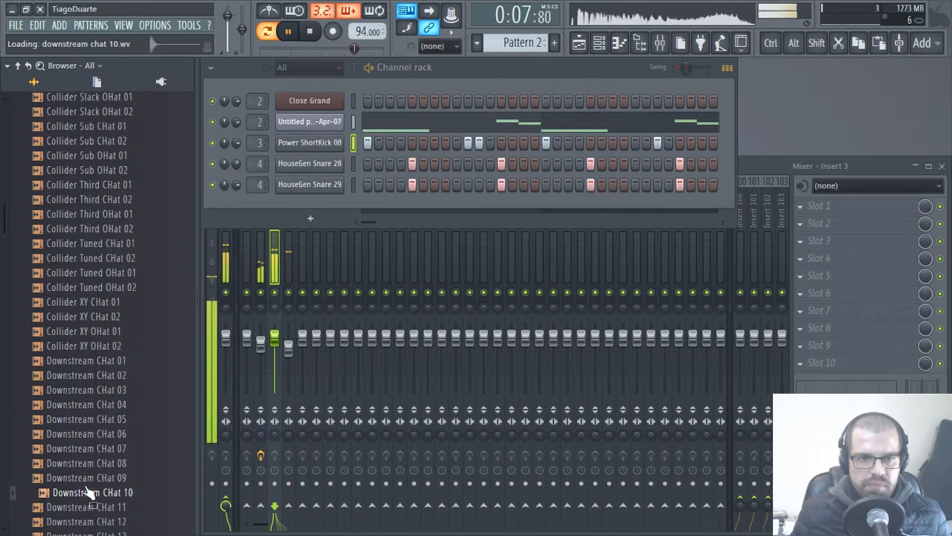
pyautogui.click(82, 480)
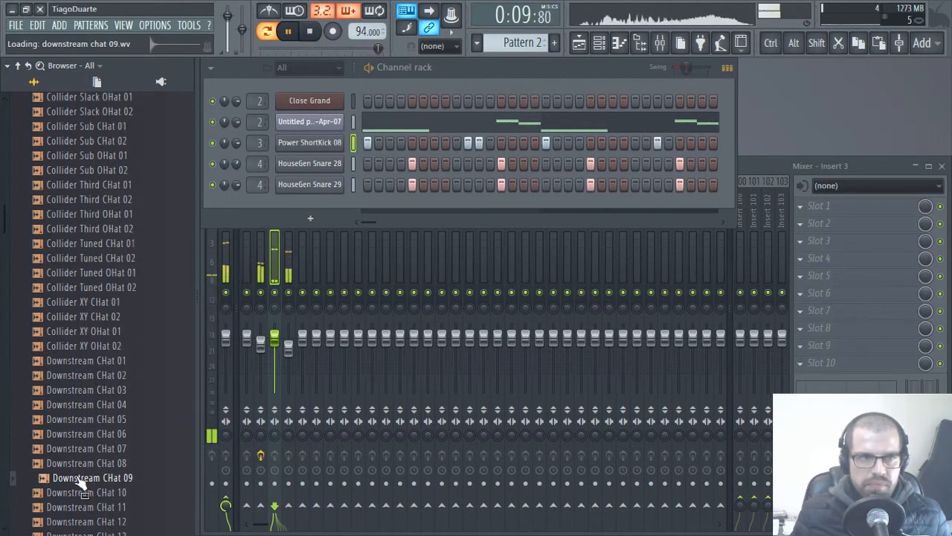
pyautogui.rightClick(86, 481)
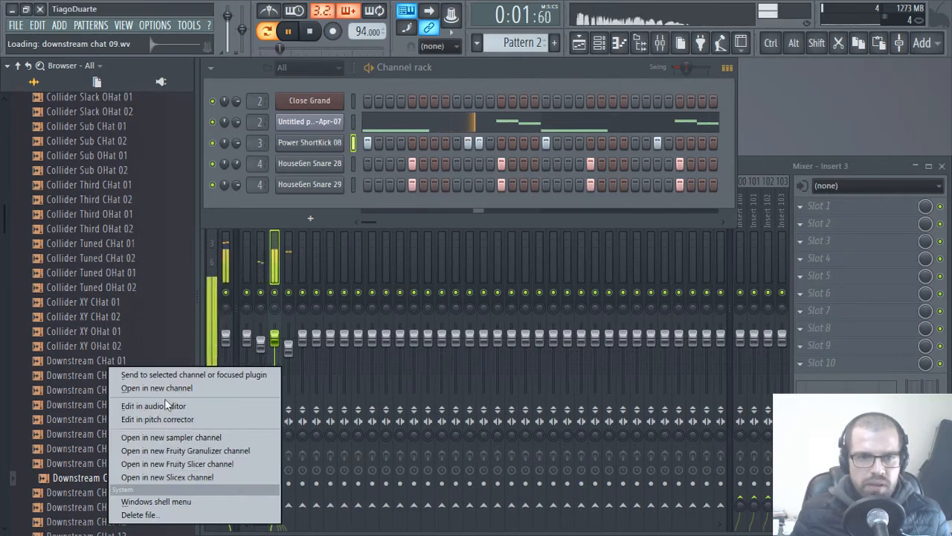
pyautogui.click(156, 388)
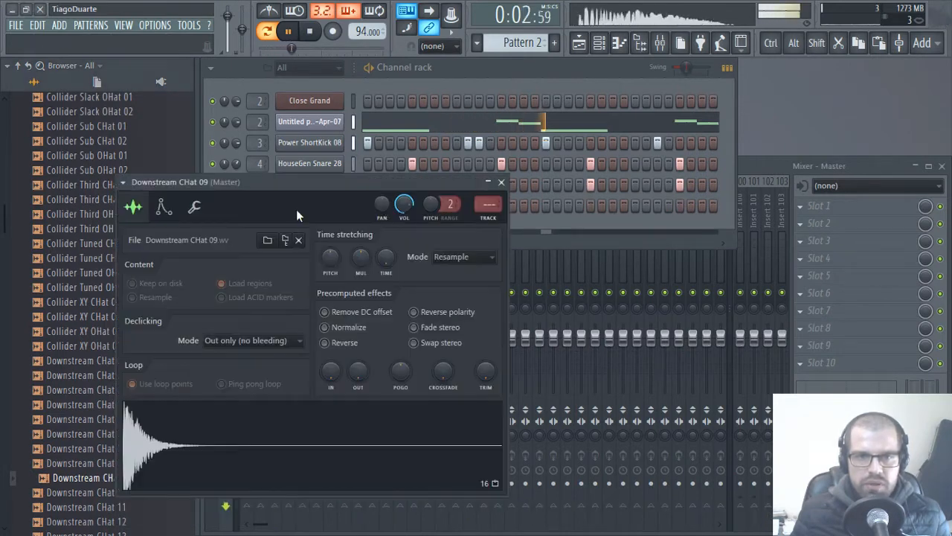
pyautogui.click(501, 183)
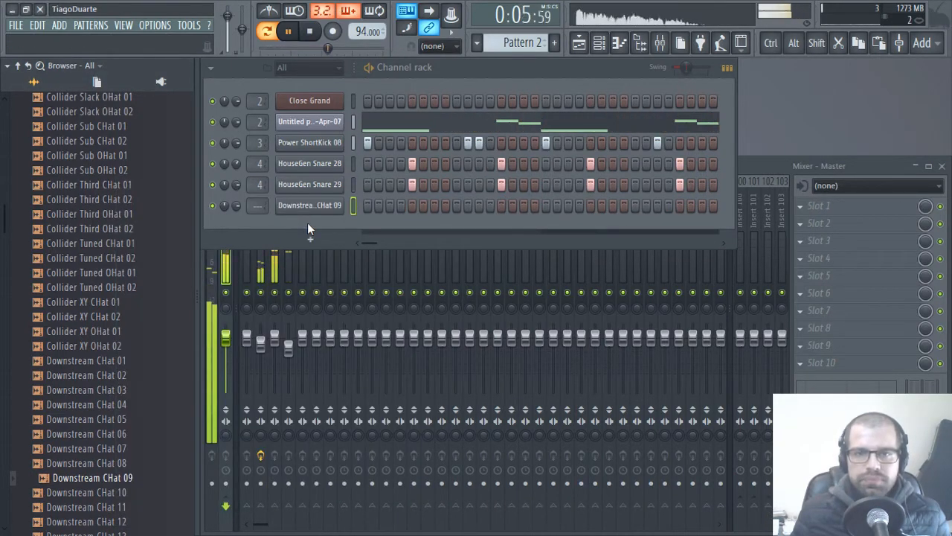
# Stop playback, clone the Slicex piano channel, and copy the original channel's notes into the clone
pyautogui.click(353, 121)
pyautogui.press('space')
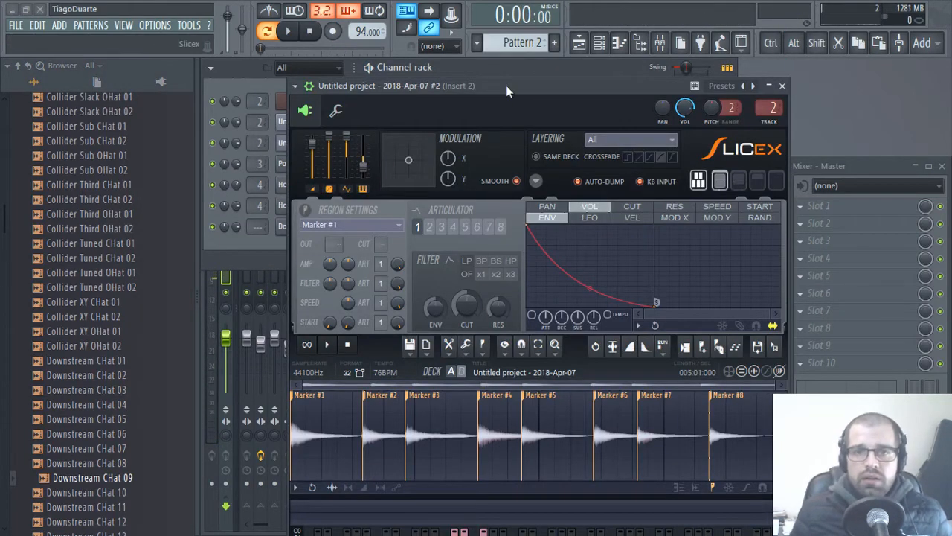
pyautogui.moveTo(506, 85); pyautogui.dragTo(616, 63)
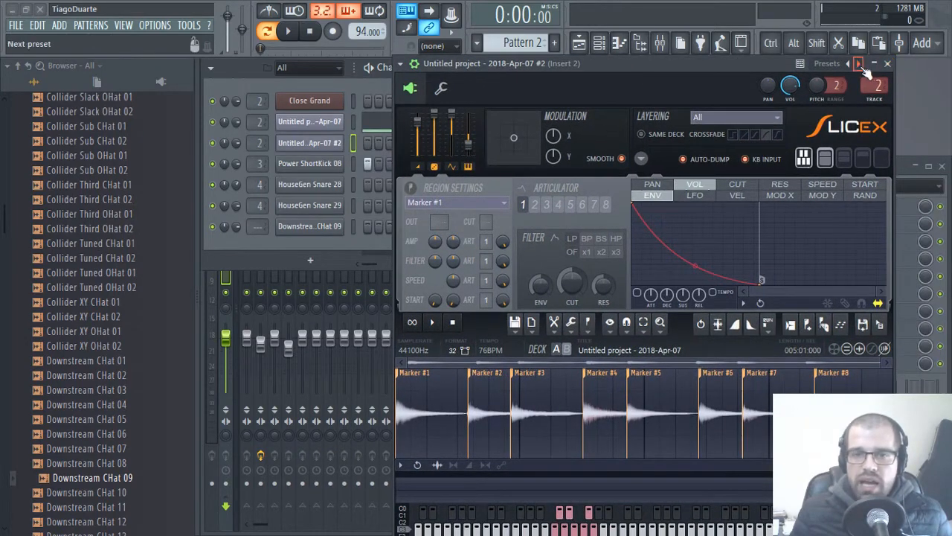
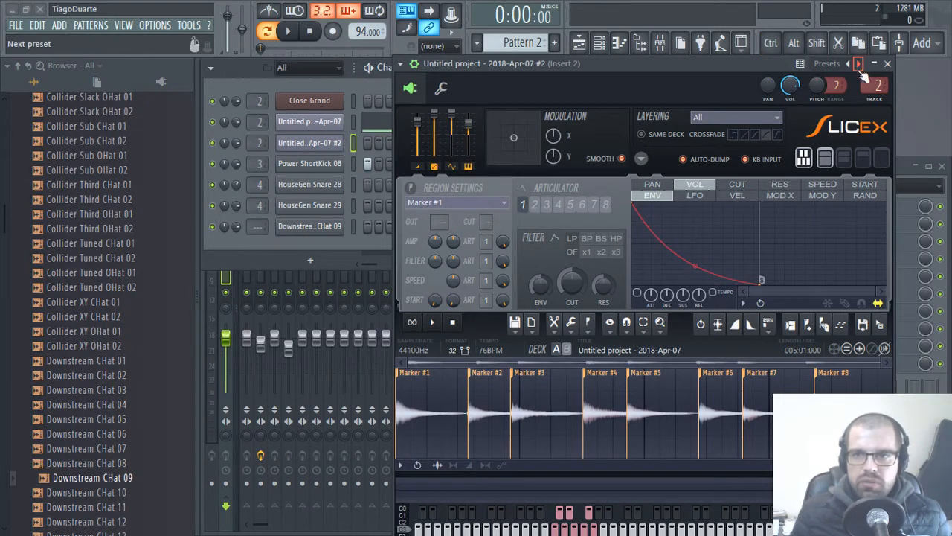
pyautogui.click(887, 63)
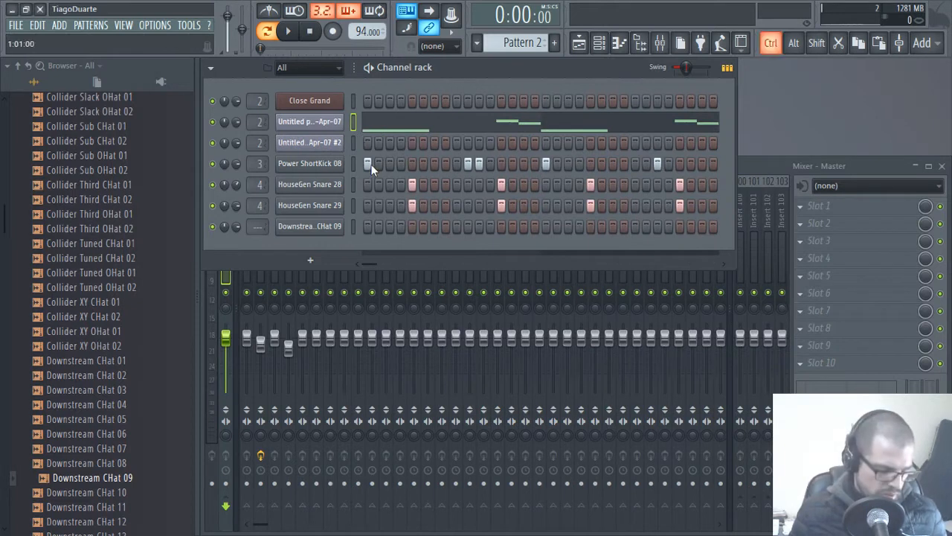
pyautogui.hotkey('ctrl', 'v')
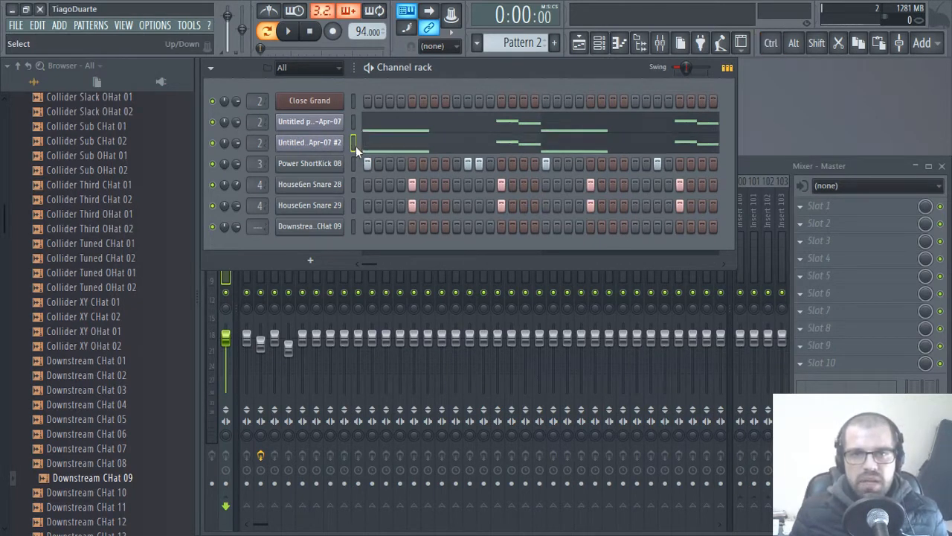
# Play the layered pattern and check the cloned Slicex channel's notes in its piano roll
pyautogui.press('space')
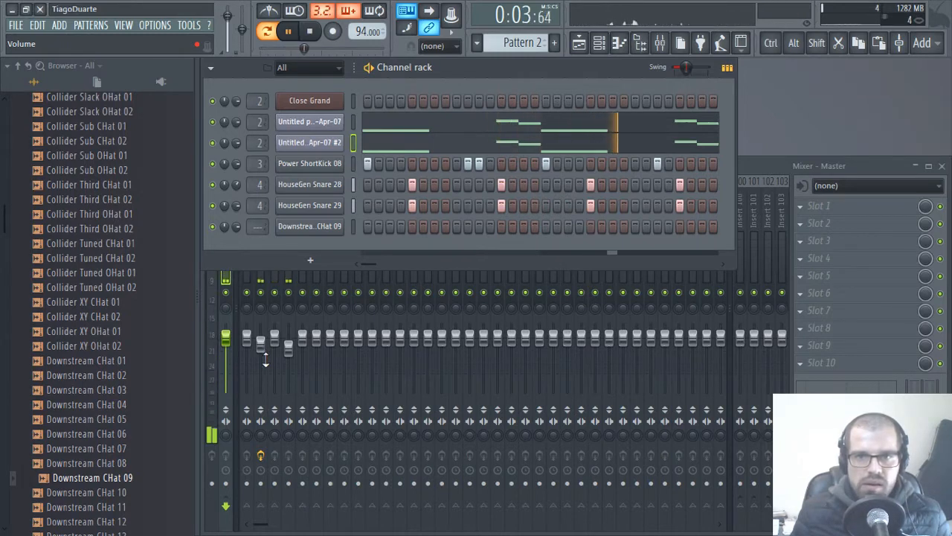
pyautogui.press('space')
pyautogui.click(444, 145)
pyautogui.press('space')
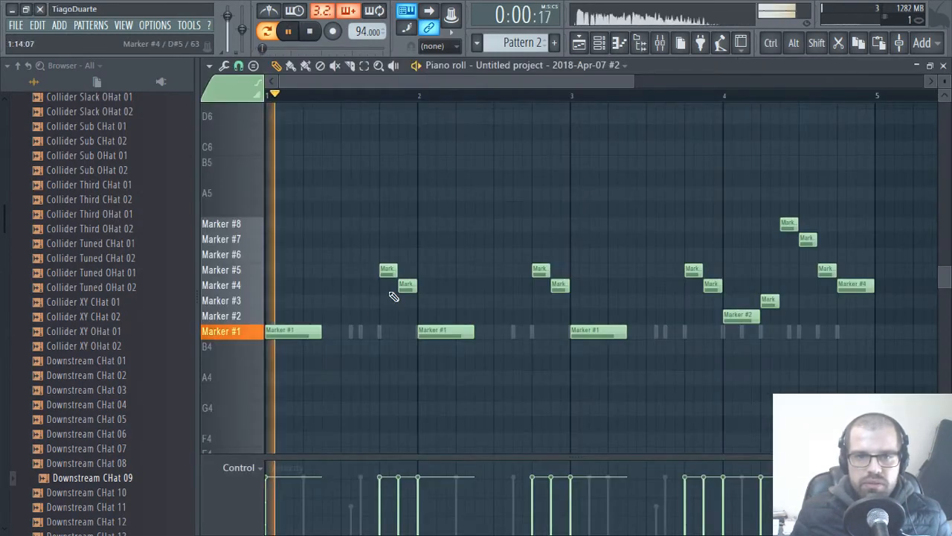
pyautogui.press('space')
pyautogui.click(943, 66)
# Raise the cloned Slicex's pitch to +600 cents, then audition it and play the pattern
pyautogui.click(305, 147)
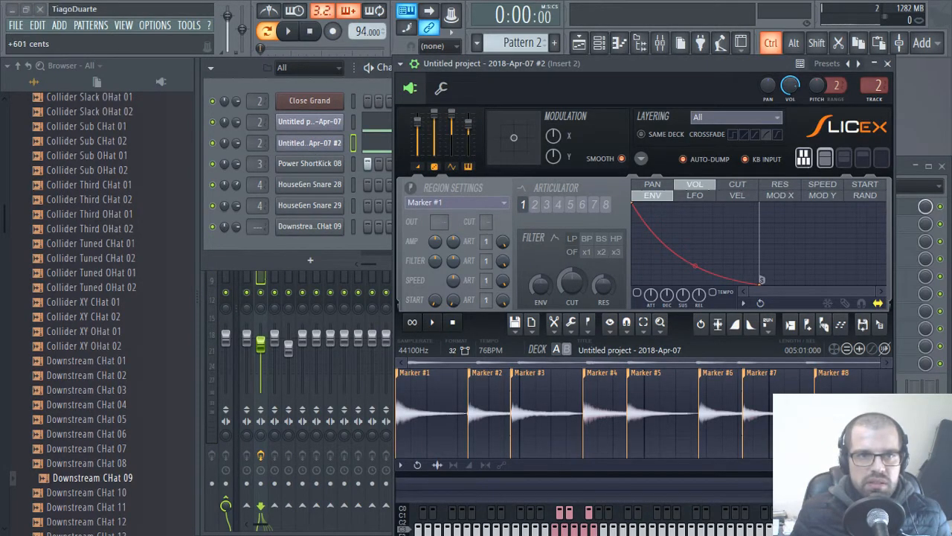
pyautogui.press('z')
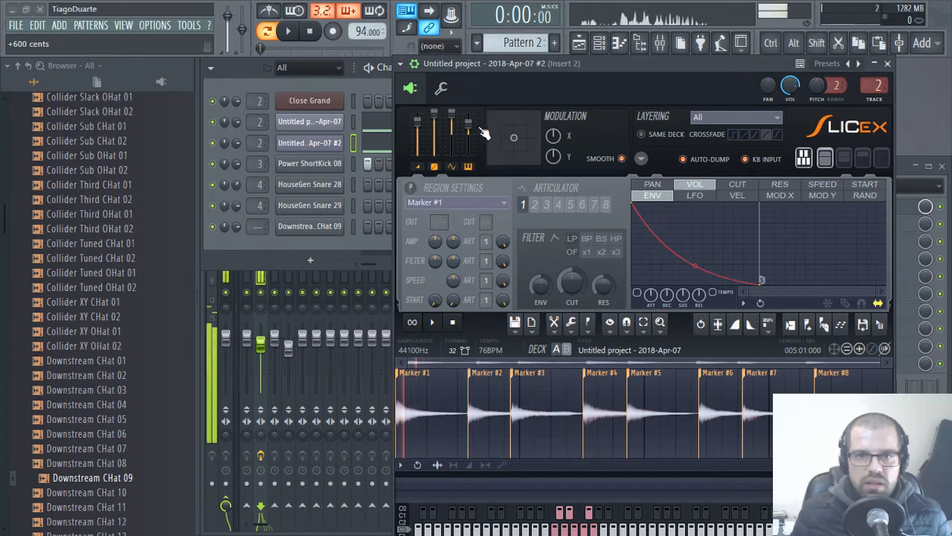
pyautogui.click(288, 31)
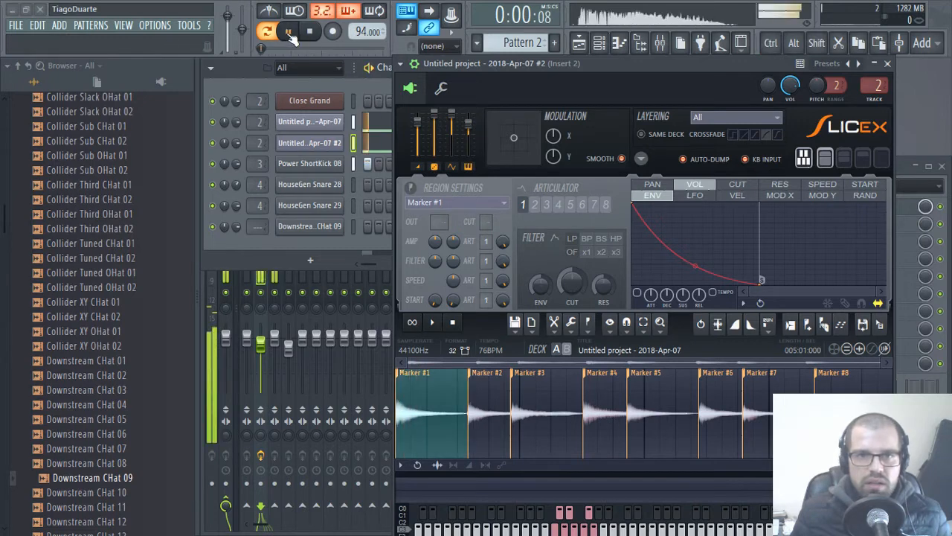
pyautogui.click(886, 63)
# Route the cloned Slicex channel to mixer insert 6 and lower that insert's volume
pyautogui.scroll(4, 259, 146)
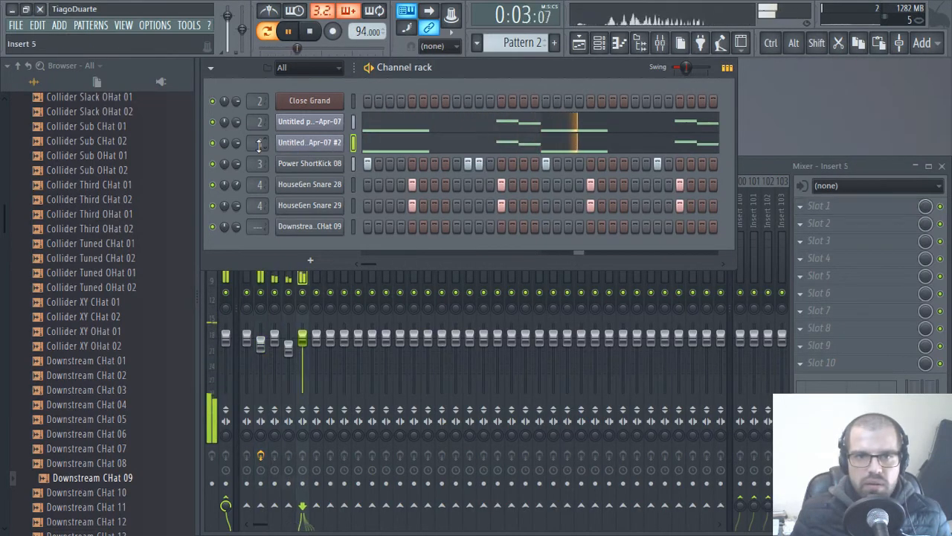
pyautogui.moveTo(317, 339); pyautogui.dragTo(316, 359)
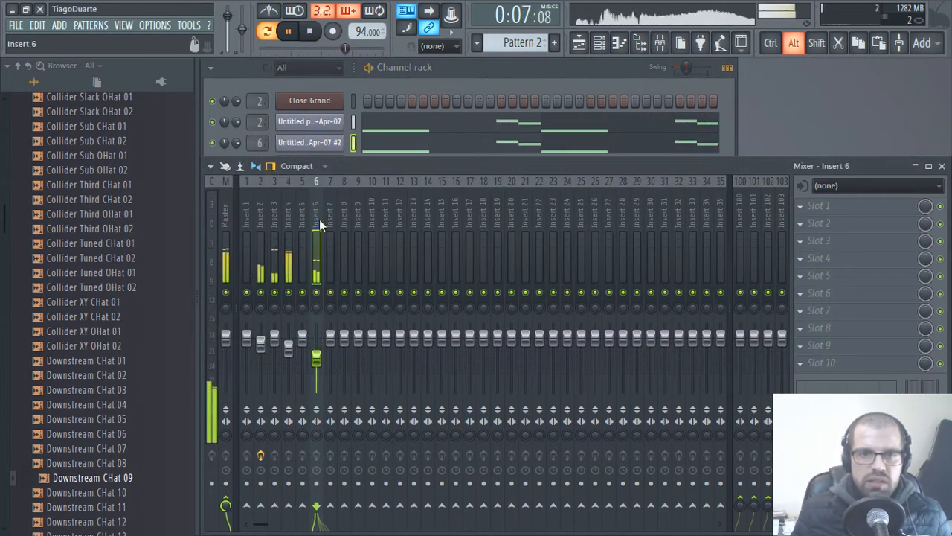
# Reorder the mixer tracks so the Slicex clone sits on insert 5 and the original piano on insert 4
pyautogui.hotkey('alt', 'Left')
pyautogui.hotkey('alt', 'Left')
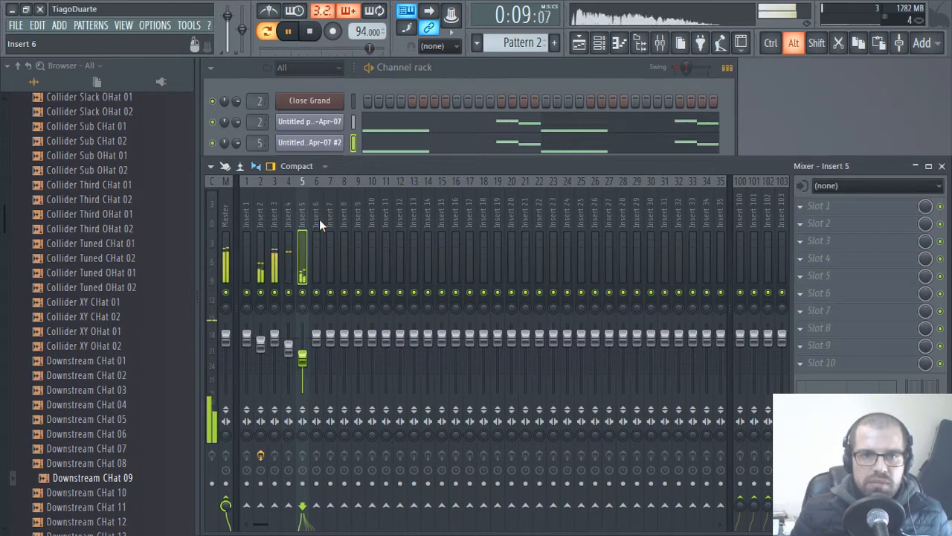
pyautogui.hotkey('alt', 'Left')
pyautogui.hotkey('alt', 'Left')
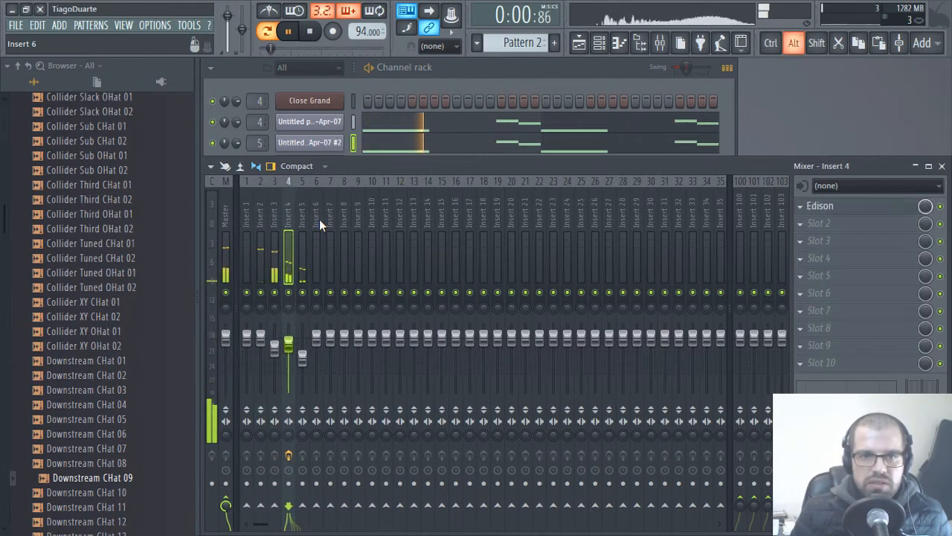
# Name mixer insert 2 Kick and insert 3 Snare
pyautogui.press('F2')
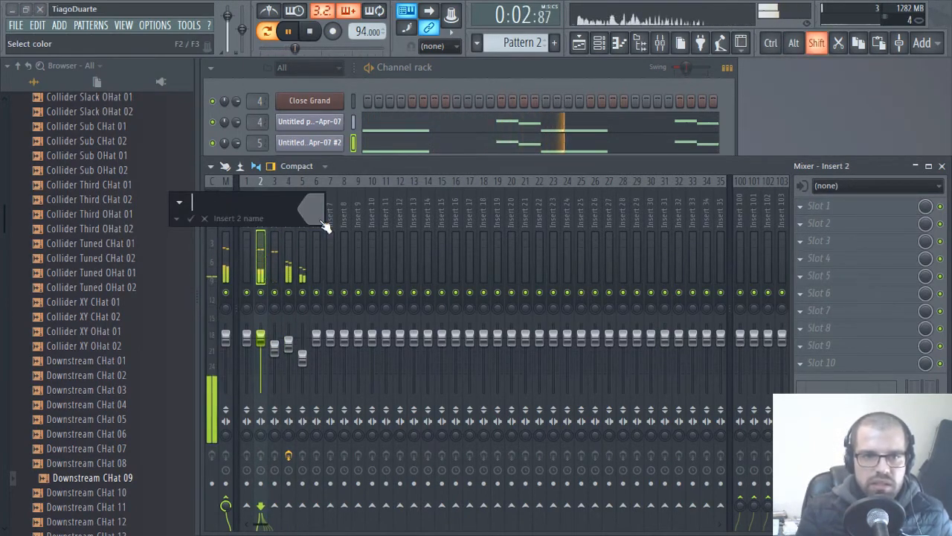
pyautogui.write('Kick')
pyautogui.press('Return')
pyautogui.press('F2')
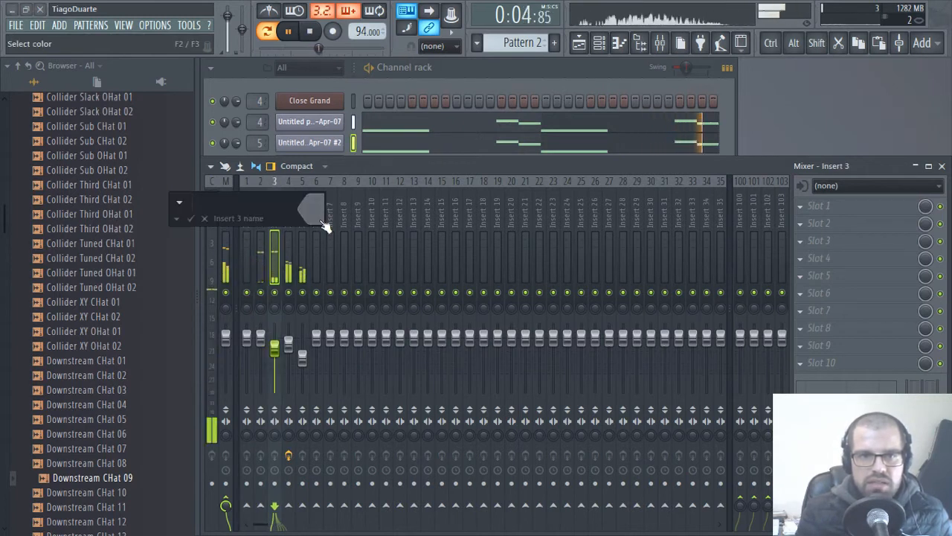
pyautogui.write('Snare')
pyautogui.press('Return')
# Name mixer insert 4 Sample 1 and insert 5 Sample 2
pyautogui.press('F2')
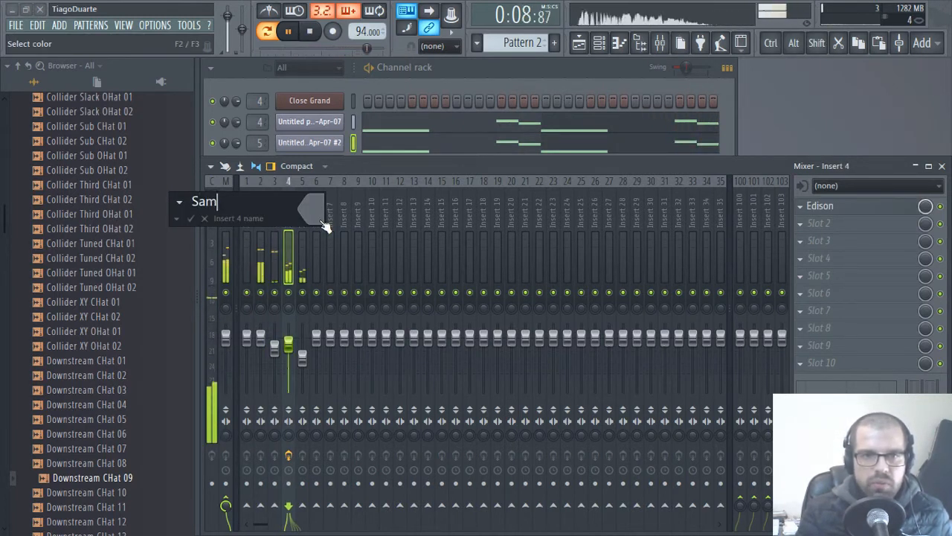
pyautogui.write('Sample 1')
pyautogui.press('Return')
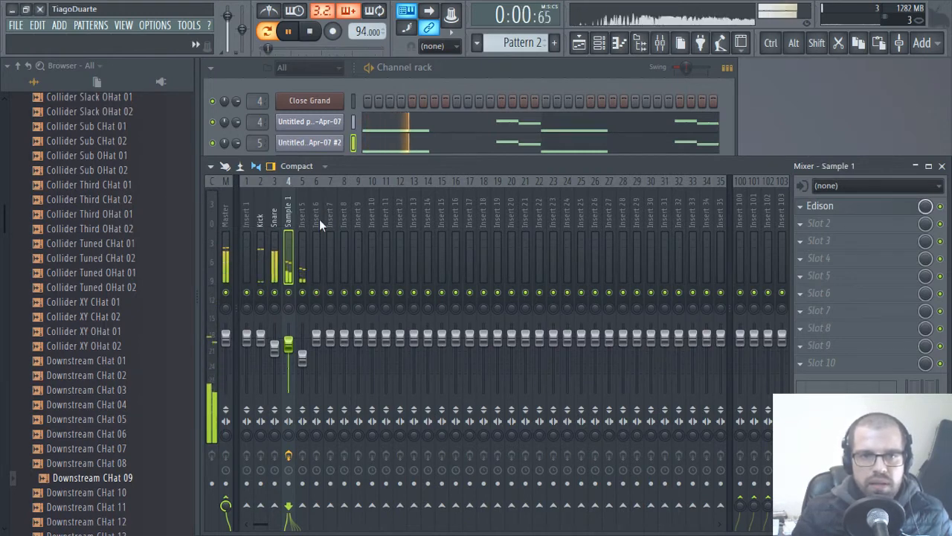
pyautogui.press('F2')
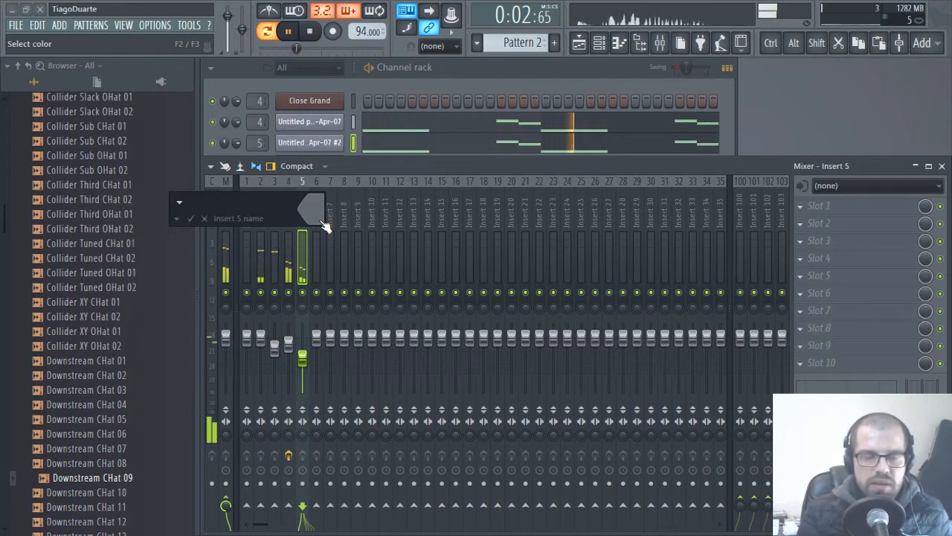
pyautogui.write('Sample 2')
pyautogui.press('Return')
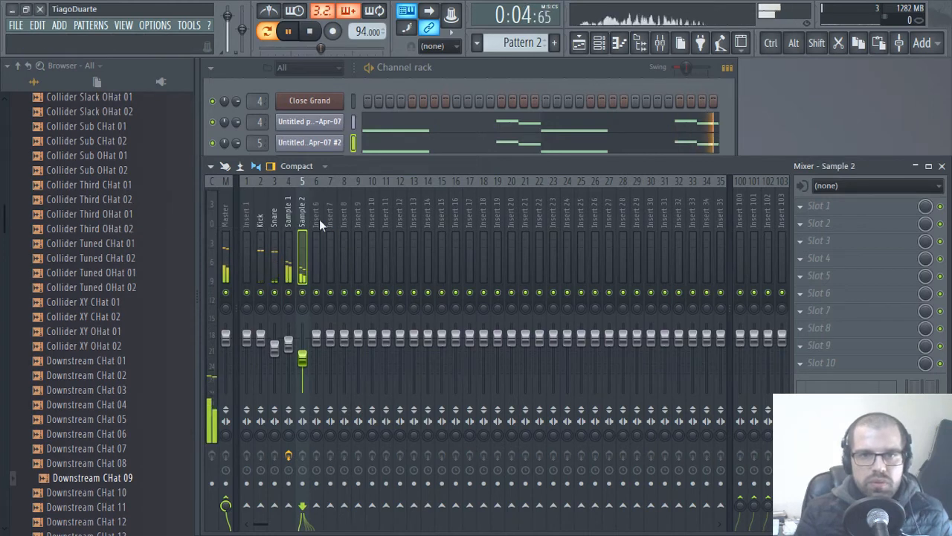
# Stop playback, clear all notes of the cloned Slicex channel, and reset its master pitch to +0 cents
pyautogui.click(437, 82)
pyautogui.press('space')
pyautogui.click(446, 145)
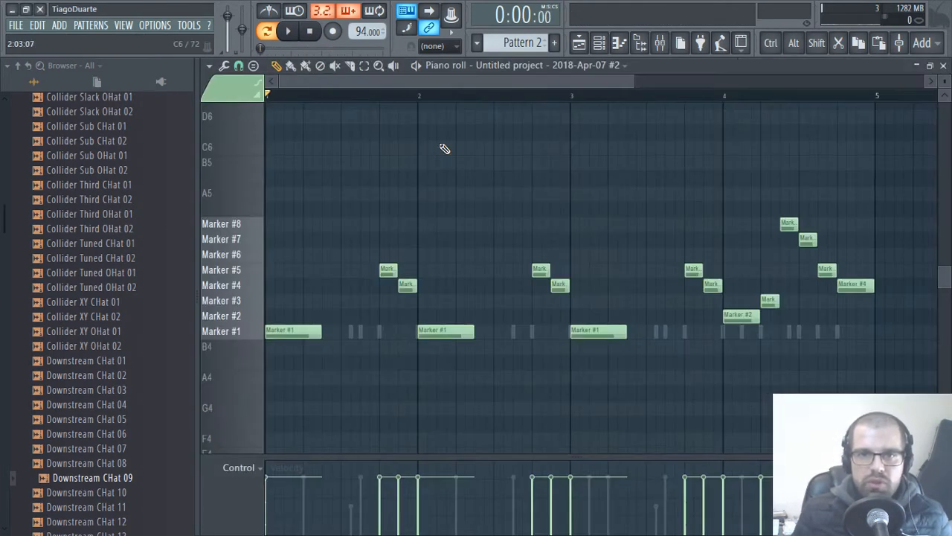
pyautogui.press('F7')
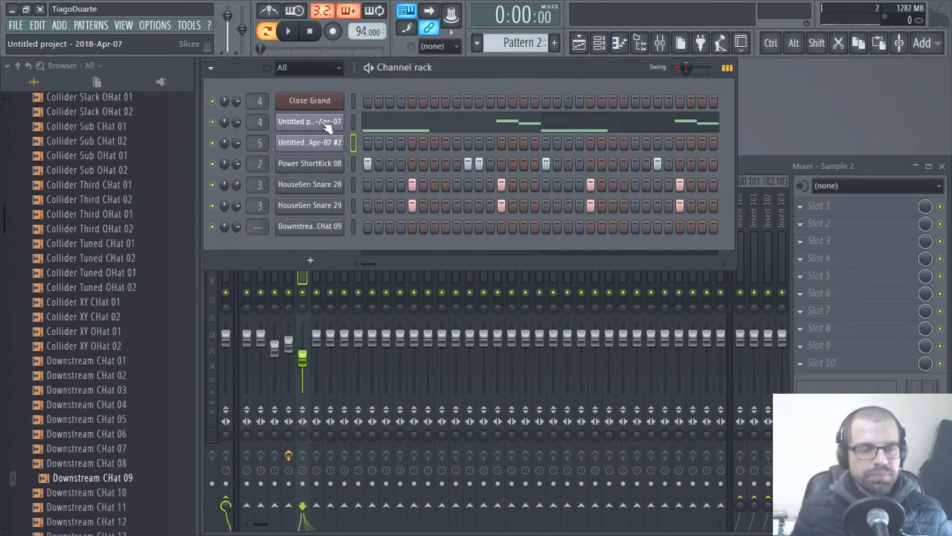
pyautogui.click(335, 144)
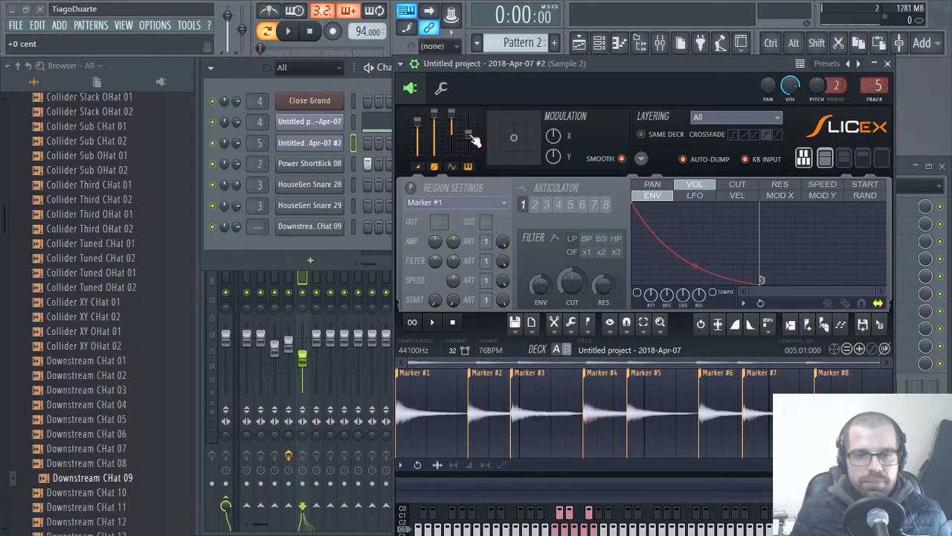
# Stamp a major chord rooted on C5 at step 5 of bar 1 in the Downstream CHat 09 piano roll
pyautogui.rightClick(309, 227)
pyautogui.click(386, 225)
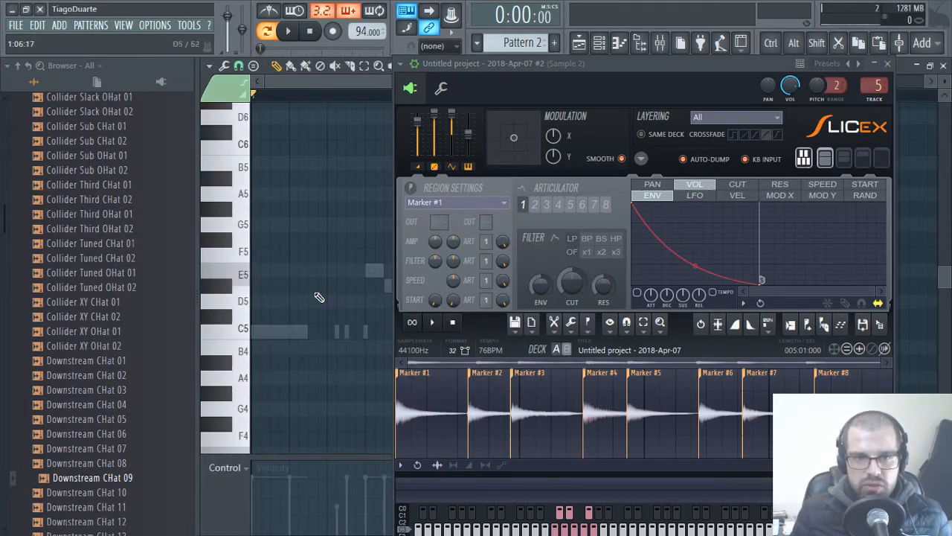
pyautogui.click(889, 65)
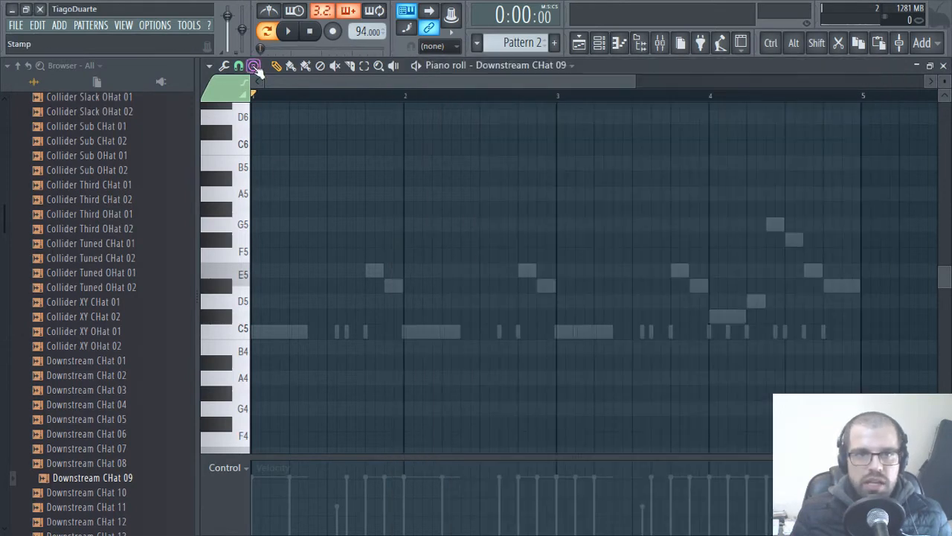
pyautogui.click(252, 66)
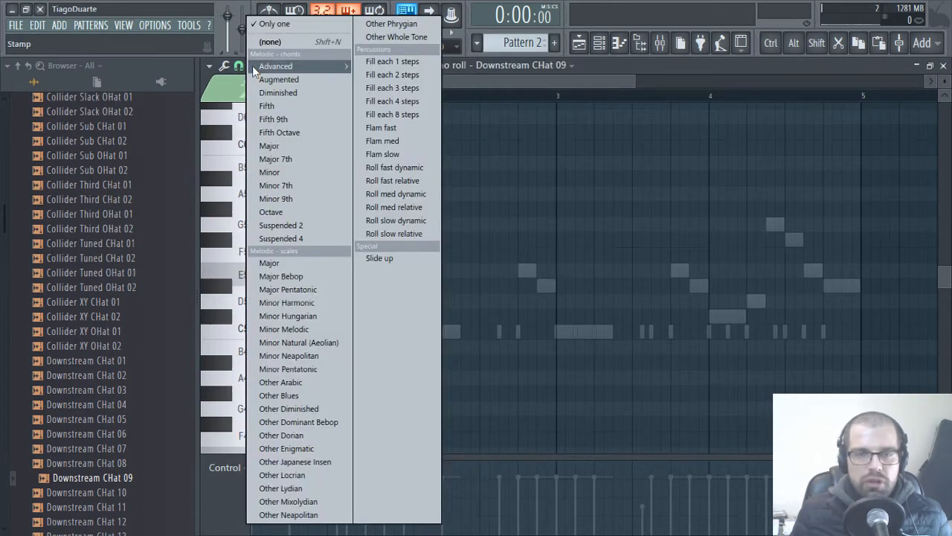
pyautogui.click(276, 147)
pyautogui.moveTo(285, 342); pyautogui.dragTo(293, 315)
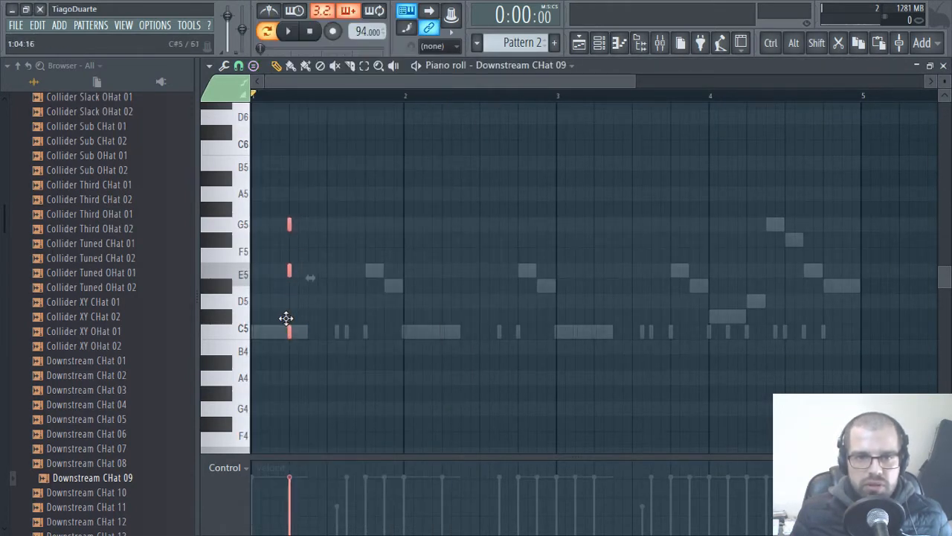
# Stamp a minor chord rooted on C5 at step 7, beside the major chord, to compare their middle notes
pyautogui.click(259, 66)
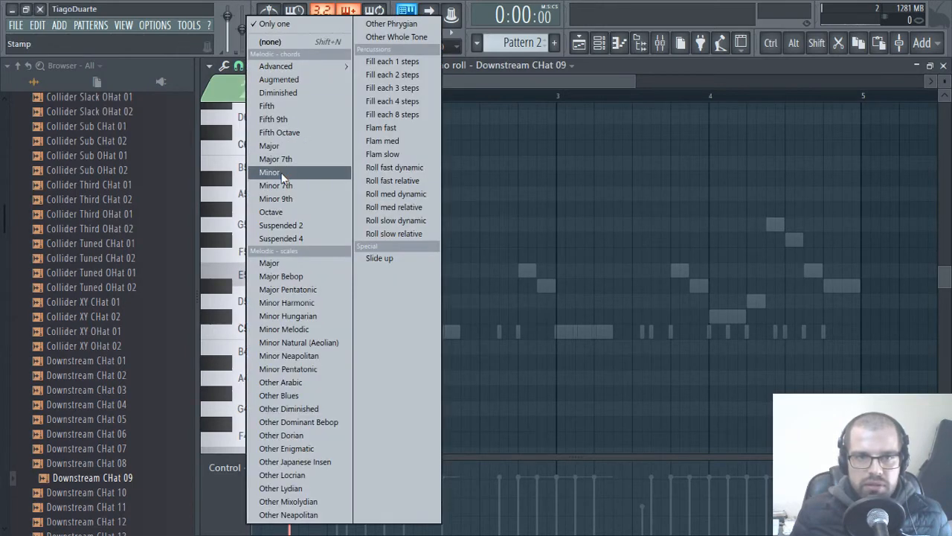
pyautogui.click(276, 181)
pyautogui.moveTo(306, 341); pyautogui.dragTo(278, 356)
pyautogui.moveTo(321, 311); pyautogui.dragTo(277, 355)
pyautogui.moveTo(329, 186); pyautogui.dragTo(263, 238)
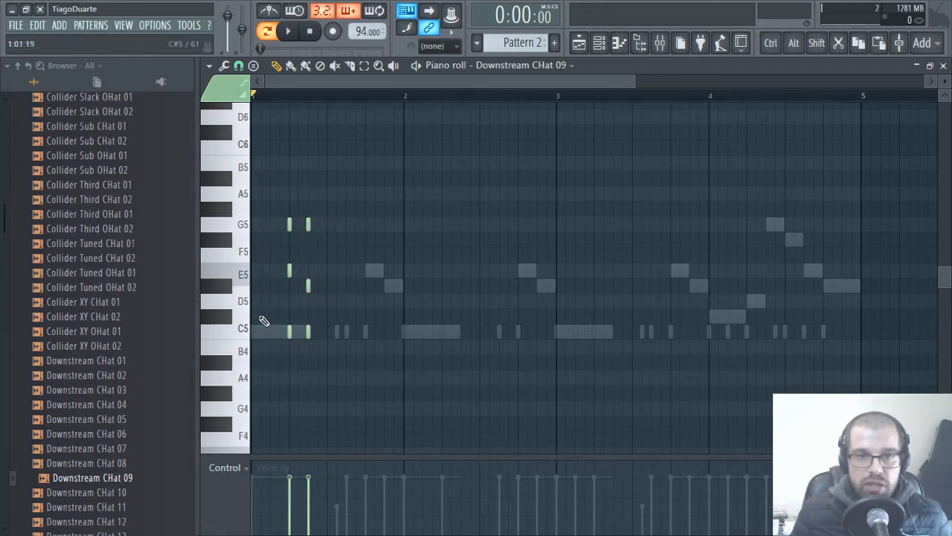
# Delete both stamped chords from the Downstream CHat 09 channel and close its piano roll
pyautogui.moveTo(233, 338); pyautogui.dragTo(240, 235)
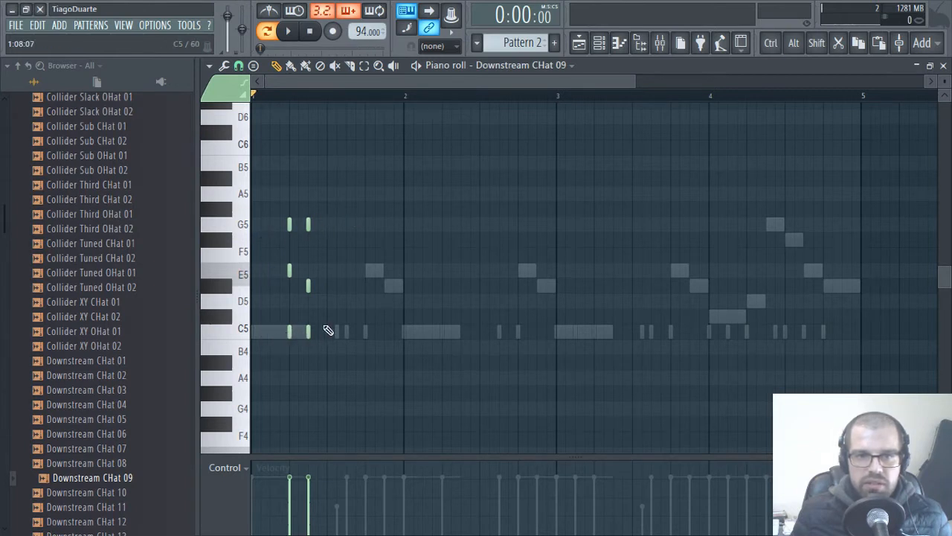
pyautogui.moveTo(324, 326); pyautogui.dragTo(282, 349)
pyautogui.moveTo(315, 210); pyautogui.dragTo(272, 246)
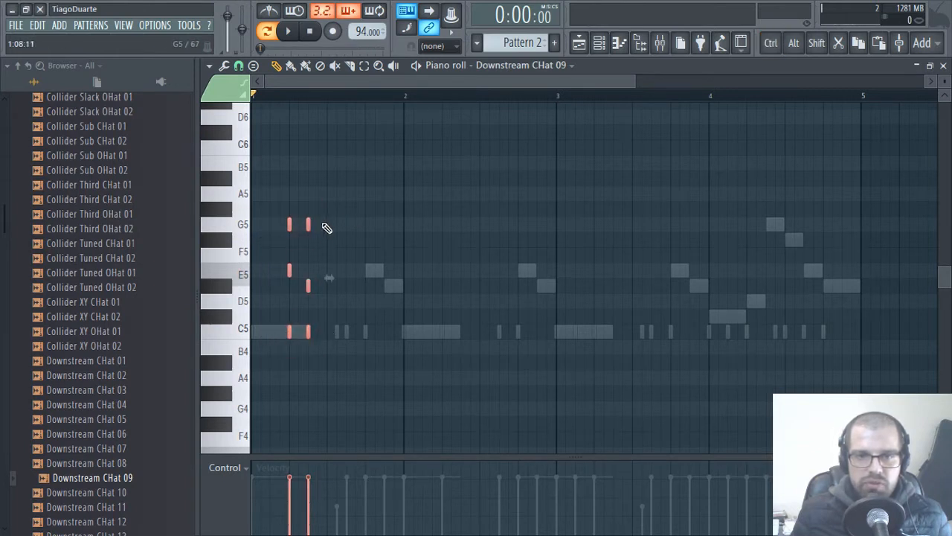
pyautogui.press('Delete')
pyautogui.click(944, 66)
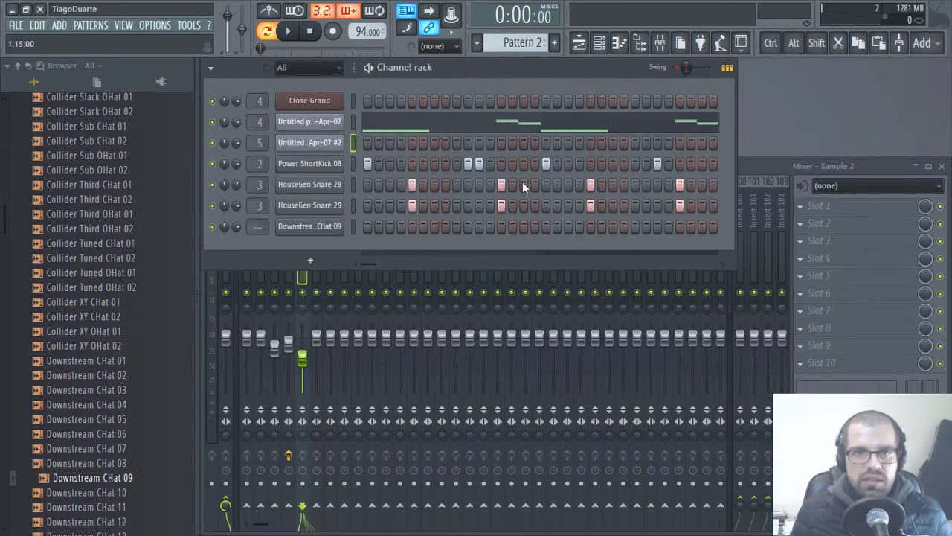
# Check the original Slicex's master pitch, set the clone's to +101 cents, and play the pattern while auditioning the clone's slices
pyautogui.click(320, 143)
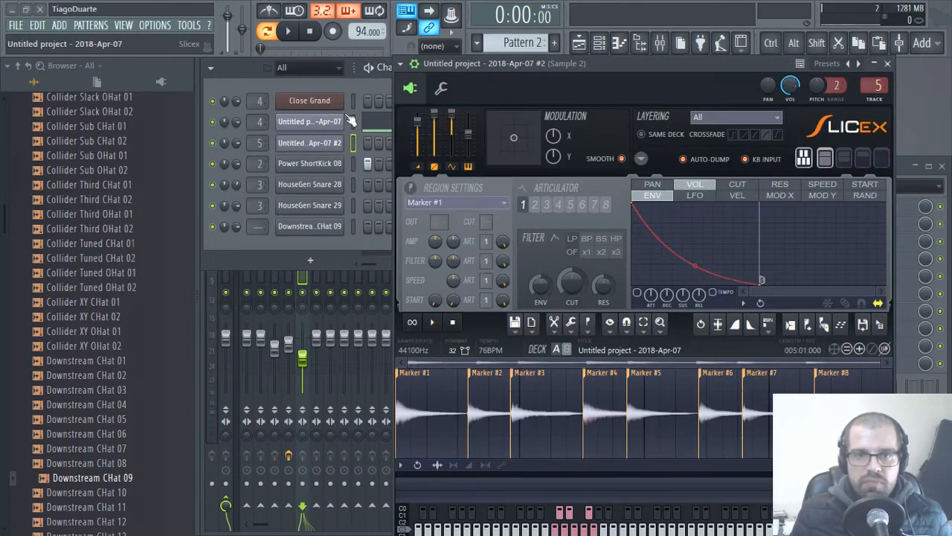
pyautogui.click(311, 124)
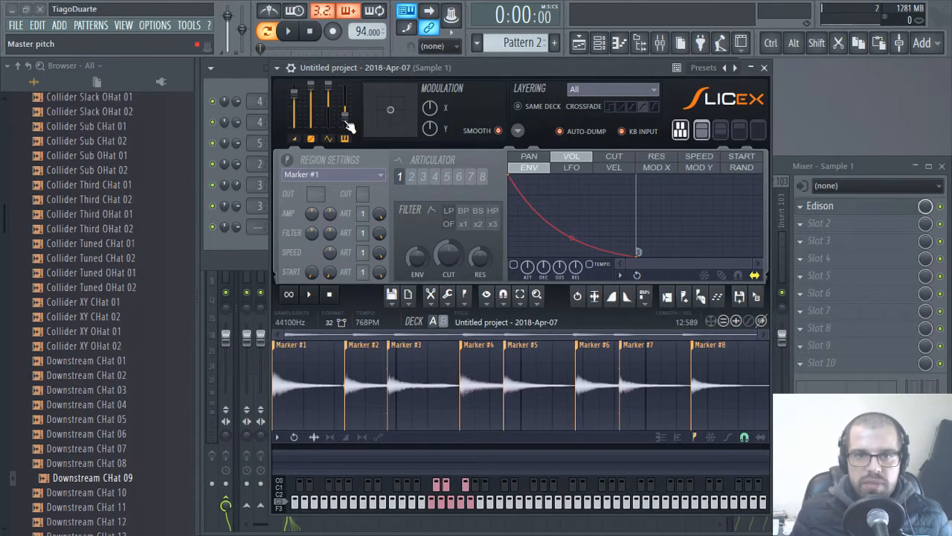
pyautogui.click(763, 67)
pyautogui.click(305, 144)
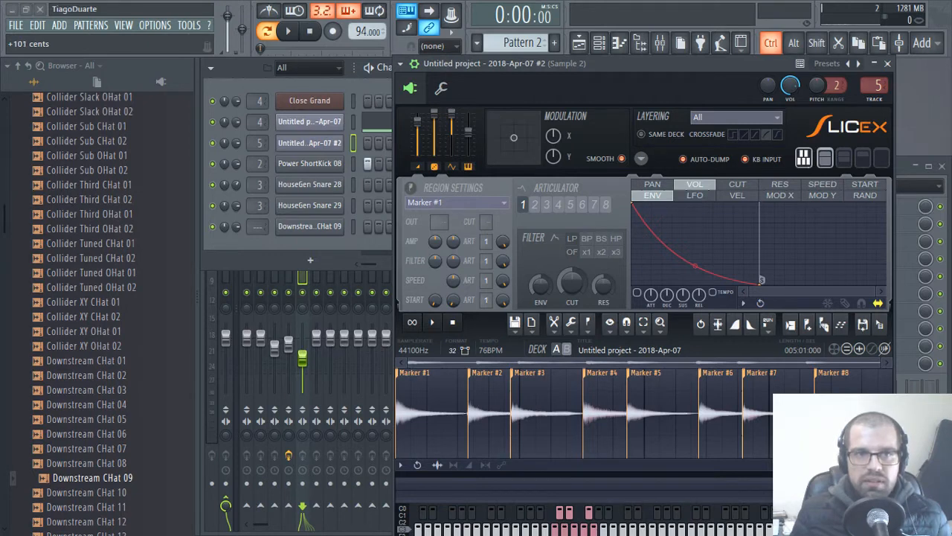
pyautogui.click(887, 64)
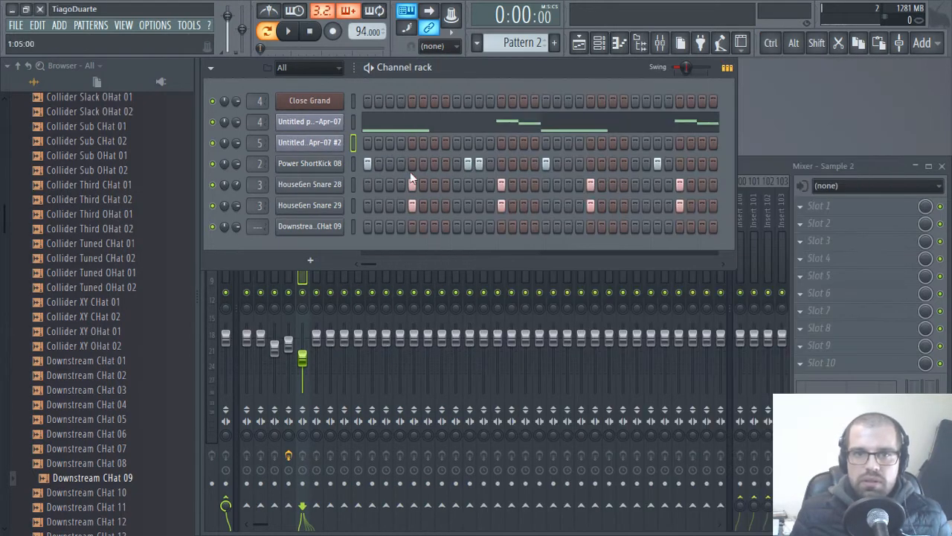
pyautogui.press('space')
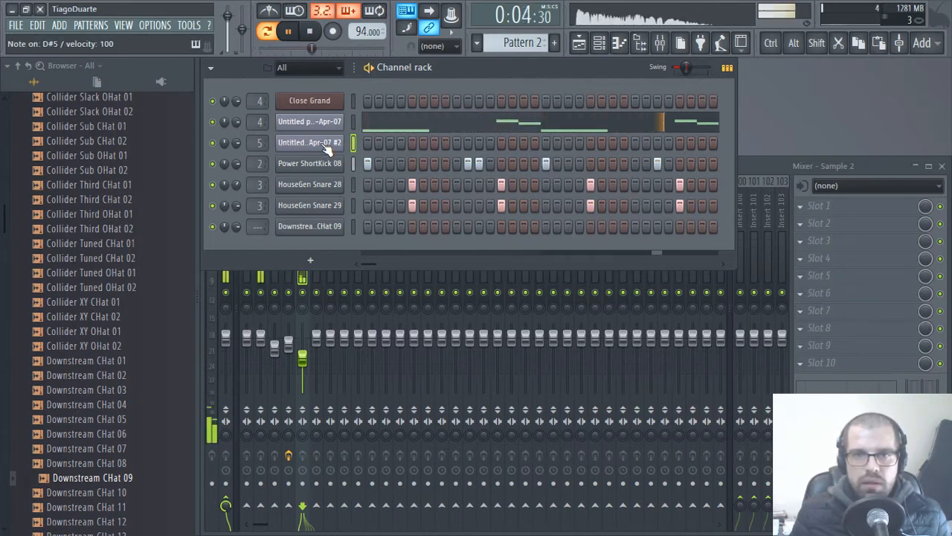
pyautogui.press('space')
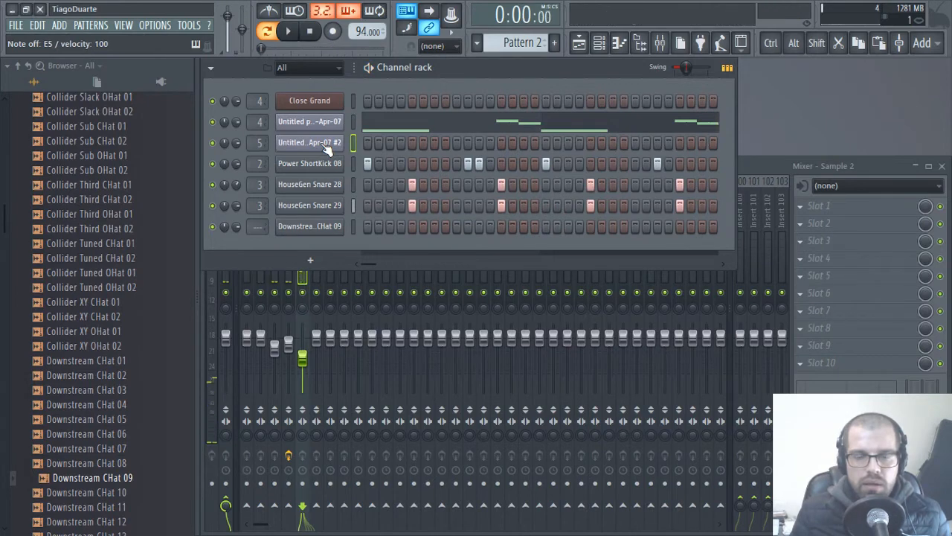
# Place a Marker #1 note at the start of bar 1 in the cloned Slicex's piano roll and play it
pyautogui.rightClick(331, 143)
pyautogui.click(372, 145)
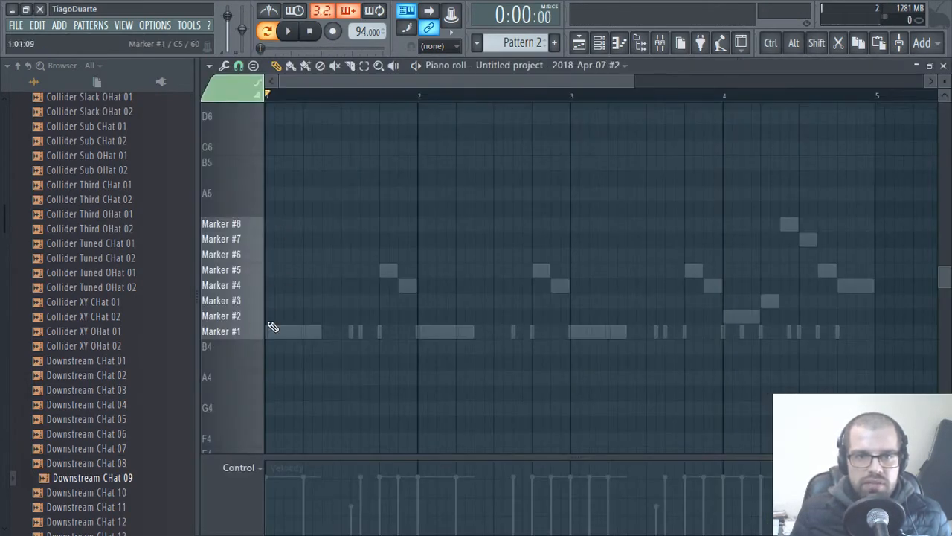
pyautogui.click(264, 327)
pyautogui.click(260, 306)
pyautogui.click(237, 332)
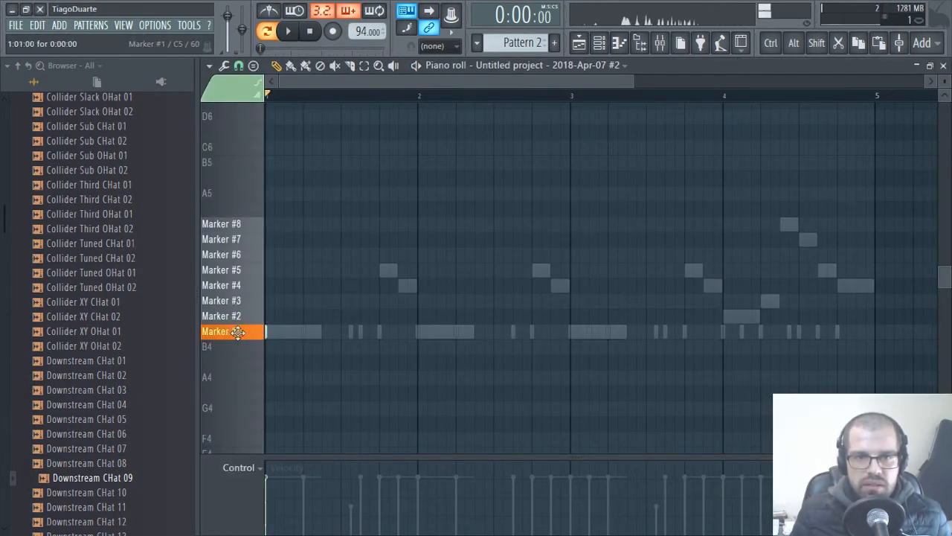
pyautogui.press('space')
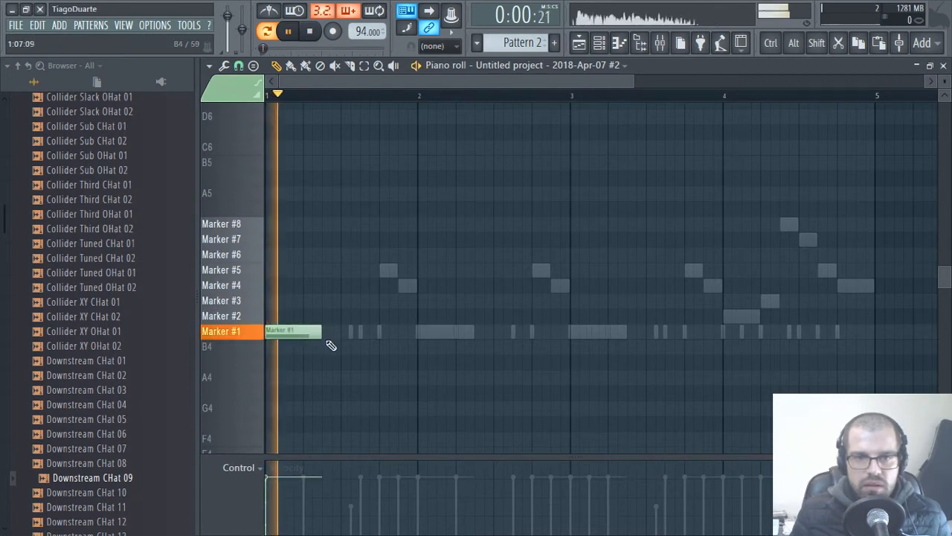
# Try the note at step 5 of bar 1 on Marker #3 and on Marker #4, six steps long, playing each
pyautogui.moveTo(287, 333)
pyautogui.mouseDown()
pyautogui.moveTo(279, 293)
pyautogui.moveTo(327, 299)
pyautogui.mouseUp()
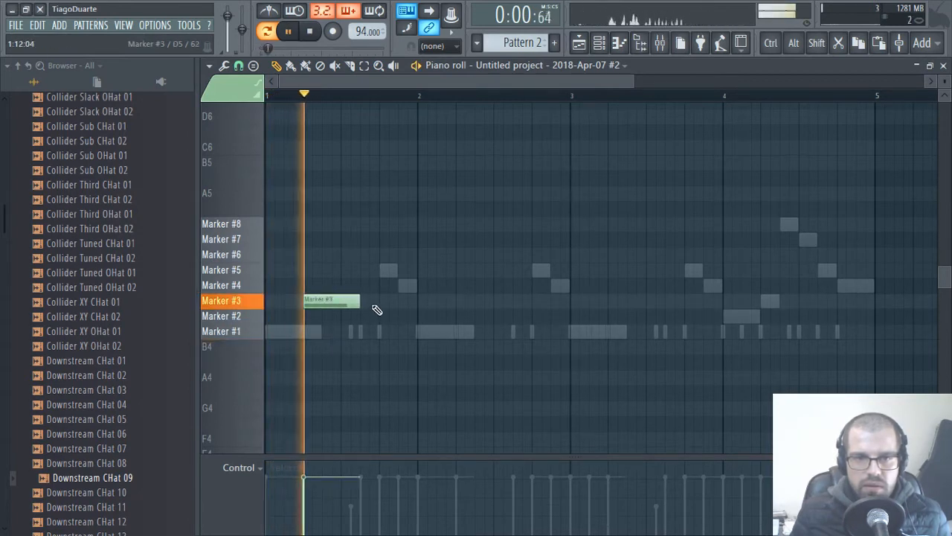
pyautogui.press('space')
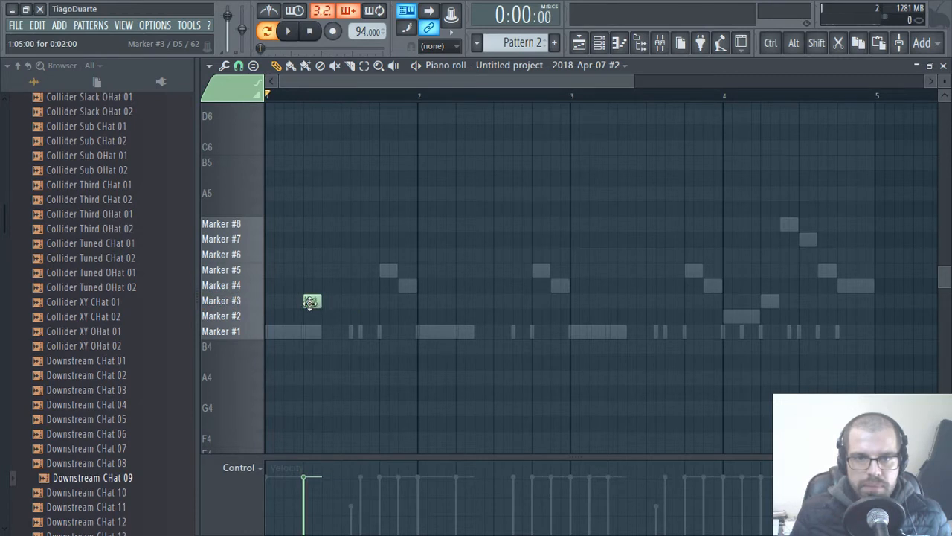
pyautogui.moveTo(319, 299)
pyautogui.mouseDown()
pyautogui.moveTo(307, 270)
pyautogui.moveTo(312, 287)
pyautogui.mouseUp()
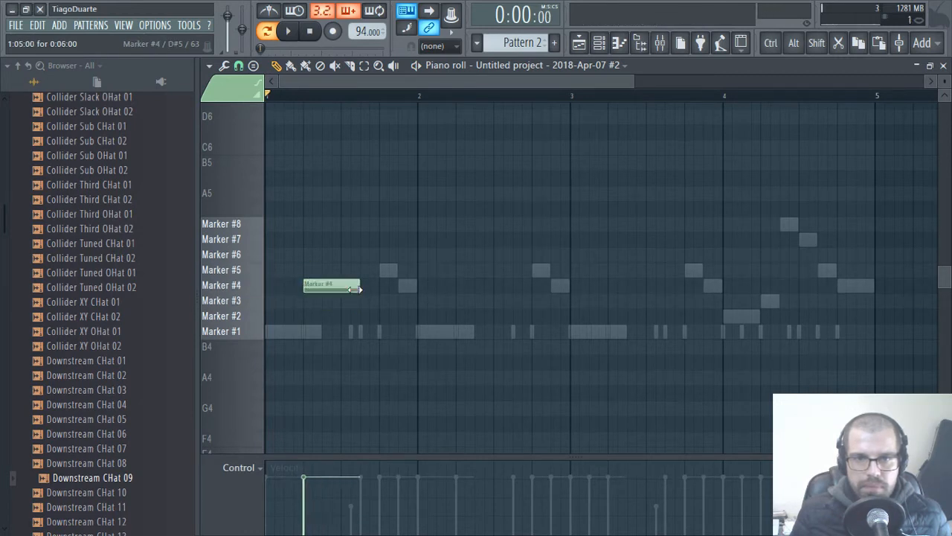
pyautogui.press('space')
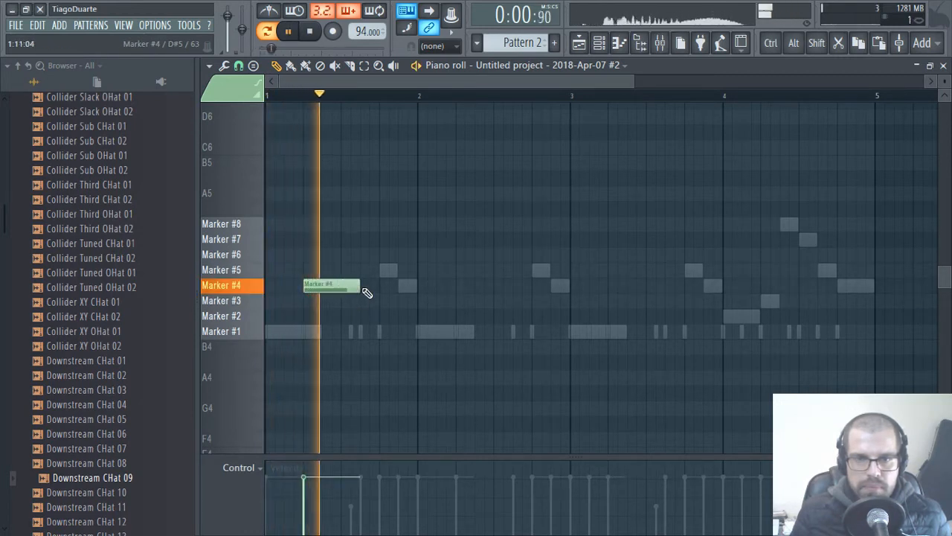
# Try a four-step Marker #4 note at step 7 followed by a two-step Marker #6 note at step 11, playing the result
pyautogui.press('space')
pyautogui.moveTo(339, 286)
pyautogui.mouseDown()
pyautogui.moveTo(380, 272)
pyautogui.moveTo(362, 255)
pyautogui.mouseUp()
pyautogui.press('space')
pyautogui.click(366, 270)
pyautogui.press('space')
pyautogui.press('space')
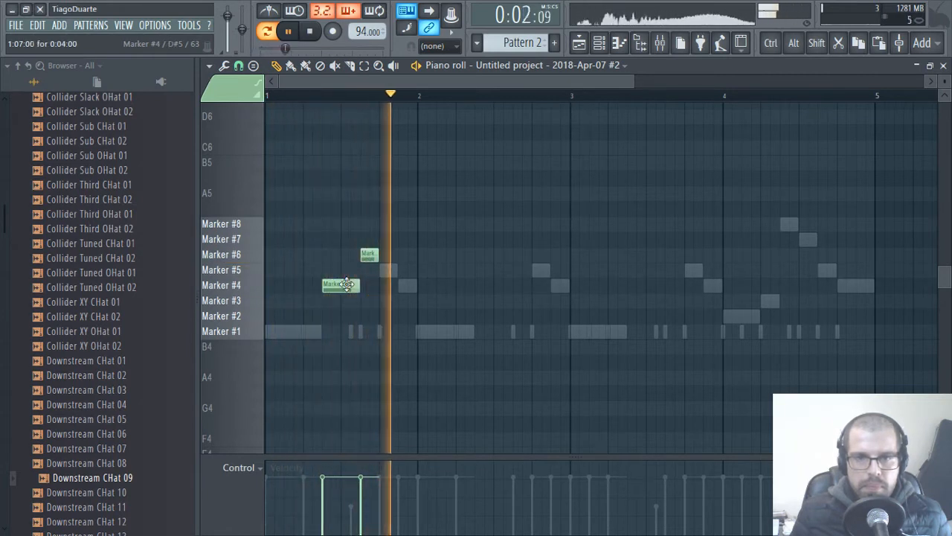
# Remove the Marker #4 note and replace the Marker #6 note with a six-step Marker #2 note at step 7 of bar 1
pyautogui.rightClick(346, 284)
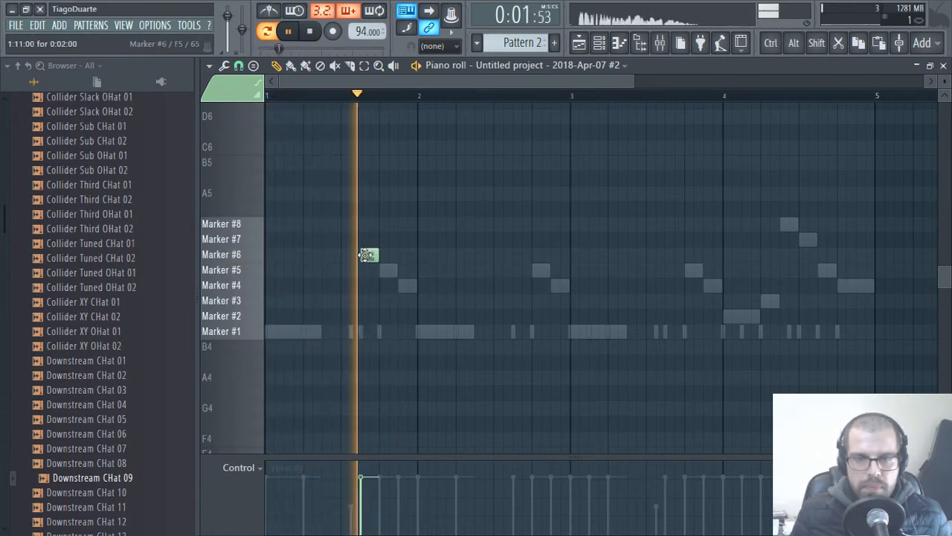
pyautogui.press('space')
pyautogui.moveTo(367, 255)
pyautogui.mouseDown()
pyautogui.moveTo(326, 291)
pyautogui.moveTo(322, 309)
pyautogui.moveTo(347, 317)
pyautogui.mouseUp()
# Play the pattern while adding six-step notes at step 7: Marker #2 in bar 2 and Marker #3 in bar 3
pyautogui.press('space')
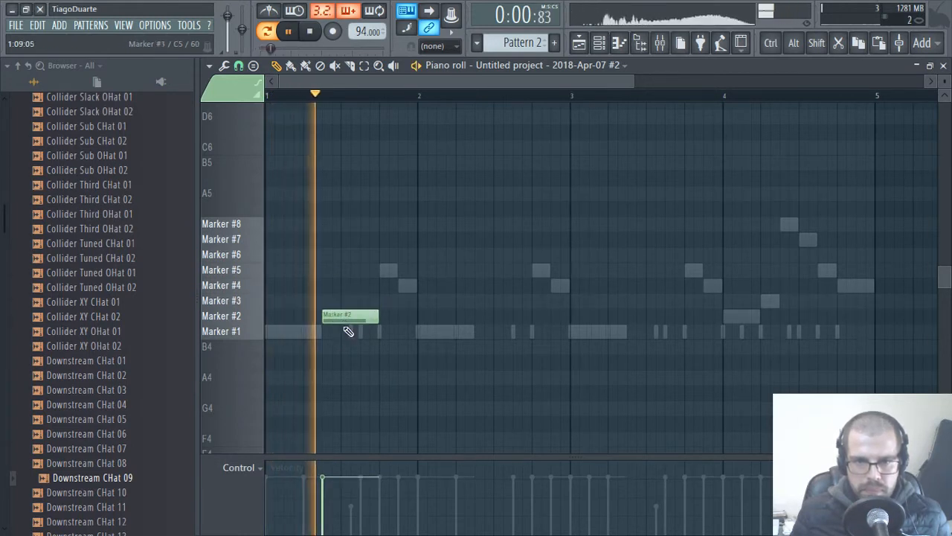
pyautogui.click(484, 317)
pyautogui.moveTo(595, 317)
pyautogui.mouseDown()
pyautogui.moveTo(655, 313)
pyautogui.moveTo(653, 300)
pyautogui.moveTo(663, 300)
pyautogui.mouseUp()
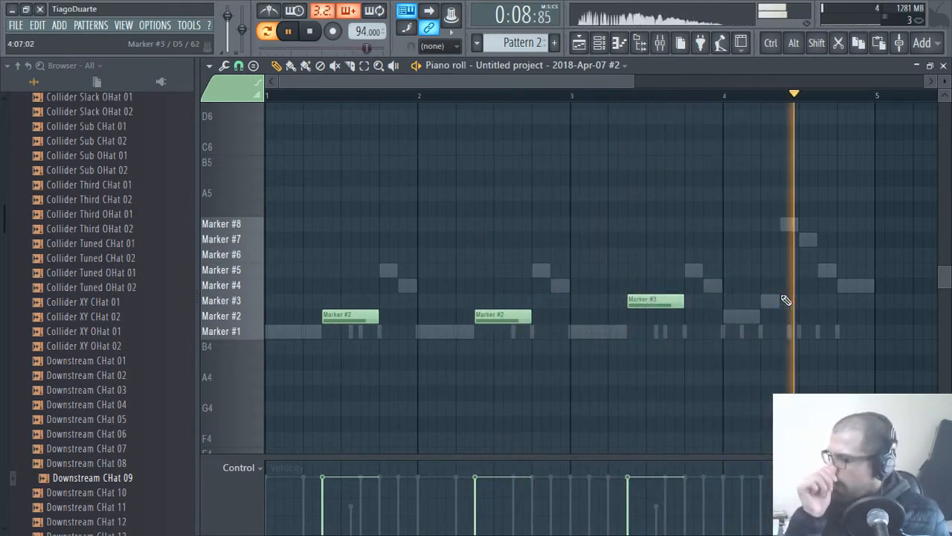
# Leave the note editor and slightly lower the volume of the Sample 2 mixer track
pyautogui.press('F7')
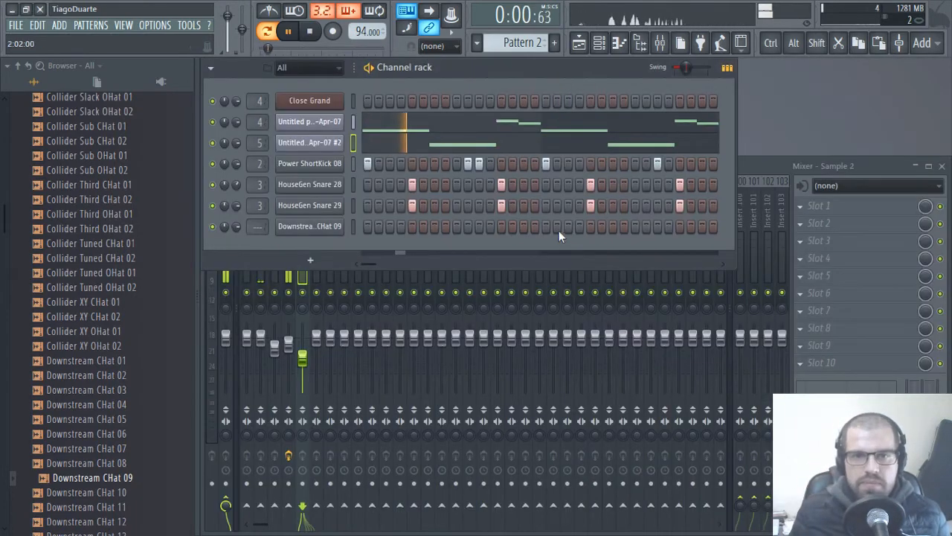
pyautogui.moveTo(303, 362); pyautogui.dragTo(305, 372)
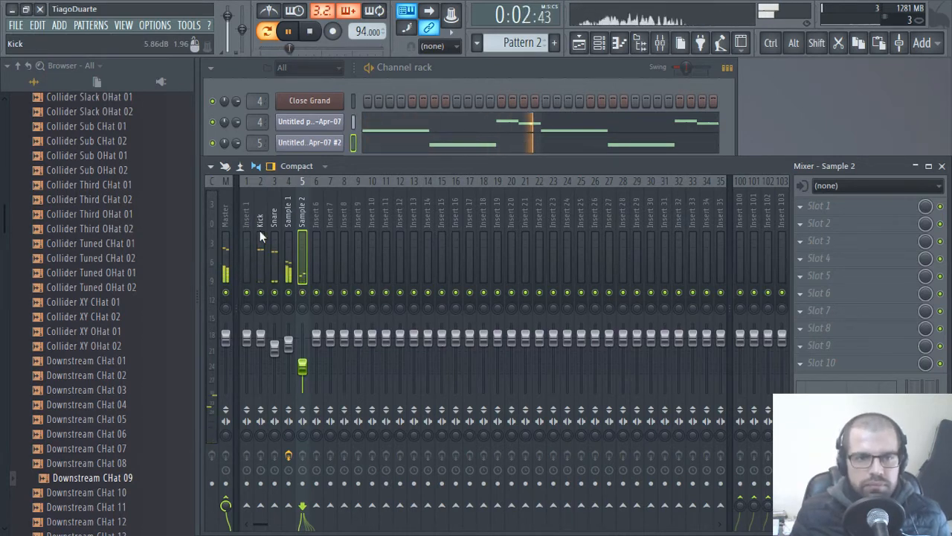
pyautogui.scroll(20, 102, 215)
pyautogui.scroll(-7, 88, 245)
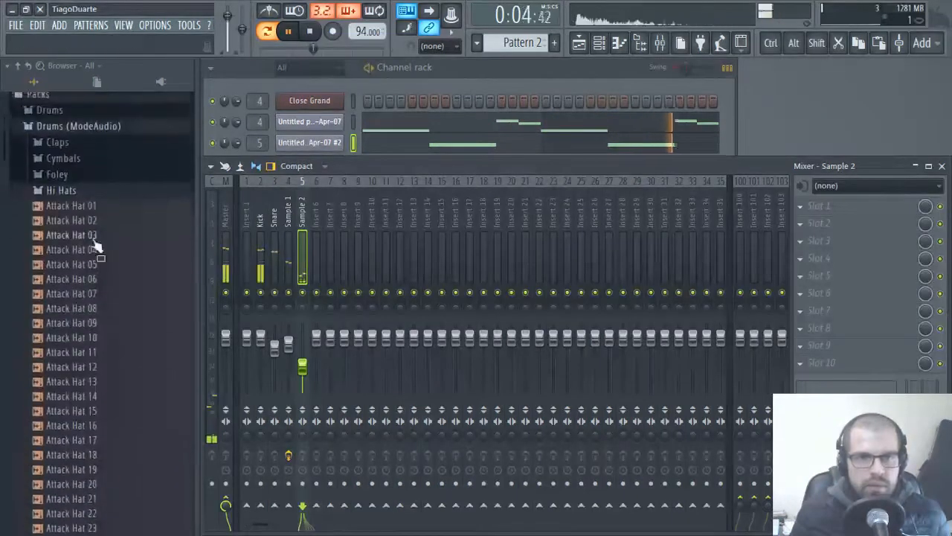
# Fill every second step of the Downstream CHat 09 channel in Pattern 2
pyautogui.click(479, 77)
pyautogui.rightClick(320, 228)
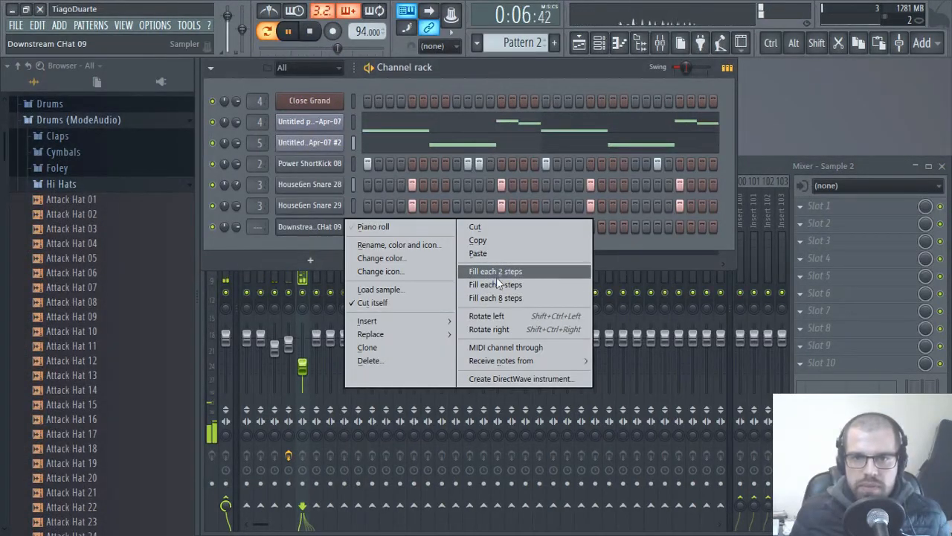
pyautogui.click(534, 272)
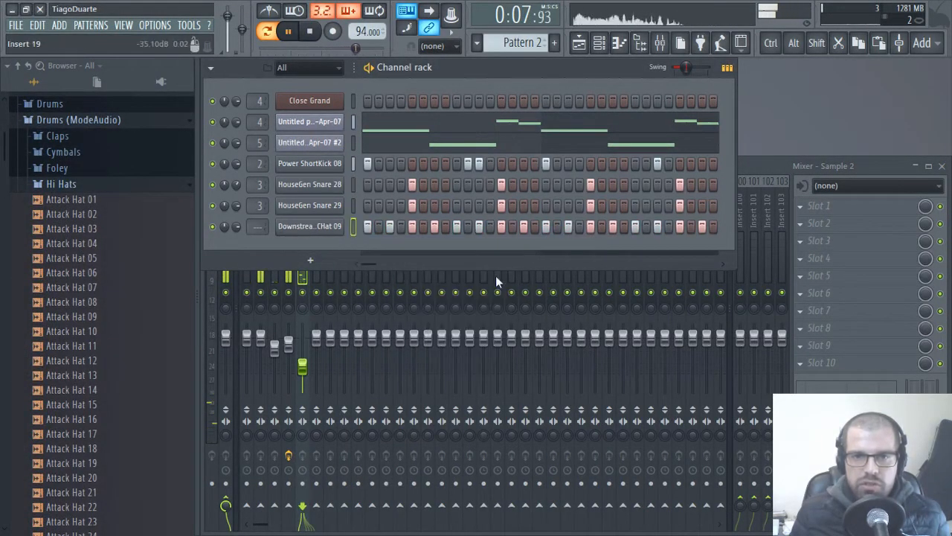
# Assign the Downstream CHat 09 channel to mixer track 6 and lower that track's volume to -16.1 dB
pyautogui.moveTo(261, 229); pyautogui.dragTo(261, 217)
pyautogui.click(310, 276)
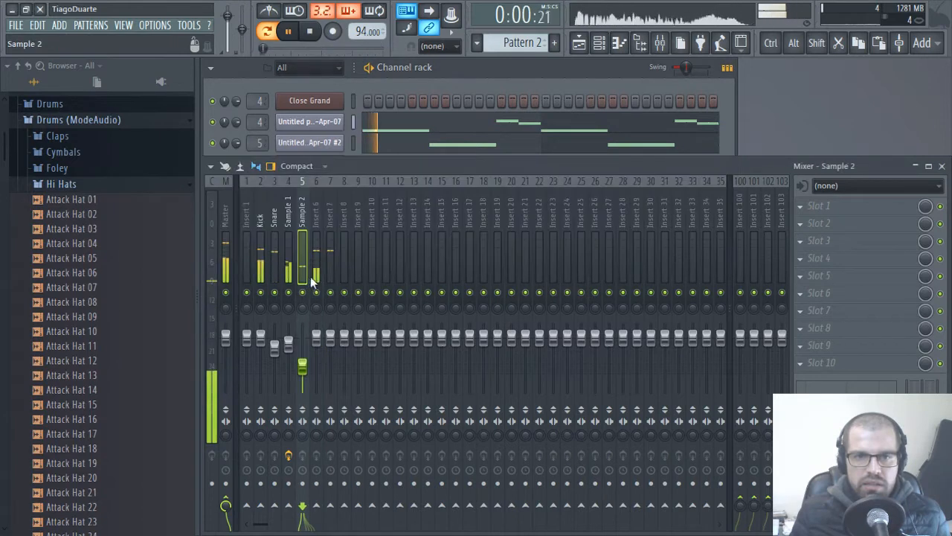
pyautogui.moveTo(317, 338); pyautogui.dragTo(317, 370)
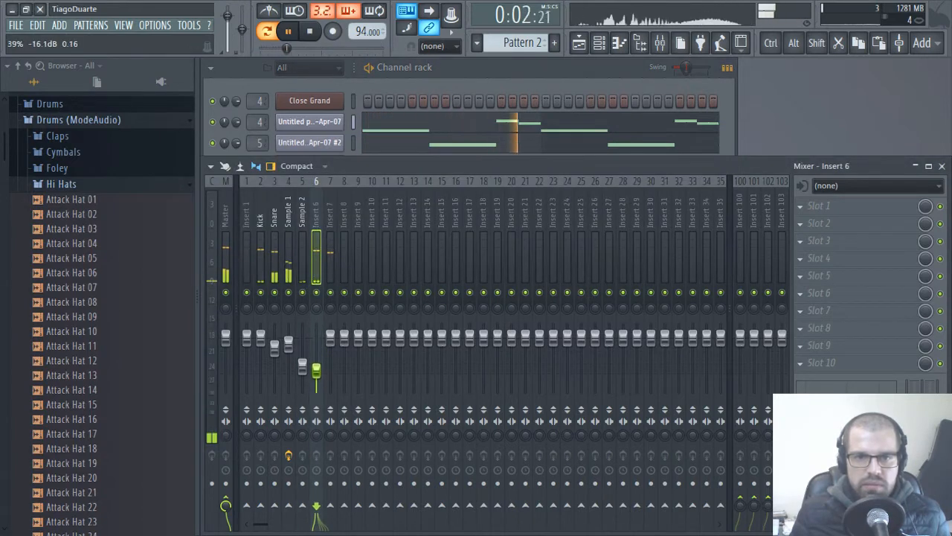
# Move the hat's mixer track ahead of the two sample tracks to position 4 and name it "Hi hats"
pyautogui.scroll(2, 317, 214)
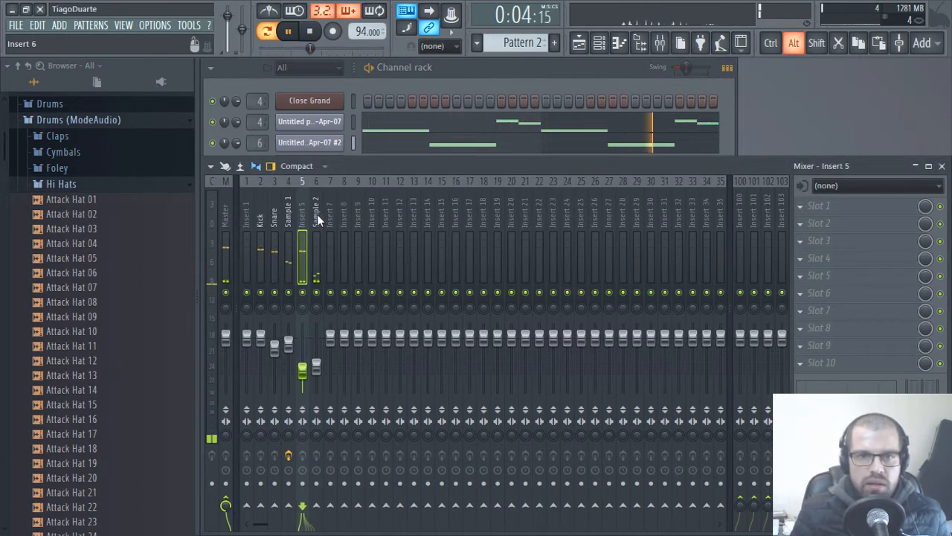
pyautogui.keyDown('shift'); pyautogui.click(320, 216); pyautogui.keyUp('shift')
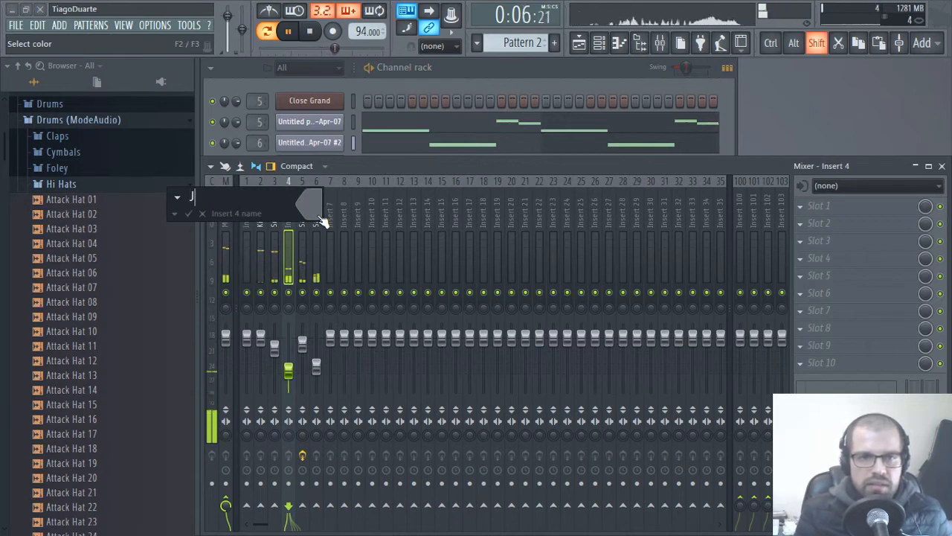
pyautogui.write('Hi hats')
pyautogui.press('Return')
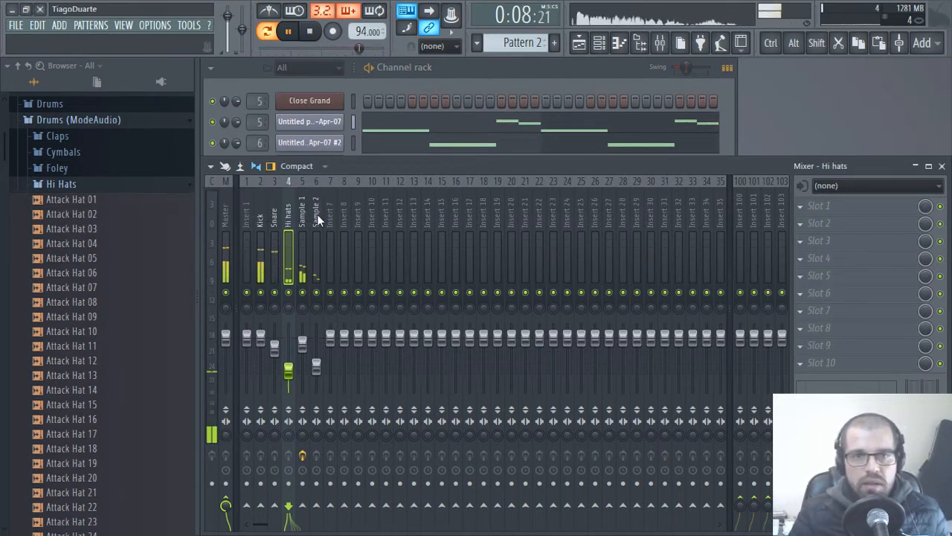
# Route the mixer tracks from Kick through Sample 2 only to Insert 1 while the pattern plays
pyautogui.moveTo(316, 220); pyautogui.dragTo(260, 224)
pyautogui.press('space')
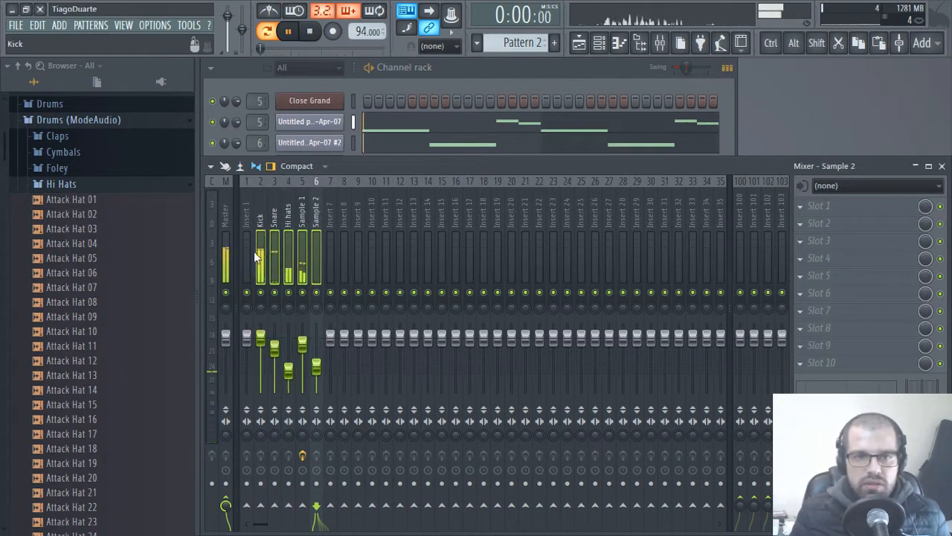
pyautogui.rightClick(247, 505)
pyautogui.click(276, 484)
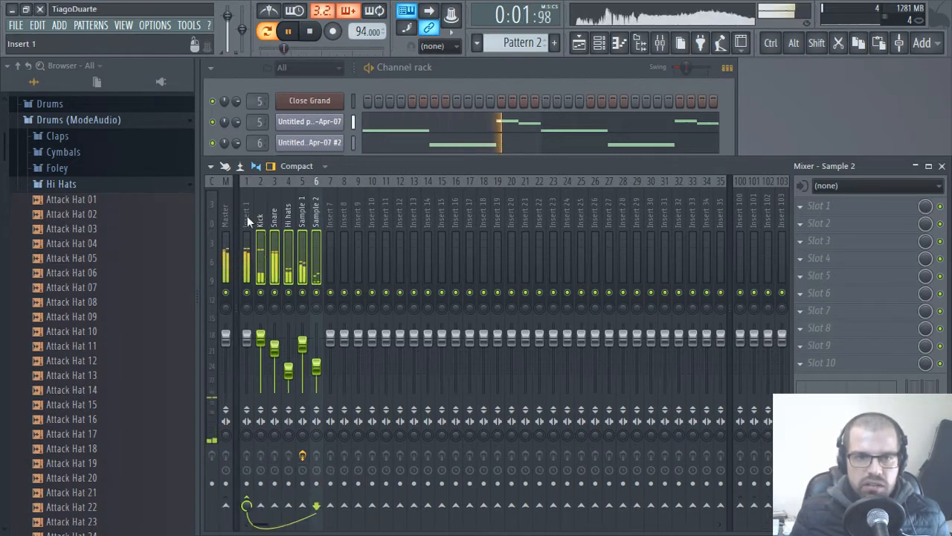
# Rename the Insert 1 mixer track "Mix"
pyautogui.doubleClick(245, 214)
pyautogui.write('Mix')
pyautogui.press('Return')
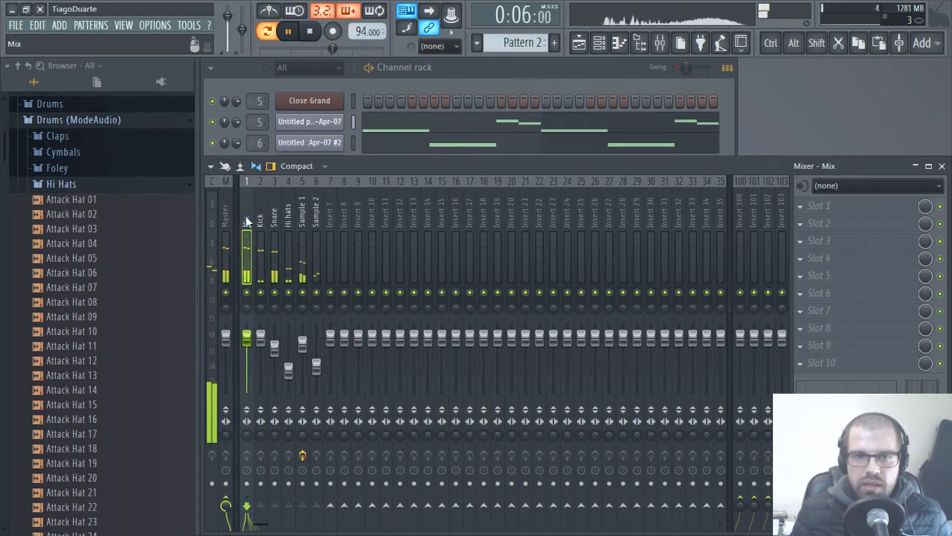
# Load Fruity Limiter into the first effect slot of the Master track
pyautogui.click(225, 238)
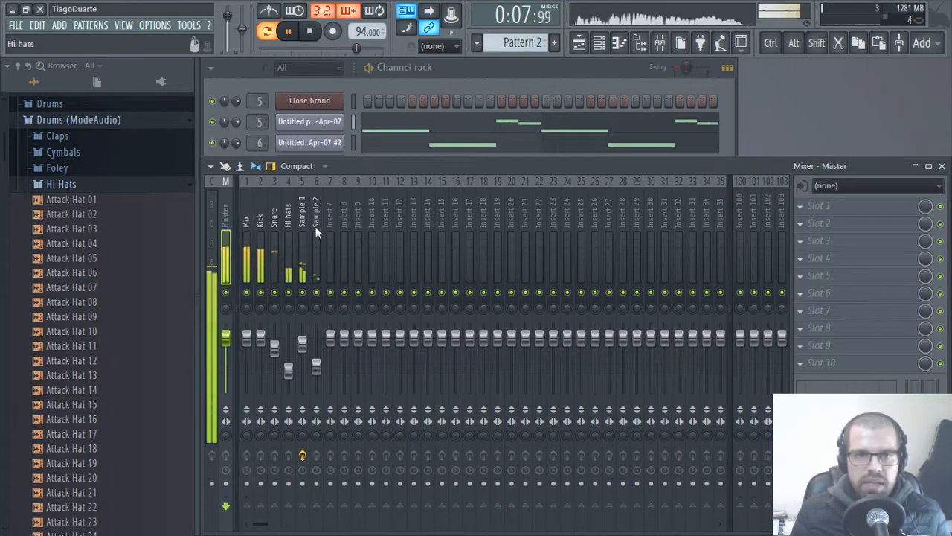
pyautogui.click(826, 206)
pyautogui.moveTo(749, 297)
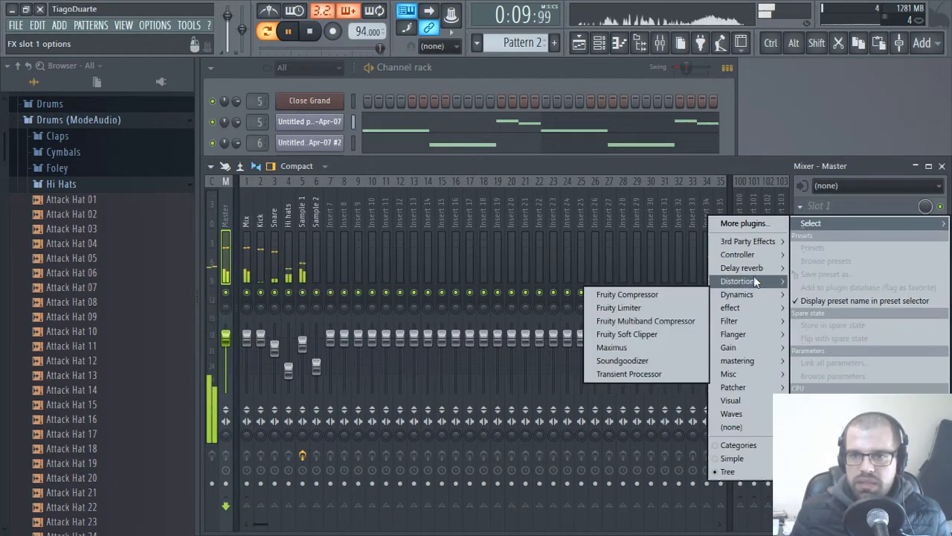
pyautogui.click(617, 306)
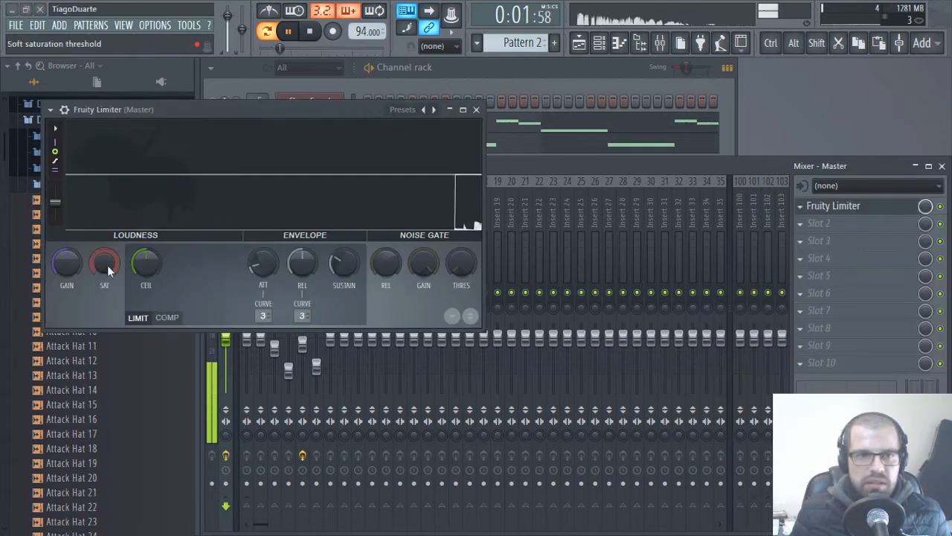
# Raise the gain of the Master track's Fruity Limiter, close it, and select the Mix track
pyautogui.moveTo(63, 273); pyautogui.dragTo(63, 271)
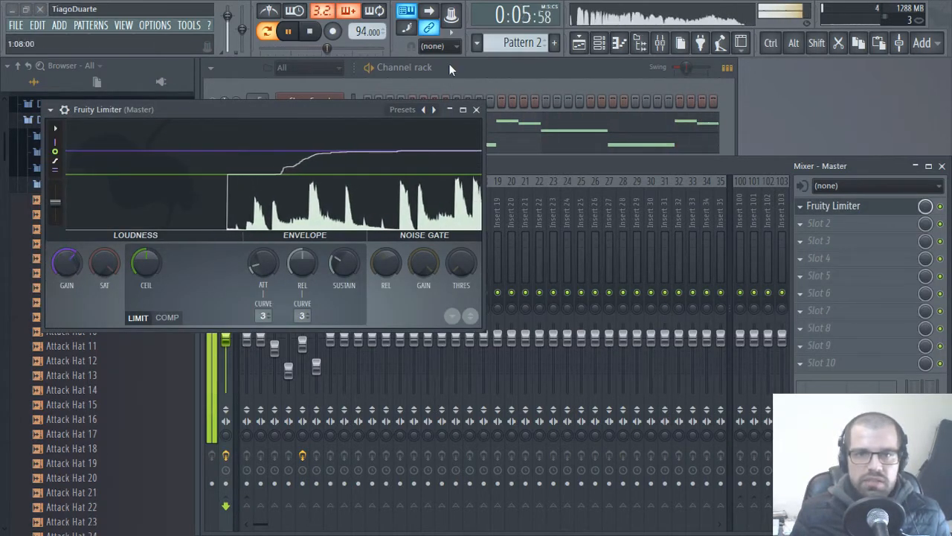
pyautogui.click(476, 109)
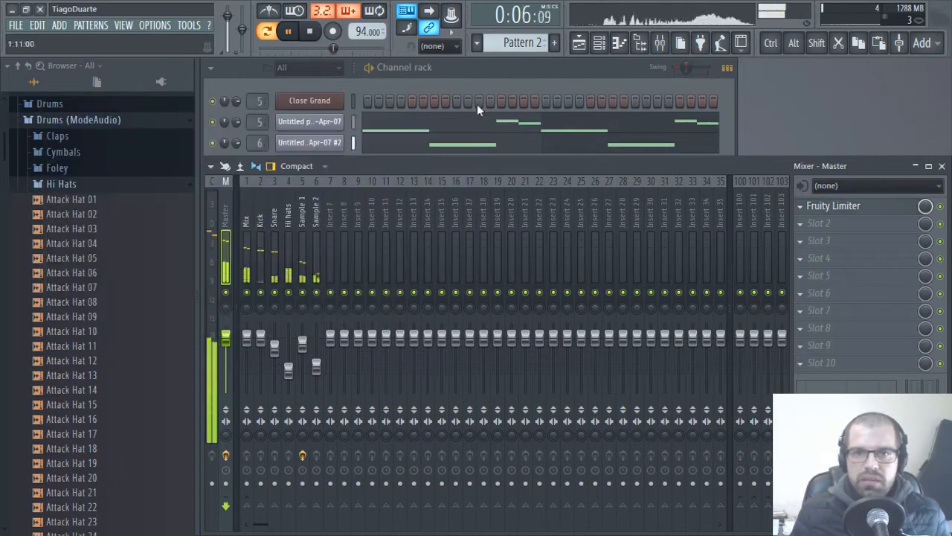
pyautogui.click(252, 206)
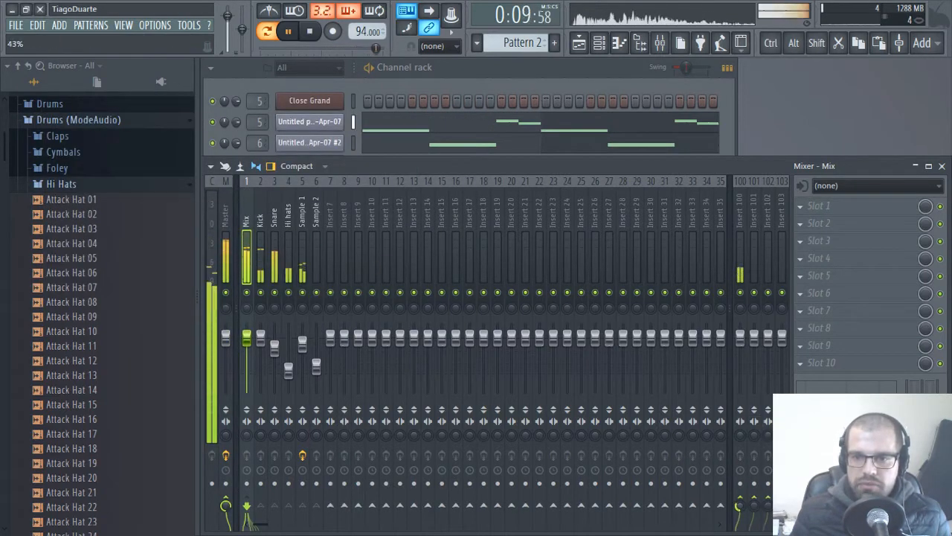
# Load the Waves IR-L full Stereo reverb into the first effect slot of Insert 100
pyautogui.click(743, 208)
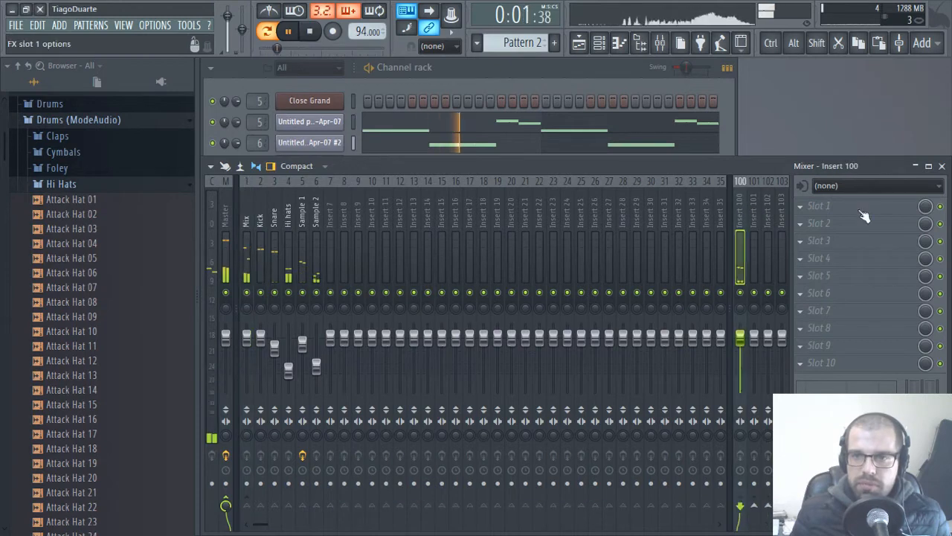
pyautogui.click(863, 214)
pyautogui.moveTo(748, 415)
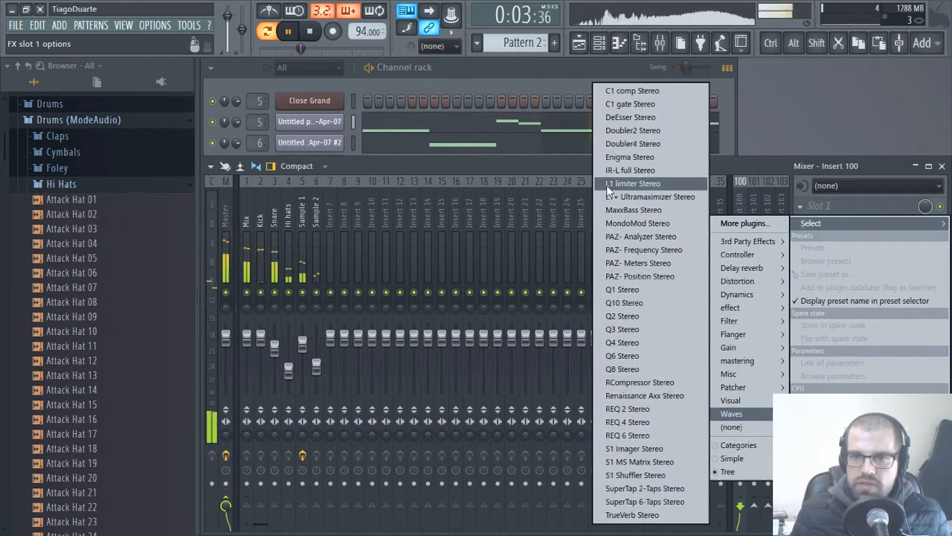
pyautogui.click(630, 170)
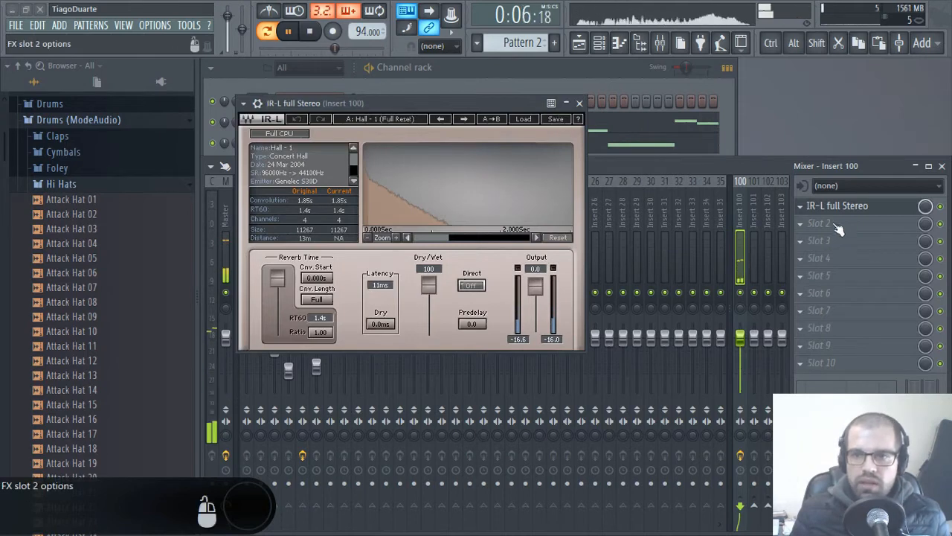
# Add FidelityEQ to the second slot of Insert 100, enable its high-pass filter at about 513 Hz, and close both effect windows
pyautogui.click(794, 224)
pyautogui.moveTo(756, 250)
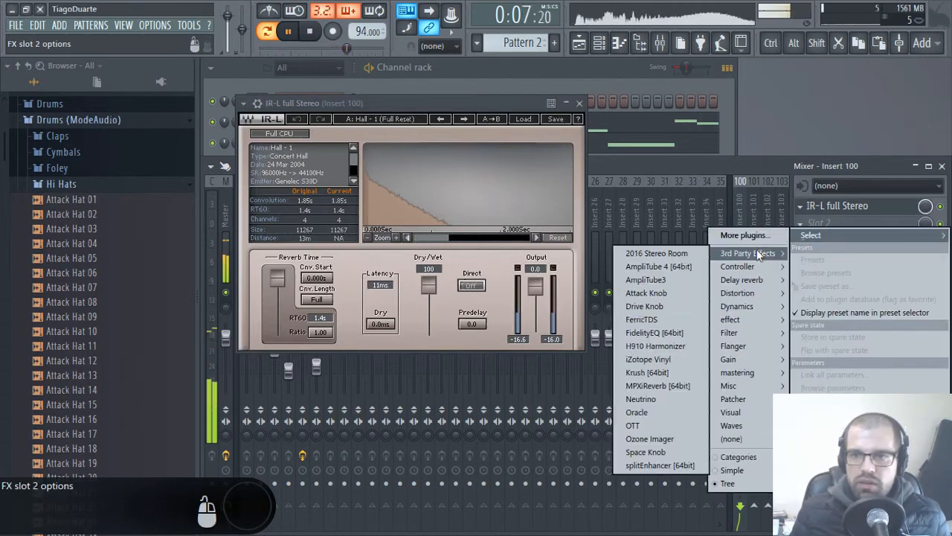
pyautogui.click(659, 333)
pyautogui.click(348, 204)
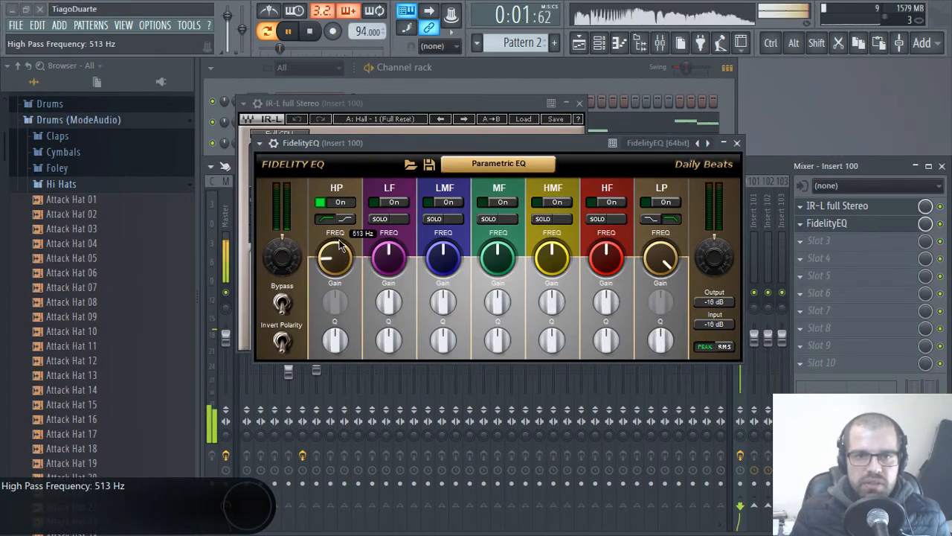
pyautogui.click(737, 143)
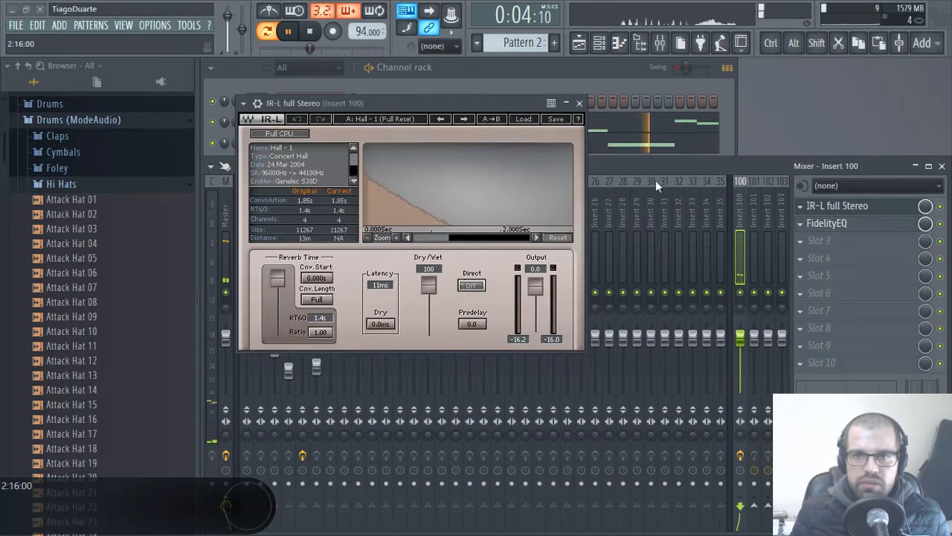
pyautogui.click(580, 103)
# Rename mixer track Insert 100 as "Aux rev"
pyautogui.doubleClick(738, 206)
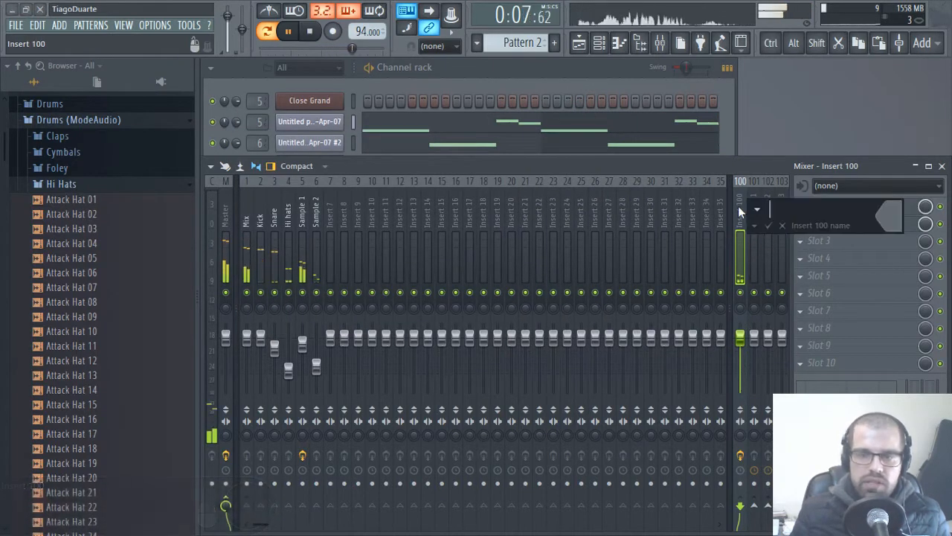
pyautogui.write('Aux rev')
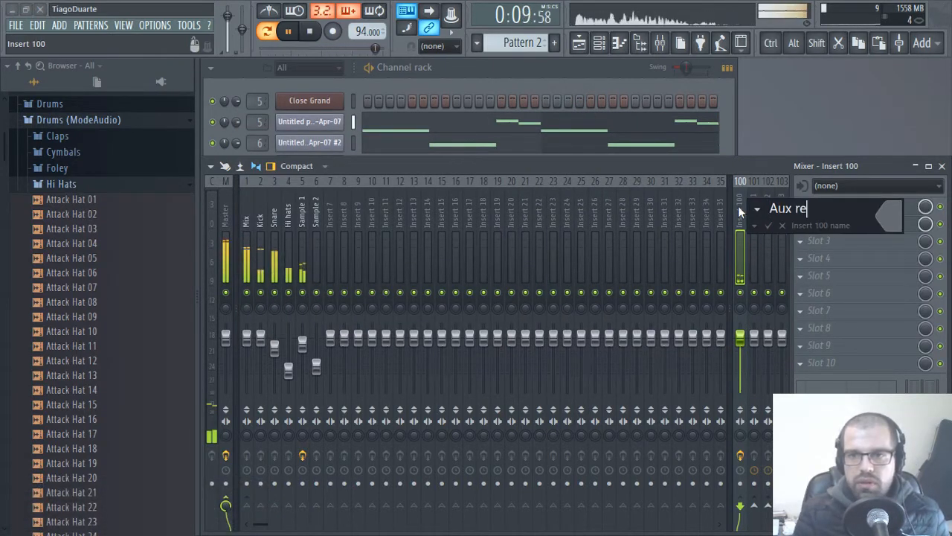
pyautogui.press('Return')
pyautogui.click(321, 208)
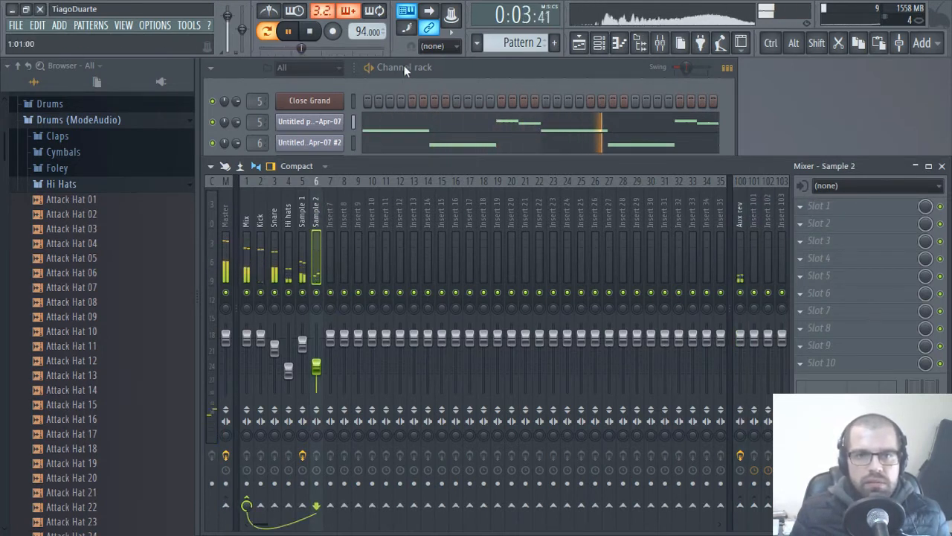
pyautogui.click(303, 214)
pyautogui.click(831, 227)
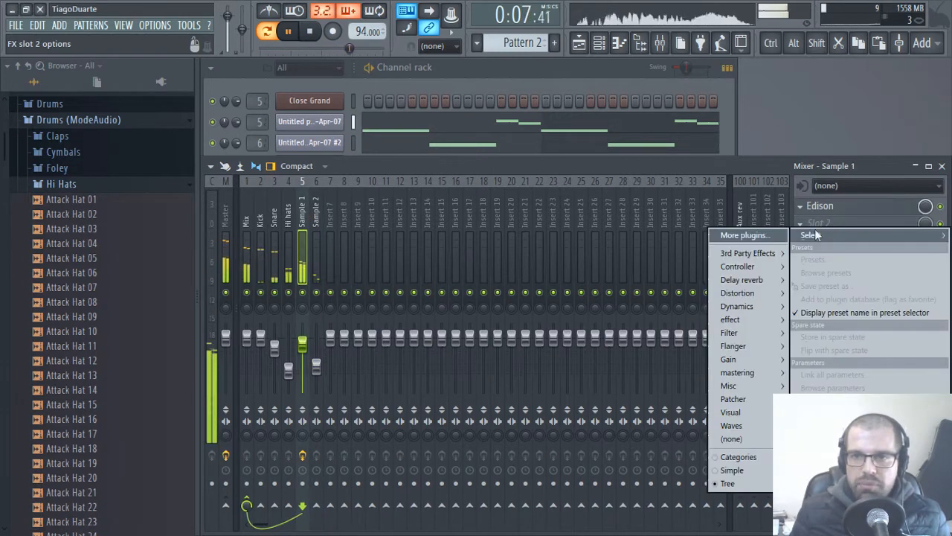
pyautogui.click(637, 159)
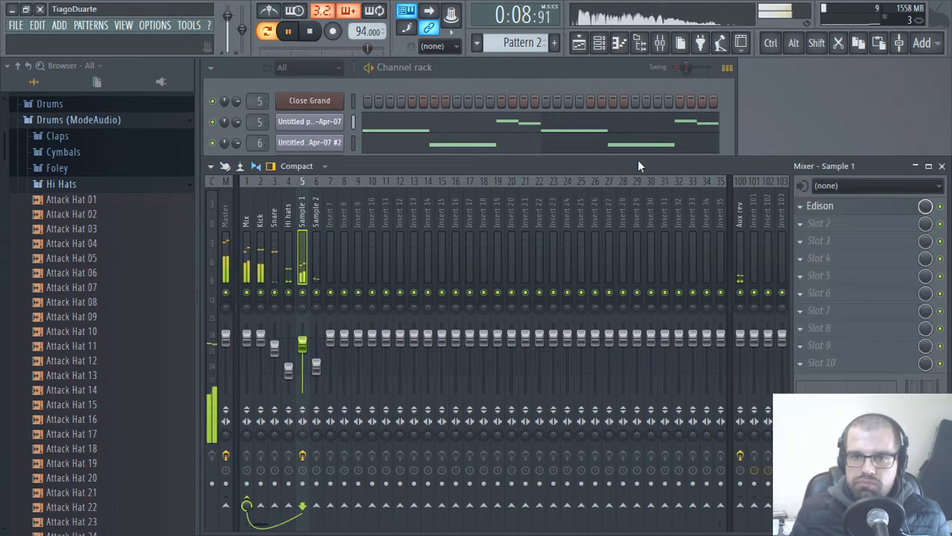
# Add the Acoustic bass from Packs > Instruments > Bass as a new channel in the channel rack, and close its instrument window
pyautogui.click(592, 66)
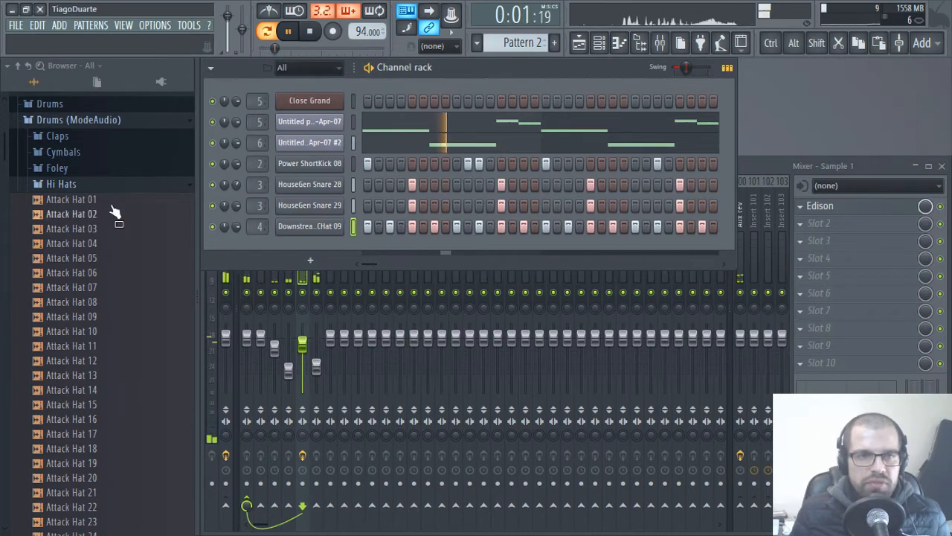
pyautogui.click(96, 185)
pyautogui.click(96, 120)
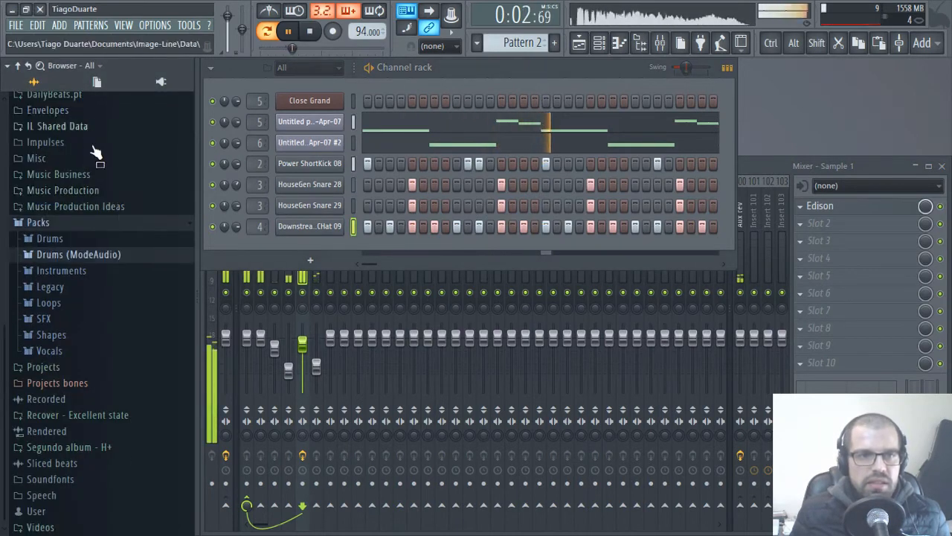
pyautogui.click(71, 222)
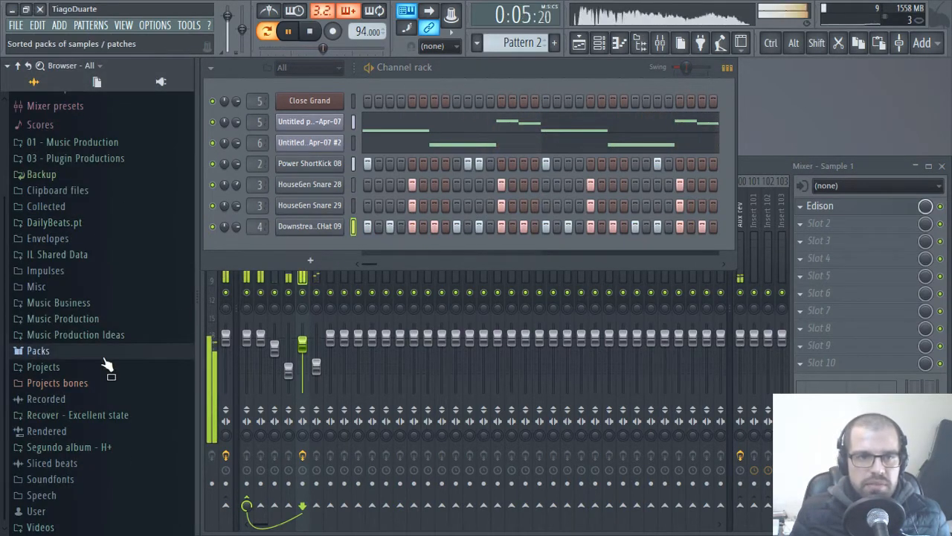
pyautogui.click(38, 350)
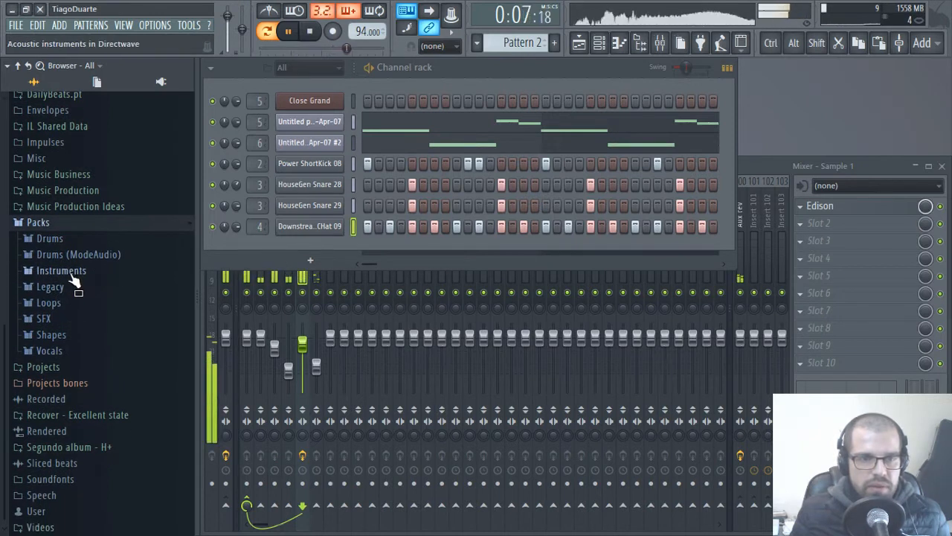
pyautogui.click(73, 272)
pyautogui.click(71, 287)
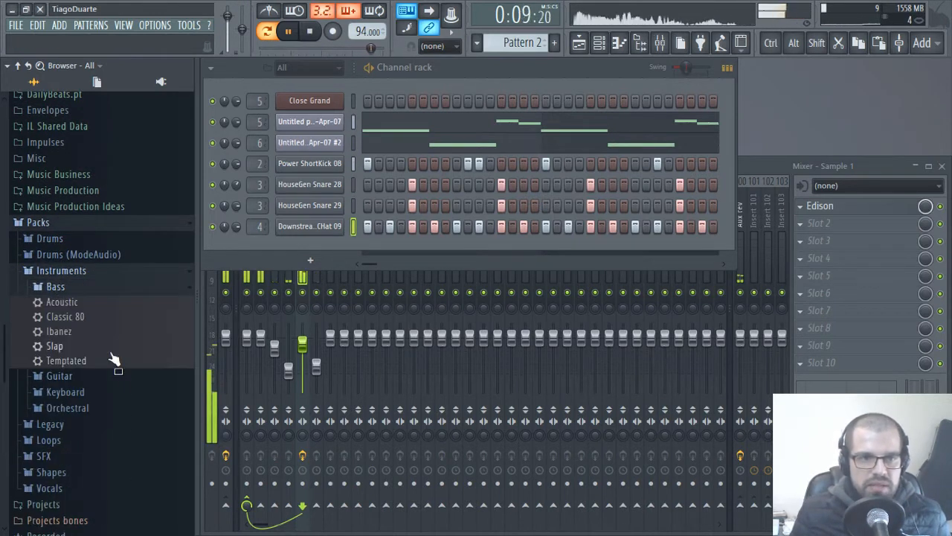
pyautogui.click(73, 303)
pyautogui.moveTo(75, 311); pyautogui.dragTo(317, 249)
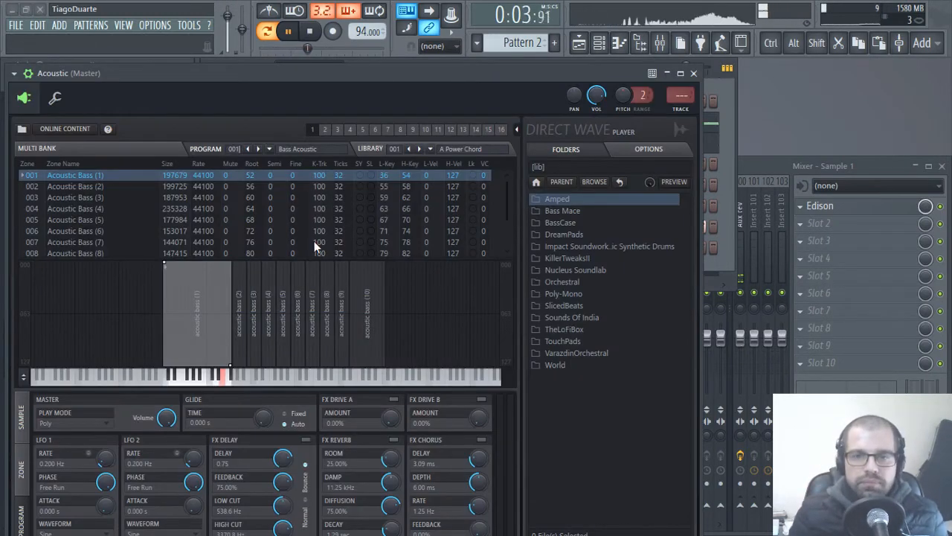
pyautogui.click(693, 74)
# Switch to Pattern 1 and open the Close Grand part in the piano roll
pyautogui.scroll(-1, 503, 37)
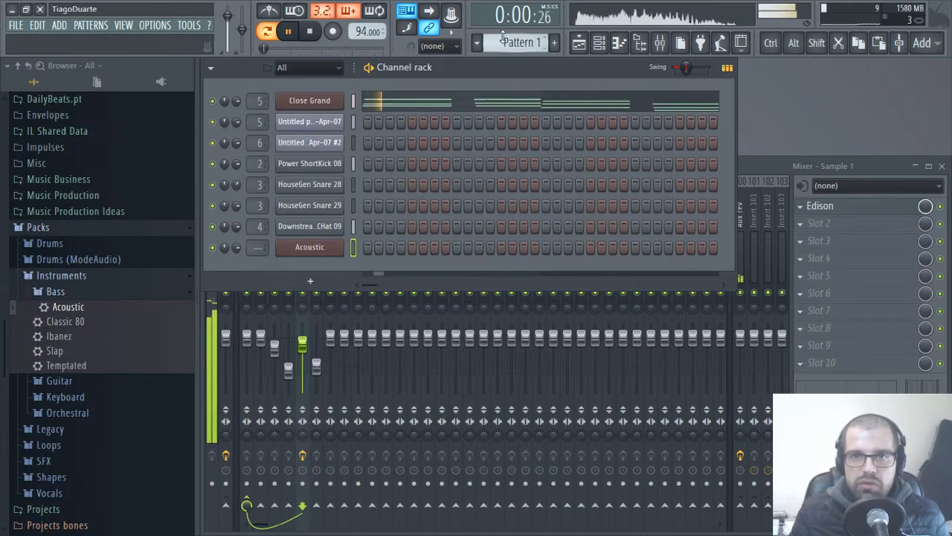
pyautogui.click(469, 112)
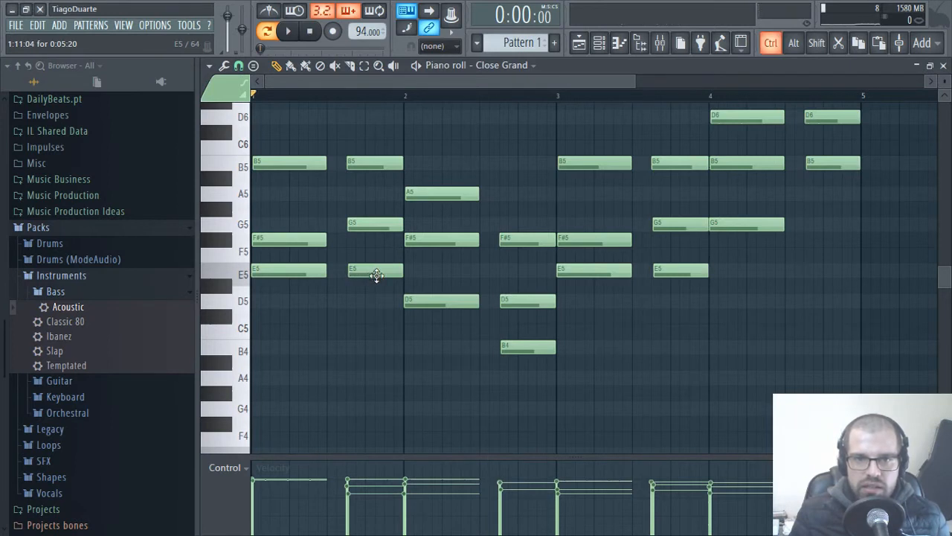
pyautogui.keyDown('ctrl'); pyautogui.keyDown('shift'); pyautogui.click(309, 265); pyautogui.keyUp('shift'); pyautogui.keyUp('ctrl')
pyautogui.keyDown('ctrl'); pyautogui.keyDown('shift'); pyautogui.click(445, 299); pyautogui.keyUp('shift'); pyautogui.keyUp('ctrl')
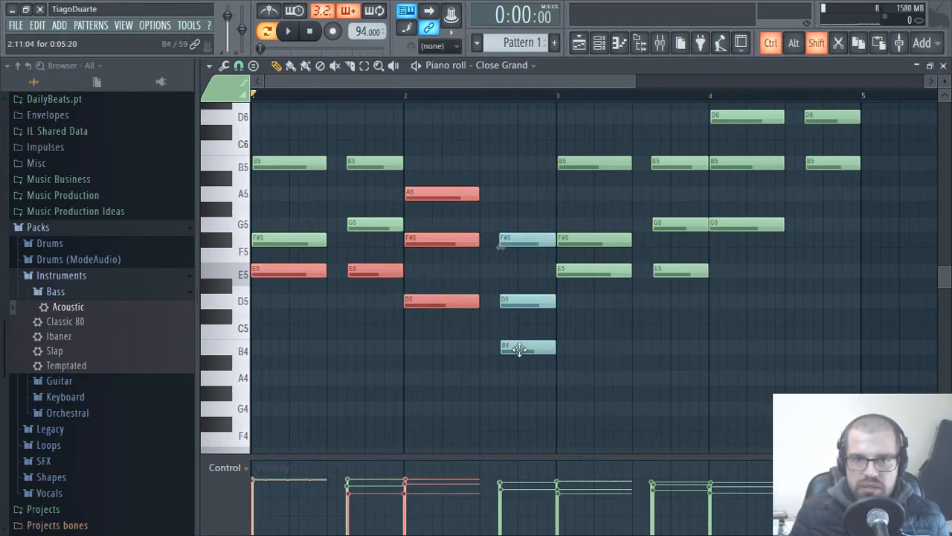
pyautogui.click(444, 357)
pyautogui.moveTo(449, 319); pyautogui.dragTo(451, 303)
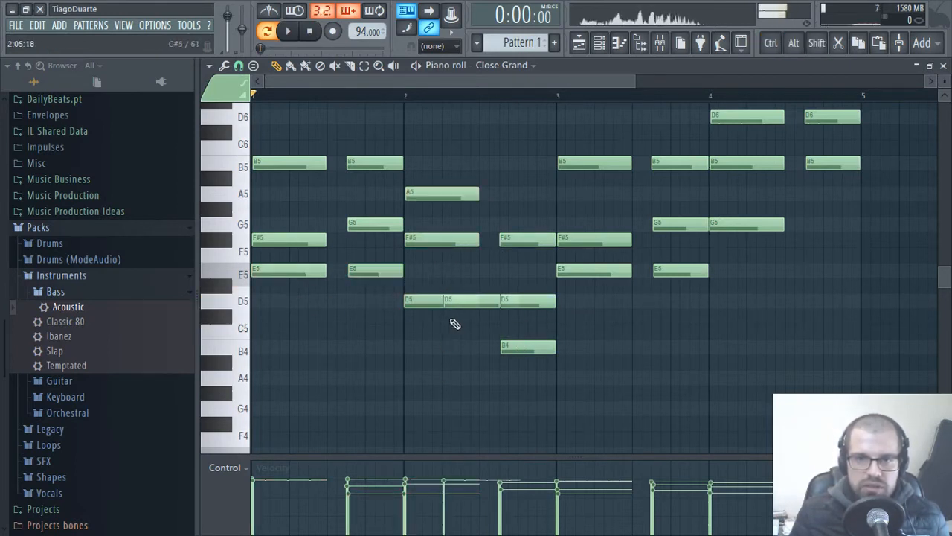
pyautogui.rightClick(489, 304)
# Examine the Close Grand chords one by one from bar 2 to bar 4 to identify the lowest note of each
pyautogui.moveTo(459, 337); pyautogui.dragTo(451, 257)
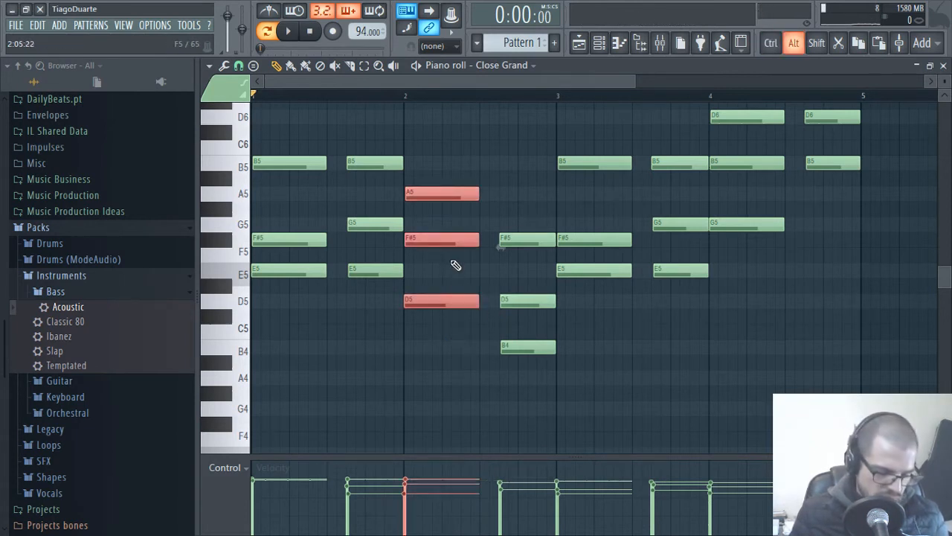
pyautogui.click(460, 341)
pyautogui.moveTo(543, 346); pyautogui.dragTo(519, 314)
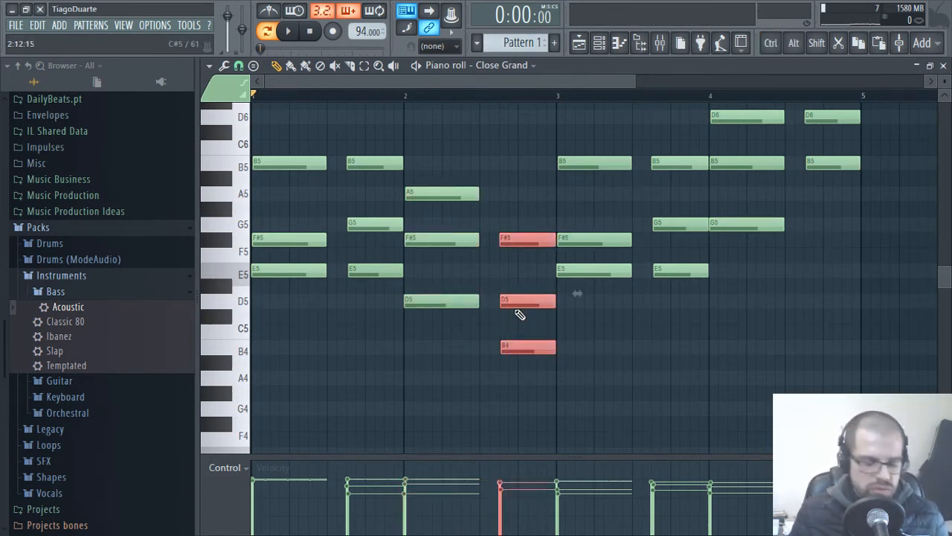
pyautogui.click(693, 382)
pyautogui.moveTo(600, 275)
pyautogui.mouseDown()
pyautogui.moveTo(610, 276)
pyautogui.moveTo(600, 276)
pyautogui.mouseUp()
pyautogui.moveTo(670, 273)
pyautogui.mouseDown()
pyautogui.moveTo(679, 276)
pyautogui.moveTo(668, 274)
pyautogui.mouseUp()
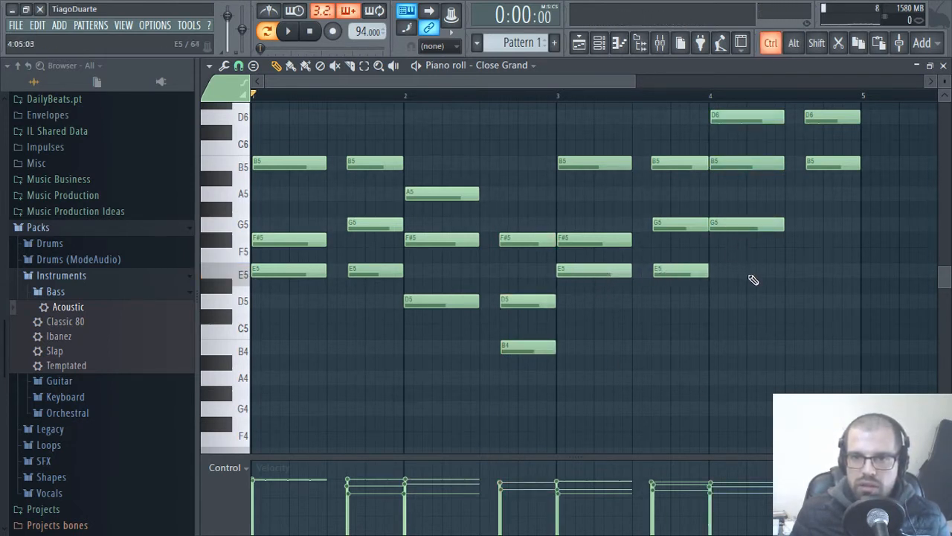
pyautogui.moveTo(753, 279)
pyautogui.mouseDown()
pyautogui.moveTo(736, 203)
pyautogui.moveTo(741, 212)
pyautogui.mouseUp()
pyautogui.keyDown('ctrl'); pyautogui.click(789, 339); pyautogui.keyUp('ctrl')
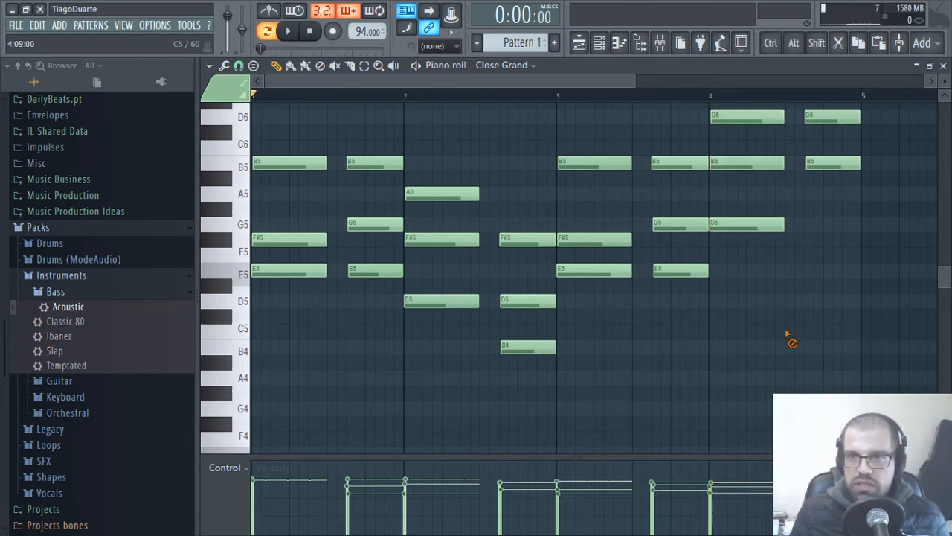
pyautogui.scroll(6, 870, 245)
pyautogui.click(833, 260)
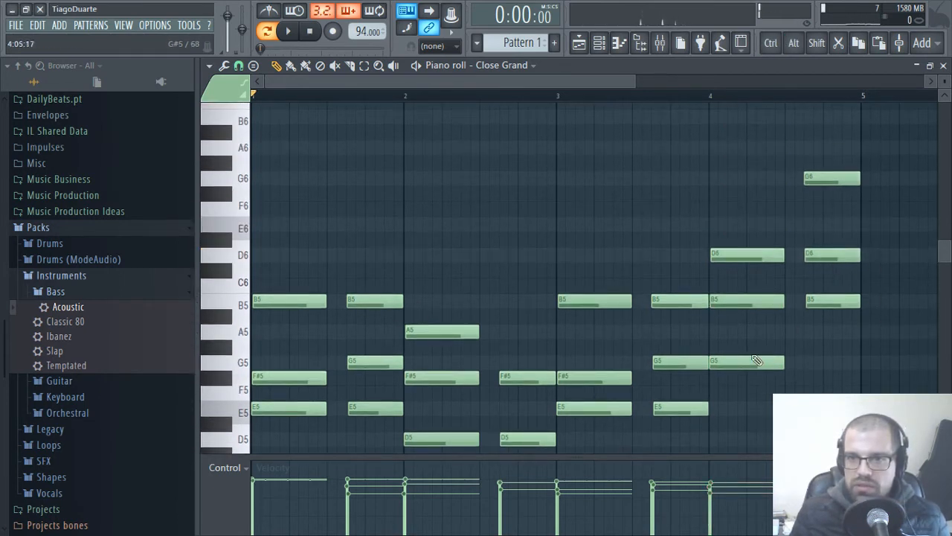
# Select the lowest note of every Close Grand chord, from E5 in bar 1 to B5 in bar 4, copy them, and close the piano roll
pyautogui.scroll(-6, 876, 293)
pyautogui.moveTo(554, 354); pyautogui.dragTo(506, 277)
pyautogui.moveTo(448, 308); pyautogui.dragTo(435, 255)
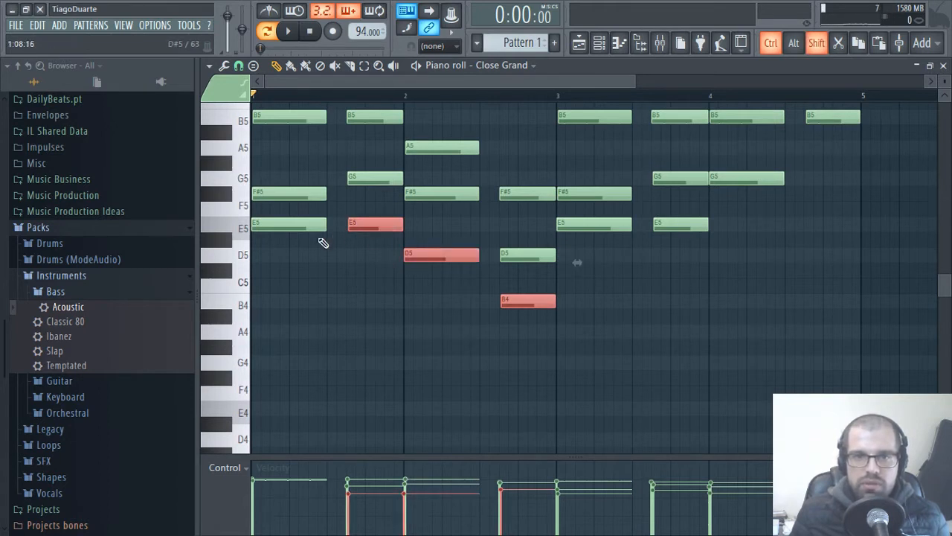
pyautogui.keyDown('ctrl'); pyautogui.click(670, 224); pyautogui.keyUp('ctrl')
pyautogui.keyDown('ctrl'); pyautogui.click(740, 179); pyautogui.keyUp('ctrl')
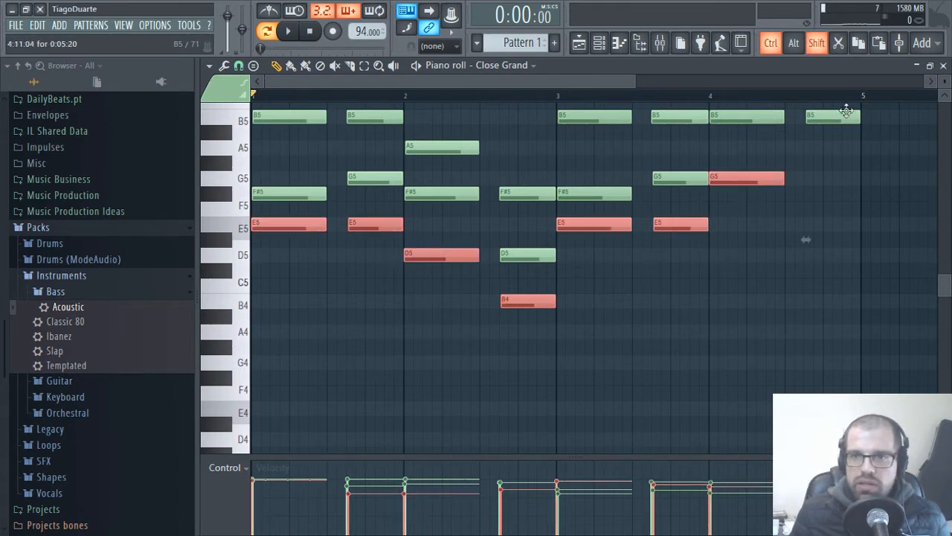
pyautogui.scroll(5, 648, 312)
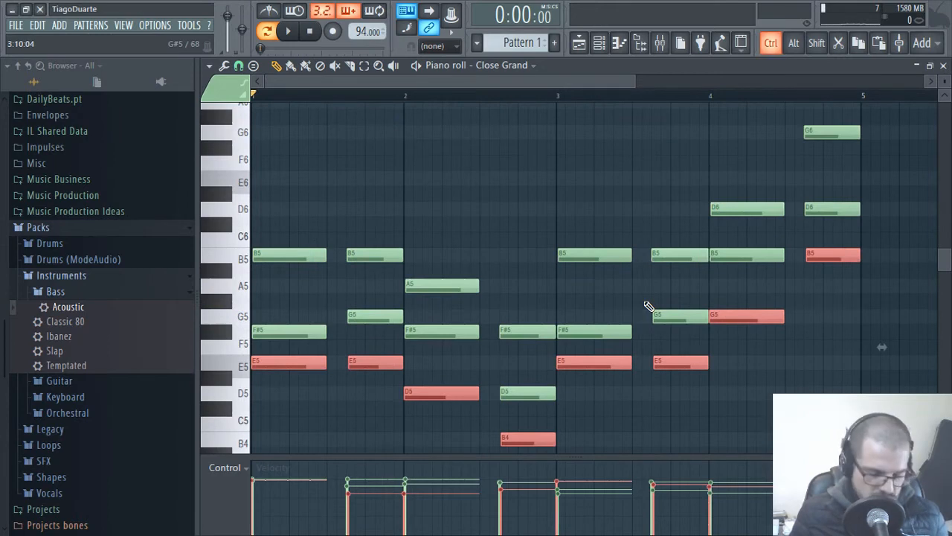
pyautogui.click(944, 65)
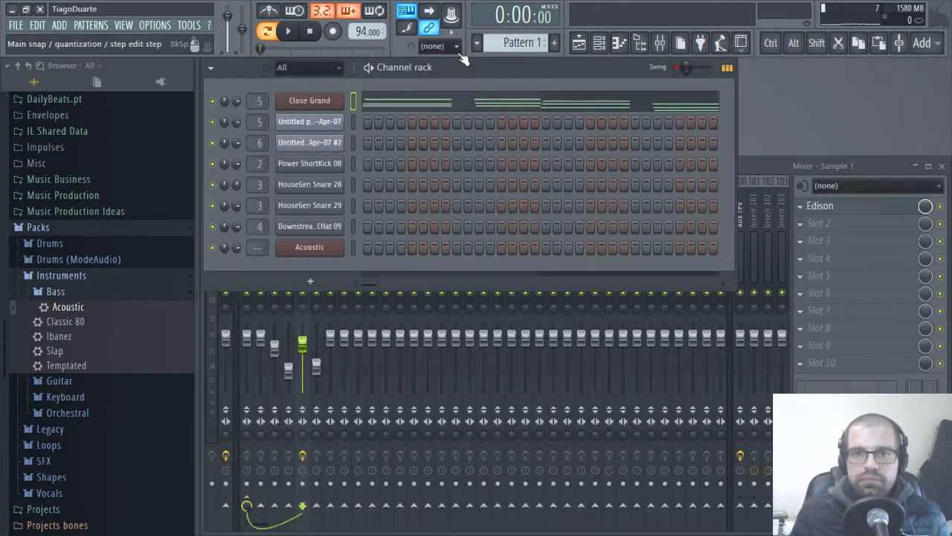
# Paste the copied root notes into the Acoustic bass channel's piano roll in Pattern 2
pyautogui.scroll(-1, 517, 45)
pyautogui.rightClick(313, 247)
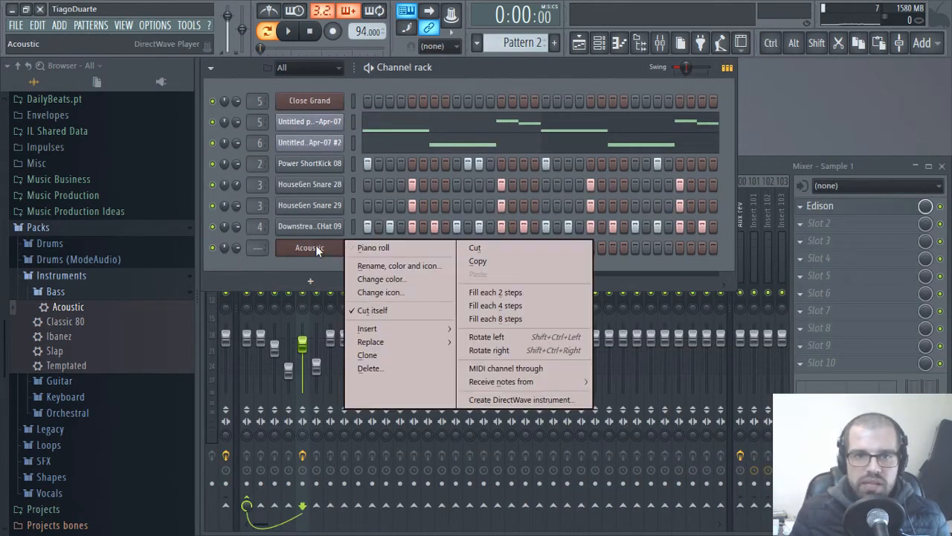
pyautogui.click(386, 248)
pyautogui.hotkey('ctrl', 'v')
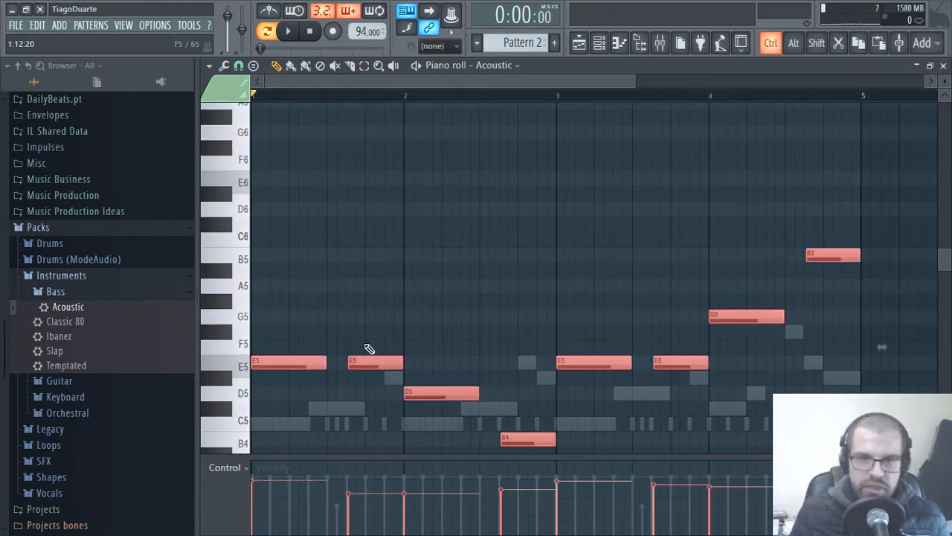
# Transpose all the pasted bass notes down six semitones so the first note is A#4, and play the pattern
pyautogui.scroll(-5, 406, 278)
pyautogui.scroll(3, 405, 279)
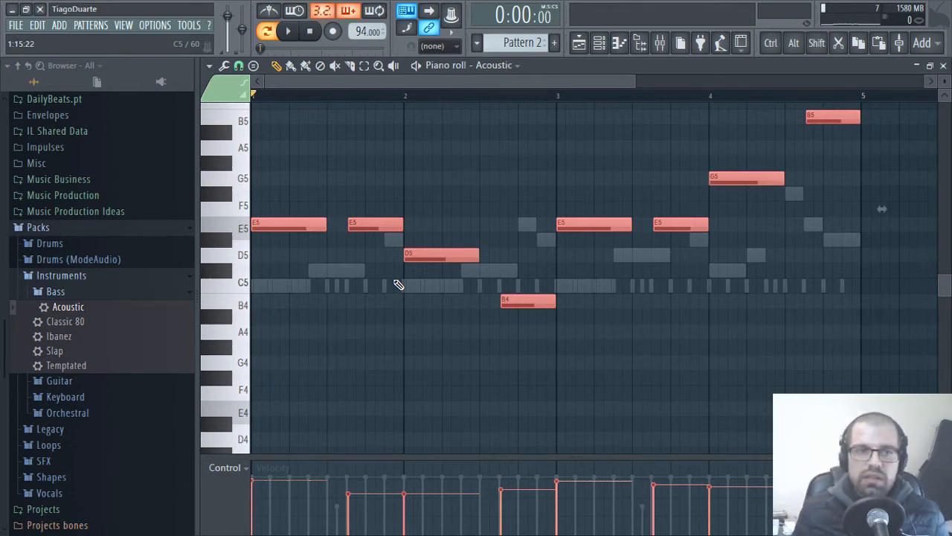
pyautogui.press('Down')
pyautogui.press('Down')
pyautogui.press('Down')
pyautogui.press('Down')
pyautogui.press('Down')
pyautogui.press('Down')
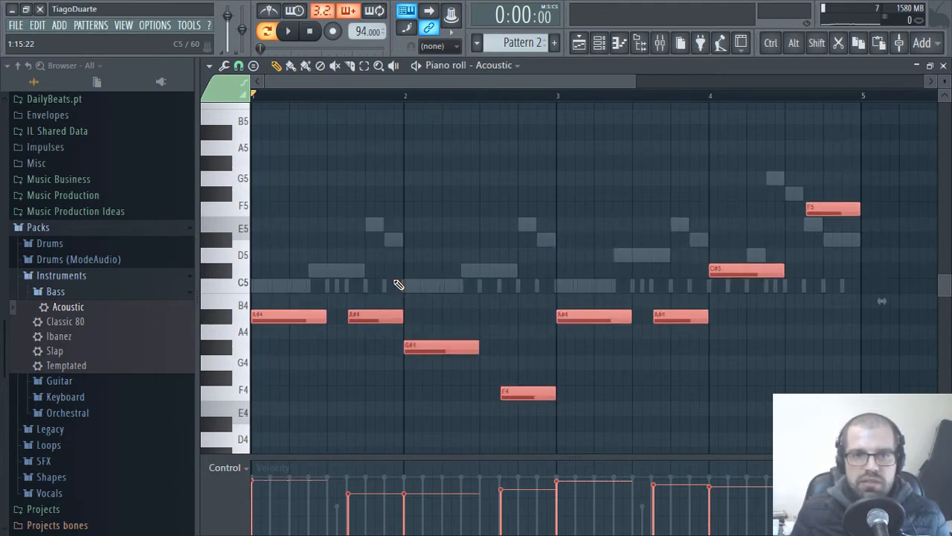
pyautogui.press('space')
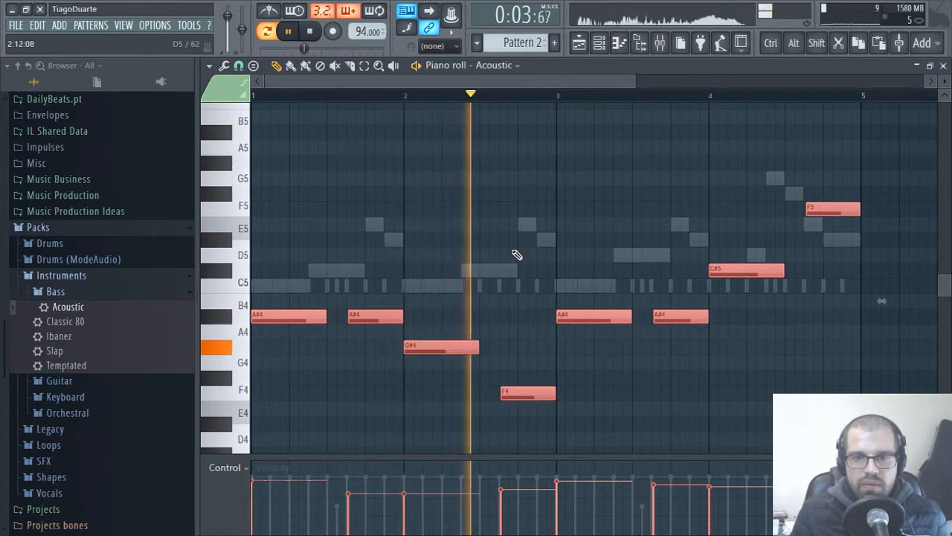
pyautogui.press('space')
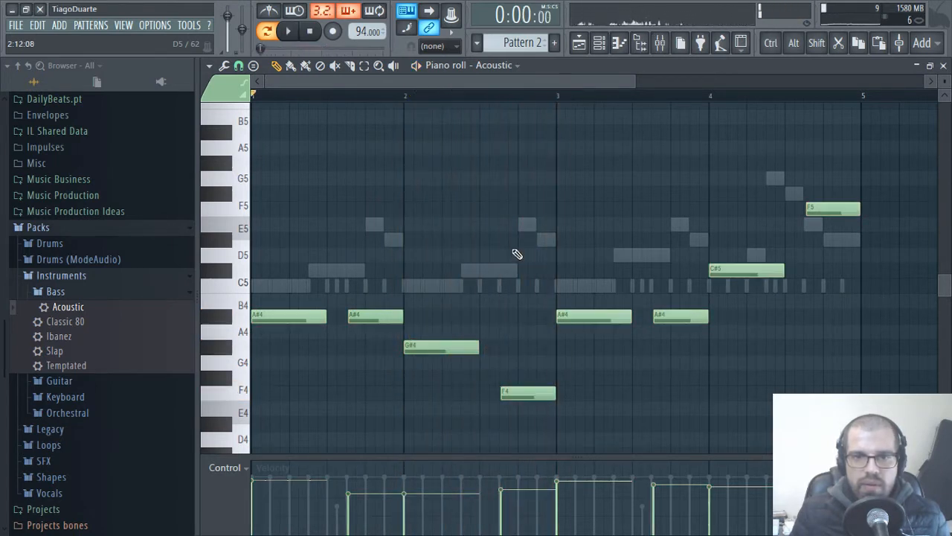
# Try the whole bass line one octave higher and play the pattern back
pyautogui.hotkey('ctrl', 'Up')
pyautogui.scroll(3, 508, 291)
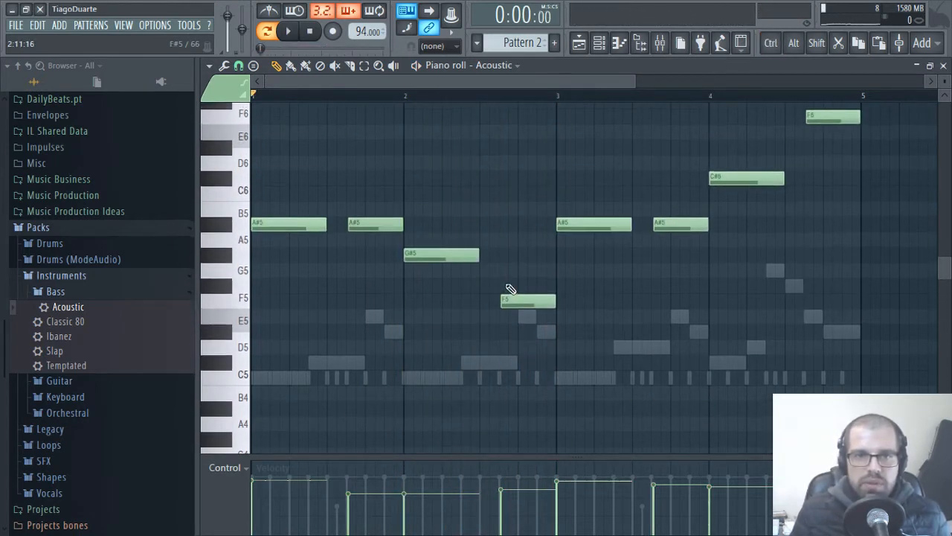
pyautogui.press('space')
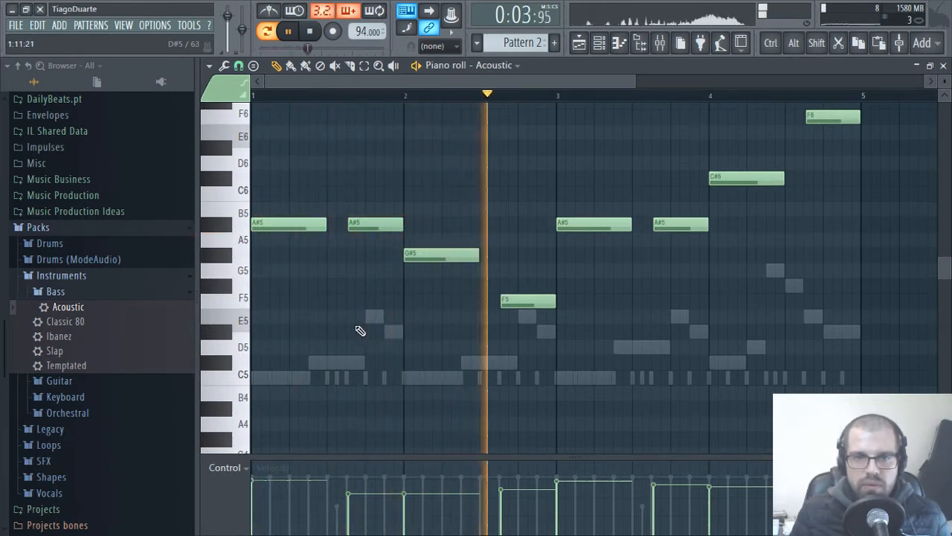
pyautogui.press('space')
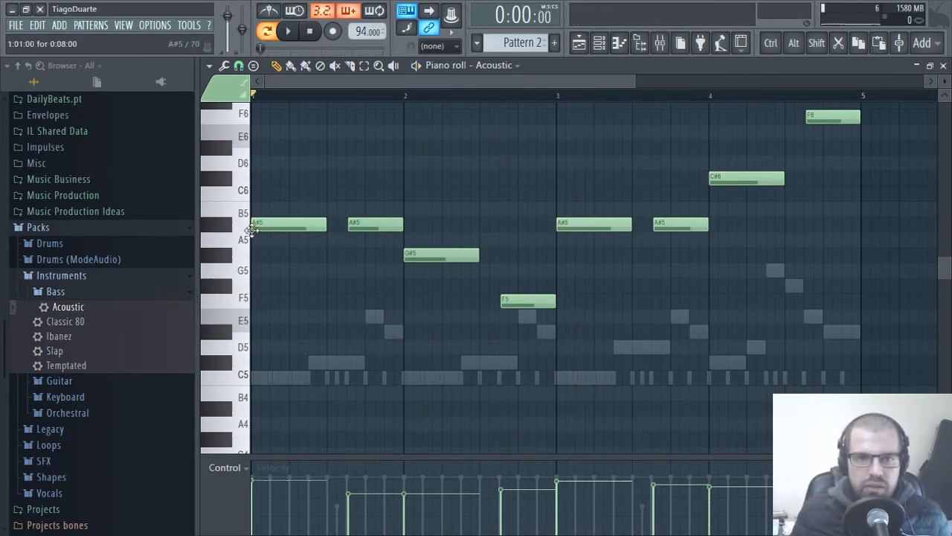
# Set the piano roll's scale highlighting root note to A#
pyautogui.click(210, 66)
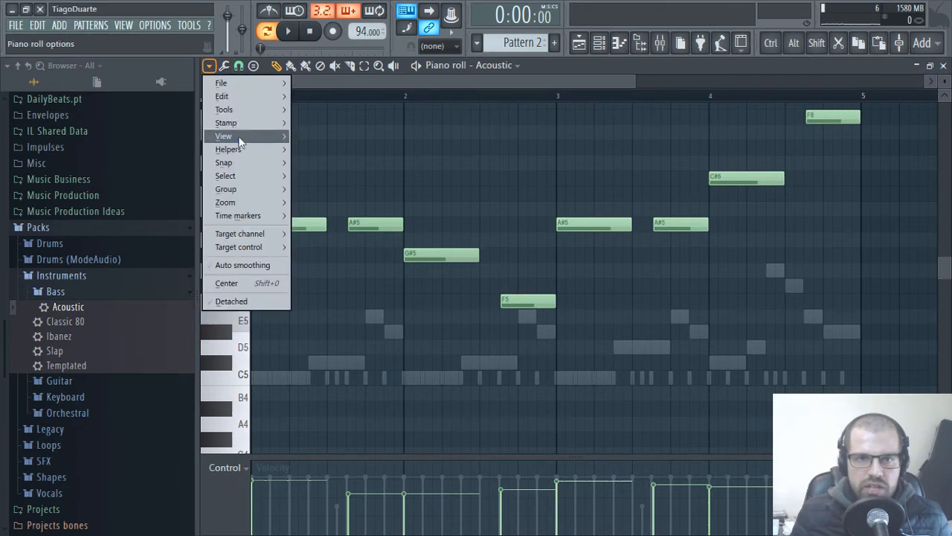
pyautogui.moveTo(243, 148)
pyautogui.moveTo(400, 165)
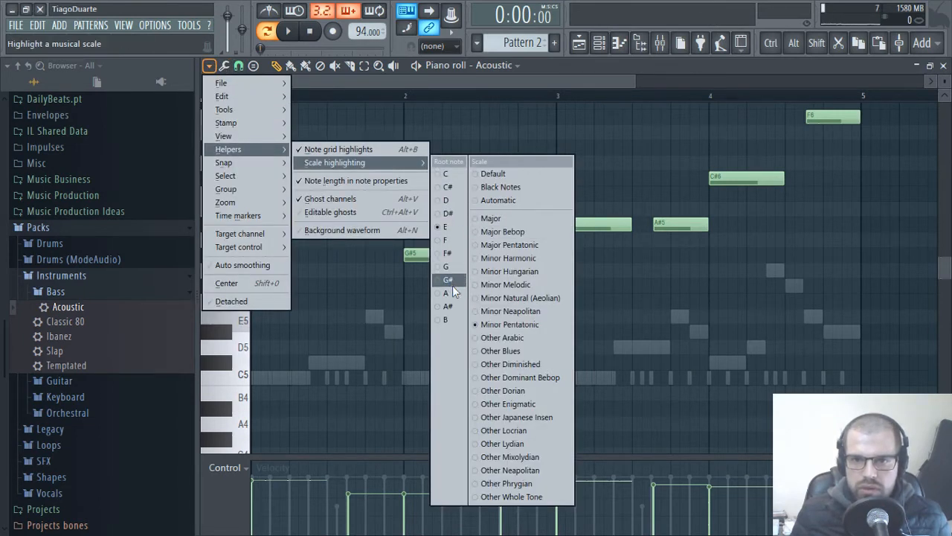
pyautogui.click(455, 307)
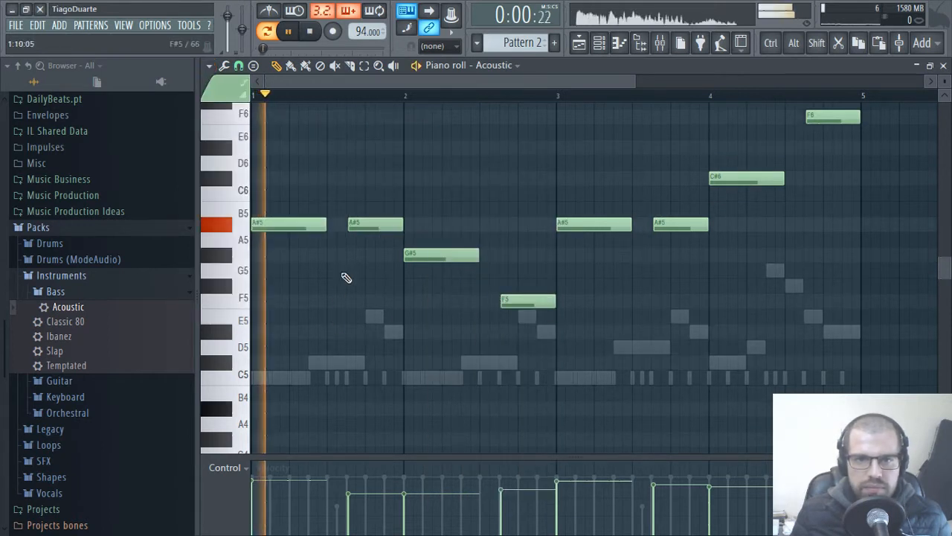
# Raise the second bass note of bar 1 to C6 and audition the pattern
pyautogui.moveTo(370, 221); pyautogui.dragTo(369, 195)
pyautogui.press('space')
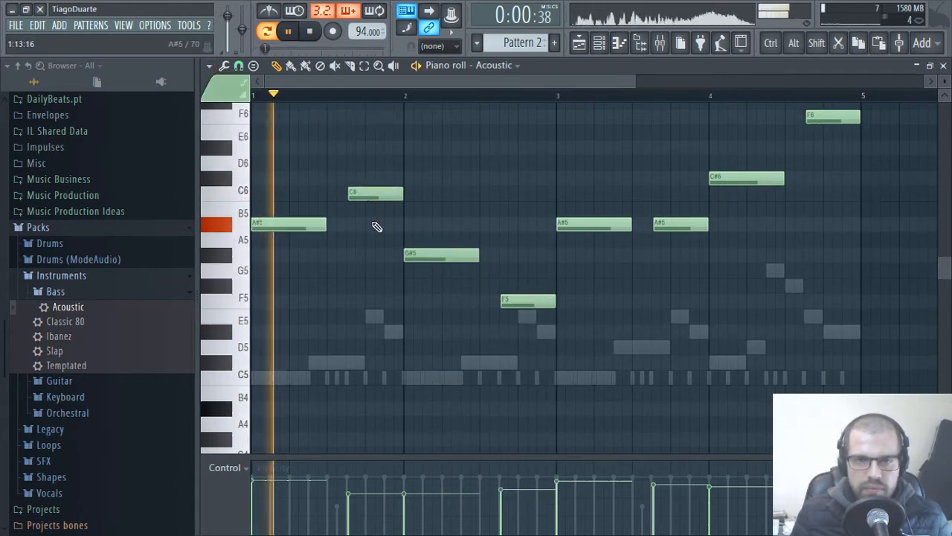
pyautogui.press('space')
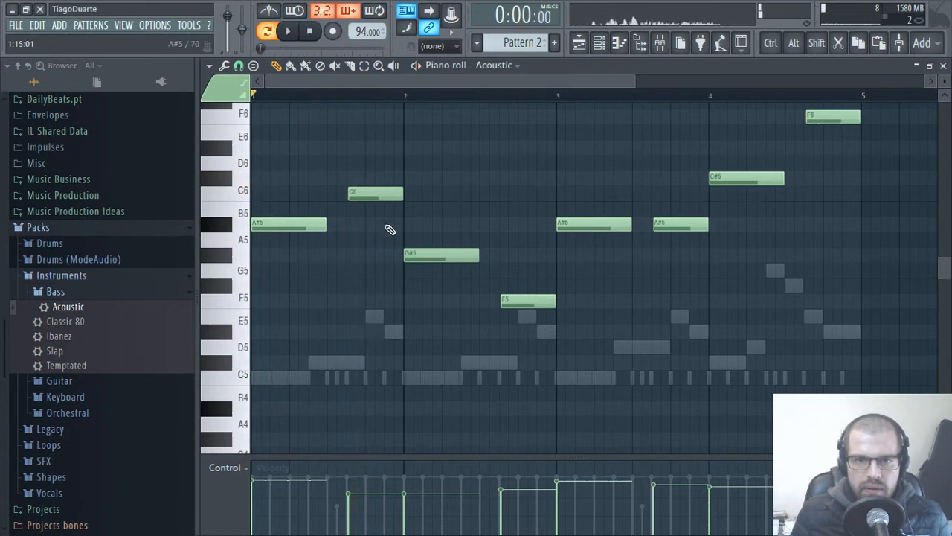
# Lower the whole bass line by one octave and play it back
pyautogui.hotkey('ctrl', 'Down')
pyautogui.press('space')
pyautogui.scroll(-3, 402, 275)
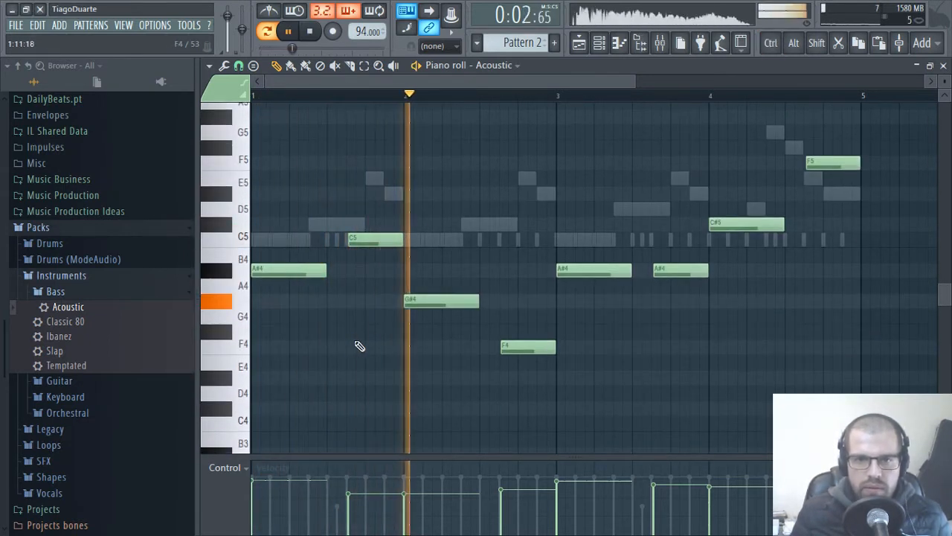
pyautogui.press('space')
# Shorten bar 2's first note and raise it to A#4, and replace the C5 in bar 1 with short F5 and D#5 notes
pyautogui.moveTo(427, 303); pyautogui.dragTo(425, 266)
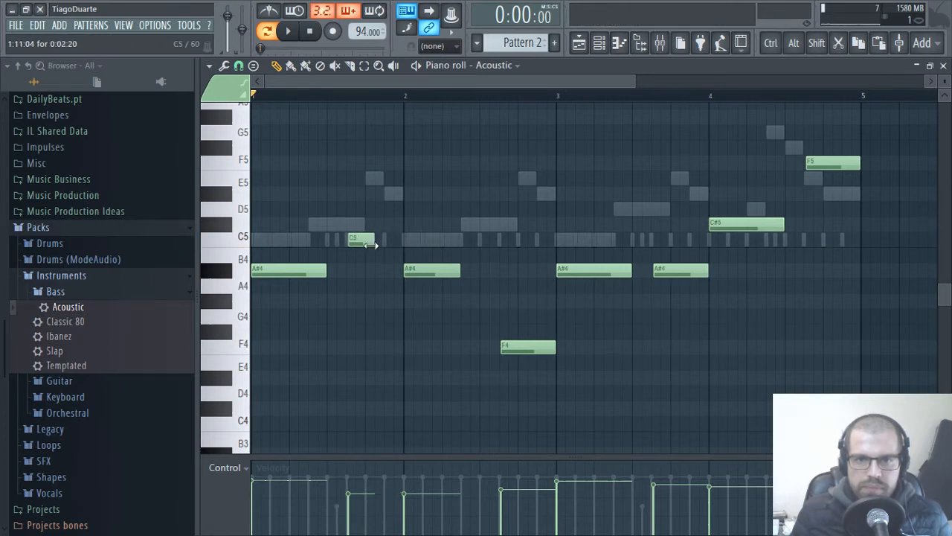
pyautogui.moveTo(357, 239); pyautogui.dragTo(367, 156)
pyautogui.press('space')
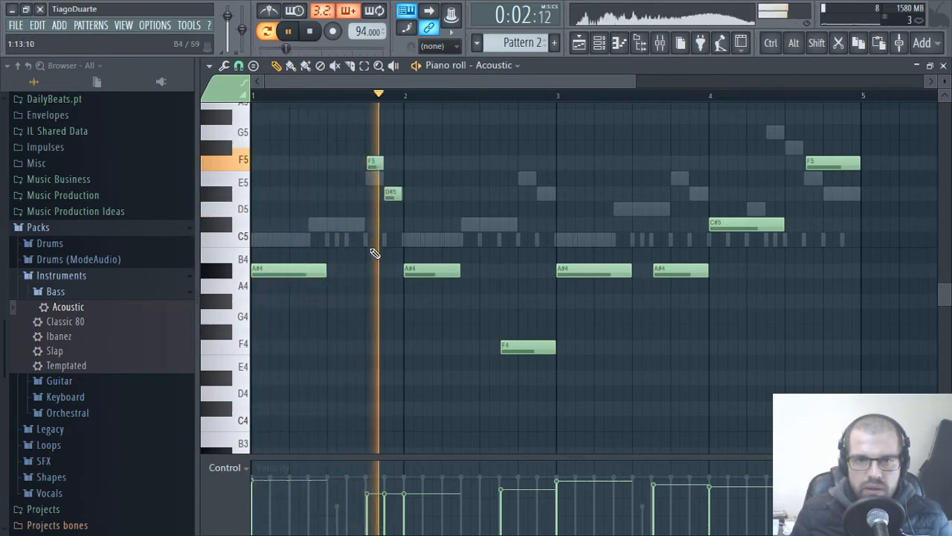
# Add short E5 and D#5 notes at the end of bar 2 and shorten the F4 to end where they begin
pyautogui.click(525, 179)
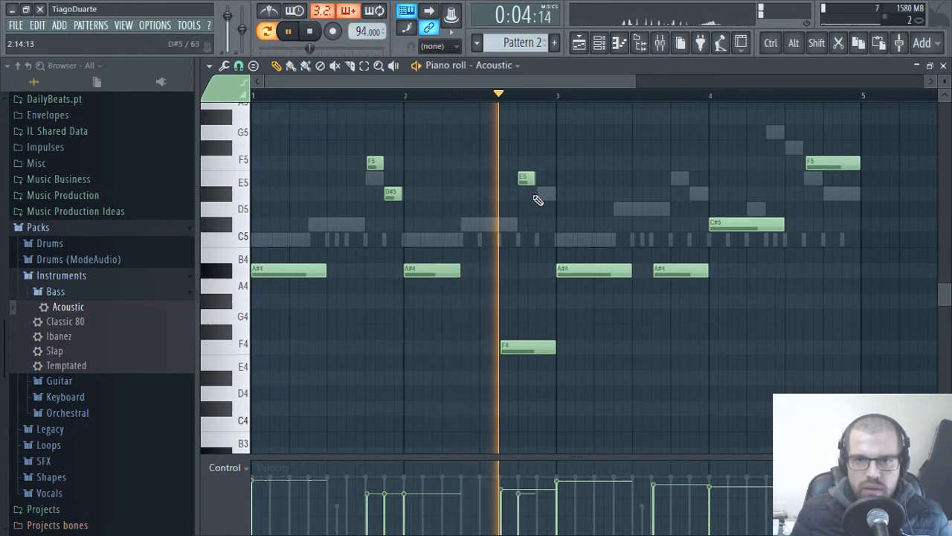
pyautogui.click(542, 193)
pyautogui.moveTo(555, 346); pyautogui.dragTo(519, 348)
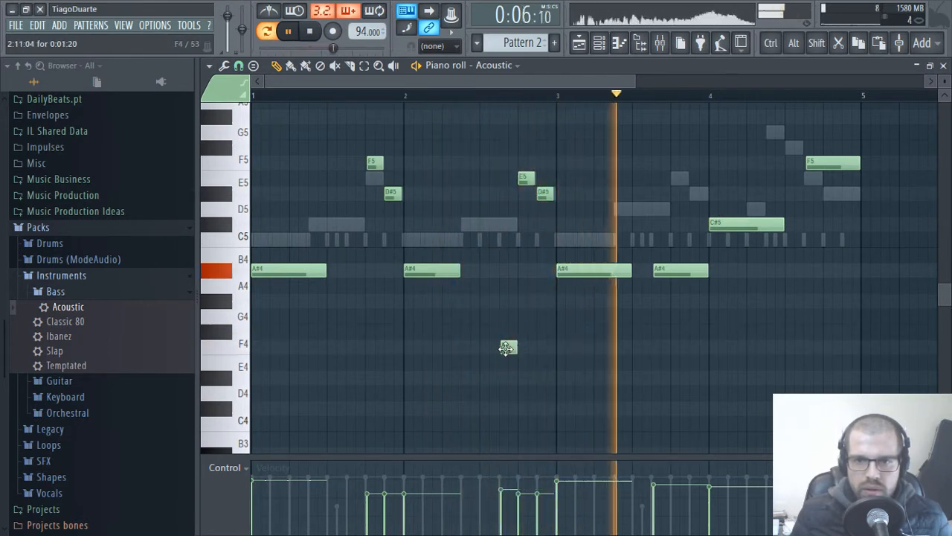
pyautogui.press('space')
pyautogui.press('space')
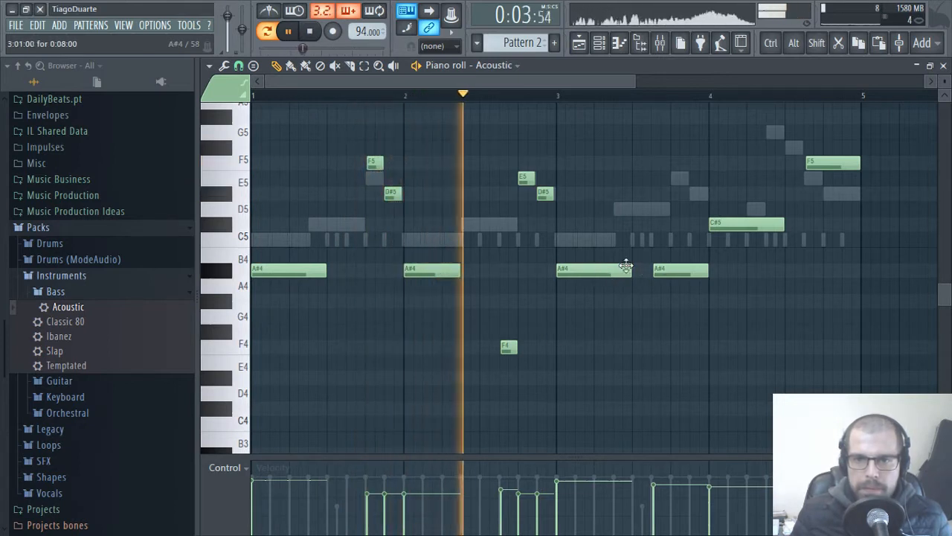
# Shorten bar 3's first A#4 note, move the second note directly behind it at G#4, and audition the change
pyautogui.moveTo(630, 270); pyautogui.dragTo(613, 270)
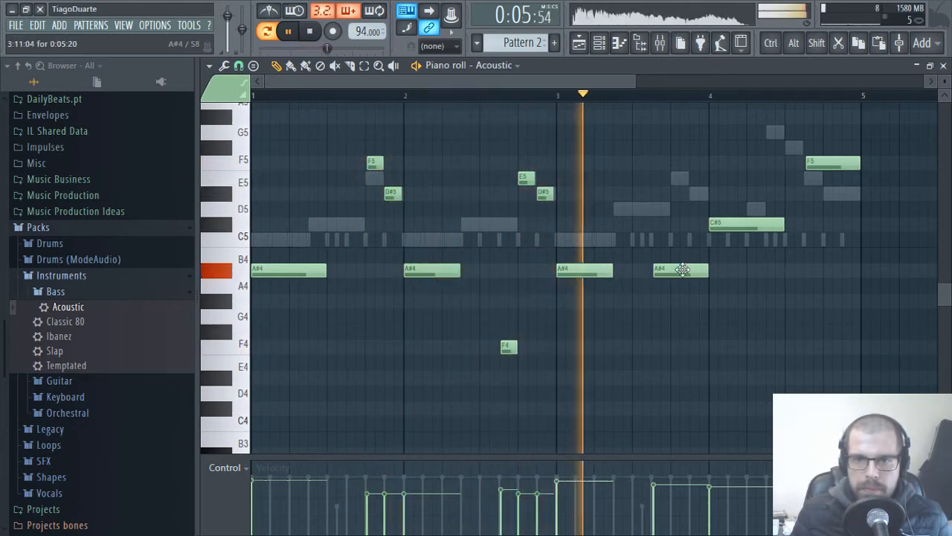
pyautogui.press('space')
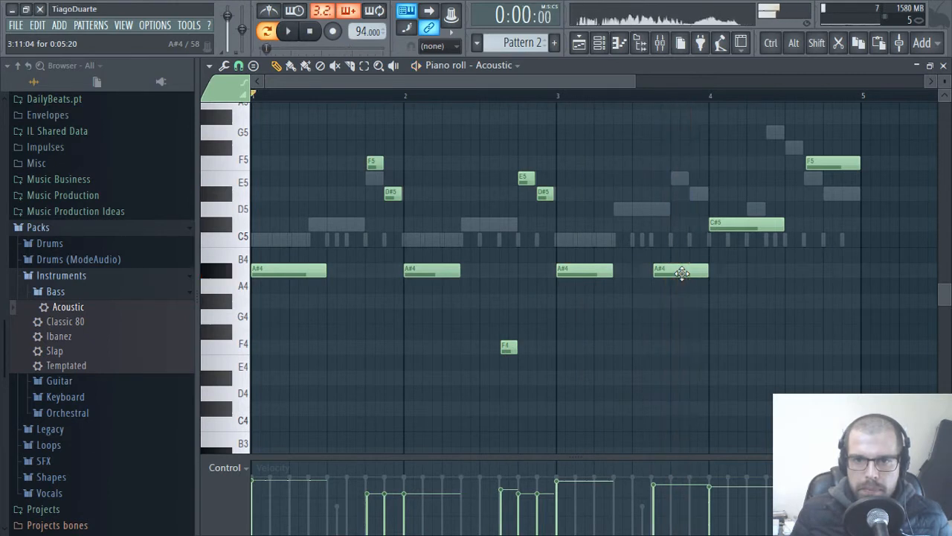
pyautogui.moveTo(681, 272); pyautogui.dragTo(641, 298)
pyautogui.press('space')
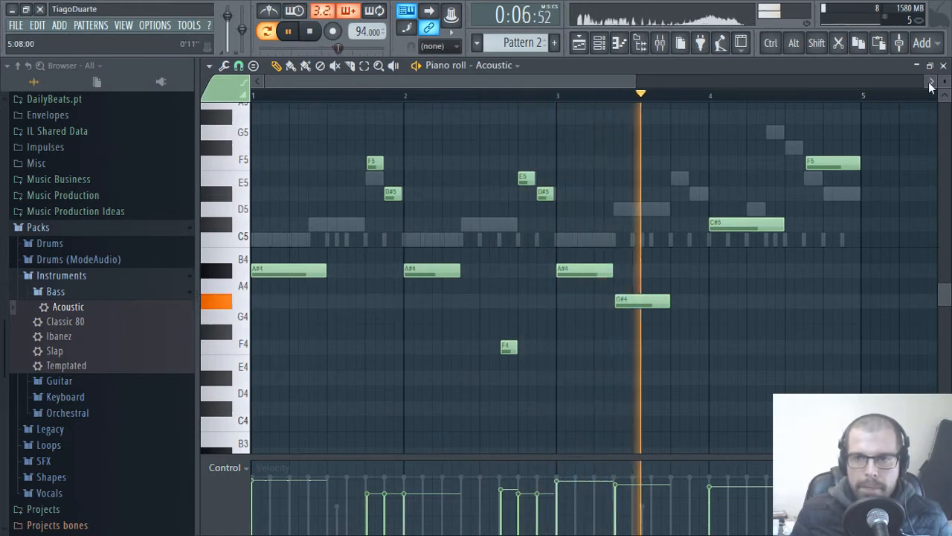
# Close the Acoustic piano roll and solo the Sample 1 track in the mixer
pyautogui.click(943, 65)
pyautogui.press('space')
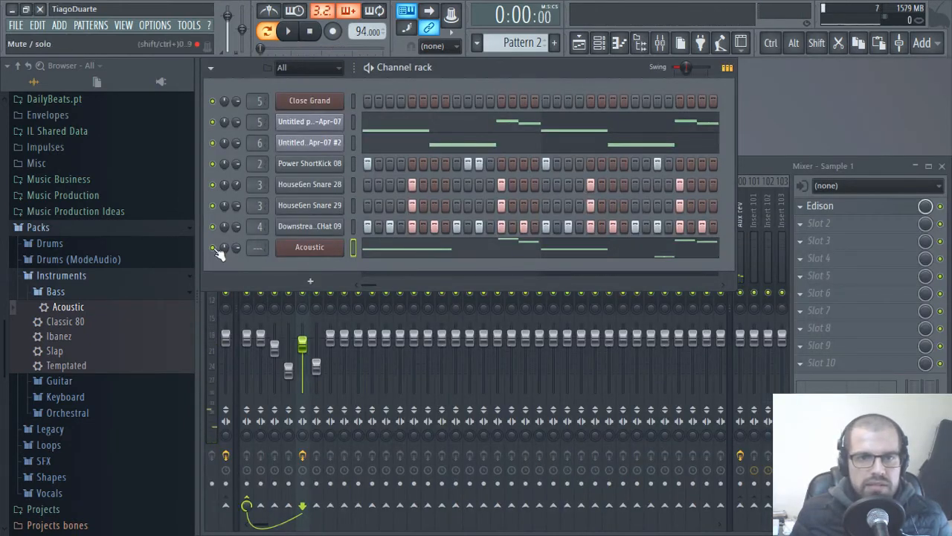
pyautogui.click(770, 165)
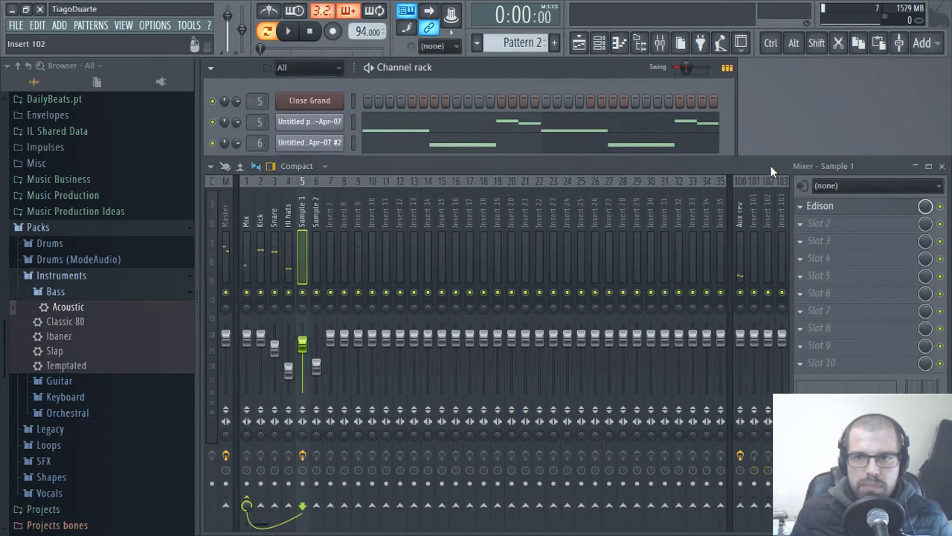
pyautogui.rightClick(303, 293)
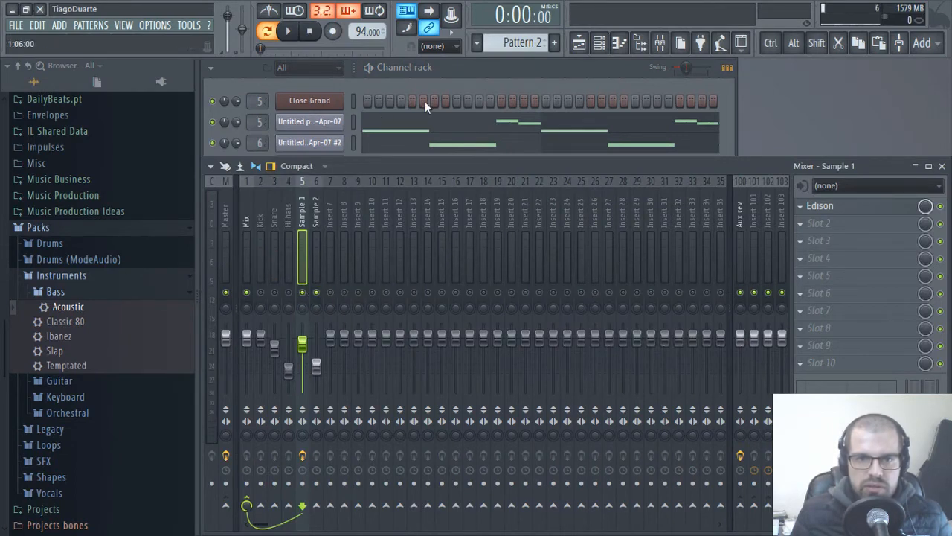
# Route the Acoustic channel to mixer track 7 and raise that track's volume fader while listening
pyautogui.click(450, 66)
pyautogui.scroll(7, 252, 237)
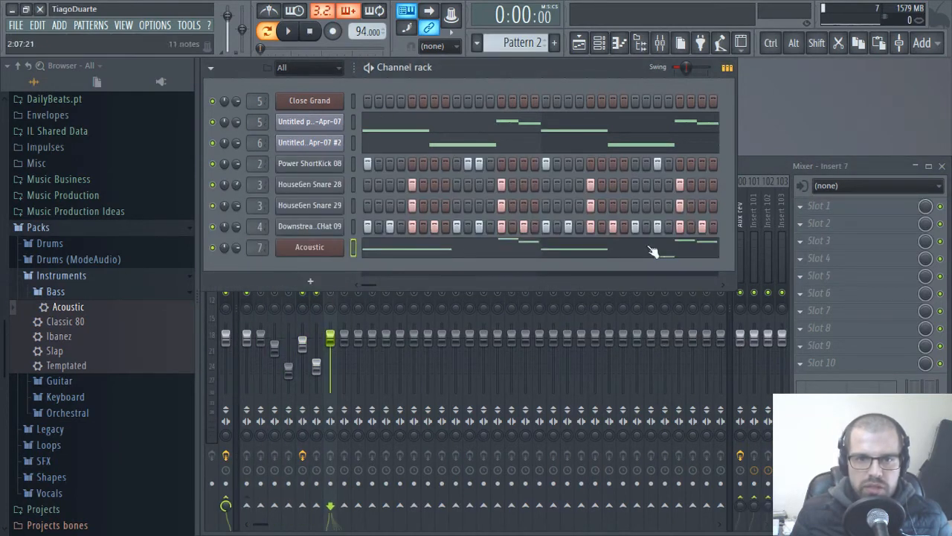
pyautogui.click(771, 167)
pyautogui.press('space')
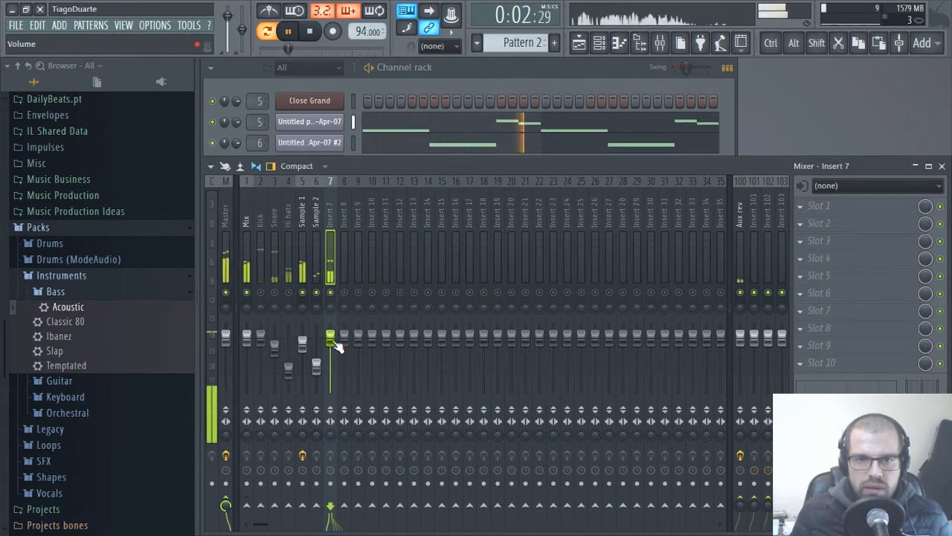
pyautogui.press('space')
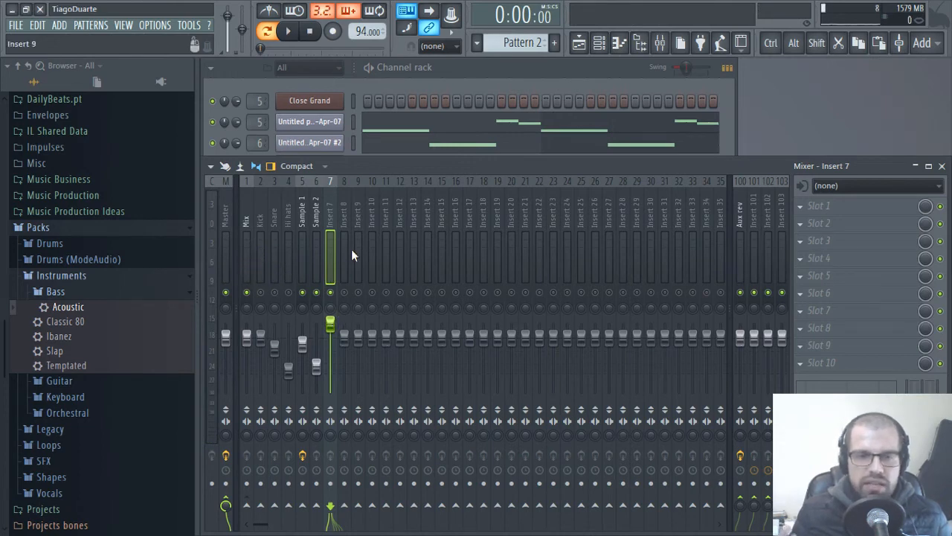
pyautogui.press('space')
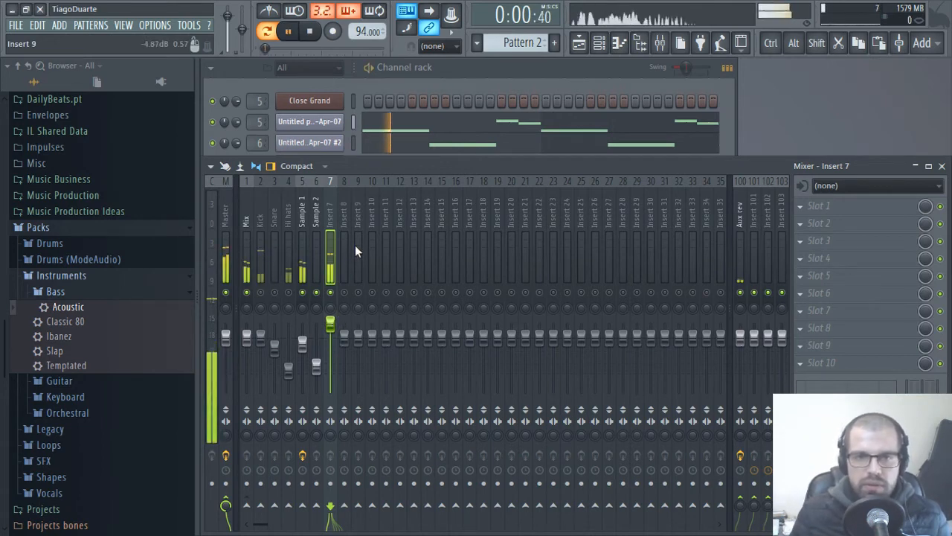
# Reopen the Acoustic piano roll and shorten the first A#4 note of bar 1
pyautogui.click(450, 80)
pyautogui.click(500, 248)
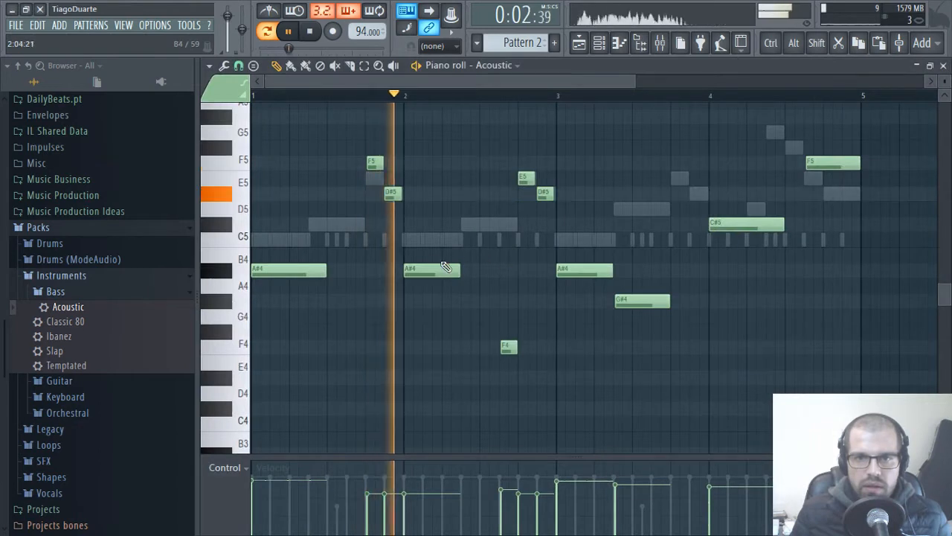
pyautogui.moveTo(322, 274); pyautogui.dragTo(307, 273)
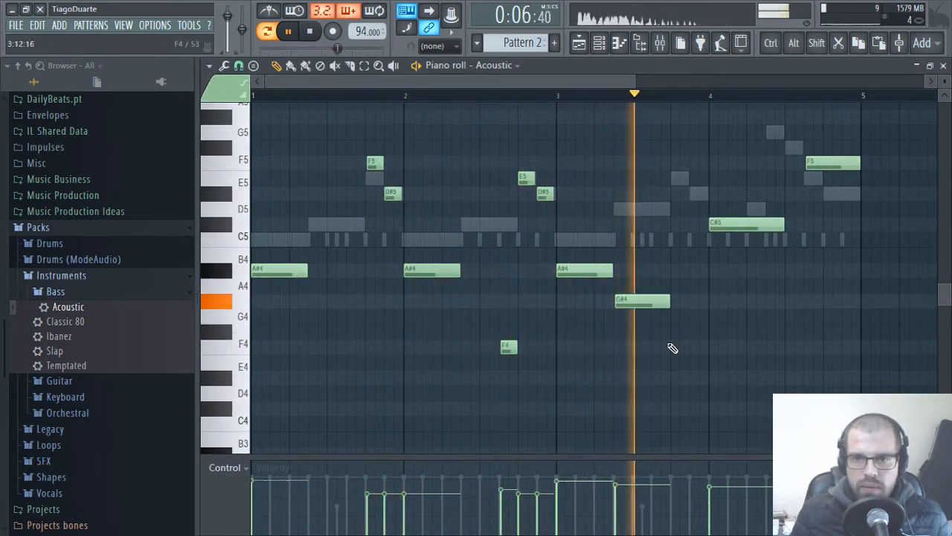
# Add short F5 and D#5 notes at the end of bar 3 and change the E5 in bar 2 to F5
pyautogui.moveTo(578, 215); pyautogui.dragTo(678, 164)
pyautogui.hotkey('ctrl', 'd')
pyautogui.hotkey('ctrl', 'd')
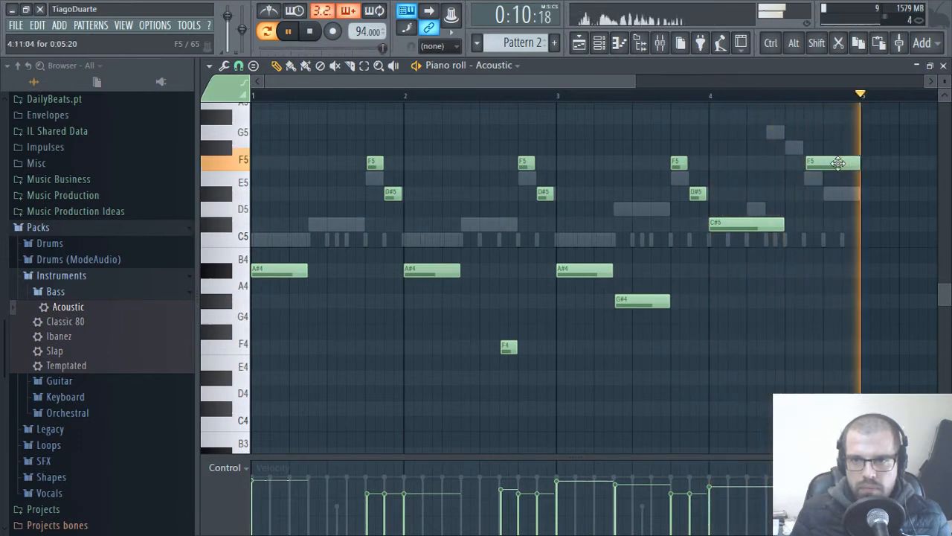
# Add a C#5 note below the last F5, lasting until the end of bar 4, and make it a slide note
pyautogui.moveTo(819, 197)
pyautogui.mouseDown()
pyautogui.moveTo(695, 258)
pyautogui.moveTo(590, 221)
pyautogui.mouseUp()
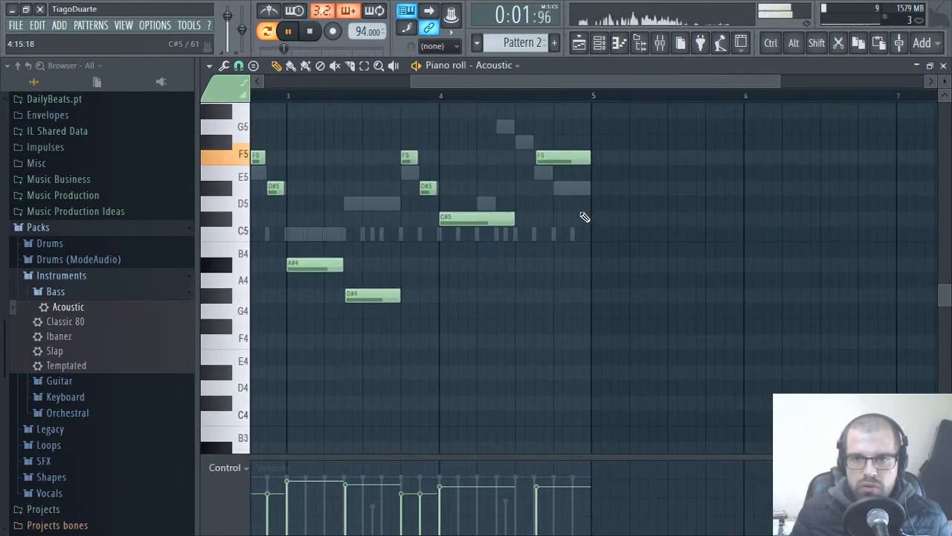
pyautogui.click(571, 221)
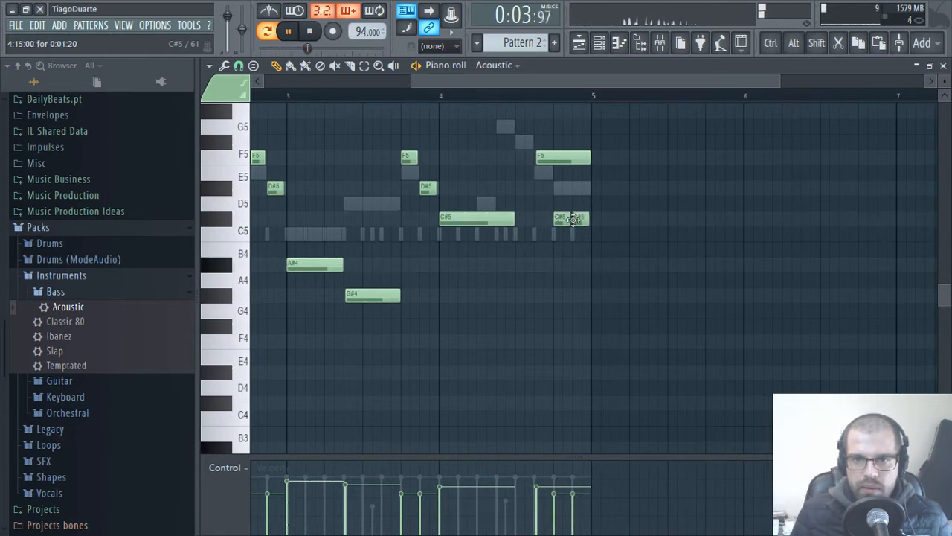
pyautogui.moveTo(570, 220); pyautogui.dragTo(599, 219)
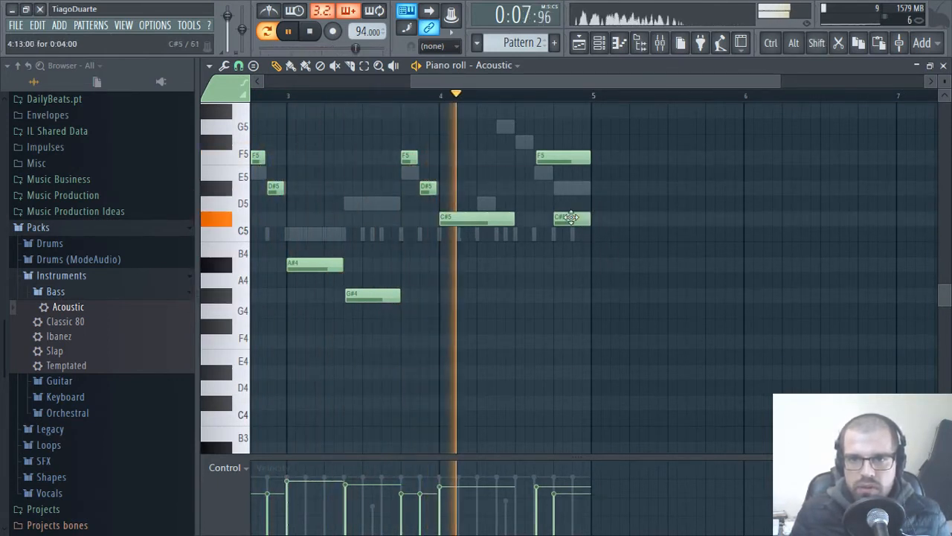
pyautogui.doubleClick(586, 217)
pyautogui.click(548, 353)
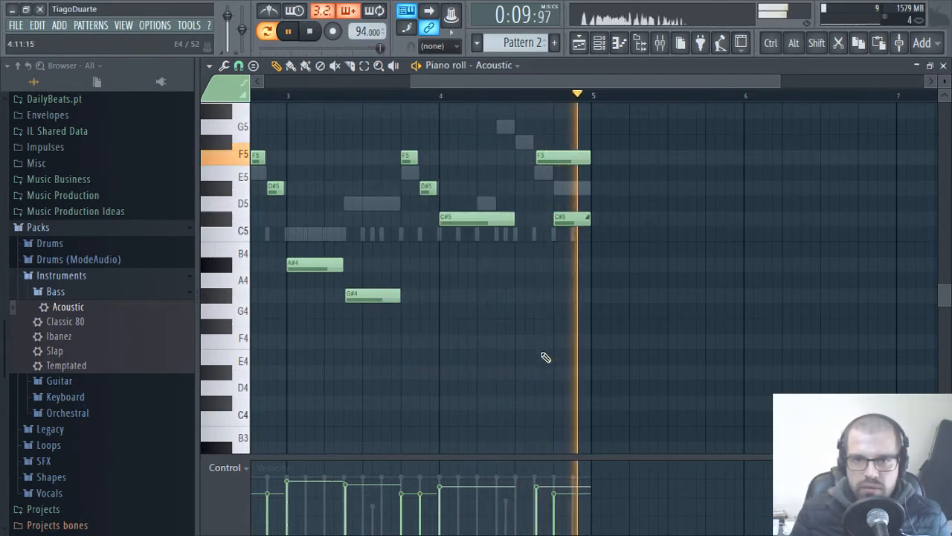
# Transpose the C#5 slide note at the end of bar 4 down an octave to C#4
pyautogui.moveTo(615, 209); pyautogui.dragTo(559, 238)
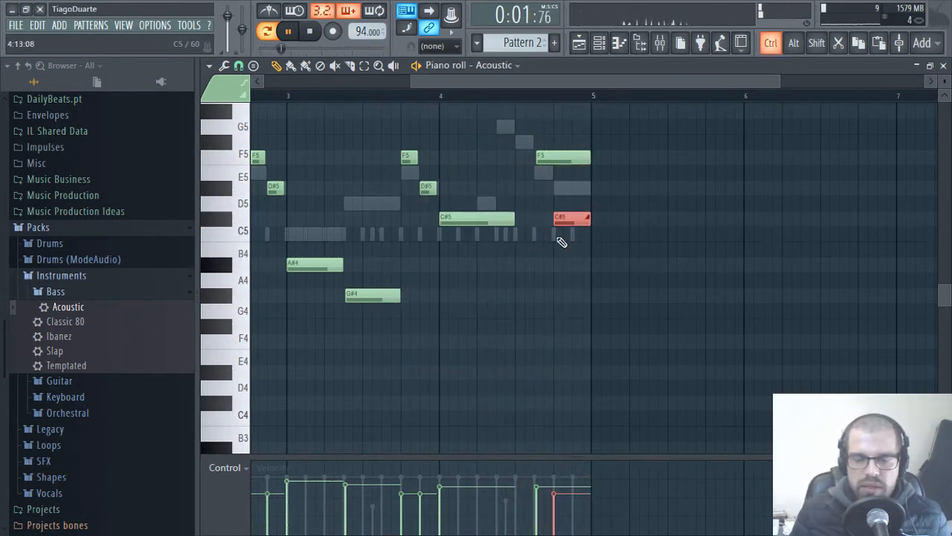
pyautogui.hotkey('ctrl', 'Down')
pyautogui.keyDown('ctrl'); pyautogui.click(564, 244); pyautogui.keyUp('ctrl')
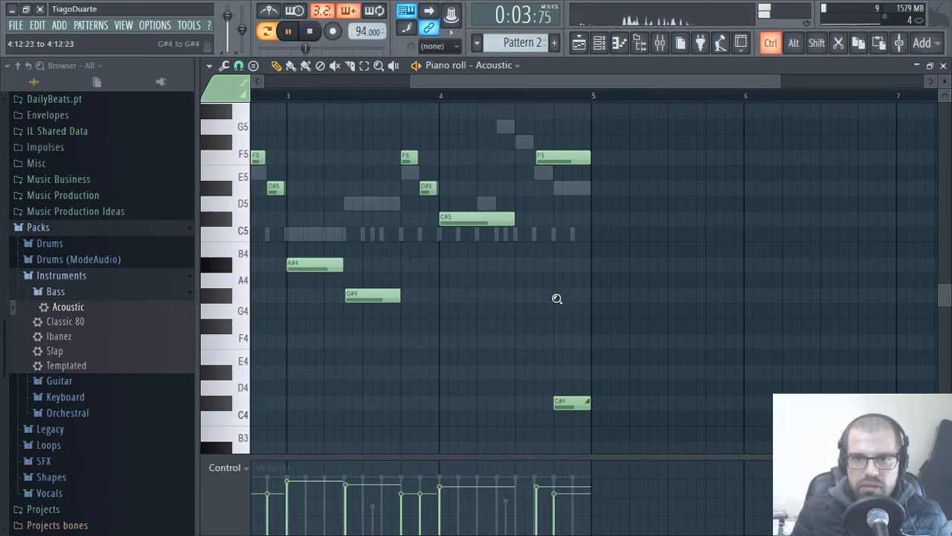
# Shorten the last F5 note so it starts together with the C#4 slide note and still ends at the end of bar 4
pyautogui.hscroll(-4, 559, 298)
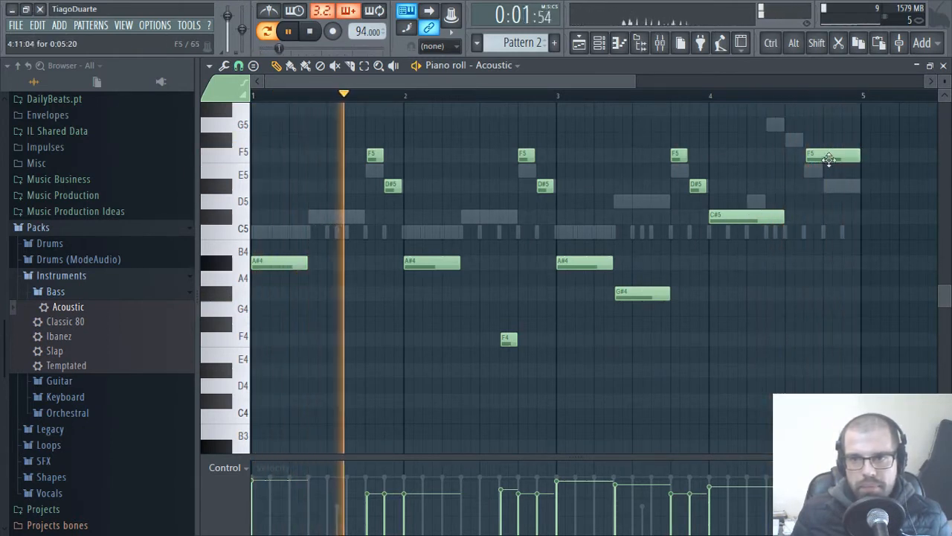
pyautogui.moveTo(833, 159); pyautogui.dragTo(860, 154)
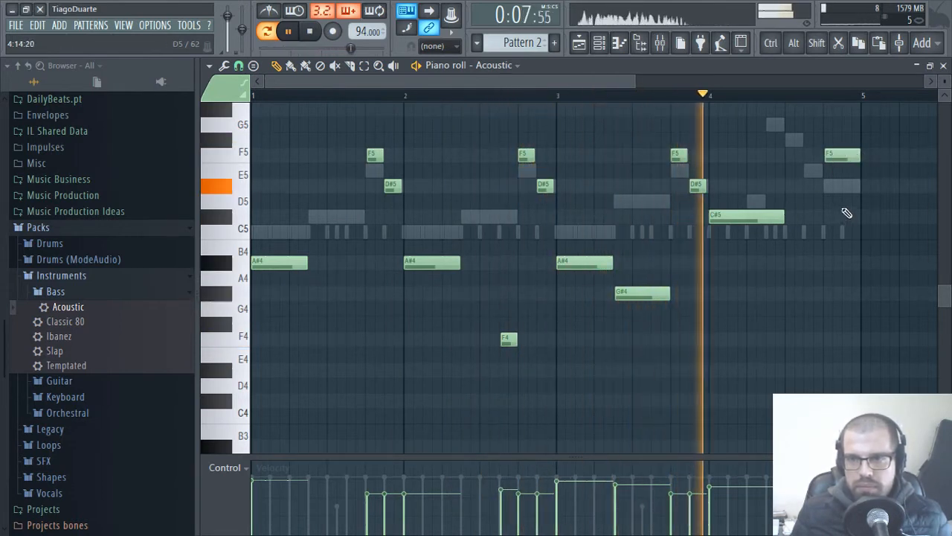
pyautogui.keyDown('ctrl'); pyautogui.scroll(4, 852, 197); pyautogui.keyUp('ctrl')
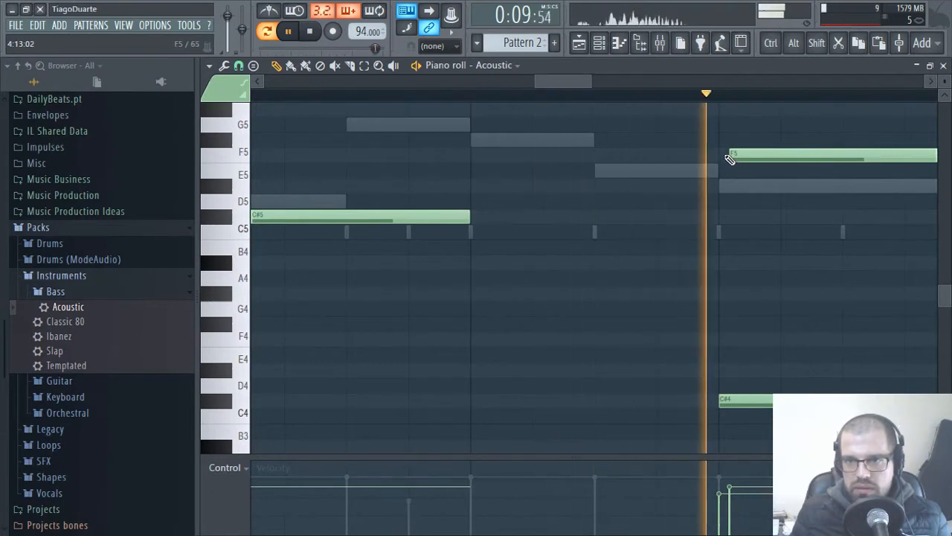
pyautogui.press('space')
pyautogui.keyDown('ctrl'); pyautogui.scroll(-3, 732, 165); pyautogui.keyUp('ctrl')
pyautogui.moveTo(762, 195); pyautogui.dragTo(669, 197)
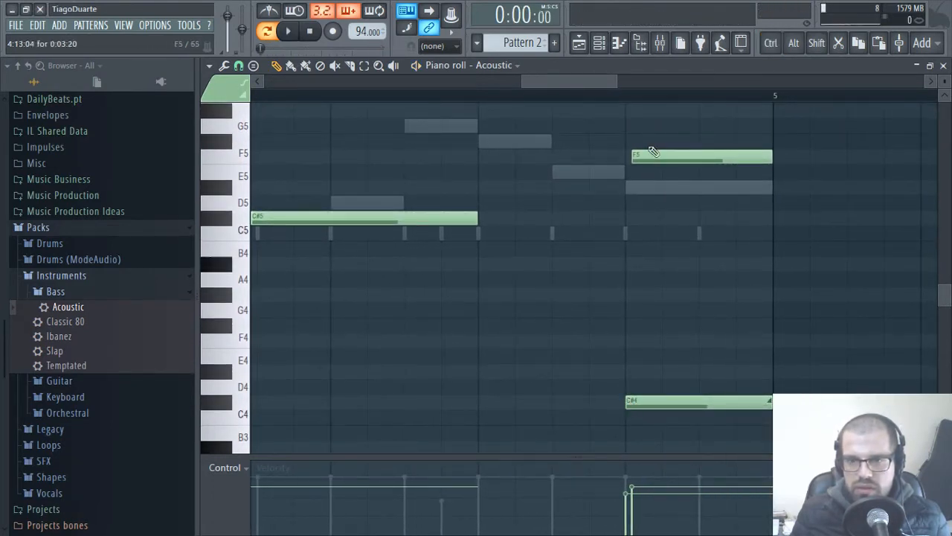
pyautogui.moveTo(663, 159); pyautogui.dragTo(641, 163)
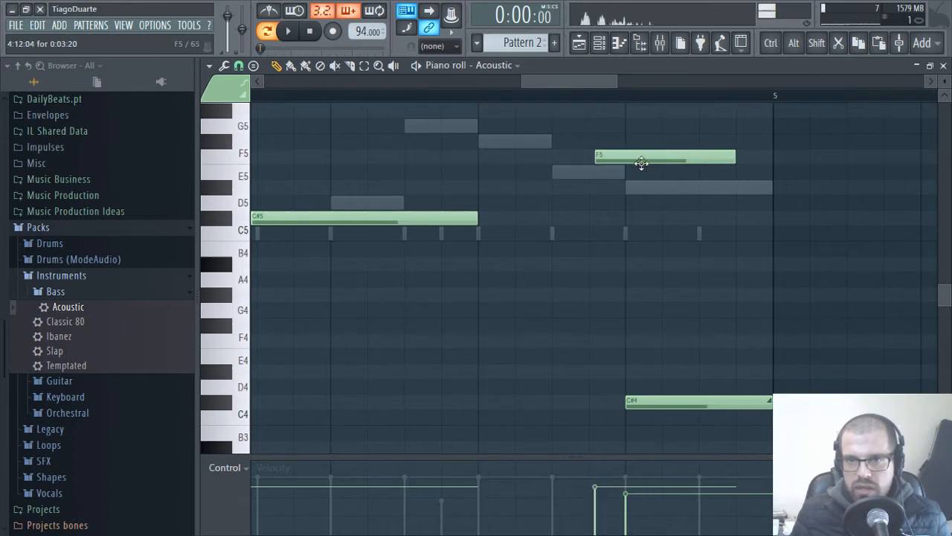
pyautogui.rightClick(611, 158)
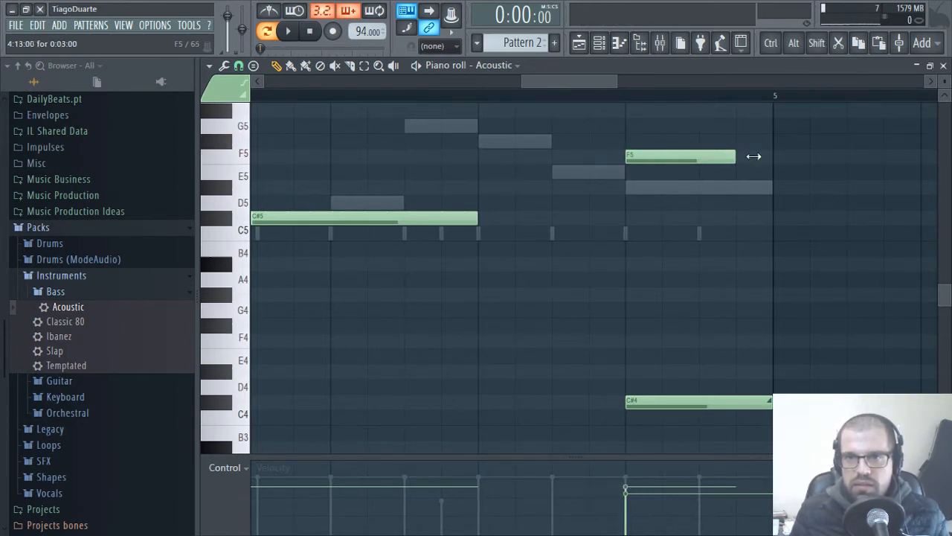
pyautogui.scroll(-5, 664, 251)
pyautogui.press('space')
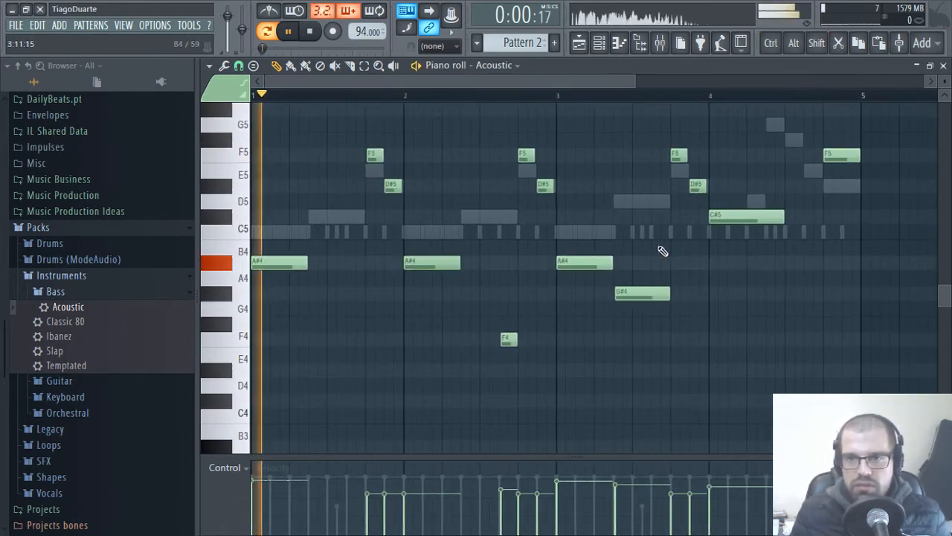
# Lower mixer track 7's volume fader and load Fruity Blood Overdrive into the track's first effect slot
pyautogui.click(944, 67)
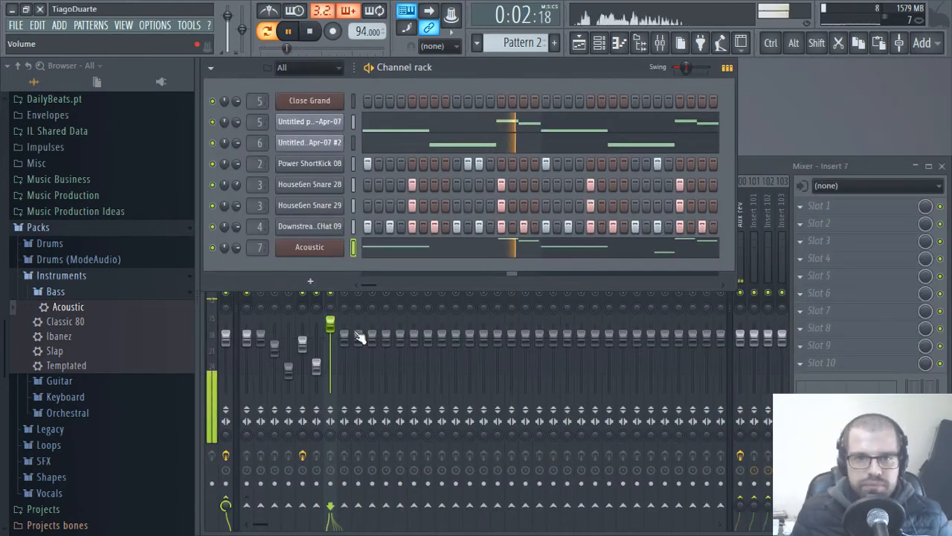
pyautogui.moveTo(332, 325); pyautogui.dragTo(330, 339)
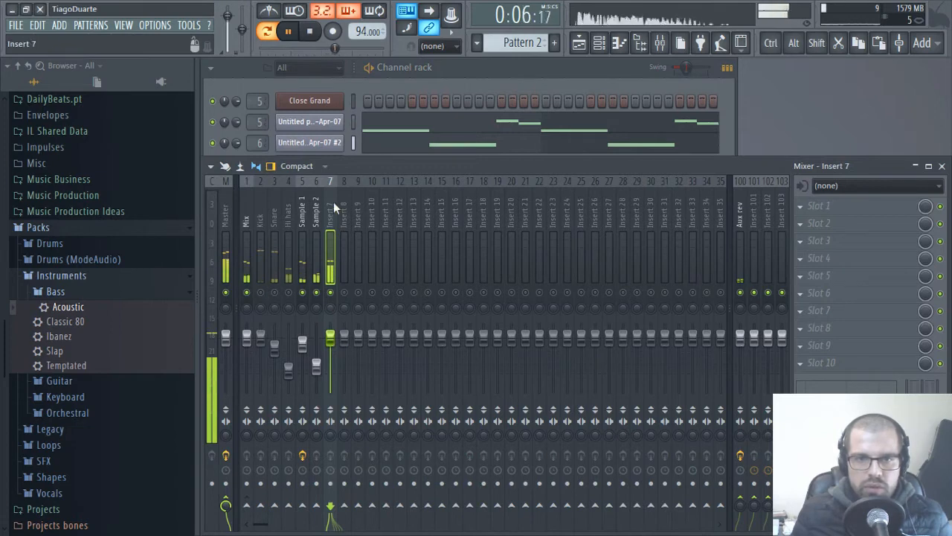
pyautogui.click(836, 201)
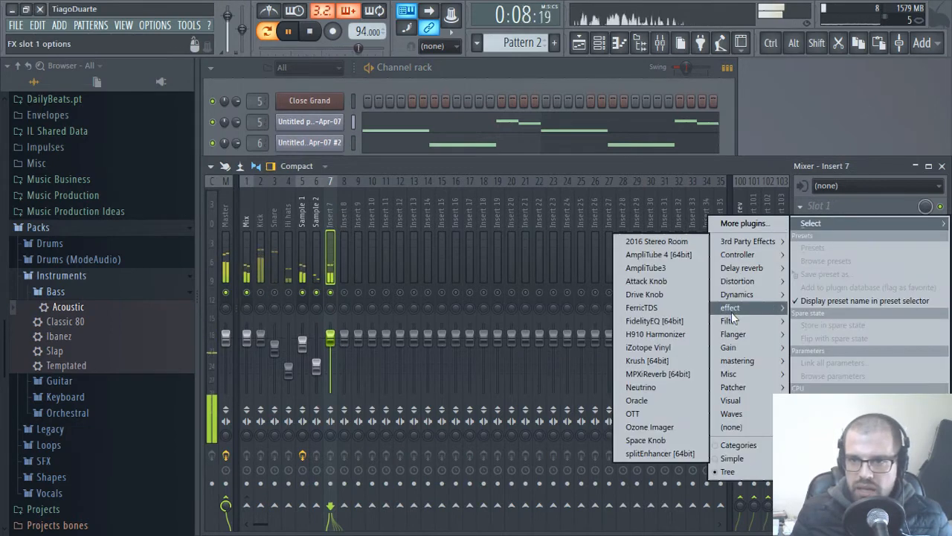
pyautogui.moveTo(749, 422)
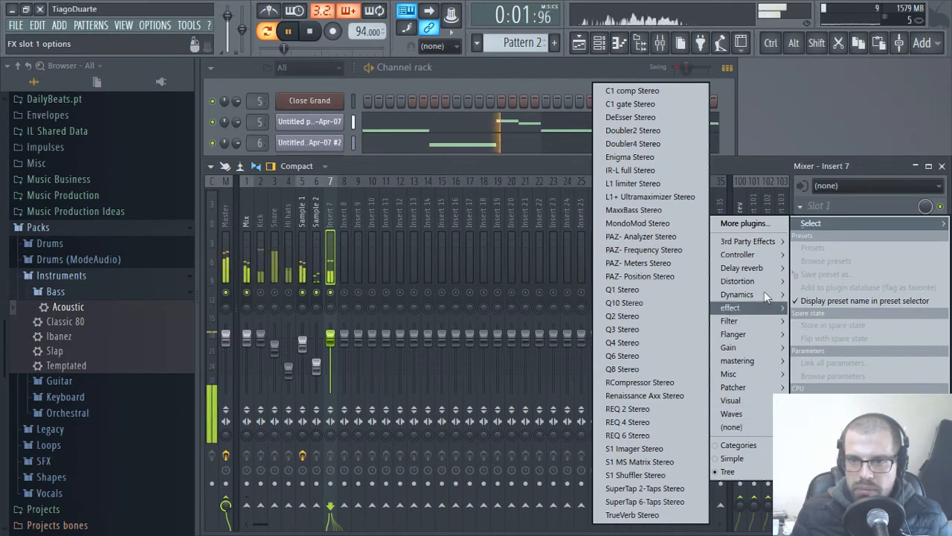
pyautogui.moveTo(751, 281)
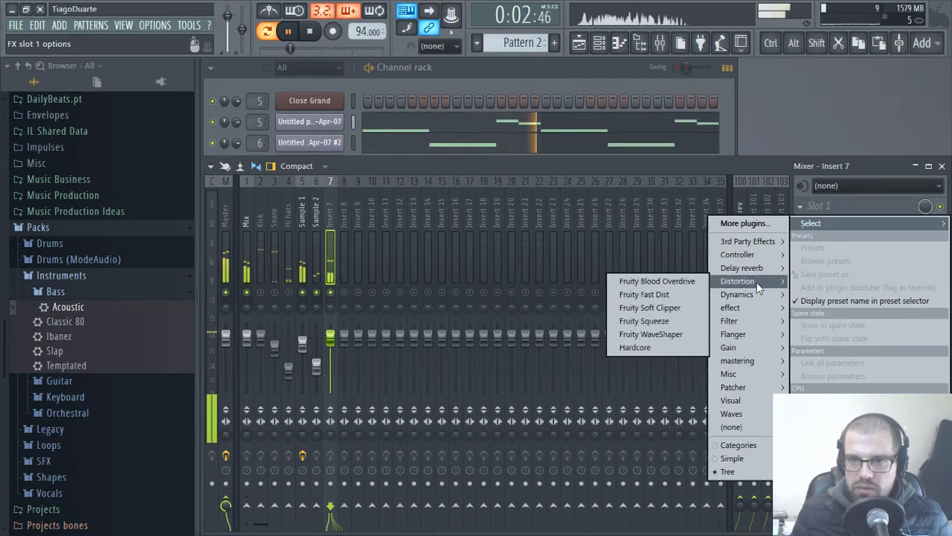
pyautogui.click(656, 281)
# In Fruity Blood Overdrive, set PreAmp to about 0.395 and PostGain to about -0.80, and turn x 100 on
pyautogui.moveTo(359, 148); pyautogui.dragTo(484, 144)
pyautogui.moveTo(568, 217); pyautogui.dragTo(568, 227)
pyautogui.moveTo(565, 173); pyautogui.dragTo(565, 143)
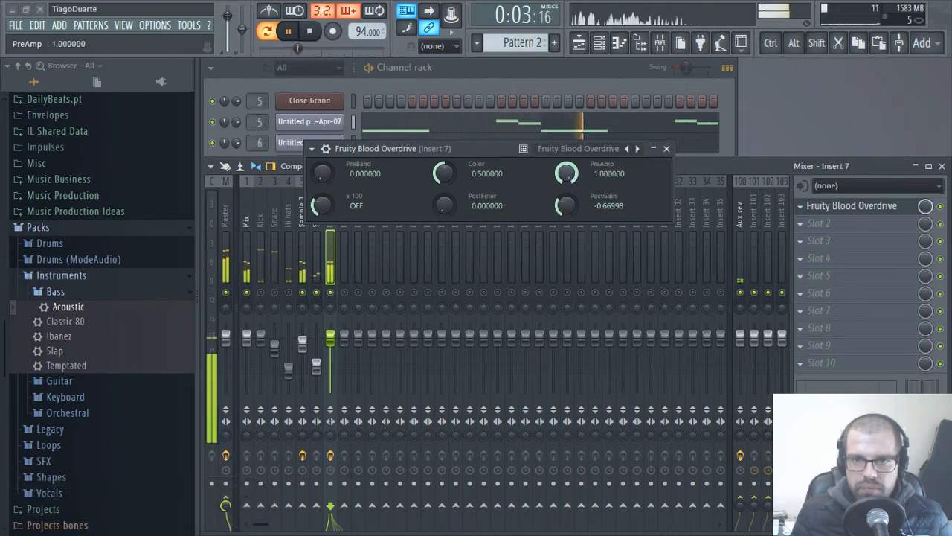
pyautogui.moveTo(566, 205); pyautogui.dragTo(566, 200)
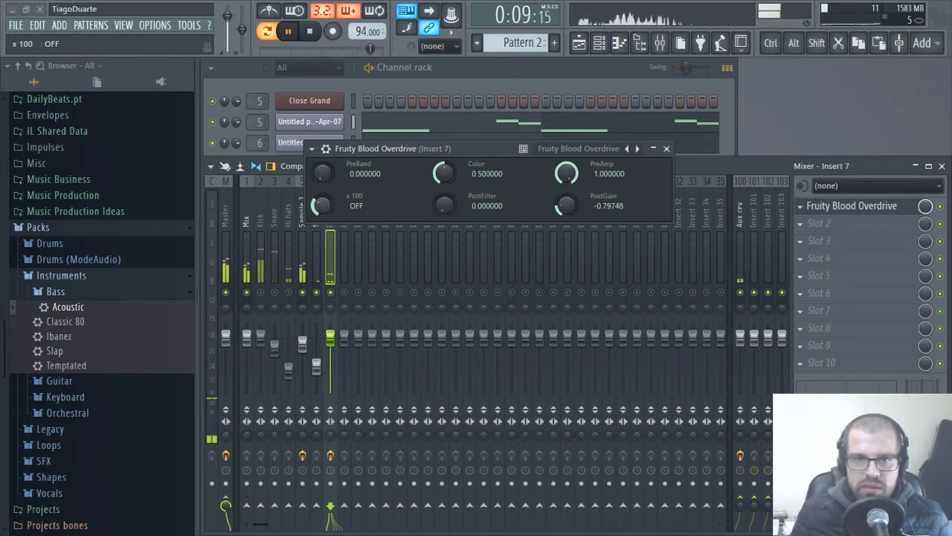
pyautogui.moveTo(321, 206); pyautogui.dragTo(322, 202)
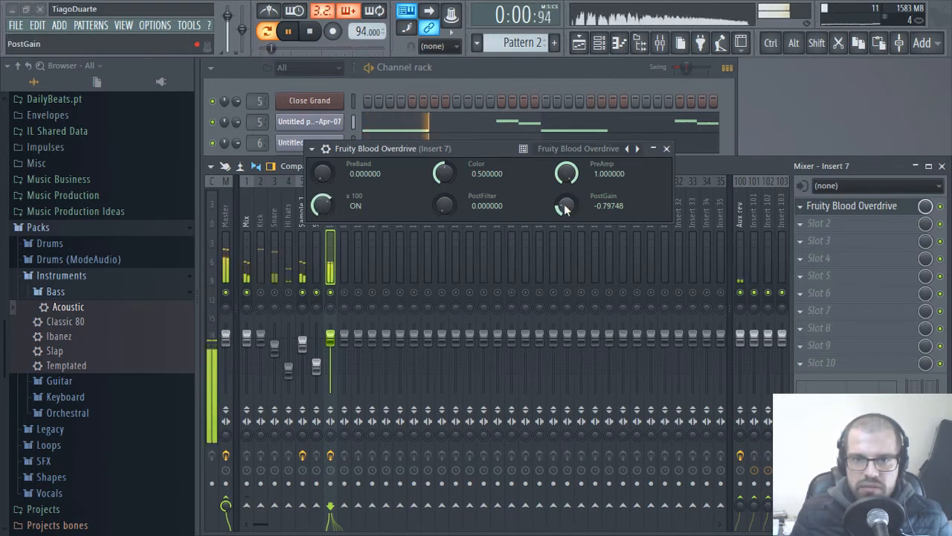
pyautogui.moveTo(566, 174); pyautogui.dragTo(566, 180)
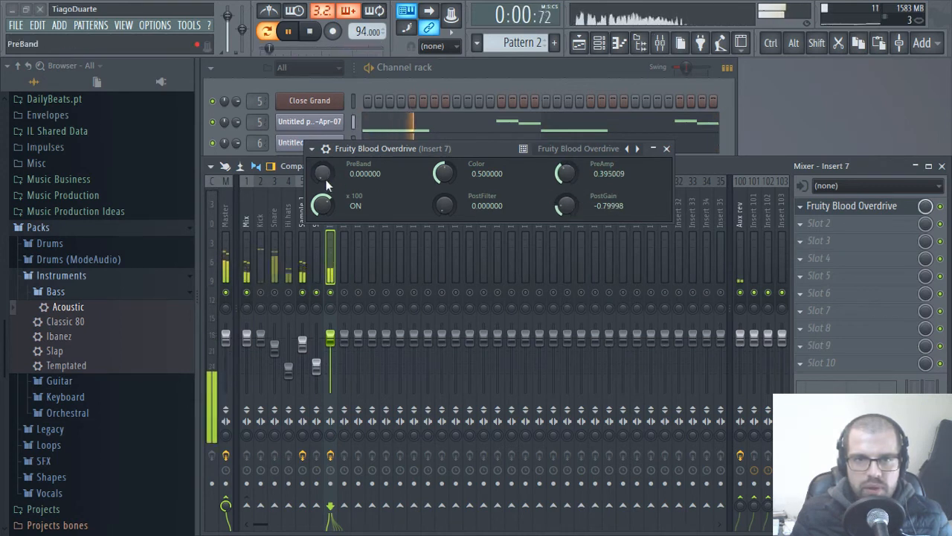
# Set the overdrive's PreBand to about 0.215, Color to about 0.985 and PostFilter to about 0.80, and close the plugin
pyautogui.moveTo(326, 180); pyautogui.dragTo(326, 168)
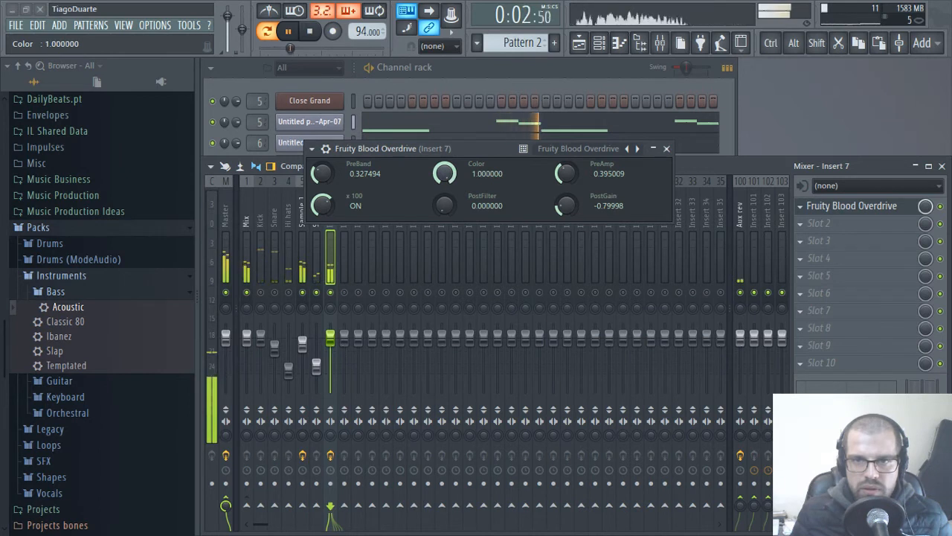
pyautogui.moveTo(322, 174); pyautogui.dragTo(321, 183)
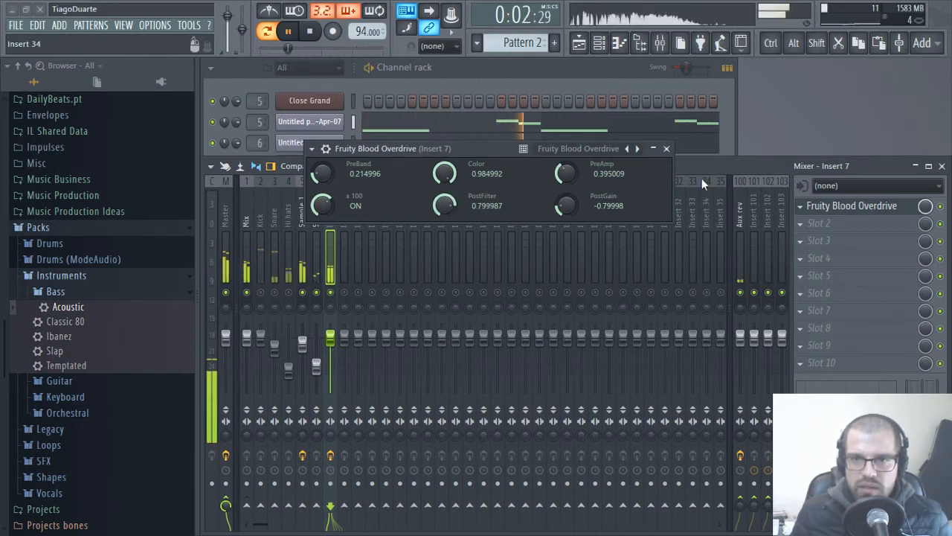
pyautogui.click(669, 148)
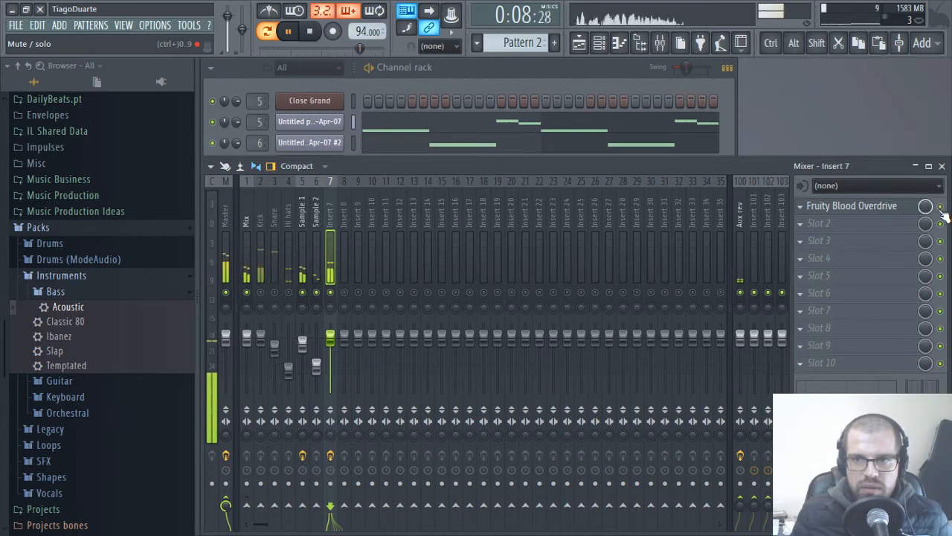
pyautogui.click(906, 212)
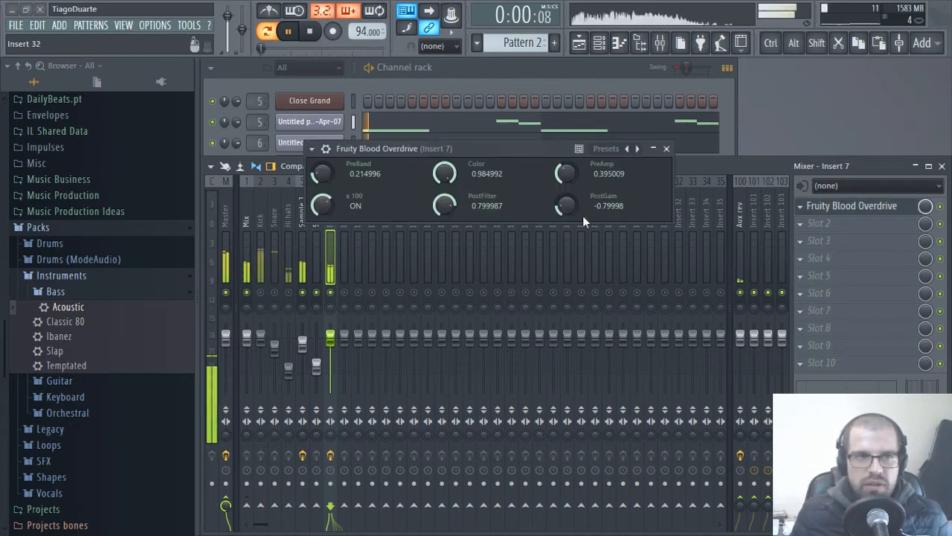
pyautogui.click(667, 148)
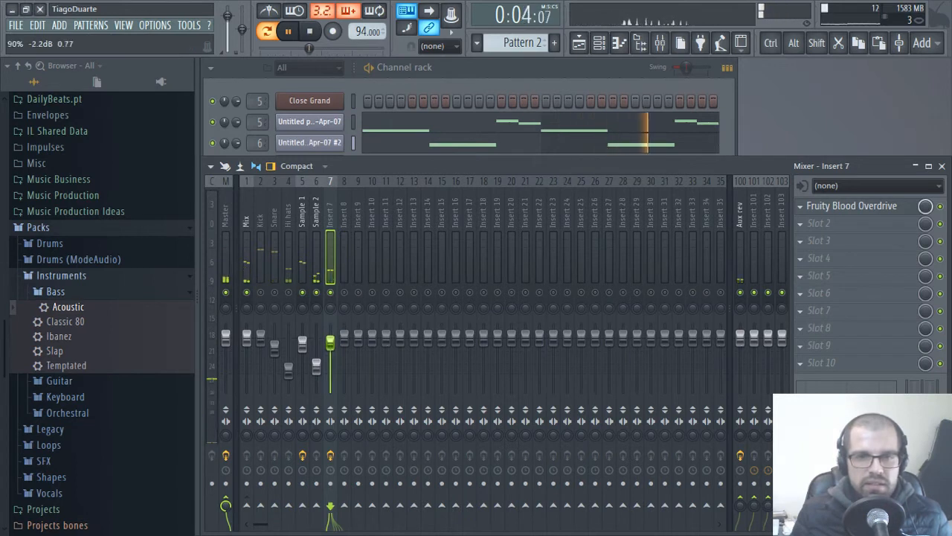
# Lower mixer track 7's volume to 90% (-2.2 dB), stop playback and rename the track Bass
pyautogui.scroll(-2, 335, 349)
pyautogui.press('space')
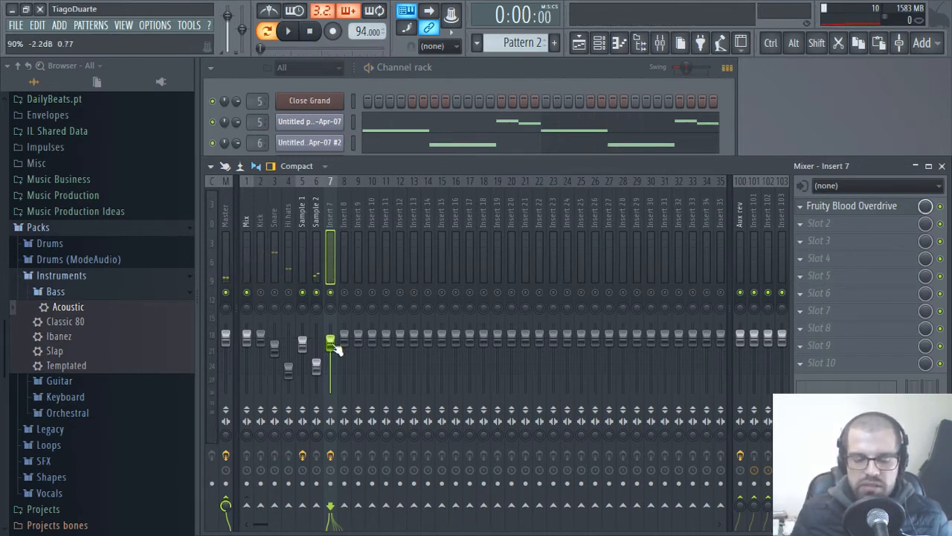
pyautogui.doubleClick(328, 222)
pyautogui.write('Bas')
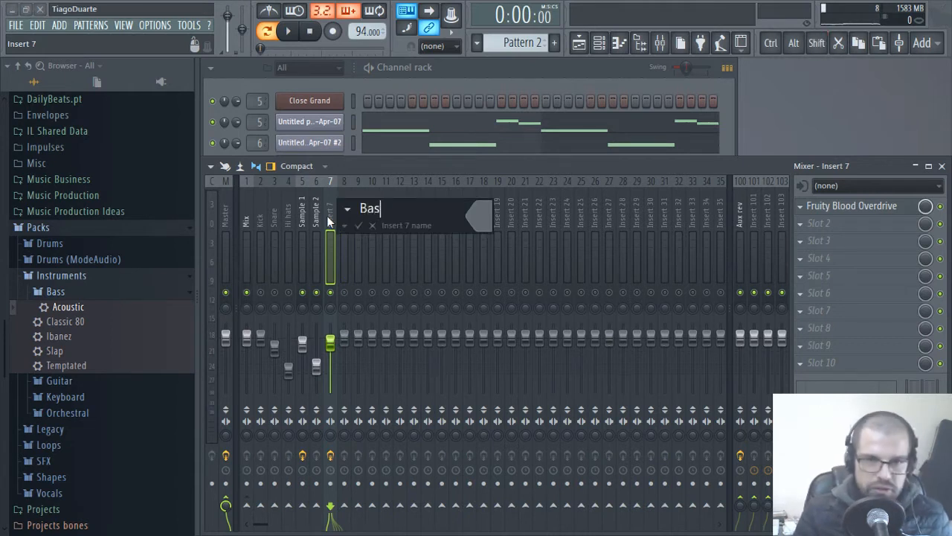
pyautogui.write('s')
pyautogui.press('Return')
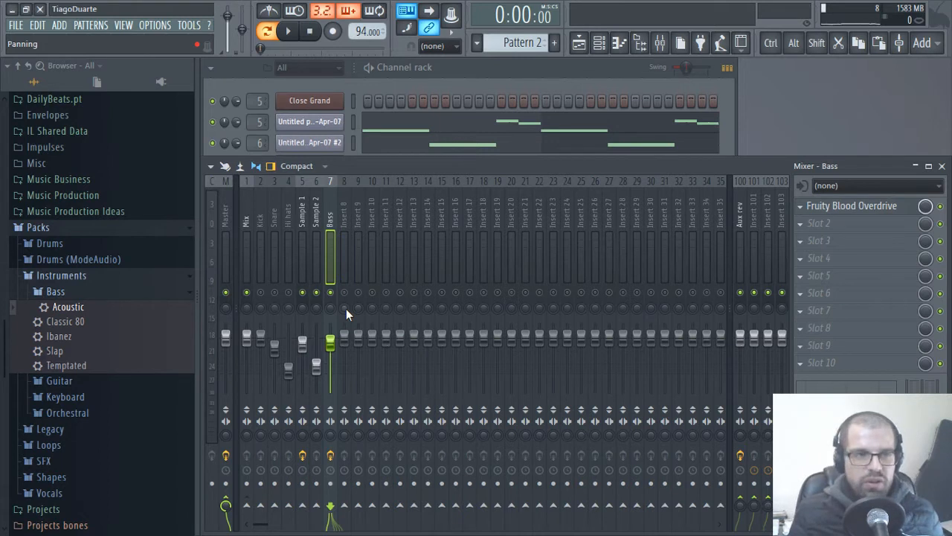
# Route the Bass track only to the Mix track, re-enable all the other mixer tracks and play the pattern
pyautogui.rightClick(253, 509)
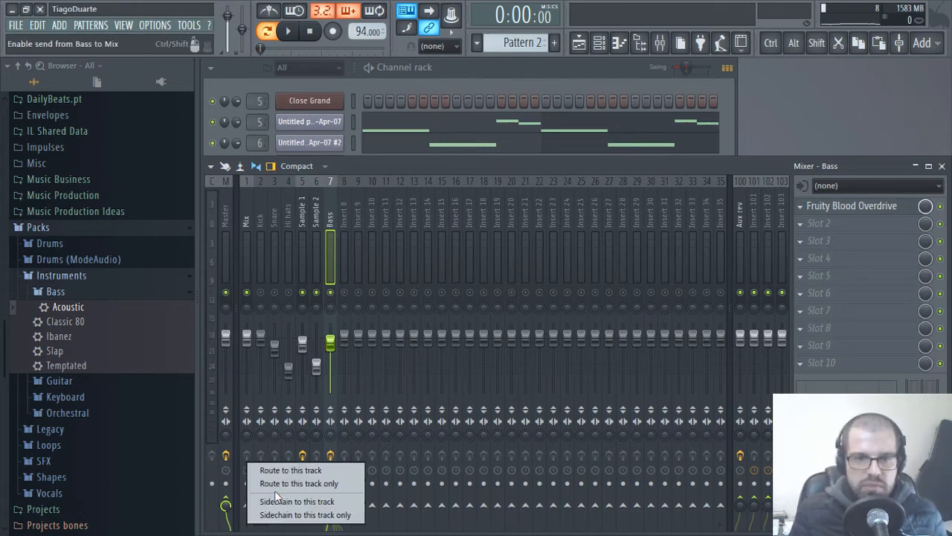
pyautogui.click(275, 490)
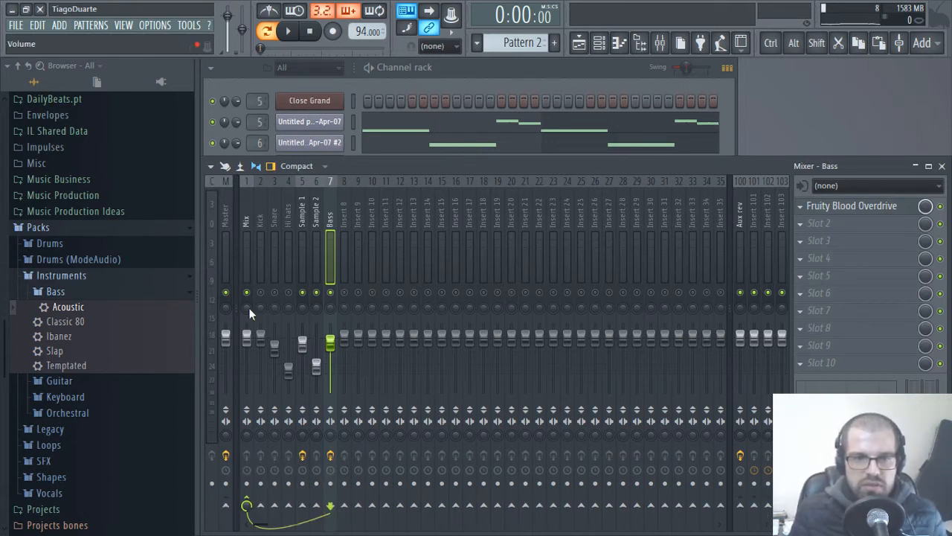
pyautogui.rightClick(335, 295)
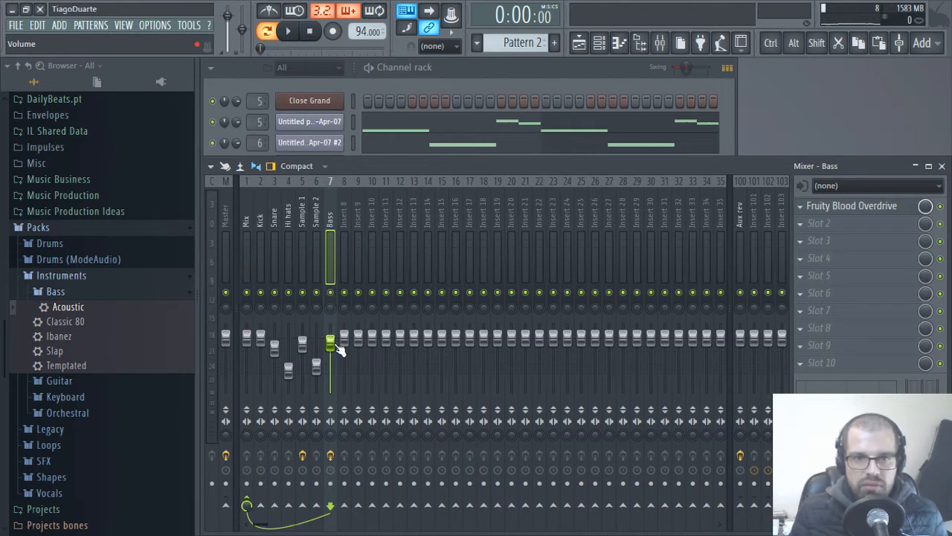
pyautogui.press('space')
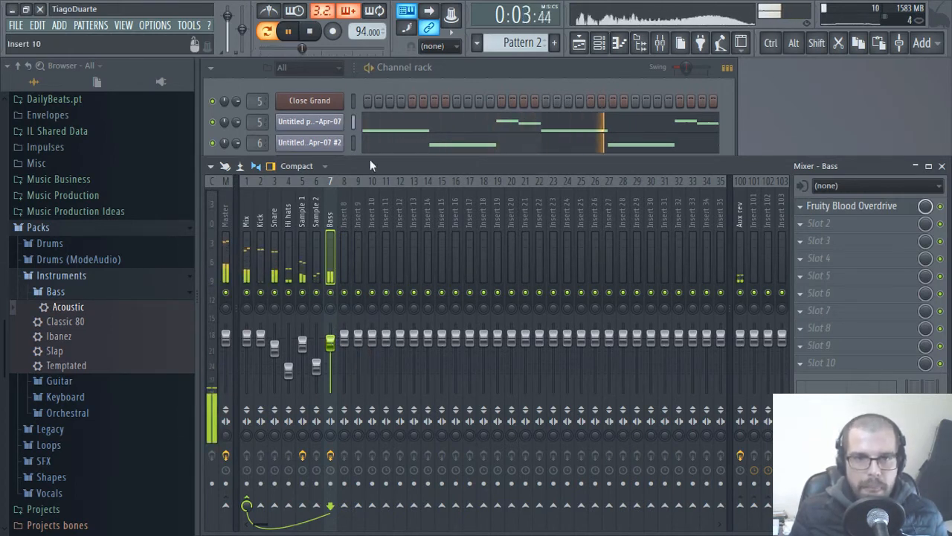
# Rename the Acoustic channel in the channel rack to Bass
pyautogui.click(468, 68)
pyautogui.keyDown('shift'); pyautogui.click(313, 250); pyautogui.keyUp('shift')
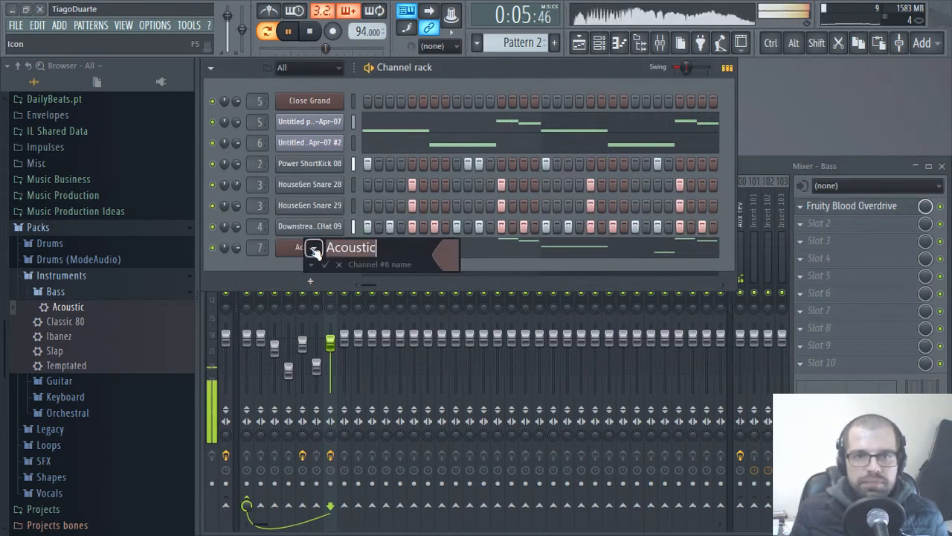
pyautogui.write('Bass')
pyautogui.press('Return')
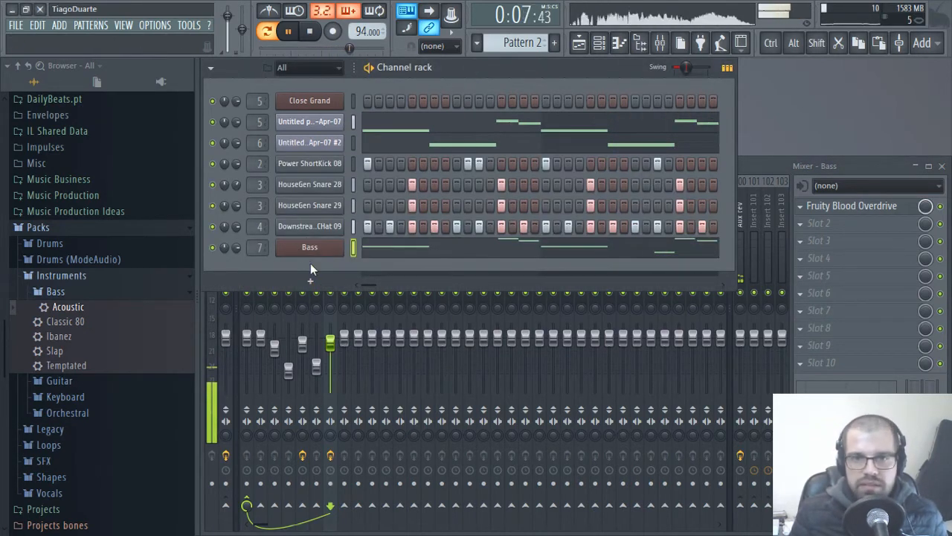
# Collapse the Packs folders and look through the DailyBeats.pt folder, including Drum Kits, for further drum sounds
pyautogui.click(75, 276)
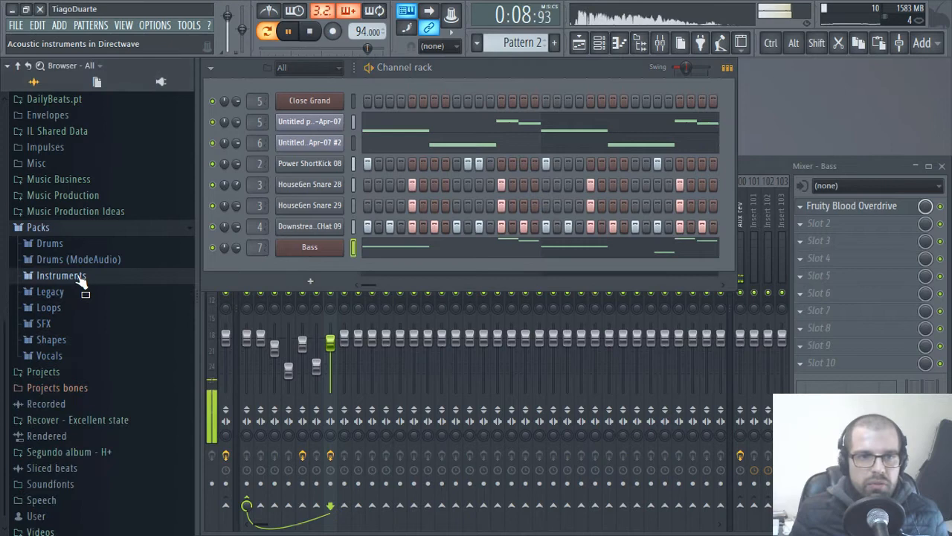
pyautogui.click(66, 228)
pyautogui.click(71, 222)
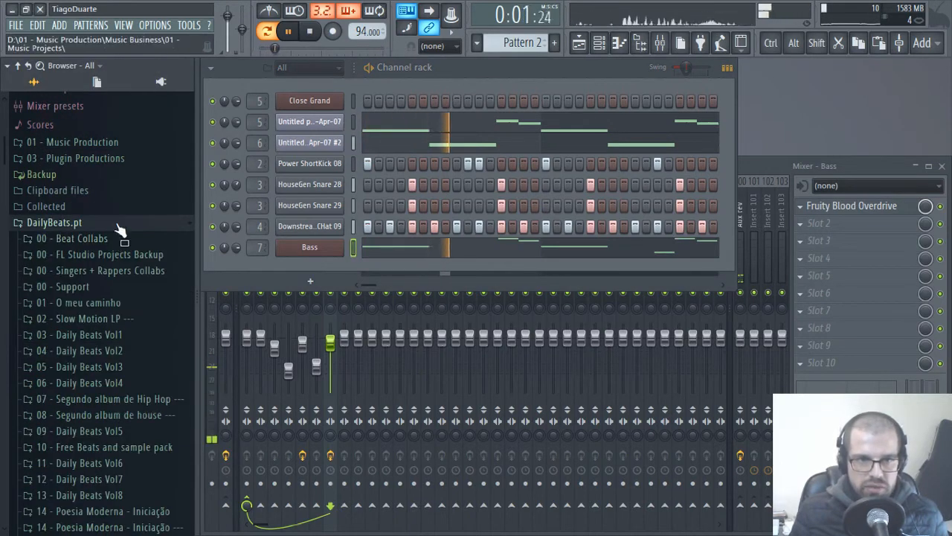
pyautogui.scroll(-8, 111, 261)
pyautogui.scroll(-15, 97, 268)
pyautogui.click(95, 191)
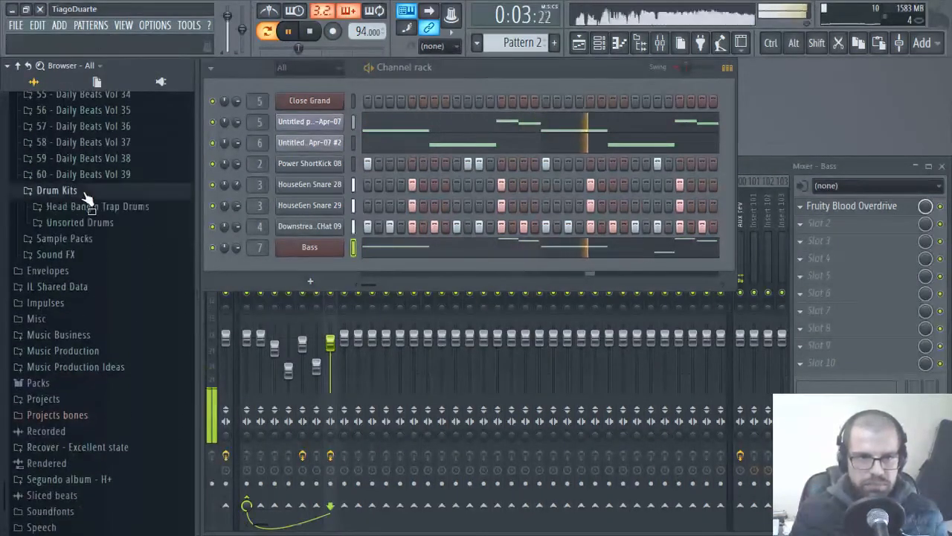
pyautogui.click(81, 221)
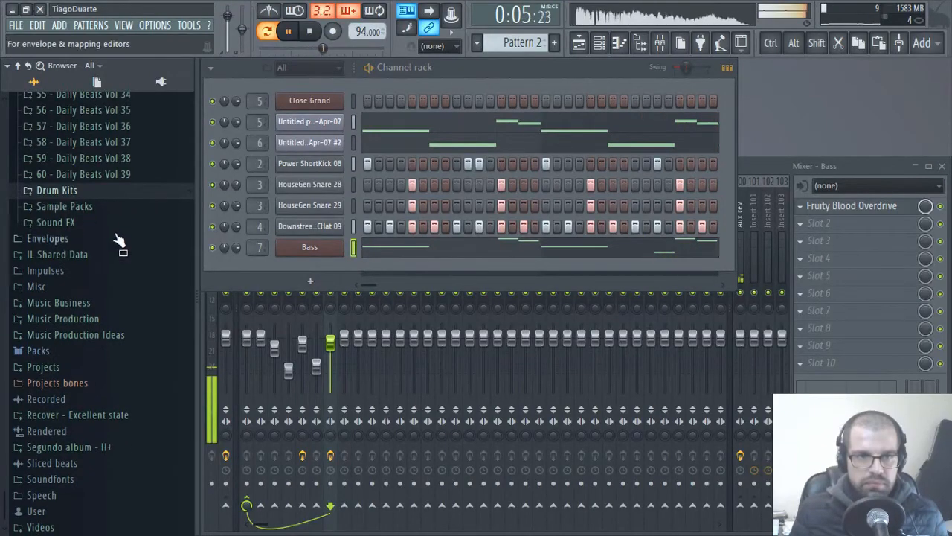
pyautogui.scroll(10, 126, 283)
pyautogui.scroll(4, 133, 301)
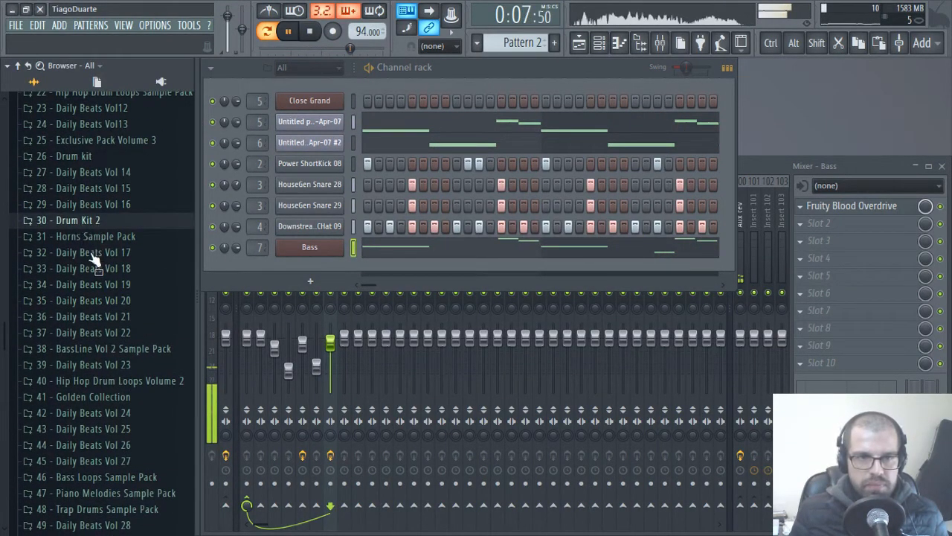
# Open the Crash folder in the drum kit of 30 - Drum Kit 2 and audition crash samples up to 07 - Crash
pyautogui.click(67, 220)
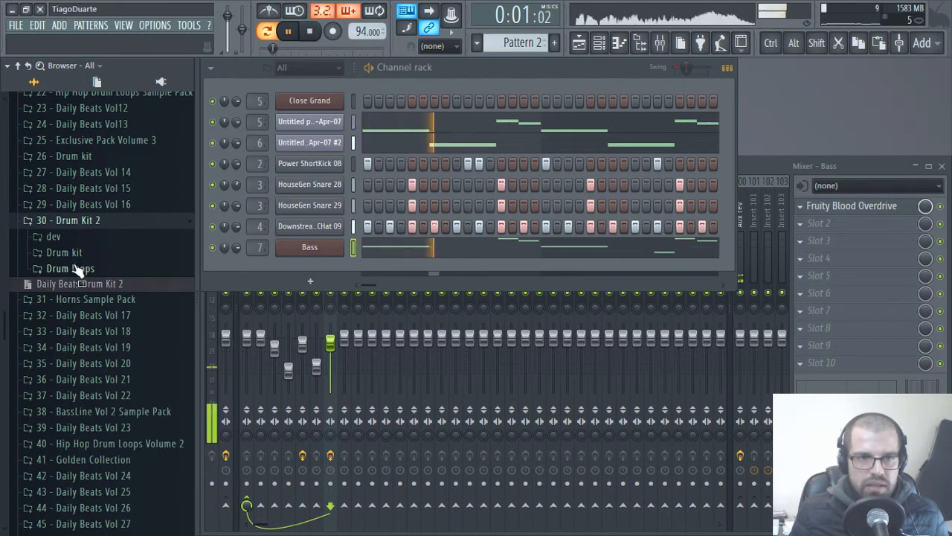
pyautogui.click(64, 254)
pyautogui.click(68, 286)
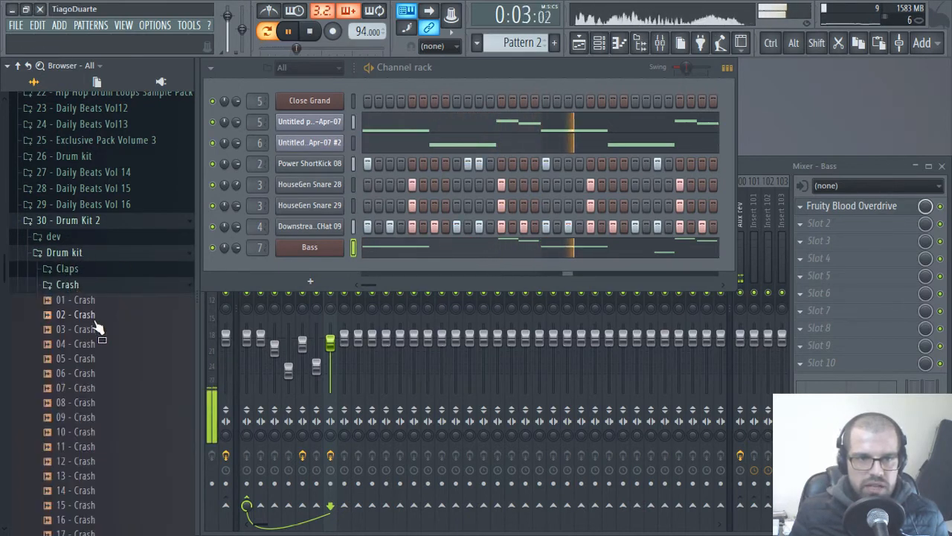
pyautogui.scroll(-4, 112, 343)
pyautogui.click(89, 198)
pyautogui.click(90, 213)
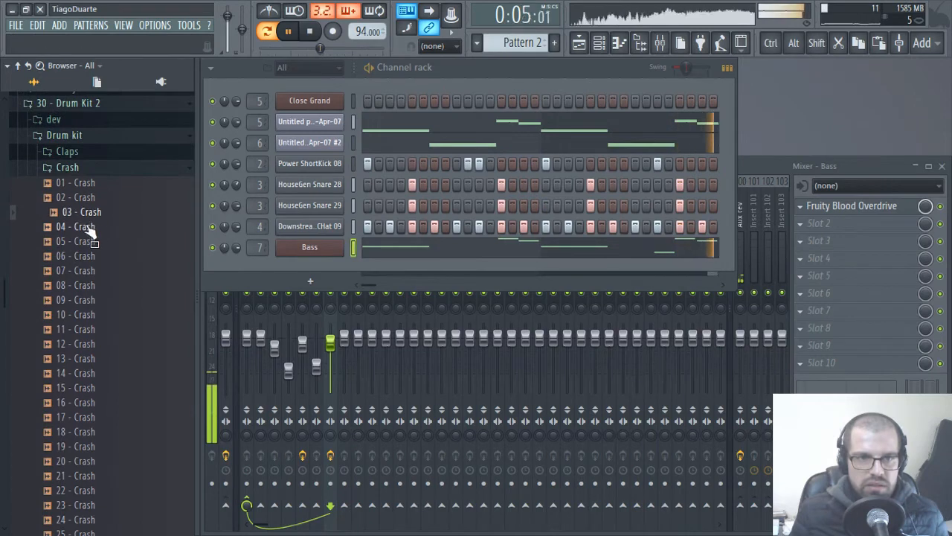
pyautogui.click(91, 243)
pyautogui.click(88, 271)
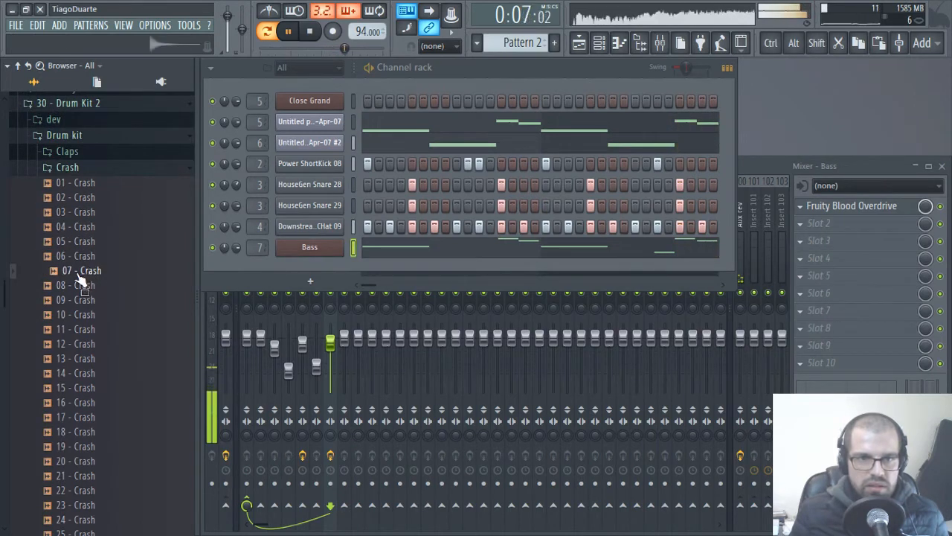
# Add 07 - Crash as a new channel, assign it to mixer track 8 and place a hit on its first step
pyautogui.rightClick(88, 271)
pyautogui.click(146, 285)
pyautogui.click(413, 88)
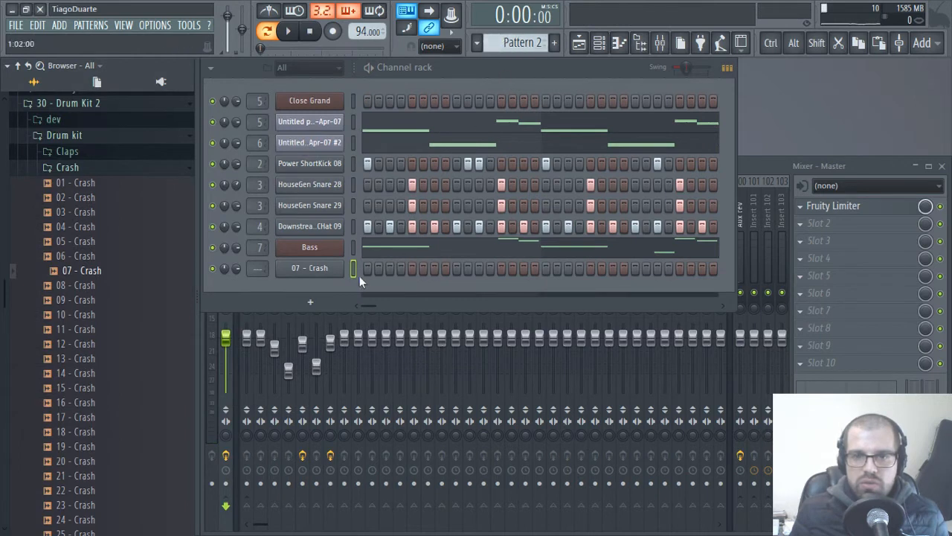
pyautogui.moveTo(258, 268); pyautogui.dragTo(259, 257)
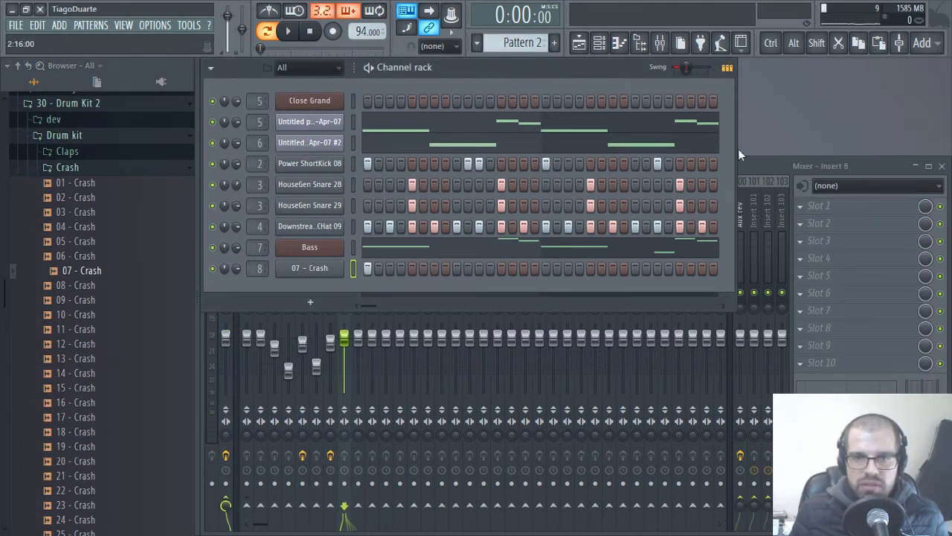
# Lower the volume of mixer track 8 and route it only to the Mix track
pyautogui.click(778, 168)
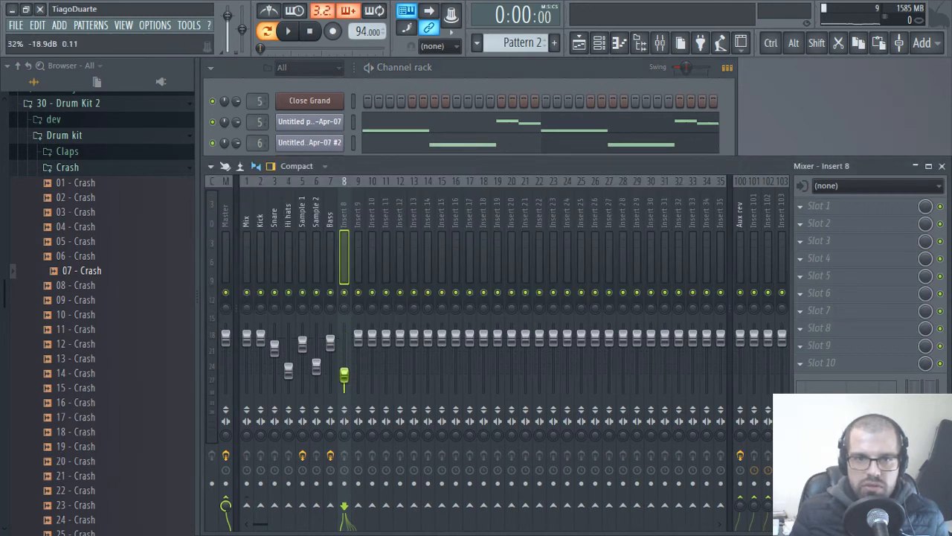
pyautogui.rightClick(246, 506)
pyautogui.click(279, 483)
pyautogui.click(249, 221)
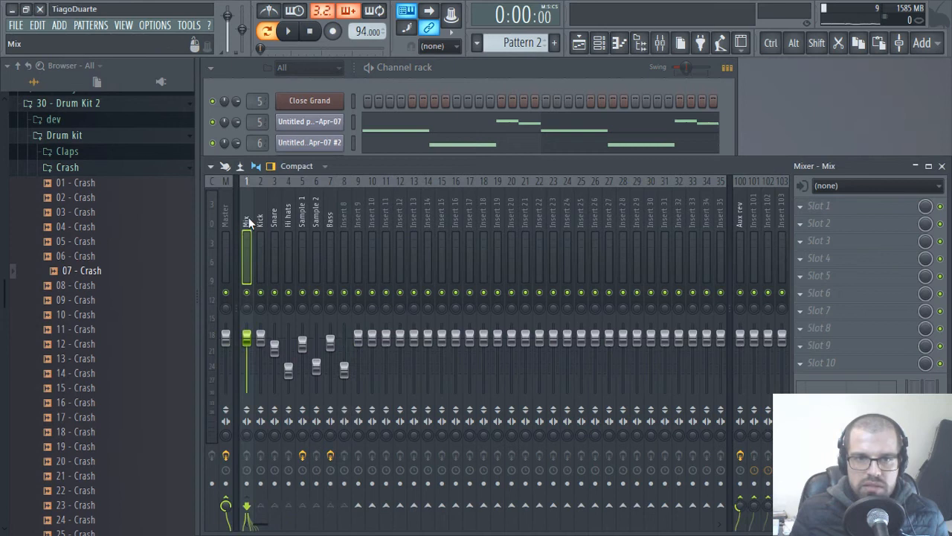
pyautogui.click(344, 224)
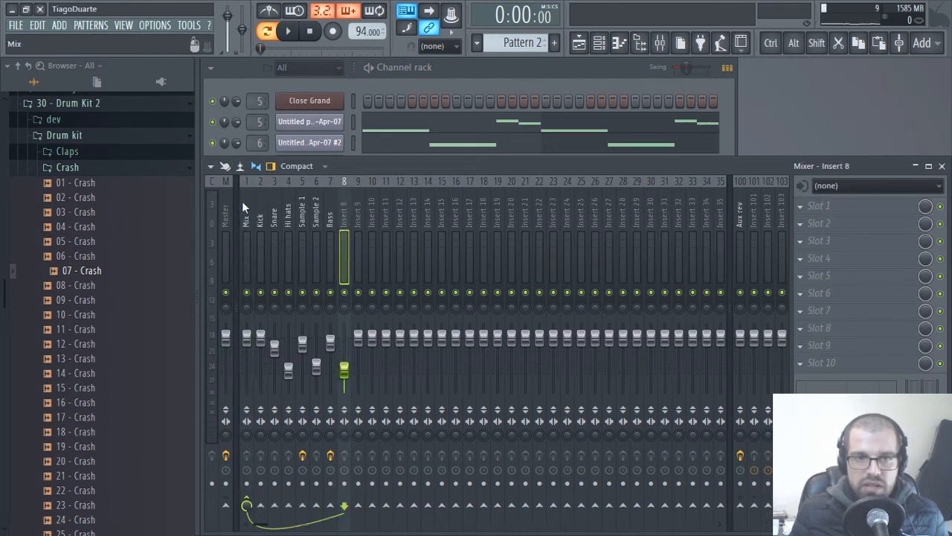
# Rename mixer track 8 Crash and briefly play the pattern to hear the cymbal
pyautogui.doubleClick(342, 216)
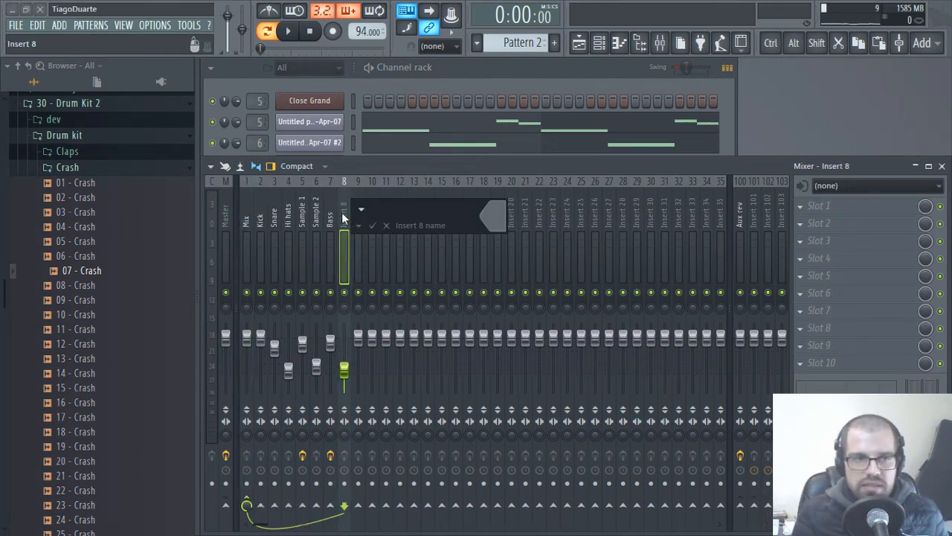
pyautogui.press('Return')
pyautogui.press('space')
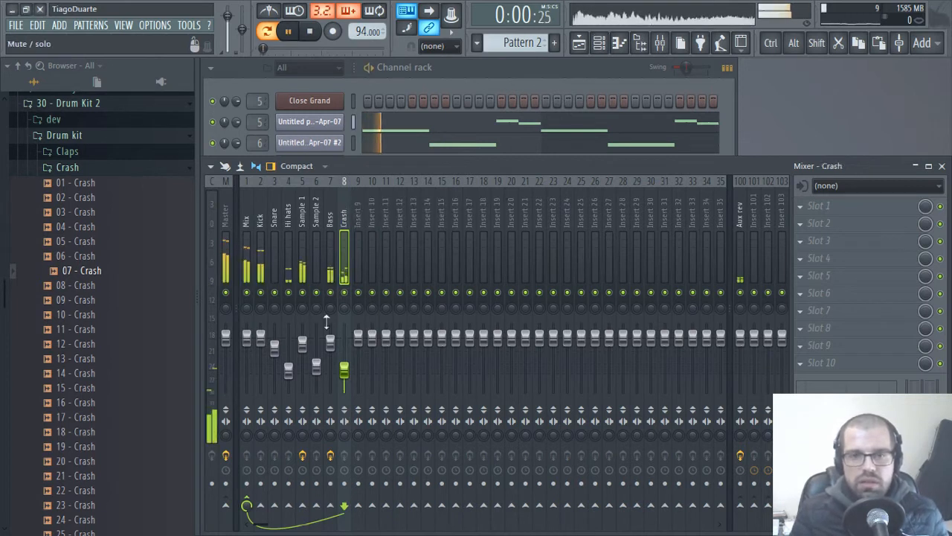
pyautogui.press('space')
# Audition 08 - Crash, replace the crash channel's sample with 09 - Crash and set the Crash mixer track to 46% (-13.8 dB) during playback
pyautogui.click(82, 285)
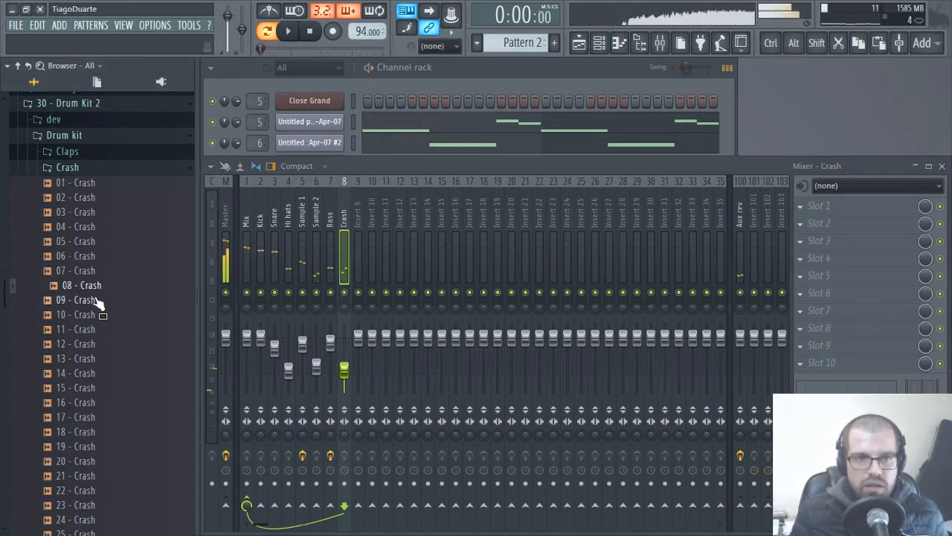
pyautogui.click(82, 299)
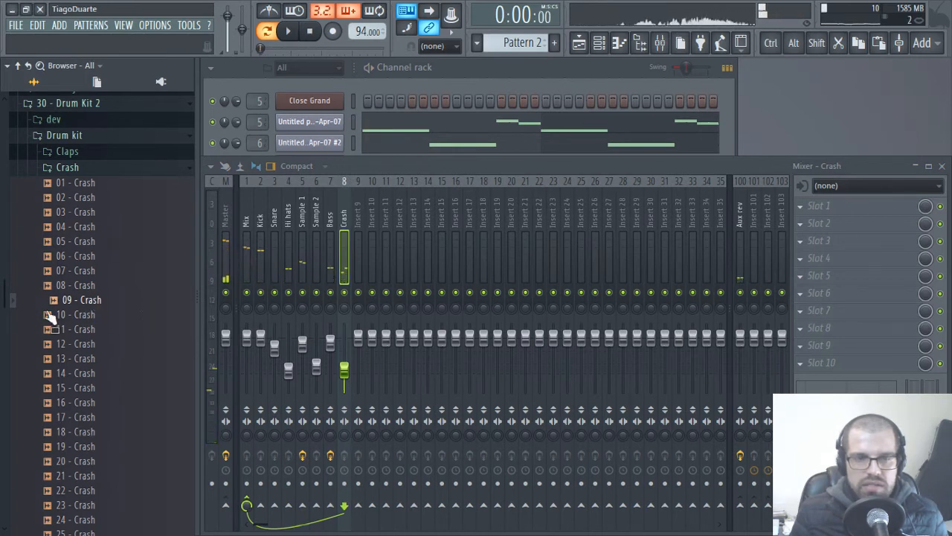
pyautogui.press('space')
pyautogui.press('space')
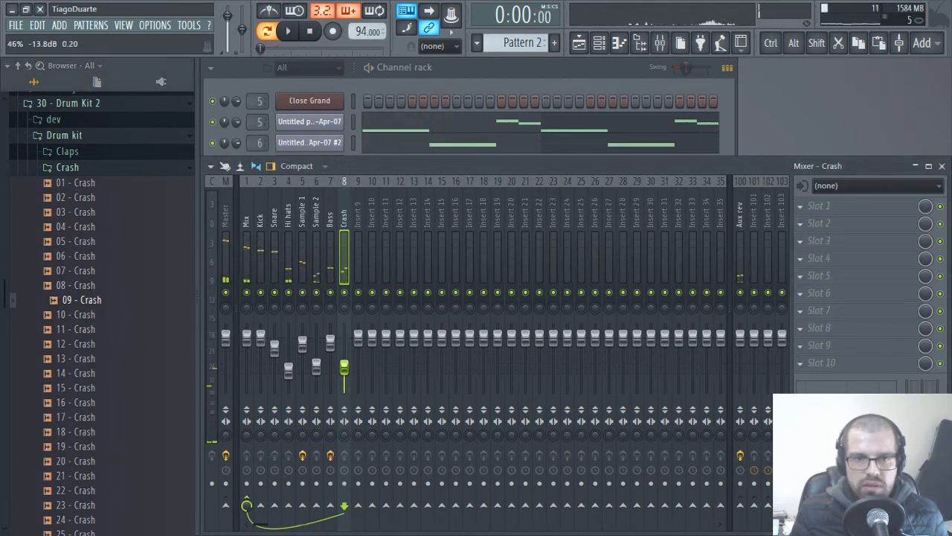
pyautogui.press('space')
pyautogui.click(423, 84)
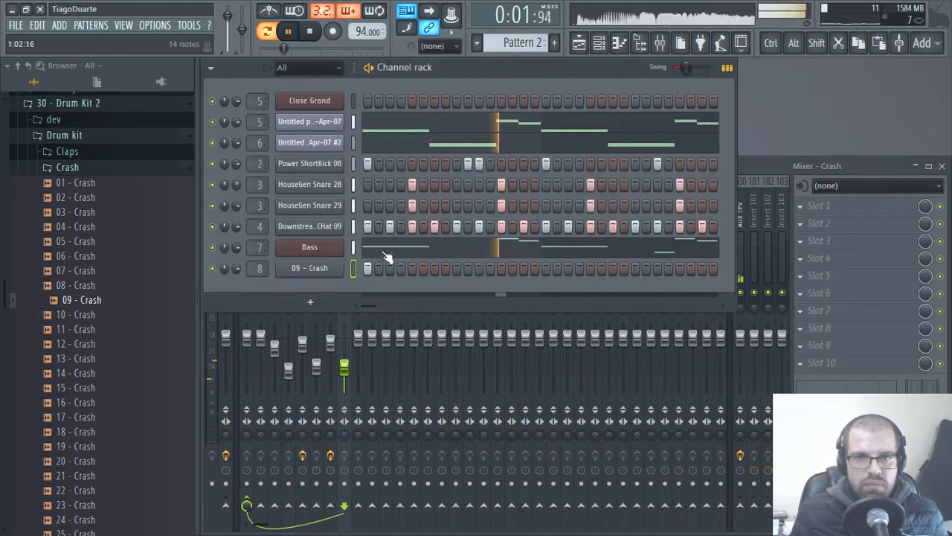
# Audition crashes 10 and 11, add 11 - Crash as a new channel and assign it to mixer track 9
pyautogui.click(91, 316)
pyautogui.click(94, 329)
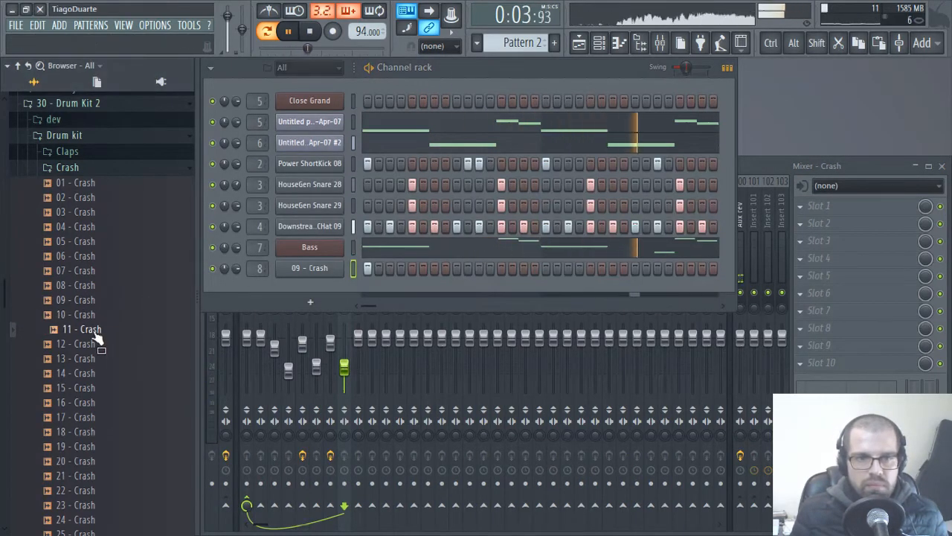
pyautogui.rightClick(94, 335)
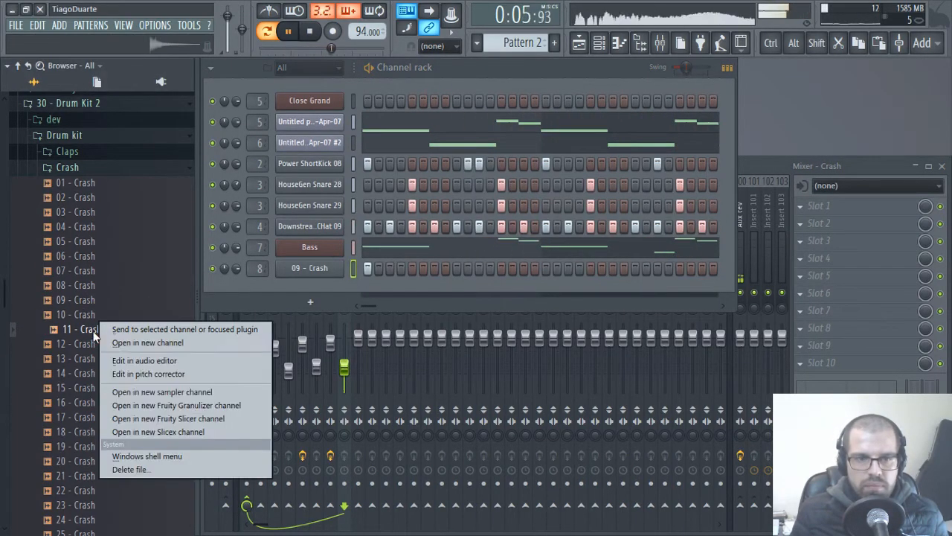
pyautogui.click(142, 342)
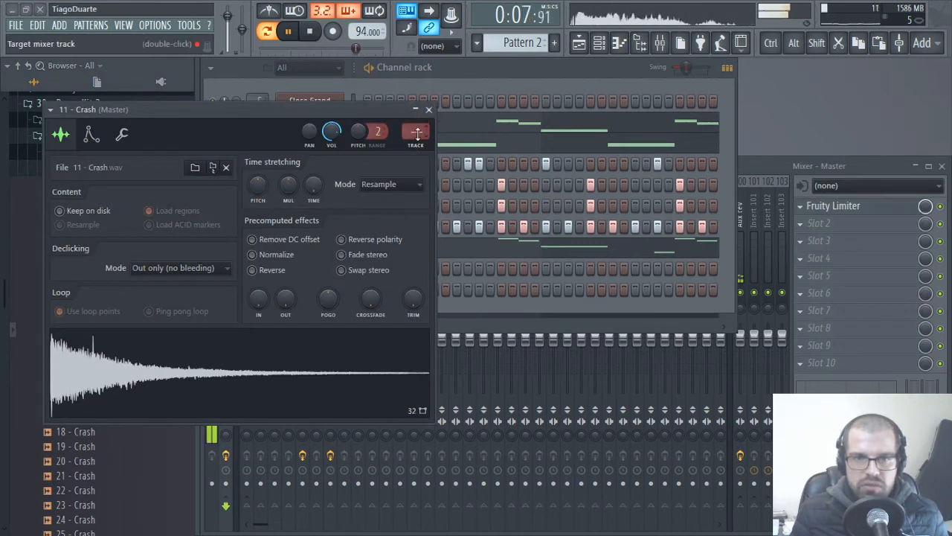
pyautogui.moveTo(417, 134); pyautogui.dragTo(416, 101)
pyautogui.click(428, 109)
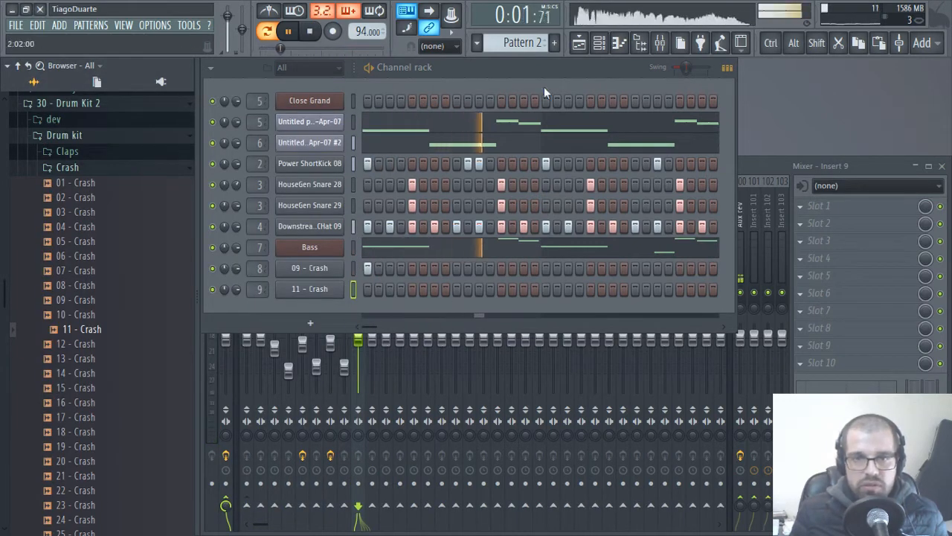
# Rename mixer track 9 Crash 2 and route it only to the Mix track
pyautogui.click(770, 168)
pyautogui.press('space')
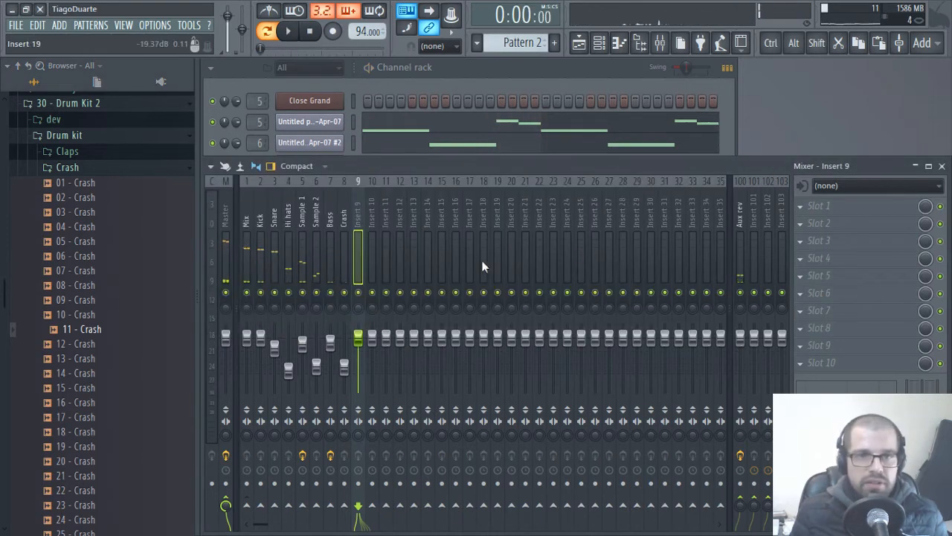
pyautogui.doubleClick(363, 215)
pyautogui.write('Crash 2')
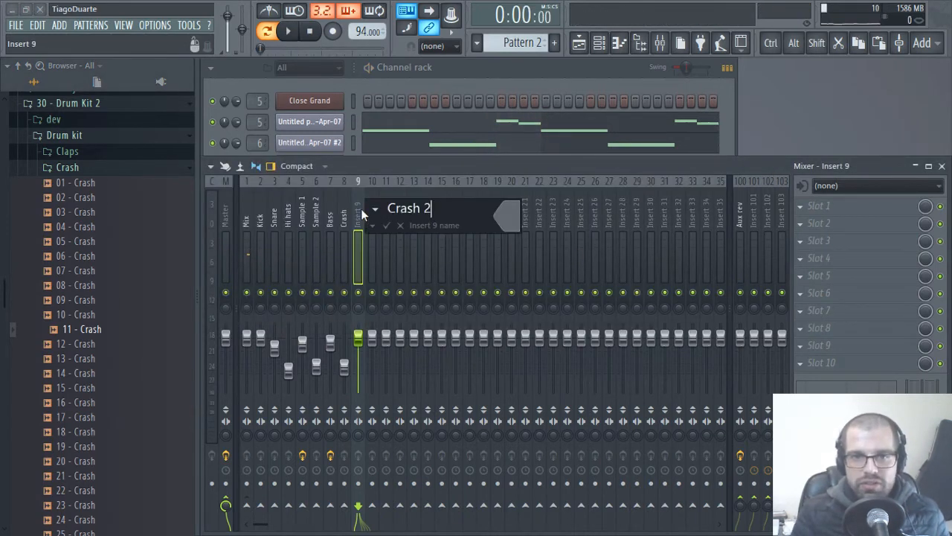
pyautogui.press('Return')
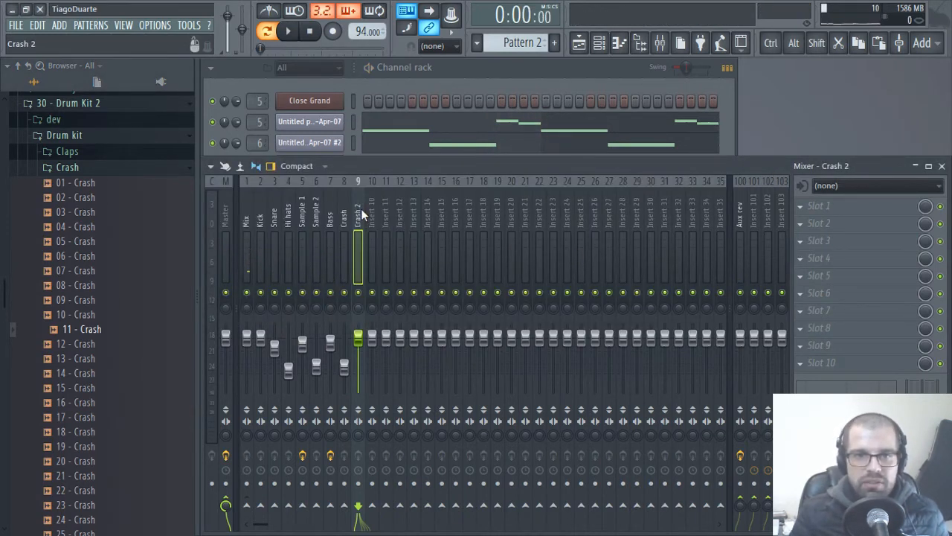
pyautogui.rightClick(248, 513)
pyautogui.click(299, 481)
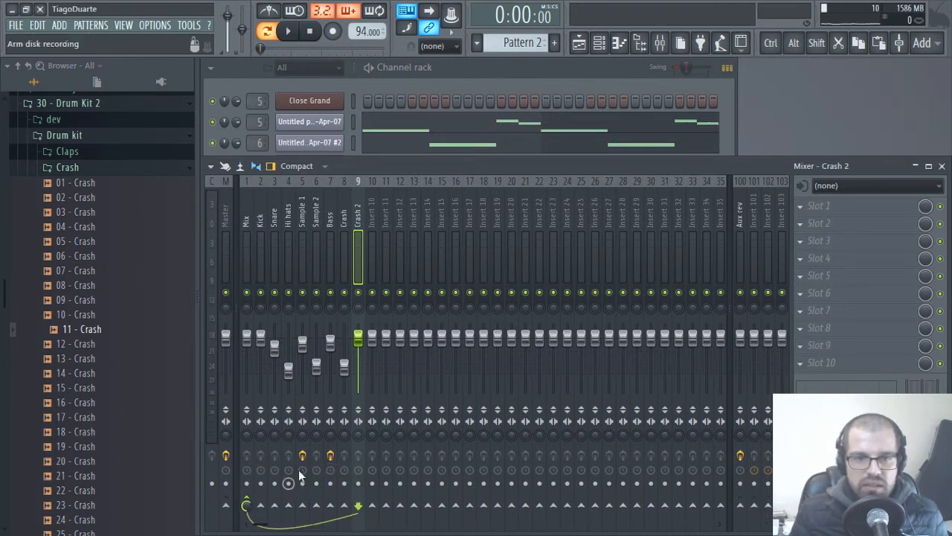
# Lower Crash 2's volume, pan the Crash and Crash 2 mixer tracks off centre, and briefly play the pattern
pyautogui.click(346, 310)
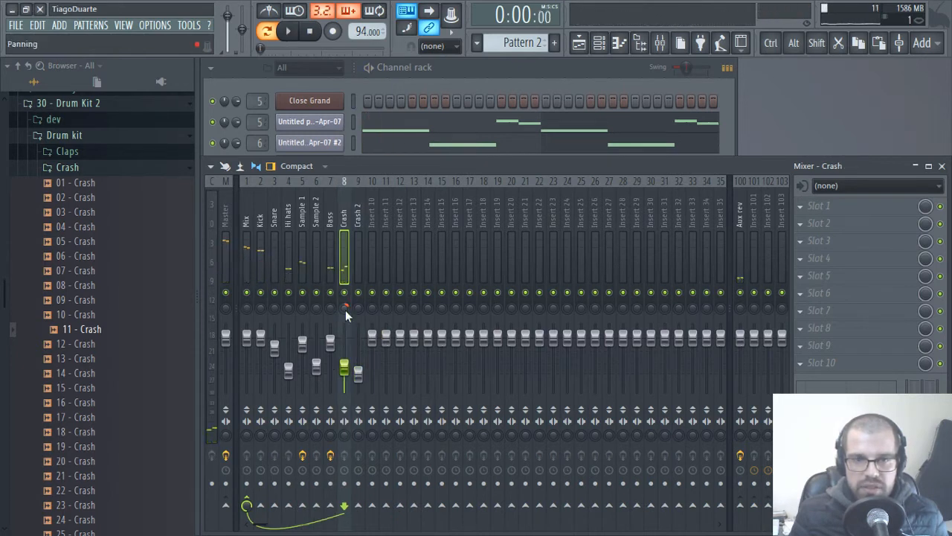
pyautogui.click(357, 308)
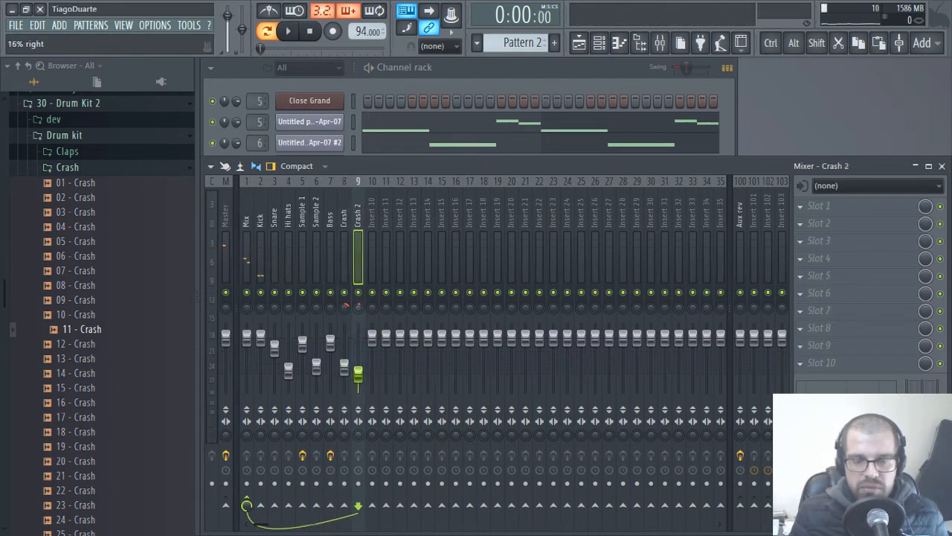
pyautogui.press('space')
pyautogui.press('space')
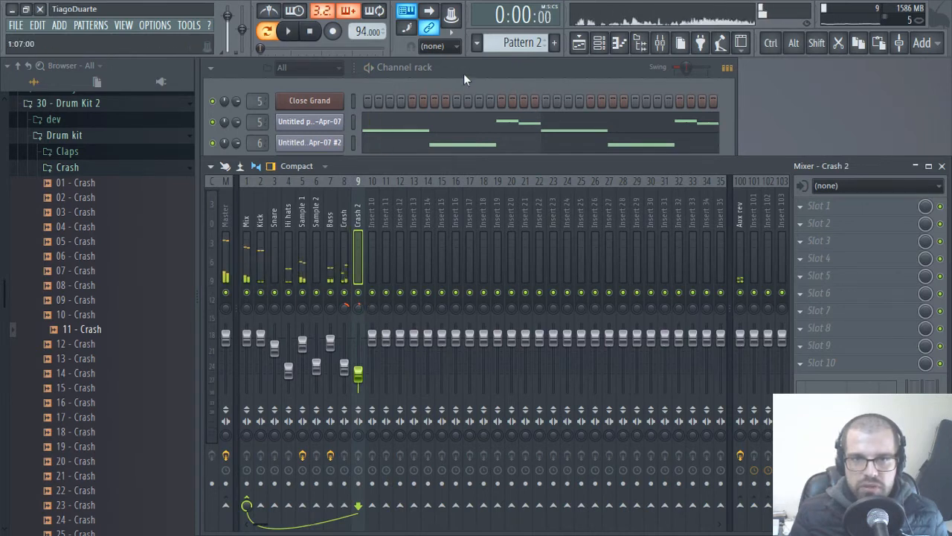
# Bring the channel rack forward, play the pattern and collapse the Crash and Drum kit folders in the browser
pyautogui.click(463, 73)
pyautogui.moveTo(372, 328); pyautogui.dragTo(351, 326)
pyautogui.press('space')
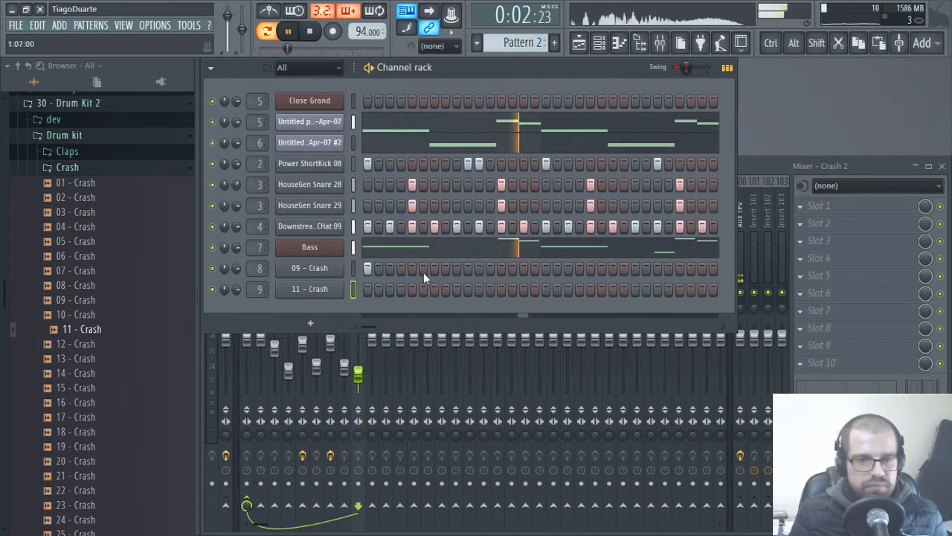
pyautogui.click(87, 168)
pyautogui.click(65, 136)
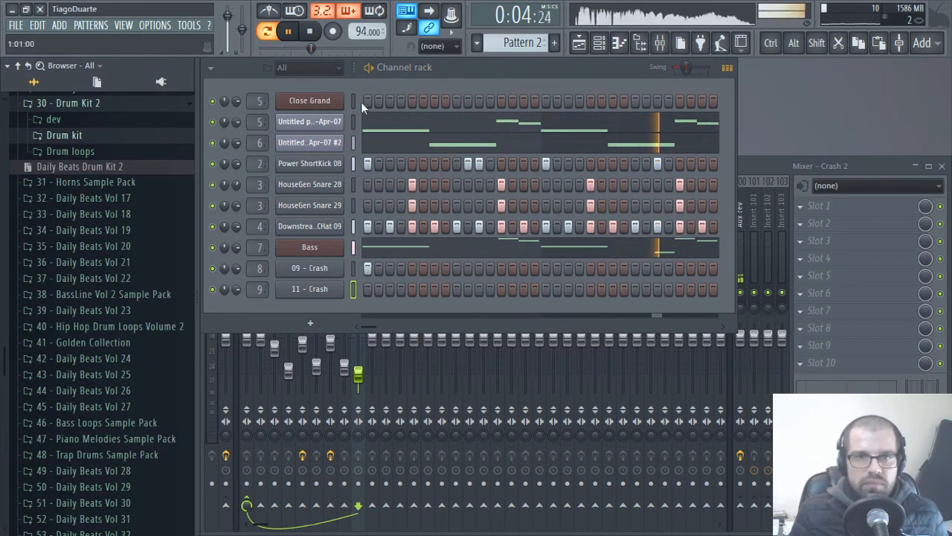
# Select the Close Grand channel and try out piano notes over the playing pattern
pyautogui.click(355, 101)
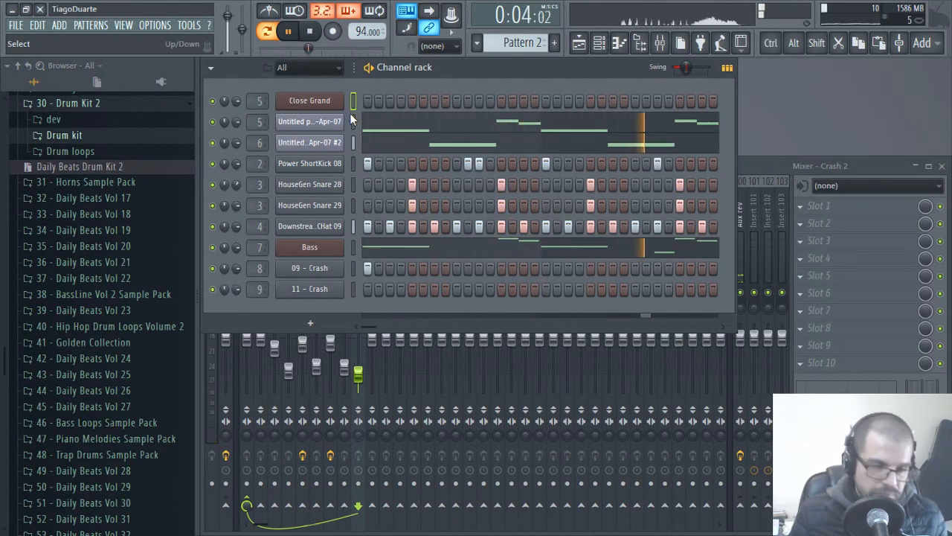
pyautogui.press('j')
pyautogui.press('j')
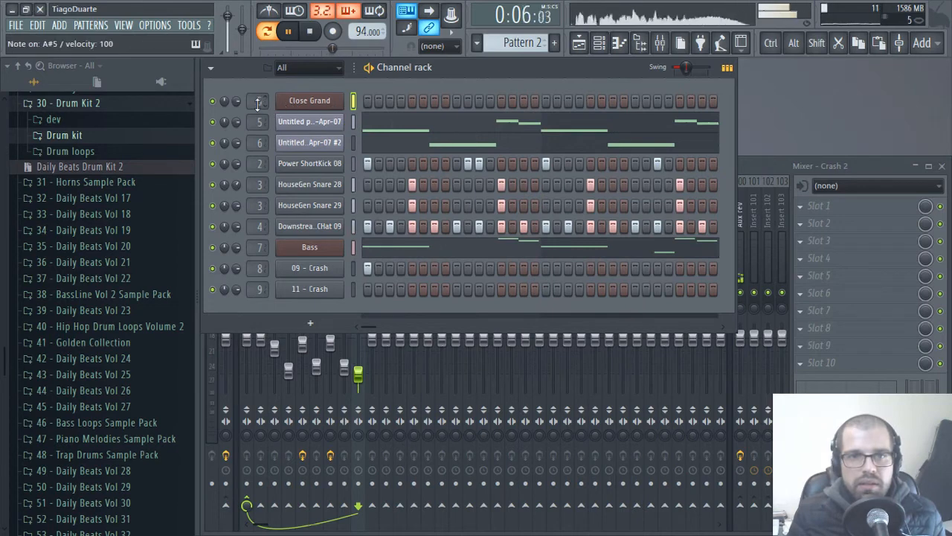
# Assign the Close Grand channel to mixer track 10
pyautogui.click(776, 162)
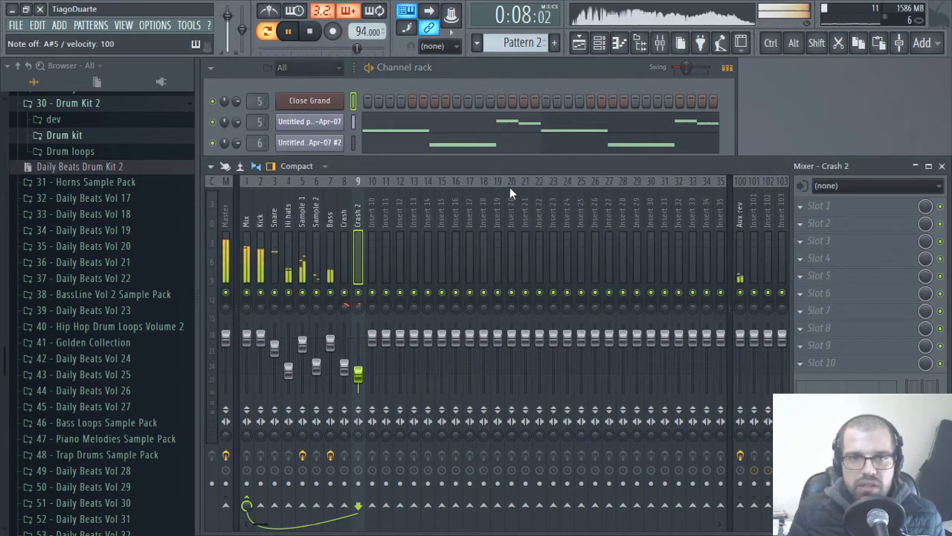
pyautogui.click(503, 82)
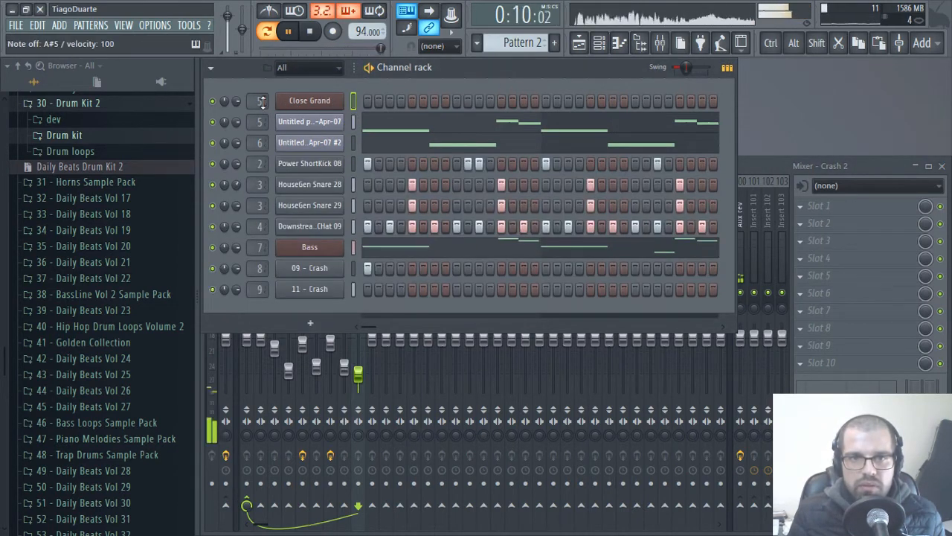
pyautogui.scroll(5, 255, 101)
pyautogui.scroll(-2, 254, 102)
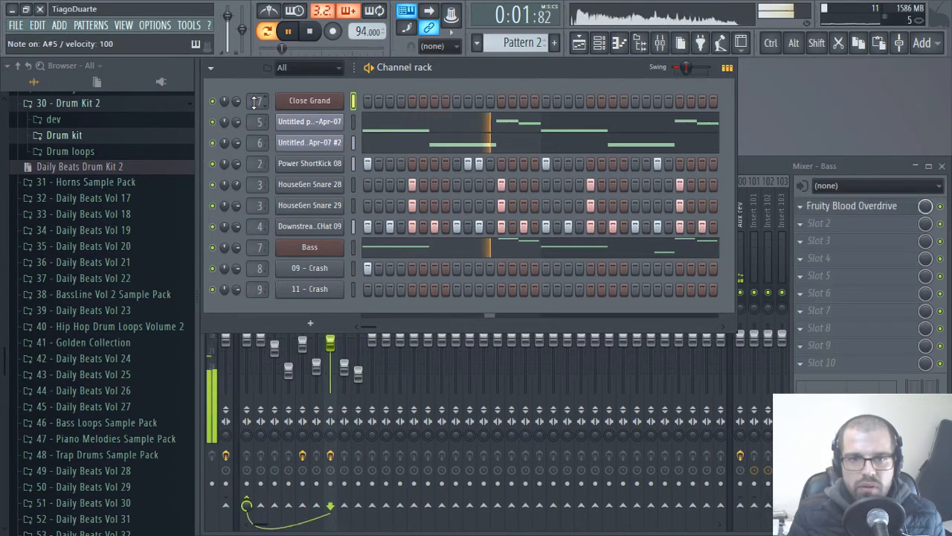
pyautogui.scroll(2, 255, 101)
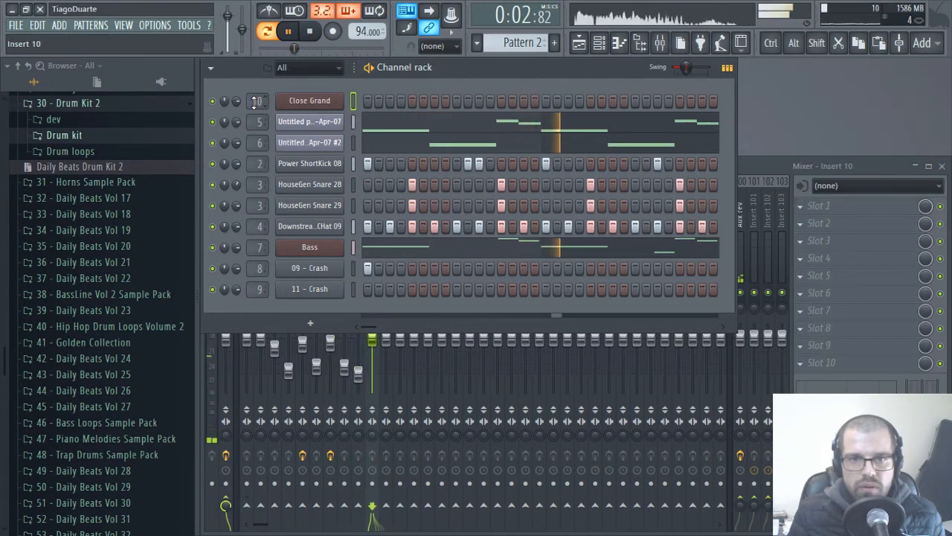
# Lower mixer track 10's volume and route it only to the Mix track
pyautogui.click(746, 159)
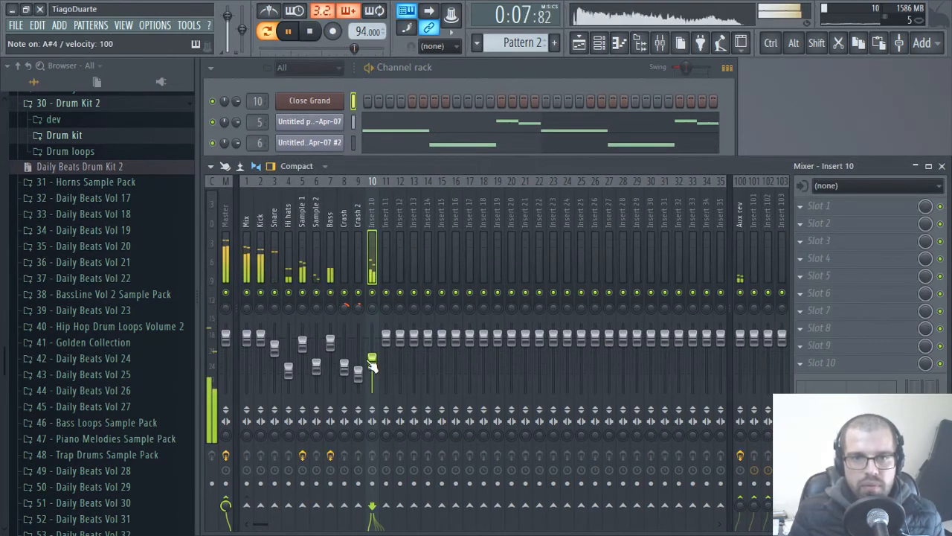
pyautogui.rightClick(246, 506)
pyautogui.click(286, 462)
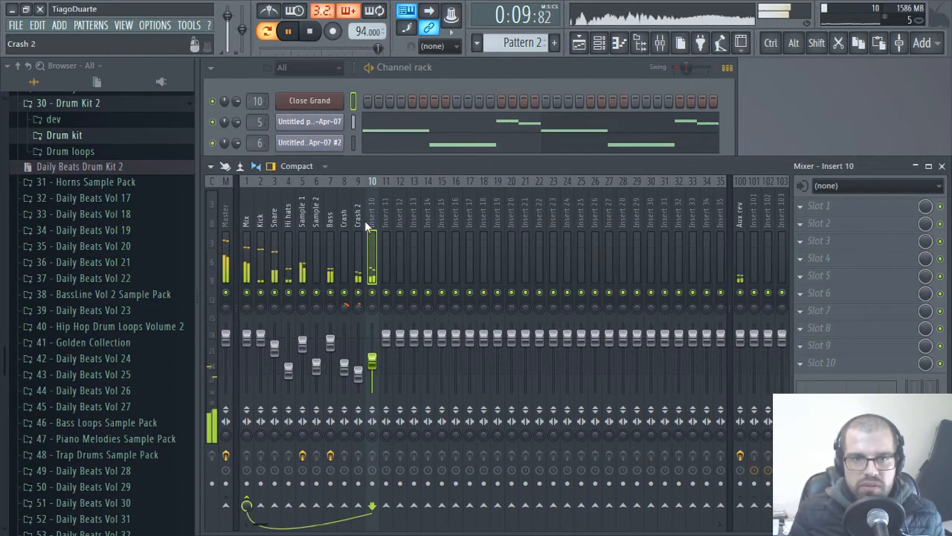
# Open the Close Grand piano roll, set the typing keyboard's base note to C3 and try out a lower note
pyautogui.click(452, 66)
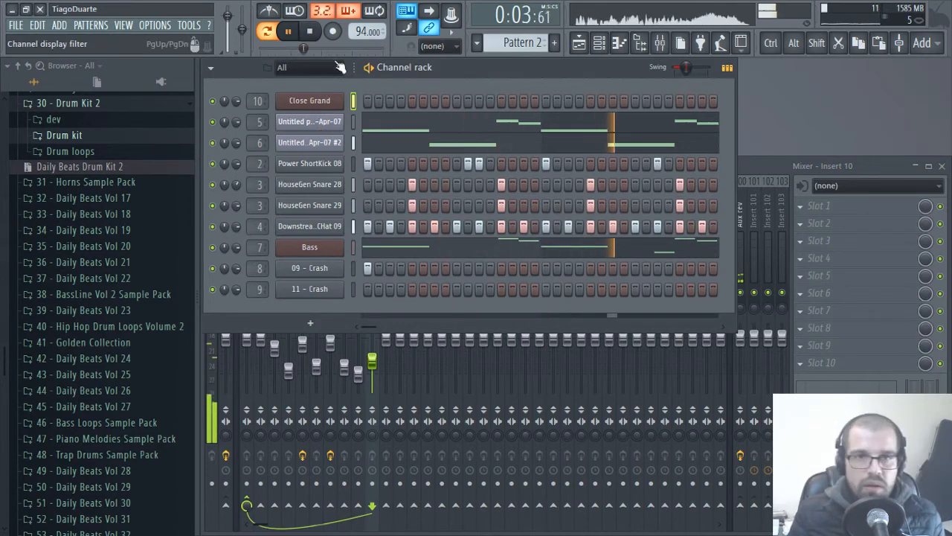
pyautogui.rightClick(323, 105)
pyautogui.click(385, 105)
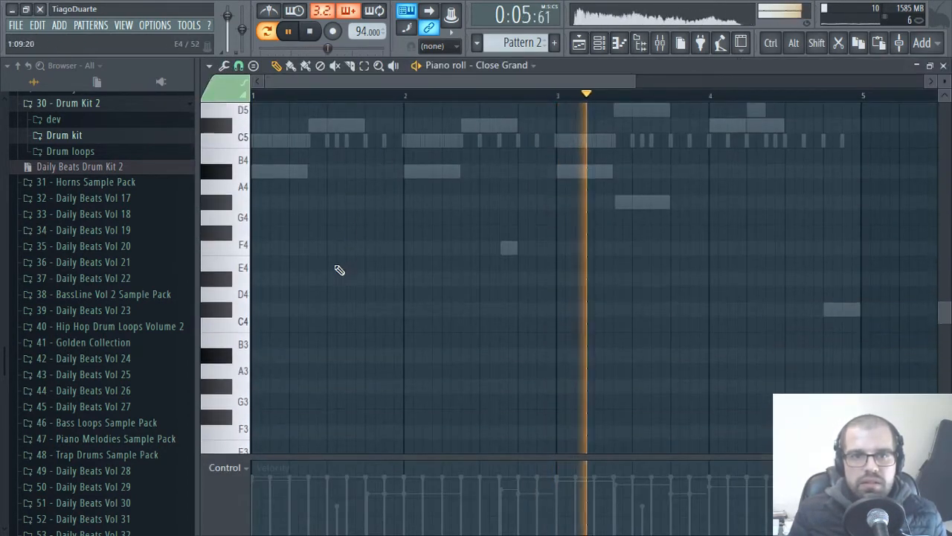
pyautogui.rightClick(406, 11)
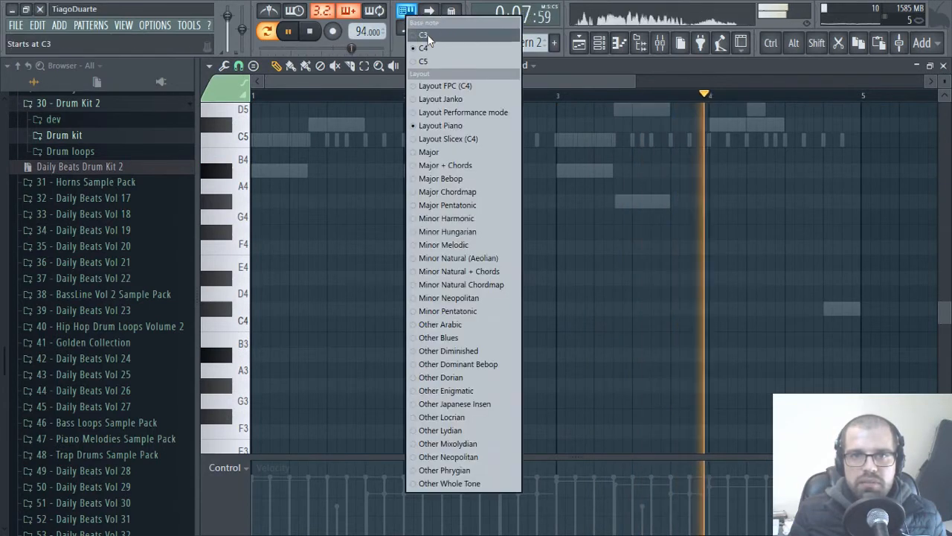
pyautogui.click(424, 35)
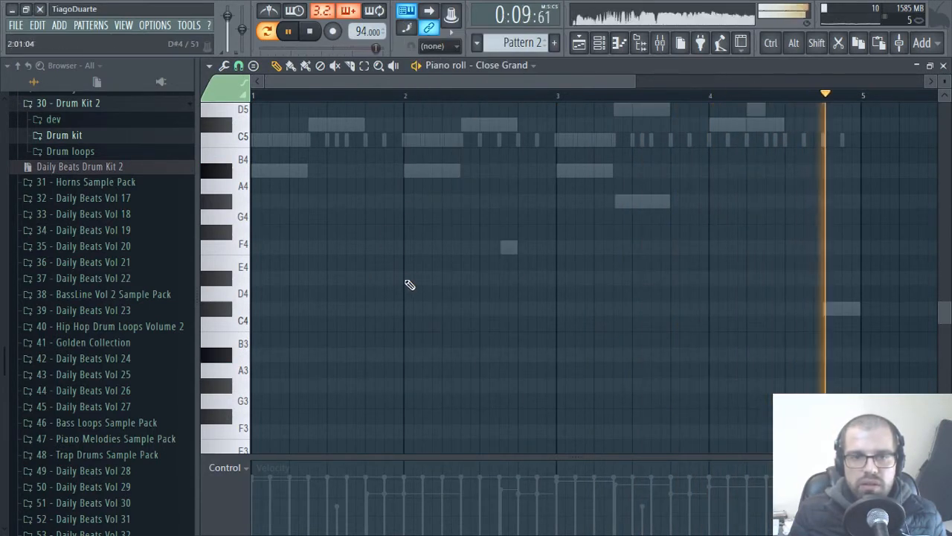
pyautogui.press('j')
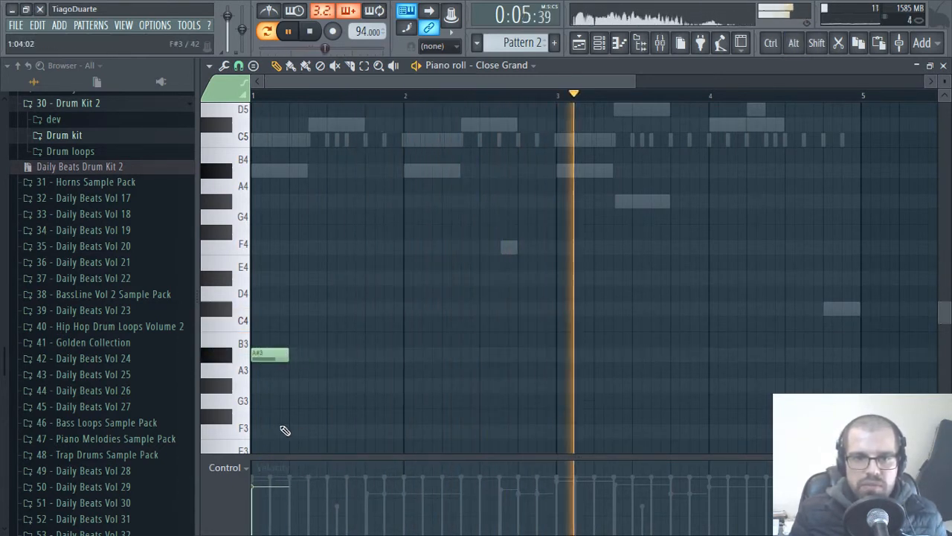
# Try a low two-note piano line in bar 1 with A#3 followed by C#4, moved up to F4, and delete both notes
pyautogui.press('space')
pyautogui.moveTo(287, 355); pyautogui.dragTo(350, 357)
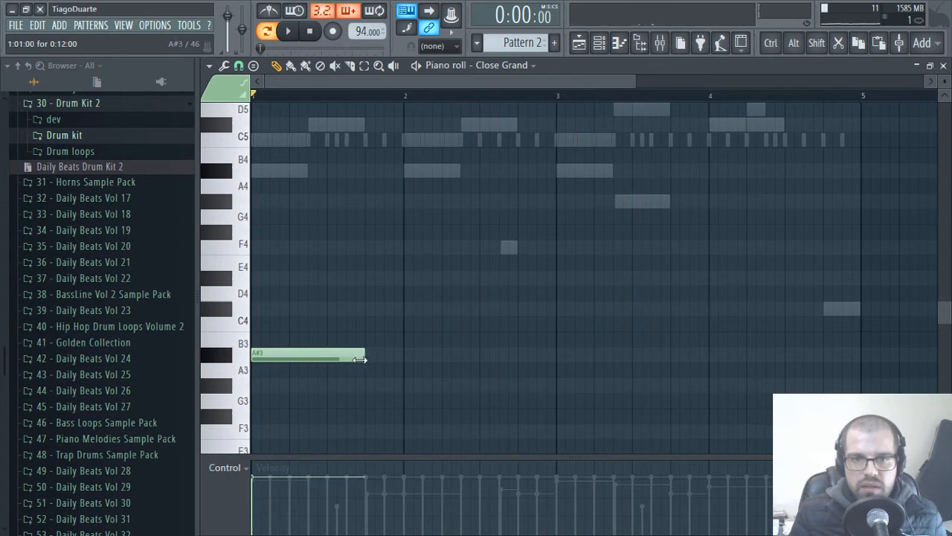
pyautogui.click(310, 307)
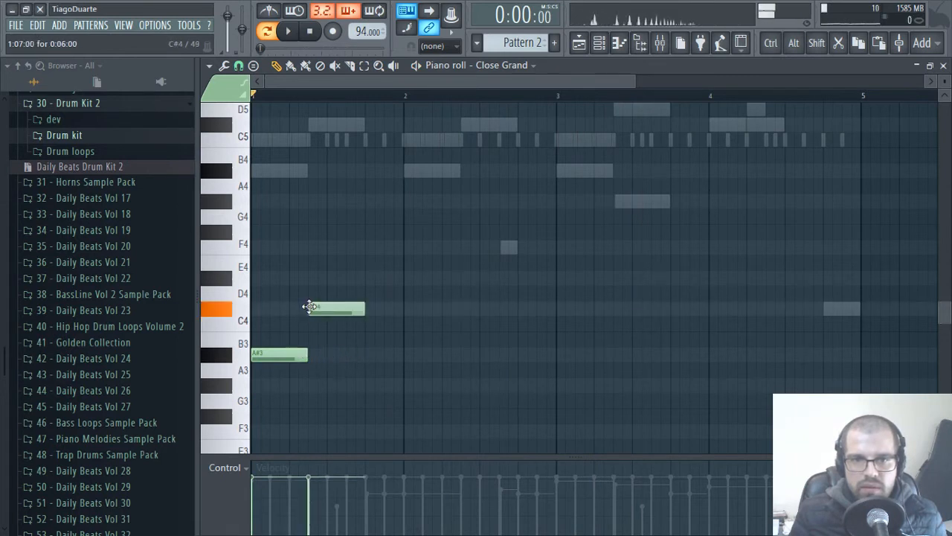
pyautogui.press('space')
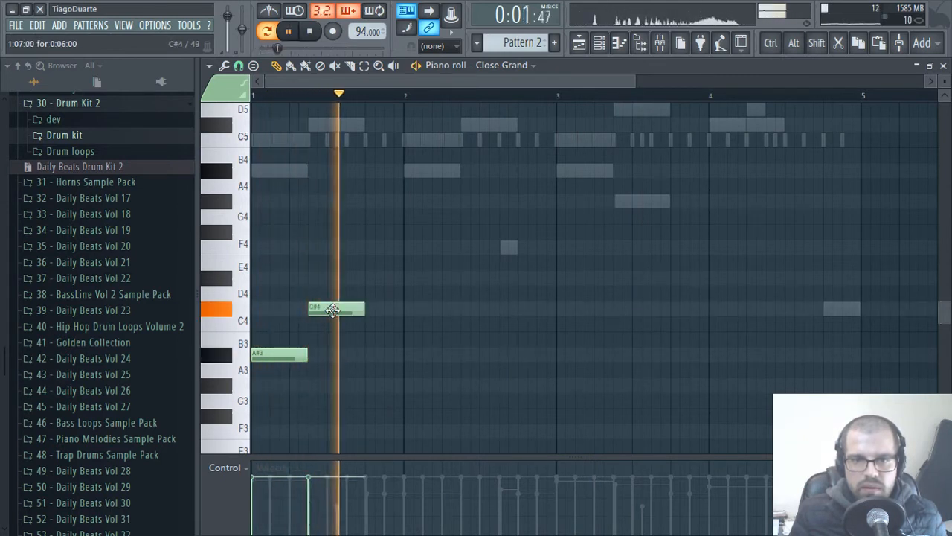
pyautogui.press('space')
pyautogui.moveTo(332, 309); pyautogui.dragTo(336, 243)
pyautogui.press('space')
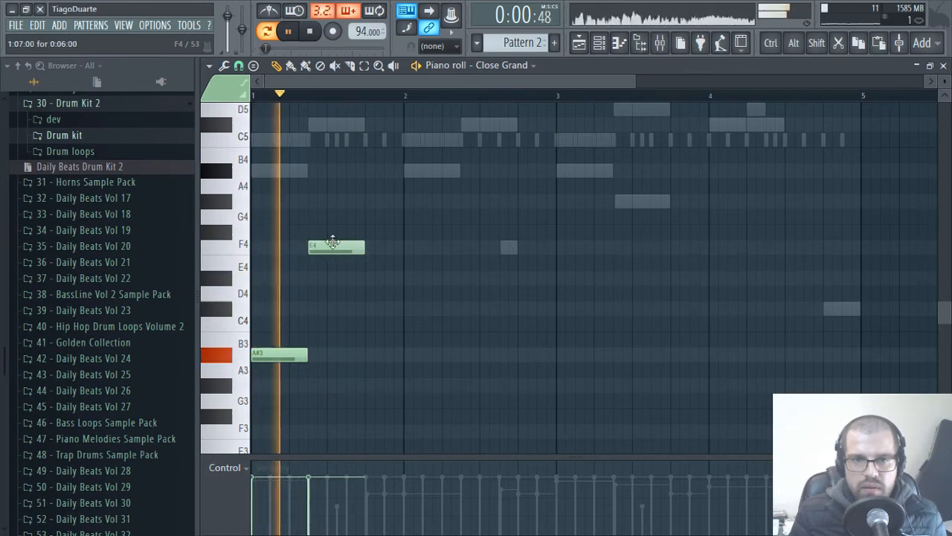
pyautogui.press('space')
pyautogui.rightClick(335, 245)
pyautogui.rightClick(301, 353)
# Draw three pairs of short A#7 notes in the first half of bar 1, playing the pattern to check the rhythm
pyautogui.scroll(10, 308, 352)
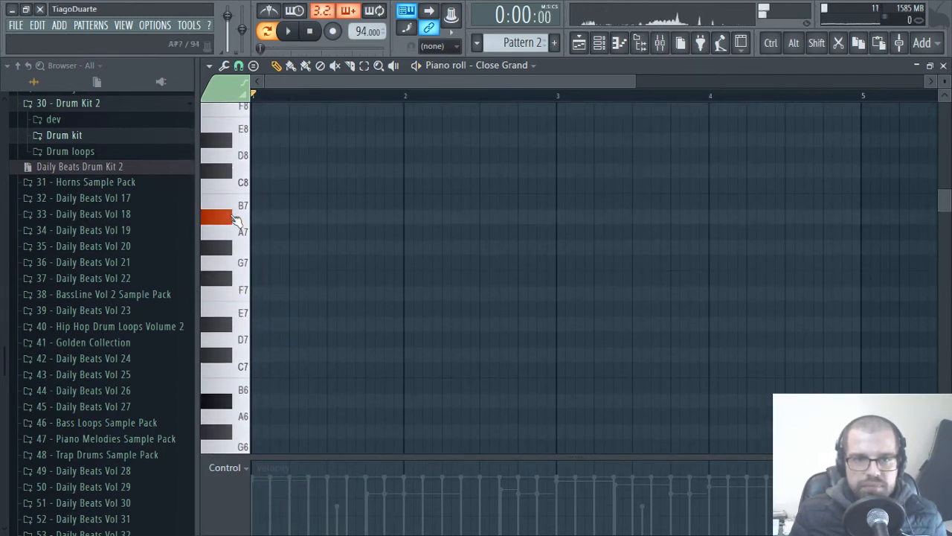
pyautogui.click(255, 216)
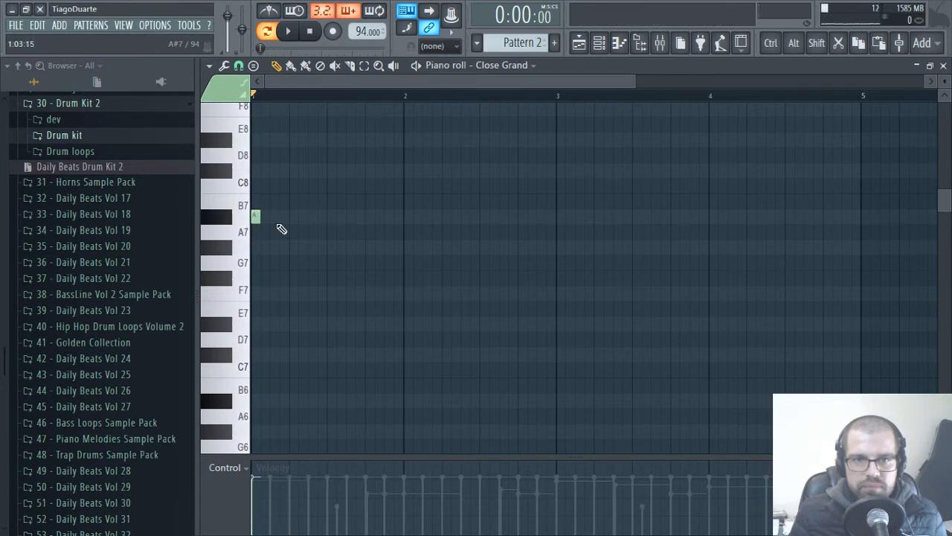
pyautogui.press('space')
pyautogui.press('space')
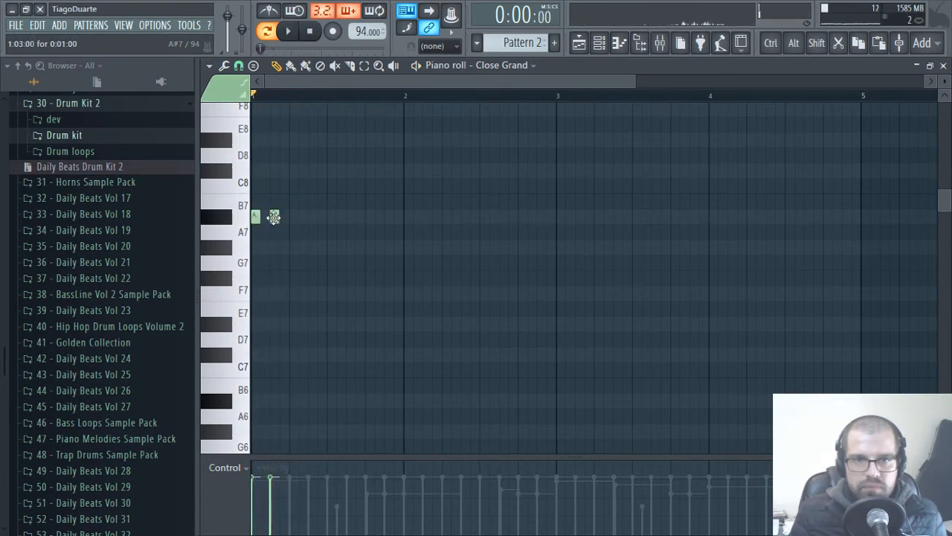
pyautogui.press('space')
pyautogui.click(284, 216)
pyautogui.press('space')
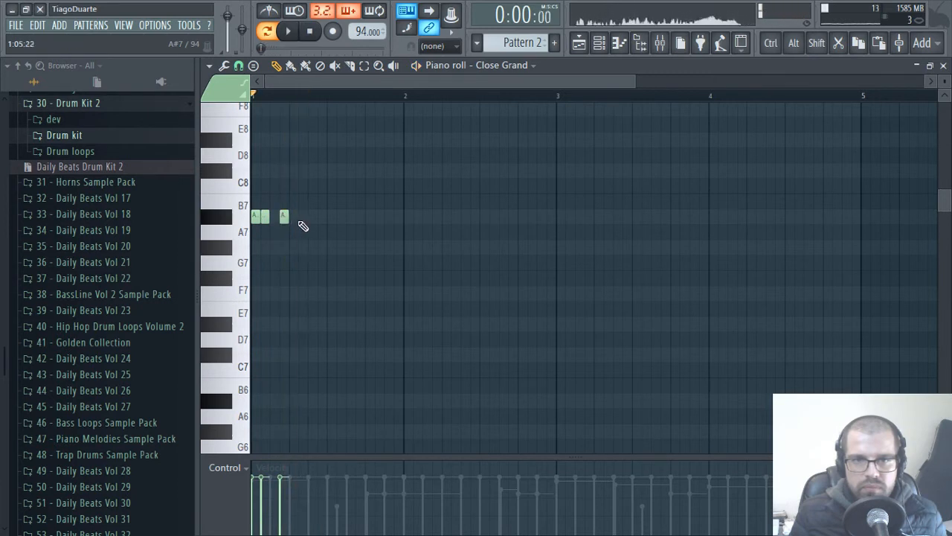
pyautogui.press('space')
pyautogui.press('space')
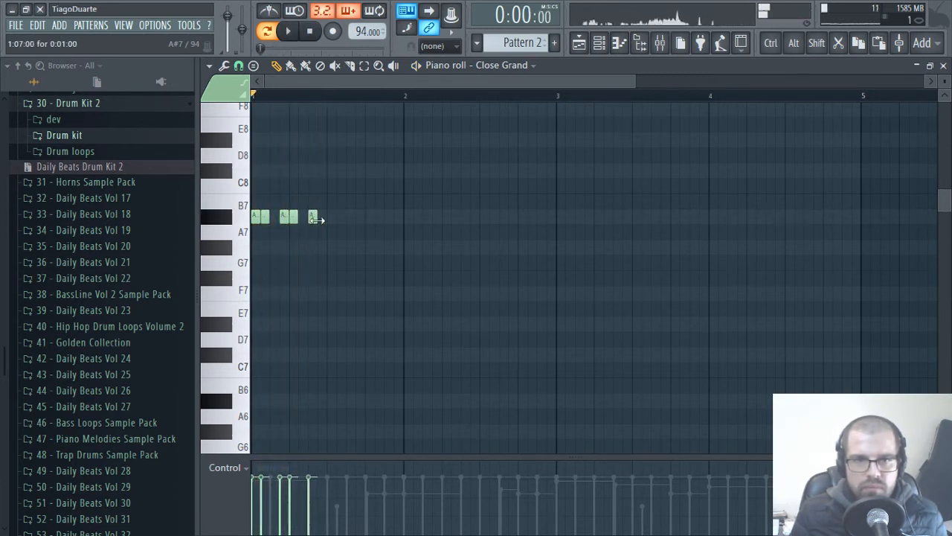
pyautogui.press('space')
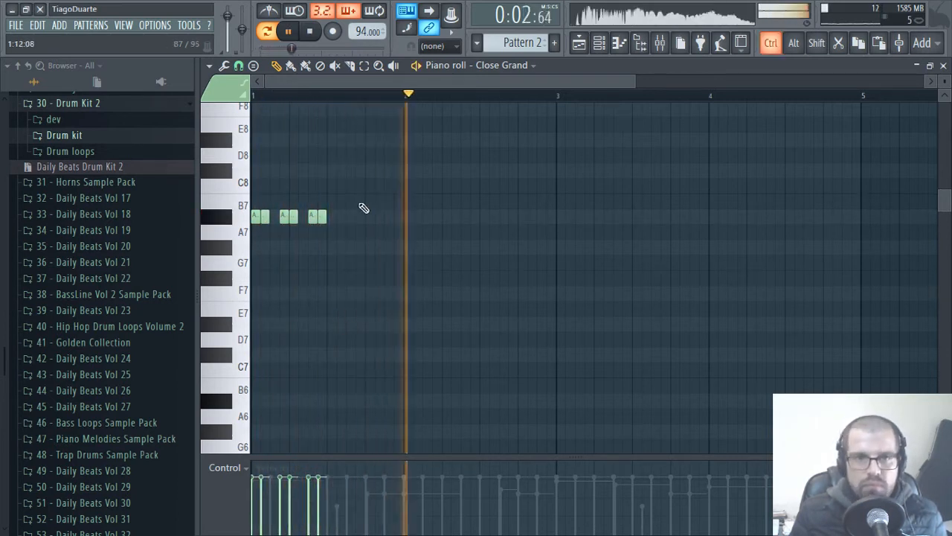
# Duplicate the A#7 note pairs up to C#8 and F8 to form chords, and play the pattern
pyautogui.moveTo(362, 186); pyautogui.dragTo(255, 264)
pyautogui.press('space')
pyautogui.moveTo(253, 217); pyautogui.dragTo(247, 171)
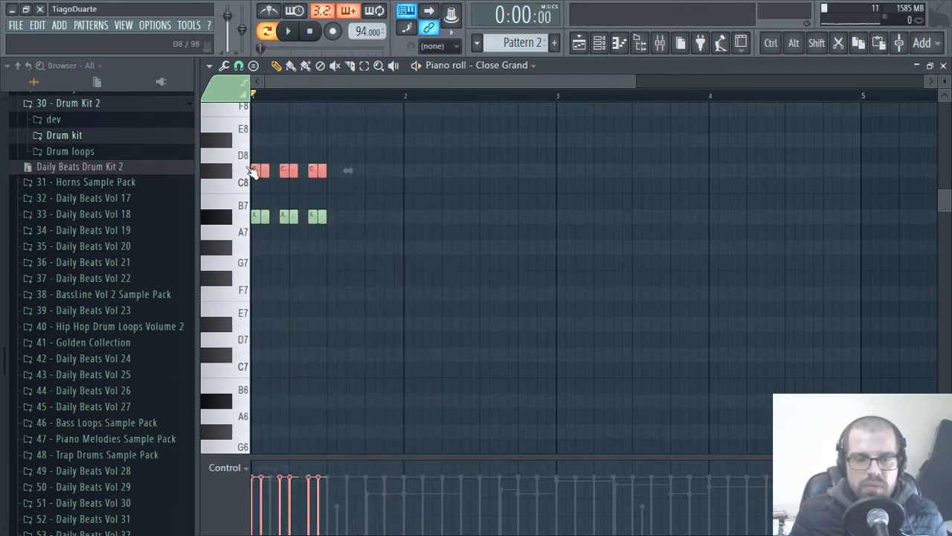
pyautogui.scroll(5, 253, 171)
pyautogui.moveTo(255, 311); pyautogui.dragTo(255, 249)
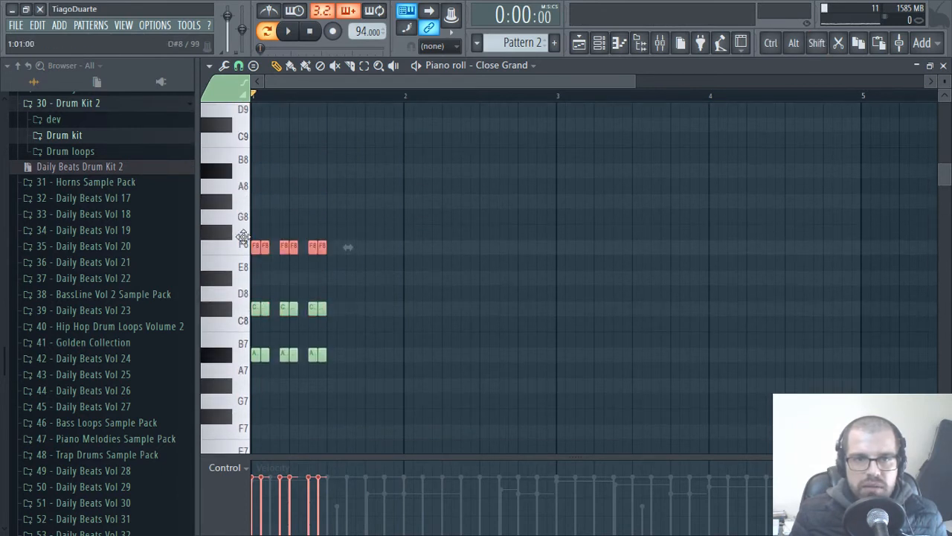
pyautogui.press('space')
pyautogui.keyDown('ctrl'); pyautogui.click(388, 353); pyautogui.keyUp('ctrl')
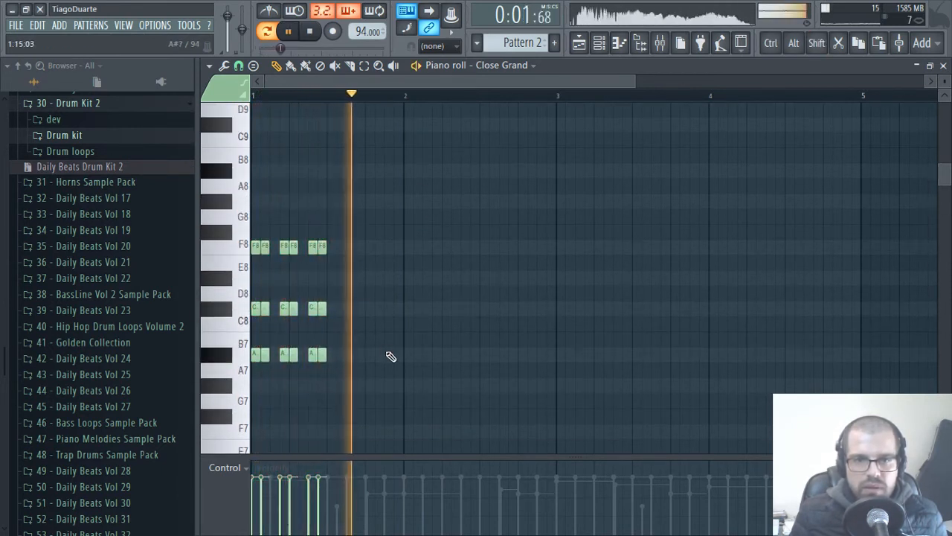
# Lower mixer track 10 to 43% (-14.8 dB), rename it Piano and play the pattern
pyautogui.click(942, 67)
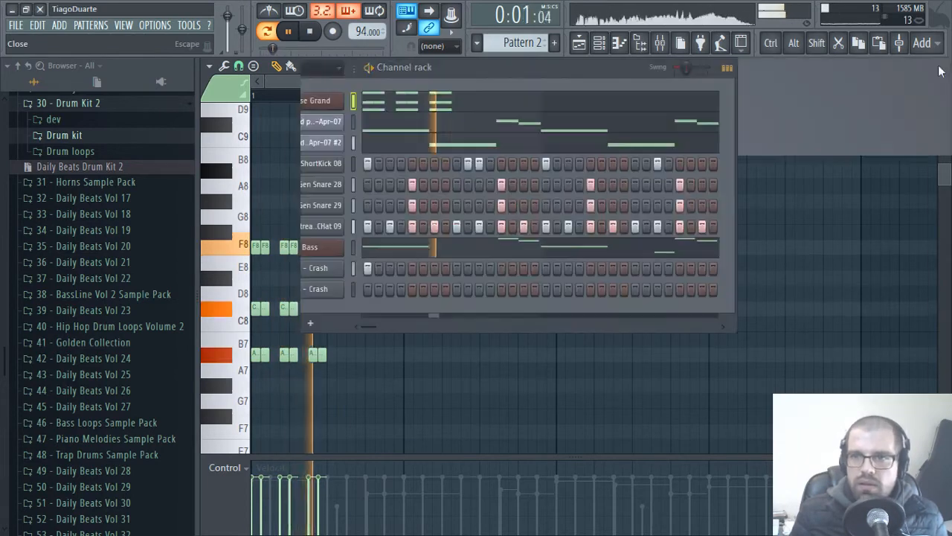
pyautogui.click(376, 370)
pyautogui.press('space')
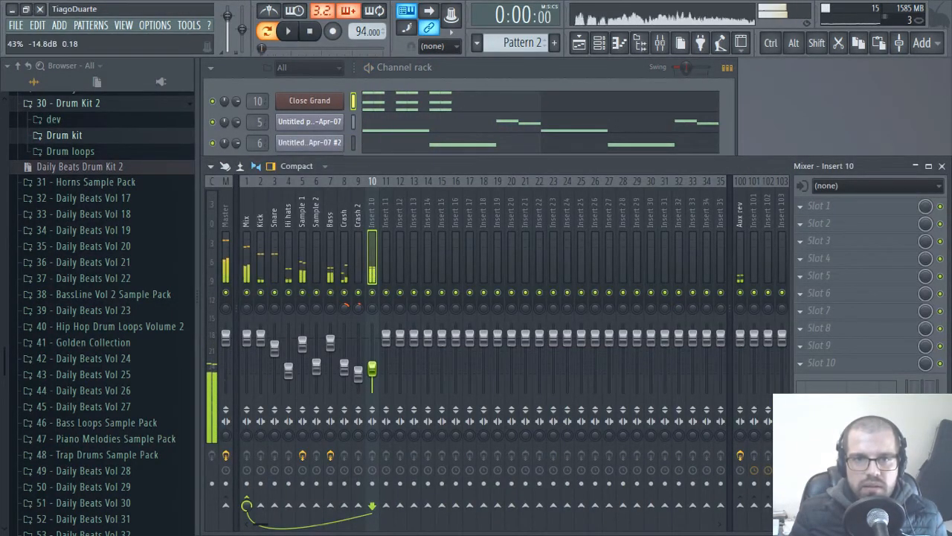
pyautogui.press('space')
pyautogui.doubleClick(373, 217)
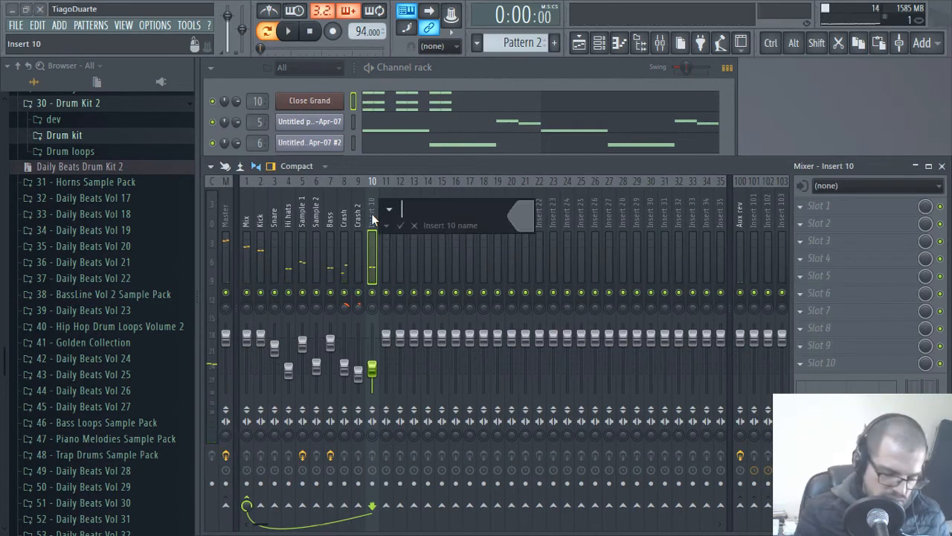
pyautogui.press('Return')
pyautogui.press('space')
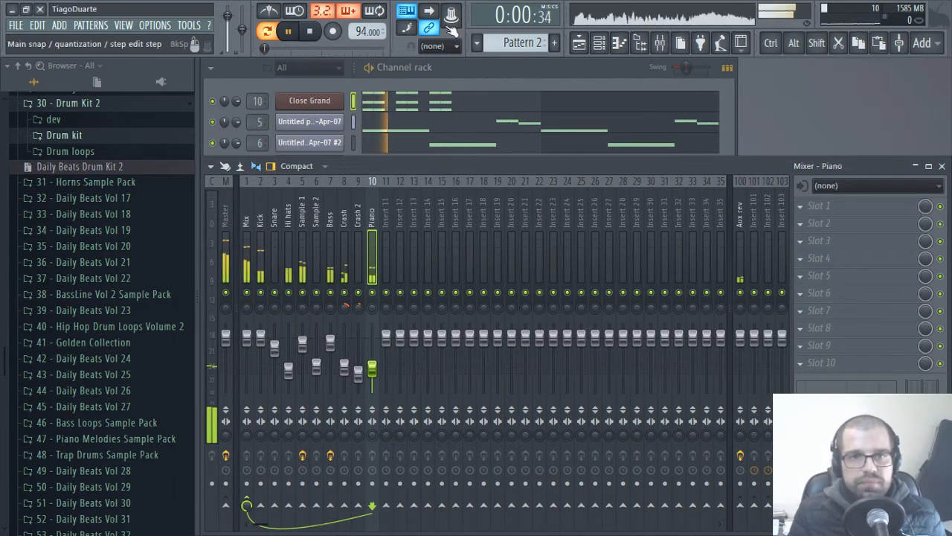
# Copy the bar 1 piano chords into bars 2, 3 and 4, and raise bar 4's first C#8 pair to D#8
pyautogui.click(462, 67)
pyautogui.click(476, 102)
pyautogui.hotkey('ctrl', 'a')
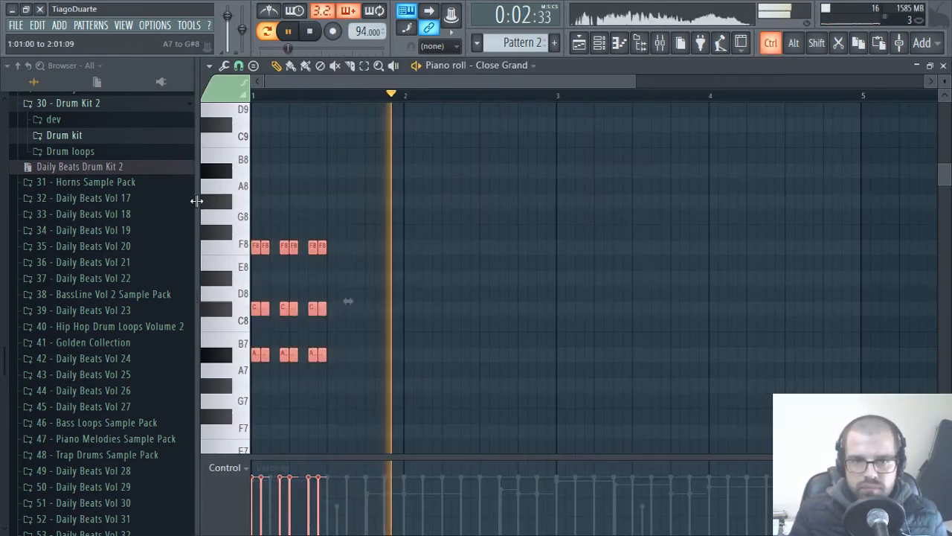
pyautogui.moveTo(256, 309); pyautogui.dragTo(716, 277)
pyautogui.keyDown('ctrl'); pyautogui.click(854, 313); pyautogui.keyUp('ctrl')
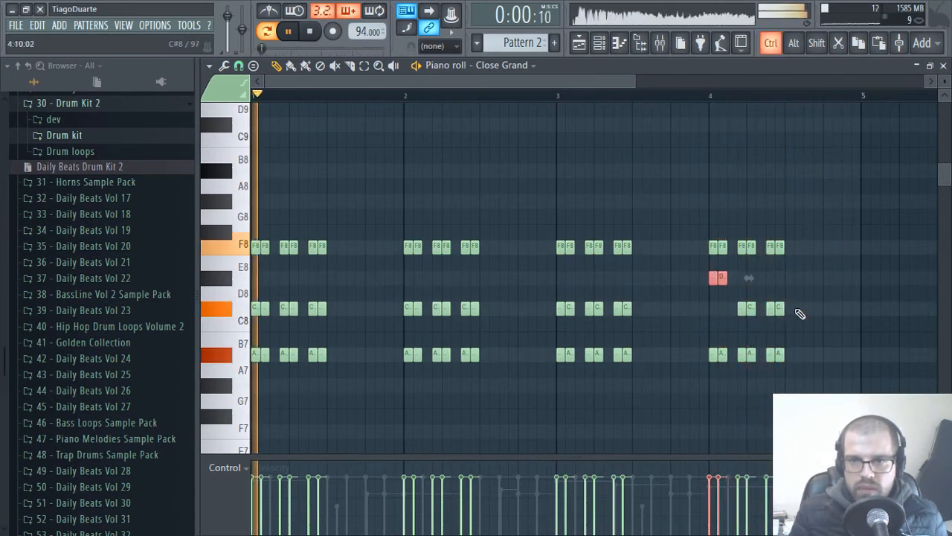
# Lower the last C#8 pair in bar 4 to C8 and undo the accidental lengthening of those notes
pyautogui.moveTo(799, 313); pyautogui.dragTo(770, 318)
pyautogui.hotkey('shift', 'Down')
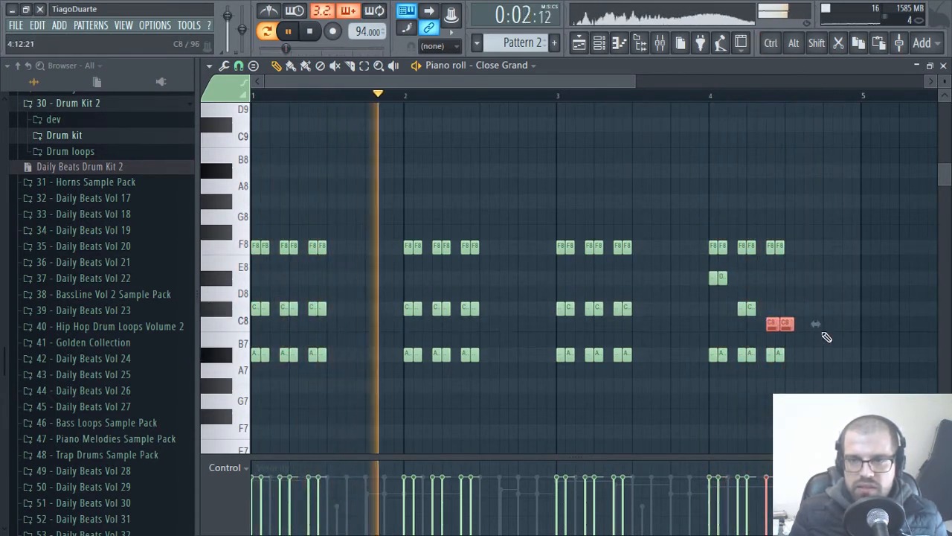
pyautogui.keyDown('ctrl'); pyautogui.click(825, 346); pyautogui.keyUp('ctrl')
pyautogui.hotkey('ctrl', 'z')
pyautogui.hotkey('ctrl', 'alt', 'z')
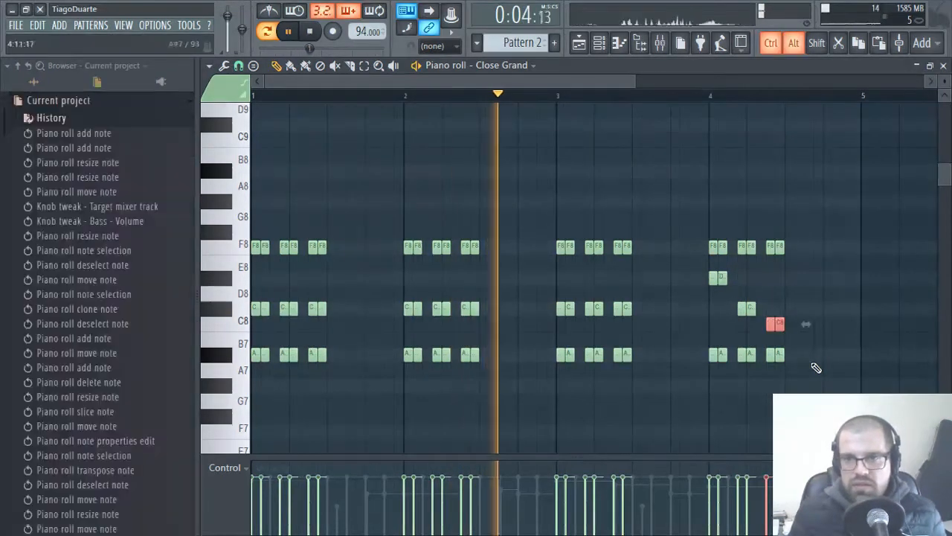
pyautogui.keyDown('ctrl'); pyautogui.click(836, 388); pyautogui.keyUp('ctrl')
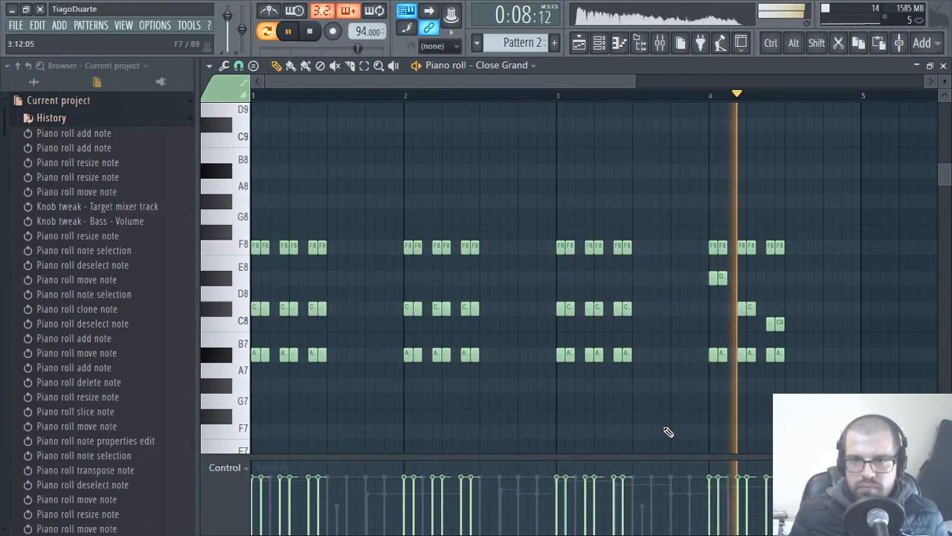
# Raise the middle notes of the second and third chord pairs in bar 4 to D#8
pyautogui.keyDown('ctrl'); pyautogui.click(740, 311); pyautogui.keyUp('ctrl')
pyautogui.moveTo(740, 311); pyautogui.dragTo(740, 281)
pyautogui.click(772, 322)
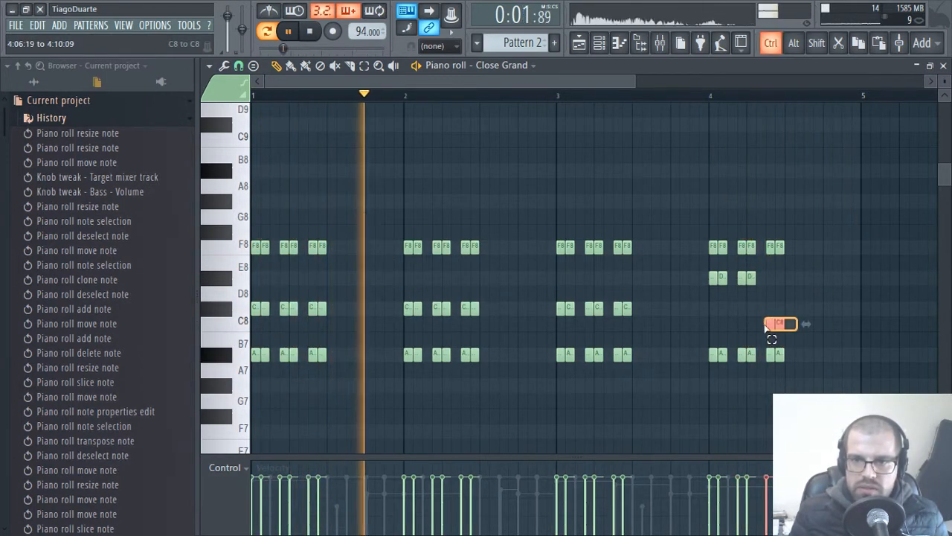
pyautogui.moveTo(767, 315); pyautogui.dragTo(770, 271)
pyautogui.scroll(-5, 659, 261)
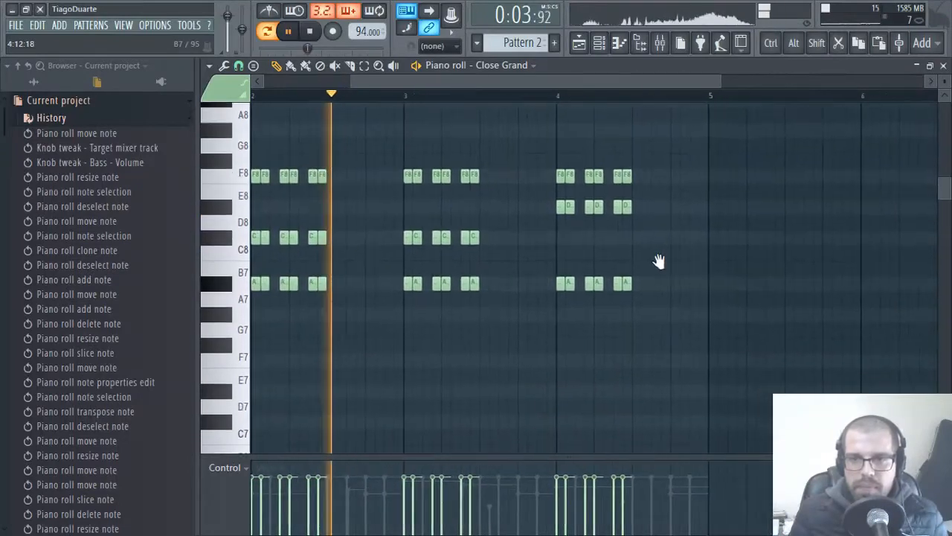
# Copy the last piano chord in bar 4 directly after itself and drop the copy one octave
pyautogui.scroll(-5, 754, 272)
pyautogui.scroll(10, 753, 276)
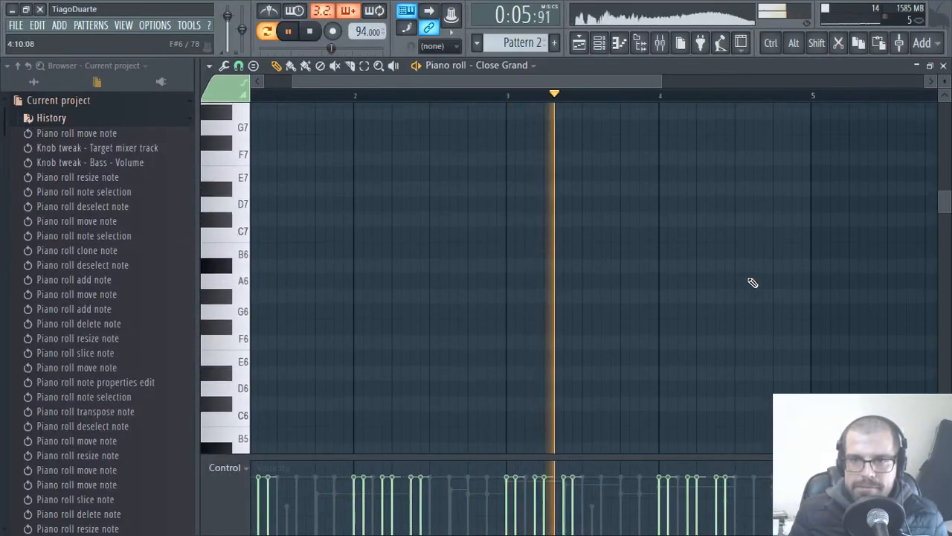
pyautogui.scroll(-2, 615, 306)
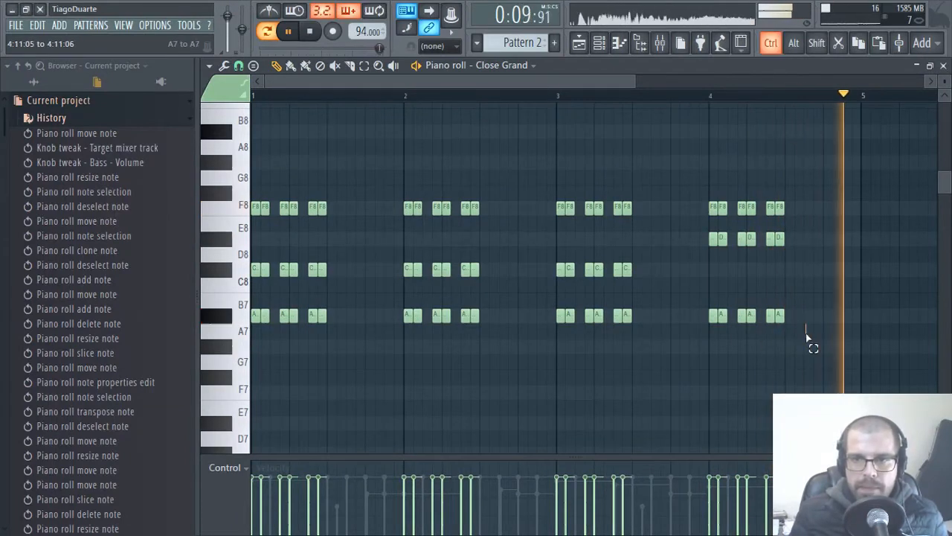
pyautogui.press('ctrl')
pyautogui.moveTo(802, 347)
pyautogui.mouseDown()
pyautogui.moveTo(765, 187)
pyautogui.moveTo(779, 204)
pyautogui.moveTo(806, 209)
pyautogui.moveTo(789, 209)
pyautogui.mouseUp()
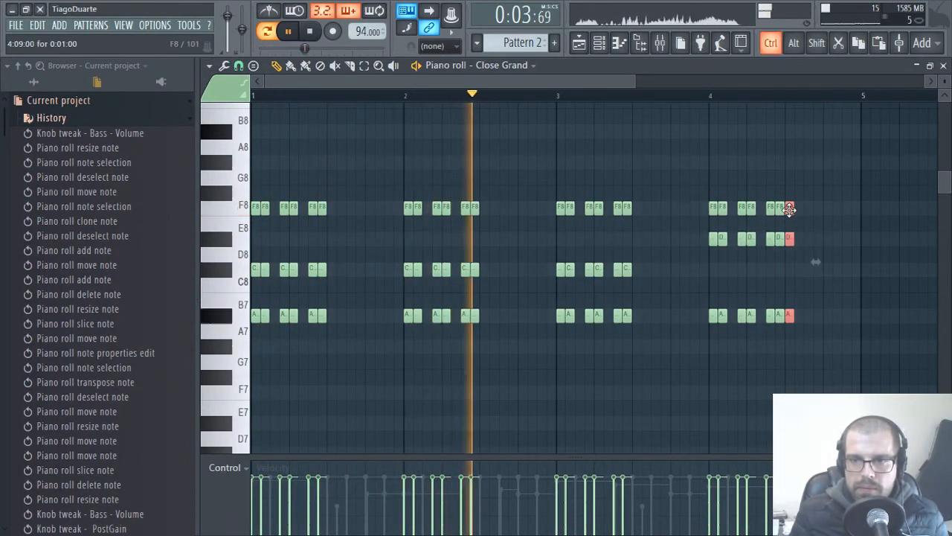
pyautogui.hotkey('ctrl', 'Down')
pyautogui.scroll(-3, 691, 194)
pyautogui.keyDown('ctrl'); pyautogui.click(846, 318); pyautogui.keyUp('ctrl')
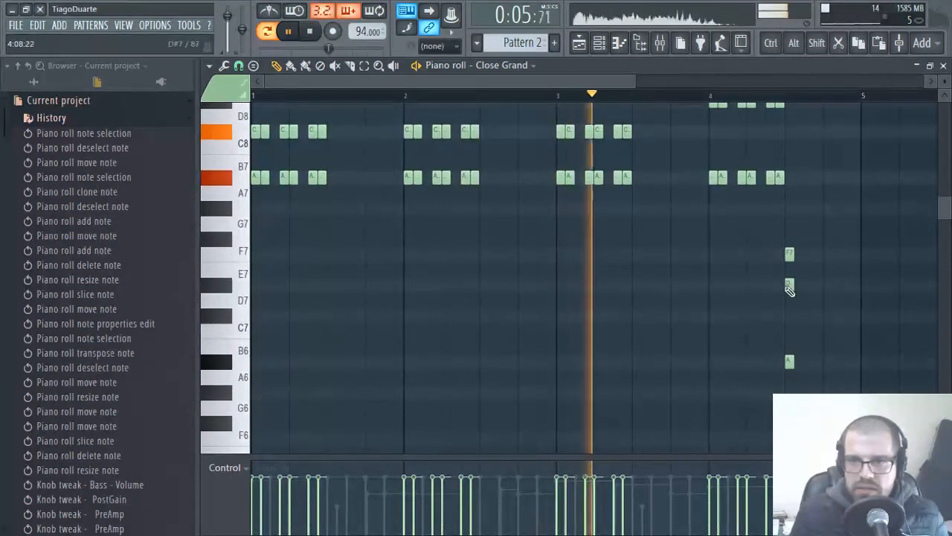
# Lower the middle note of bar 4's low chord to C#7 and lengthen the chord to the end of the bar
pyautogui.moveTo(789, 290); pyautogui.dragTo(790, 310)
pyautogui.moveTo(848, 376); pyautogui.dragTo(860, 253)
pyautogui.click(846, 202)
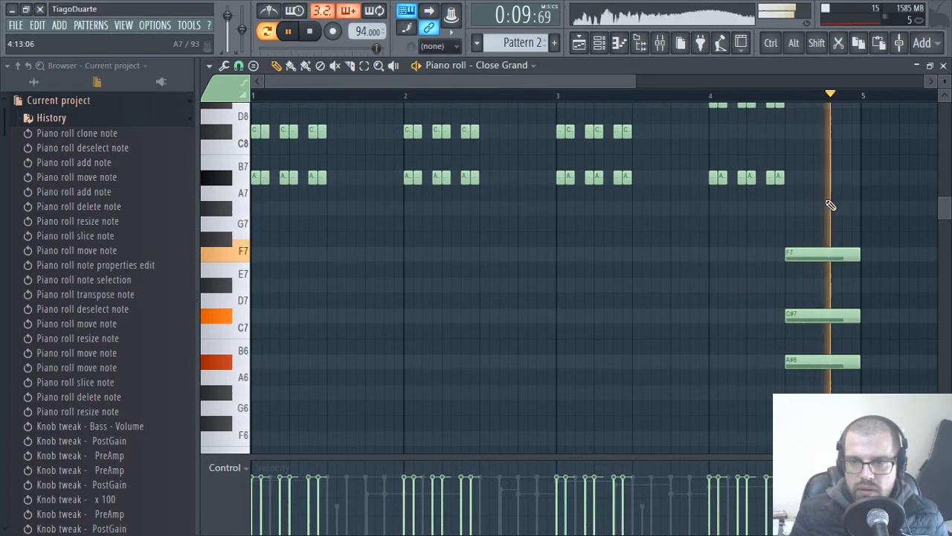
# Stop playback and make the low chord start two steps further into bar 4 while still ending with the bar
pyautogui.press('space')
pyautogui.moveTo(831, 188); pyautogui.dragTo(882, 307)
pyautogui.moveTo(813, 249); pyautogui.dragTo(840, 257)
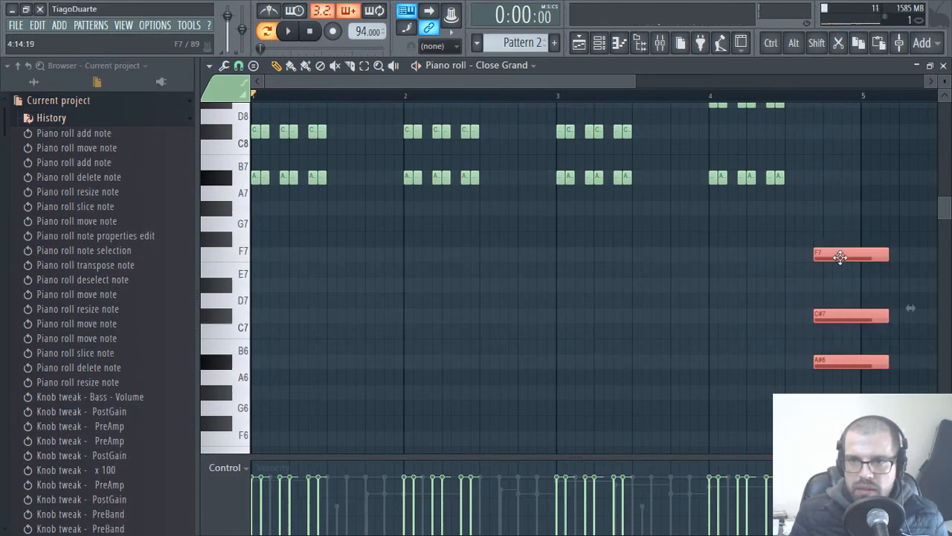
pyautogui.keyDown('ctrl'); pyautogui.click(834, 215); pyautogui.keyUp('ctrl')
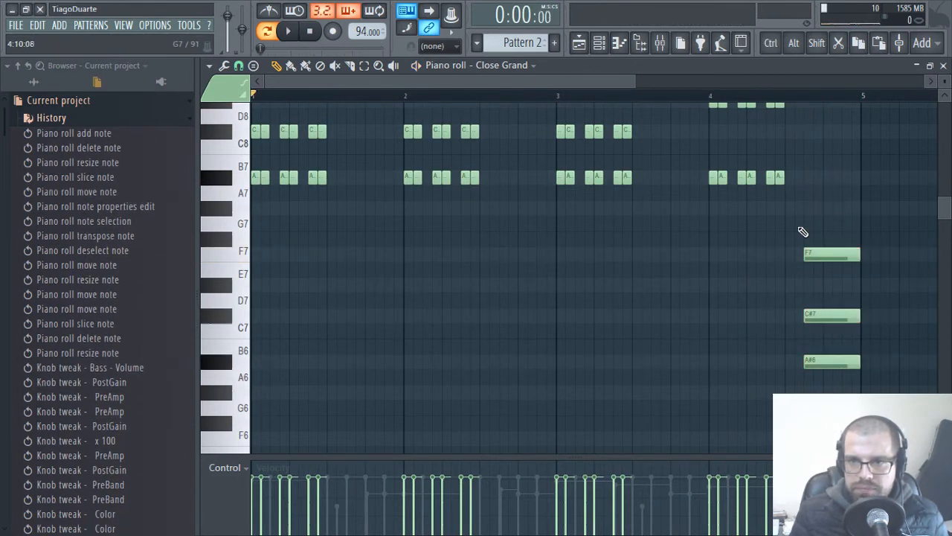
# Duplicate bar 4's third chord pair directly after itself and lower the copied middle notes to C#8
pyautogui.scroll(5, 804, 233)
pyautogui.moveTo(801, 234); pyautogui.dragTo(629, 117)
pyautogui.hotkey('ctrl', 'b')
pyautogui.hotkey('ctrl', 'd')
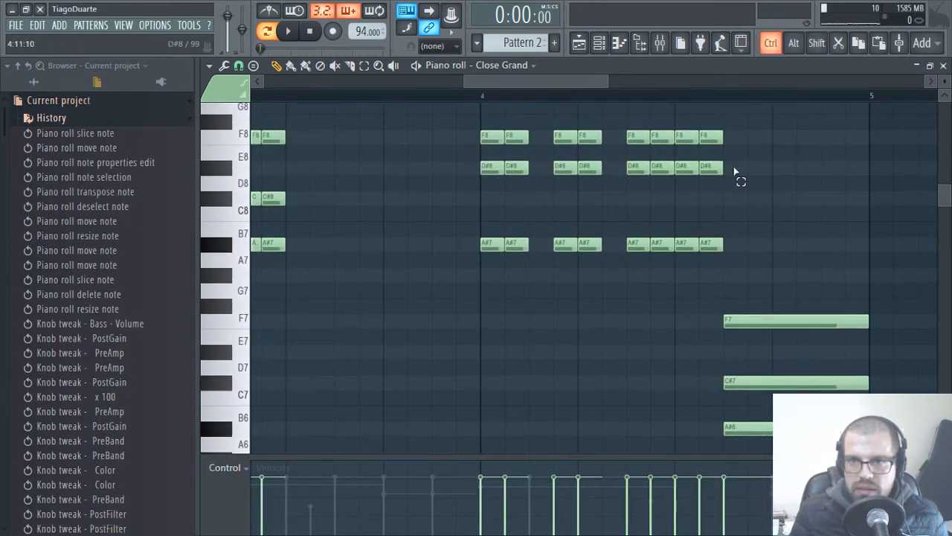
pyautogui.keyDown('ctrl'); pyautogui.moveTo(734, 172); pyautogui.dragTo(692, 198); pyautogui.keyUp('ctrl')
pyautogui.keyDown('ctrl'); pyautogui.click(788, 216); pyautogui.keyUp('ctrl')
# Play the whole pattern through bar 4 to audition the added chord pair and low closing chord, and stop
pyautogui.press('space')
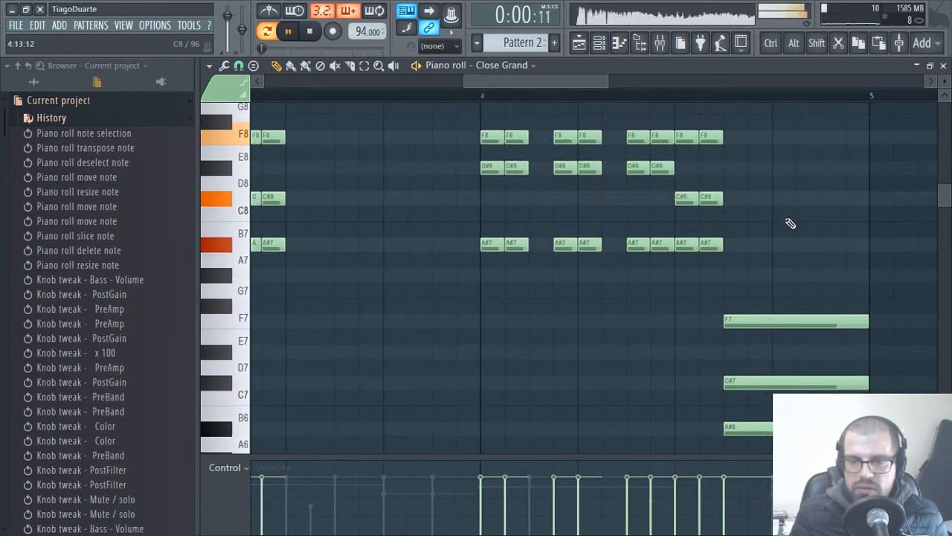
pyautogui.scroll(-3, 631, 268)
pyautogui.moveTo(630, 270); pyautogui.dragTo(718, 338)
pyautogui.scroll(-1, 718, 337)
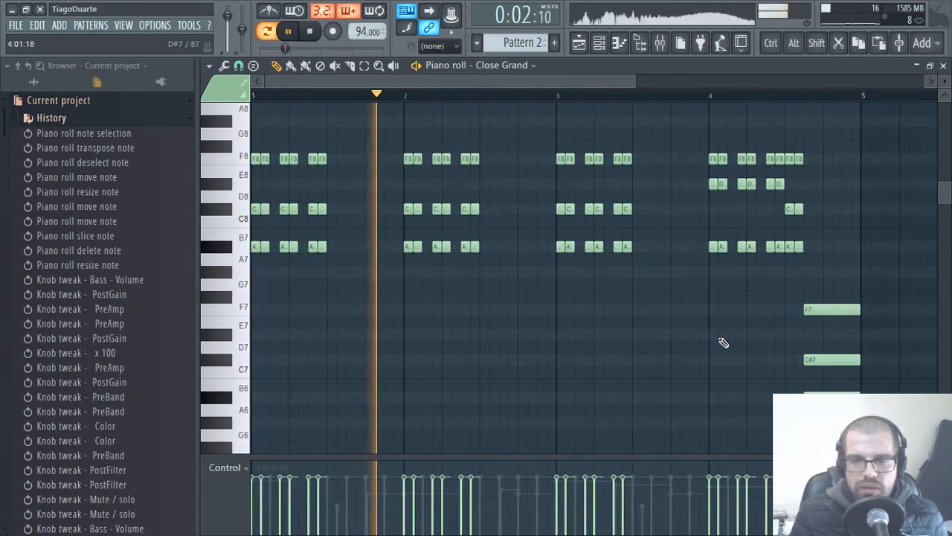
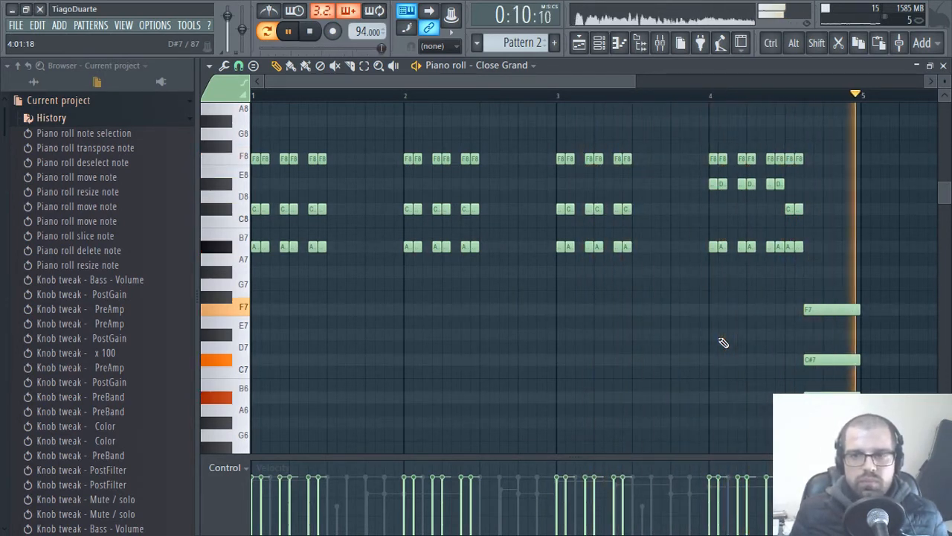
pyautogui.press('space')
# Raise the closing chord two octaves to A#8, C#9 and F9 and shorten it to the last beat of bar 4
pyautogui.moveTo(838, 290); pyautogui.dragTo(879, 402)
pyautogui.hotkey('ctrl', 'Up')
pyautogui.hotkey('ctrl', 'Up')
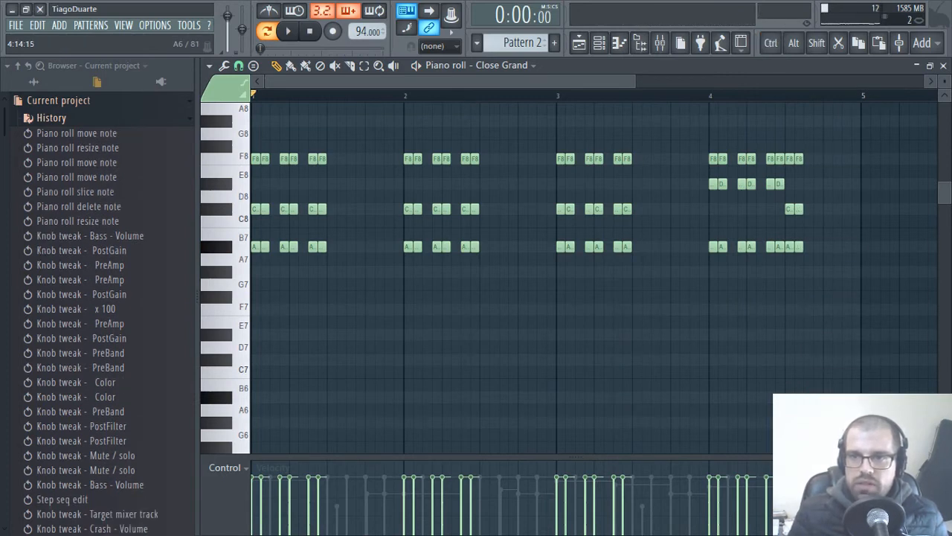
pyautogui.scroll(2, 852, 355)
pyautogui.scroll(-1, 836, 383)
pyautogui.moveTo(824, 251); pyautogui.dragTo(865, 247)
pyautogui.keyDown('ctrl'); pyautogui.click(863, 325); pyautogui.keyUp('ctrl')
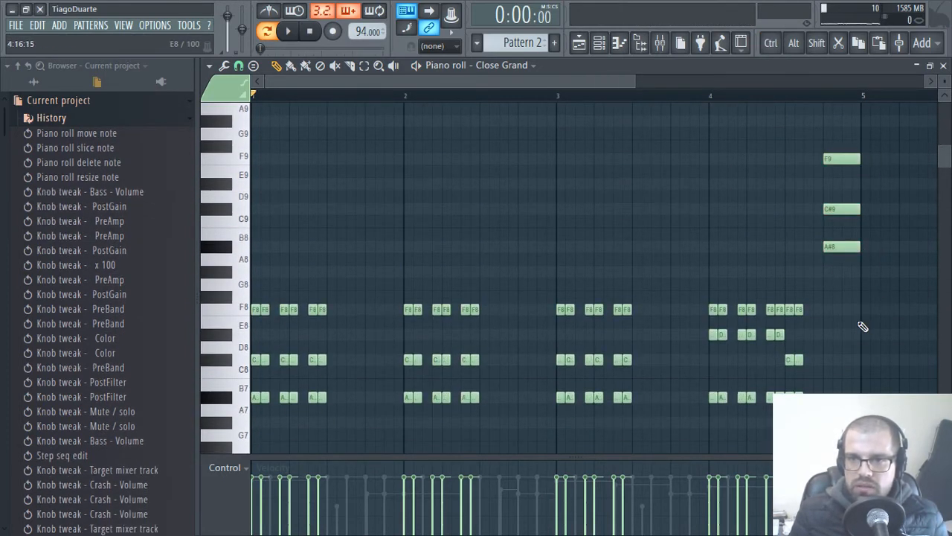
# Play the pattern from the start to check how the high closing chord sounds
pyautogui.press('space')
pyautogui.moveTo(782, 321); pyautogui.dragTo(678, 296)
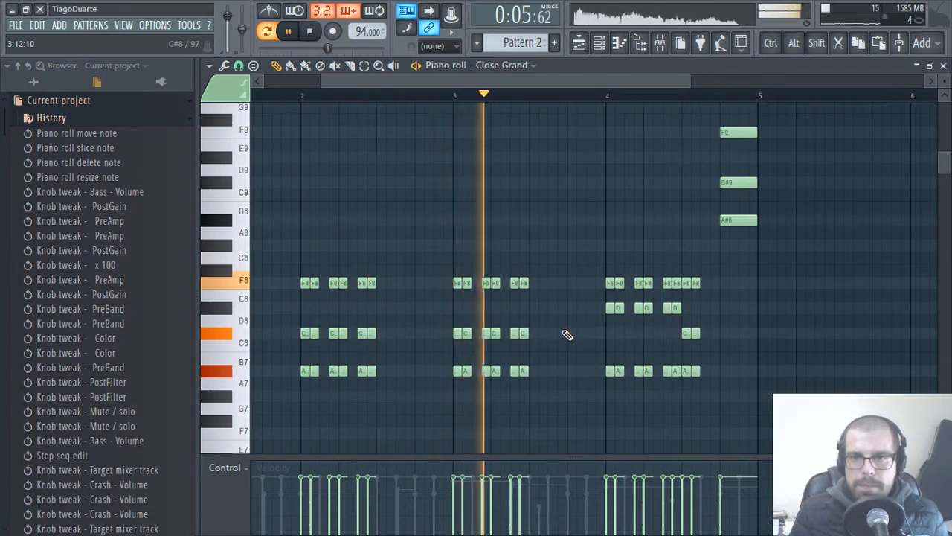
pyautogui.moveTo(604, 332); pyautogui.dragTo(436, 307)
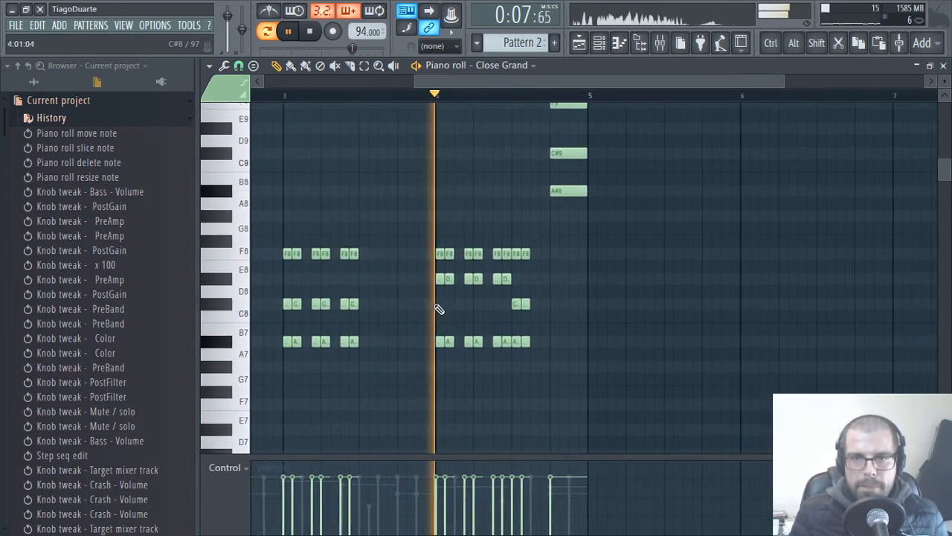
pyautogui.moveTo(474, 282); pyautogui.dragTo(453, 320)
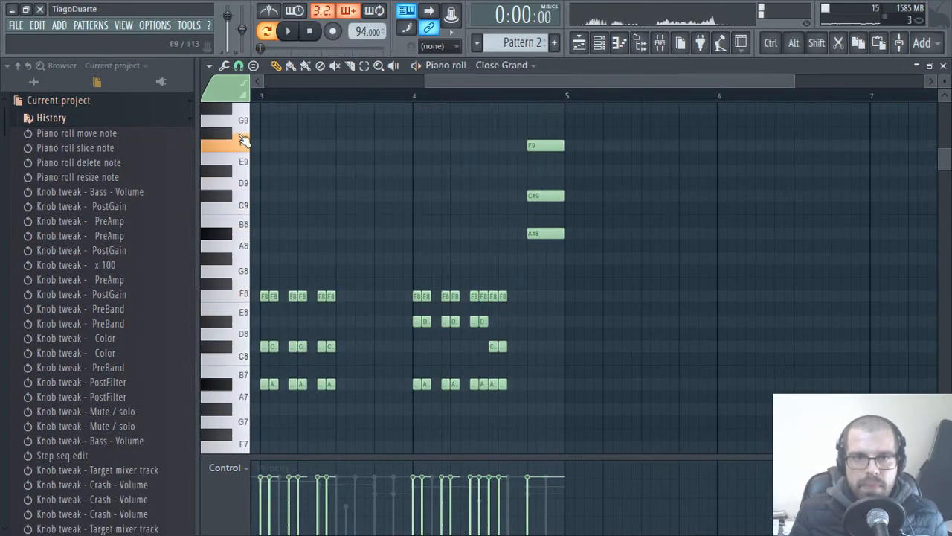
# Lower the closing chord so its outer notes sit on C#8 and G#8, set its middle note to F8 and preview it
pyautogui.scroll(5, 576, 338)
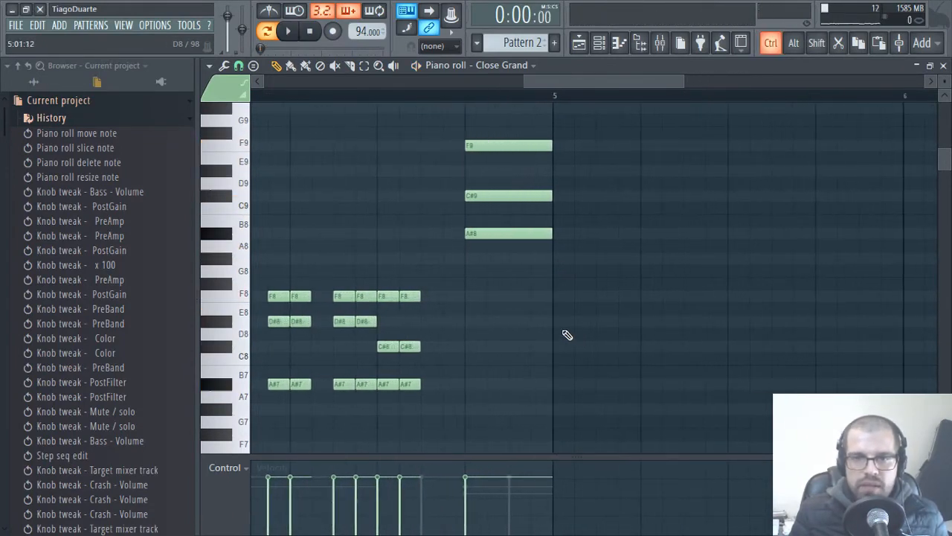
pyautogui.moveTo(549, 320); pyautogui.dragTo(650, 134)
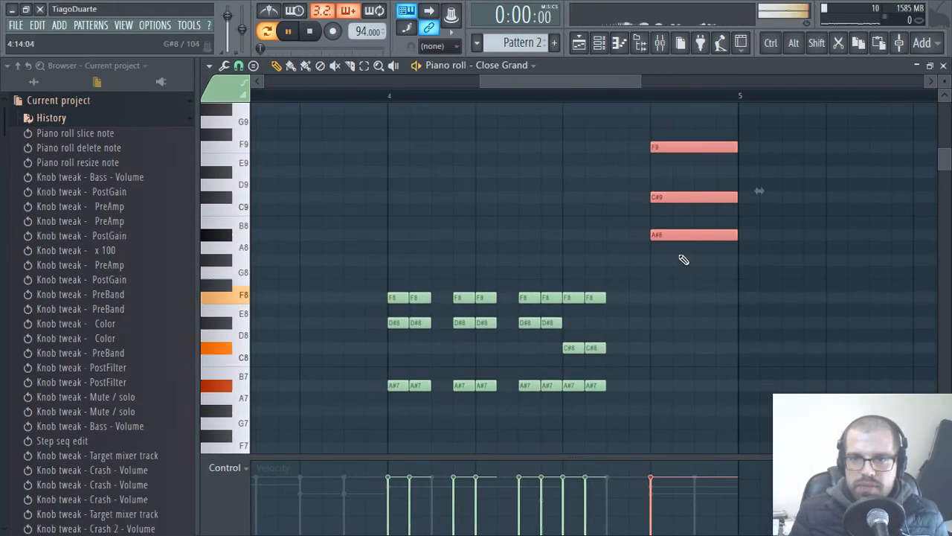
pyautogui.moveTo(682, 238); pyautogui.dragTo(691, 358)
pyautogui.keyDown('ctrl'); pyautogui.click(636, 338); pyautogui.keyUp('ctrl')
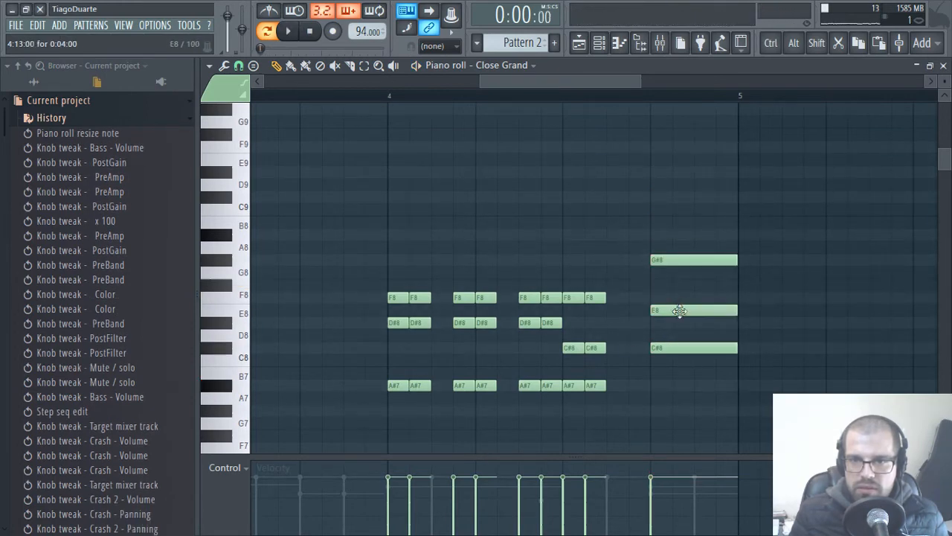
pyautogui.moveTo(680, 311); pyautogui.dragTo(680, 295)
pyautogui.keyDown('alt'); pyautogui.rightClick(690, 321); pyautogui.keyUp('alt')
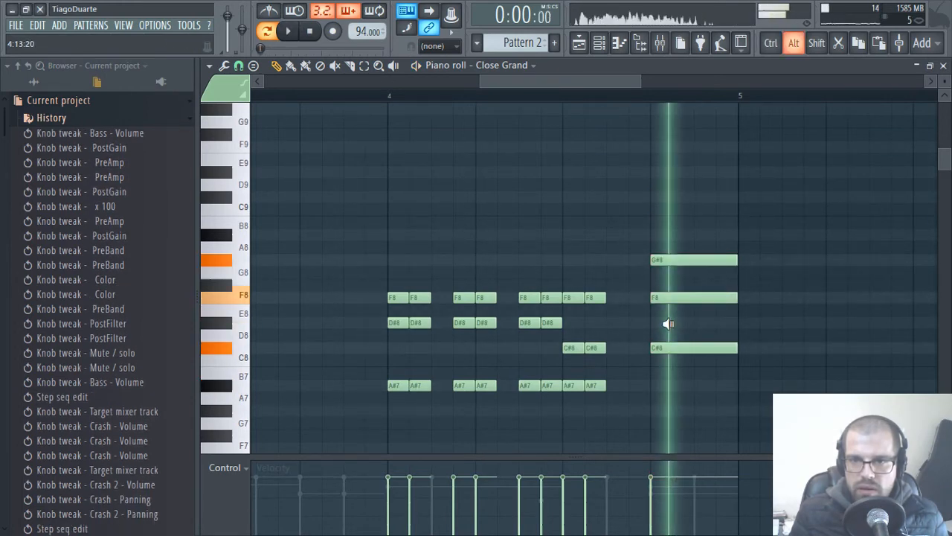
# Play the pattern and duplicate the C#8 chord pair in bar 4 to fill the gap before the closing chord
pyautogui.press('space')
pyautogui.scroll(-3, 695, 209)
pyautogui.scroll(-2, 699, 215)
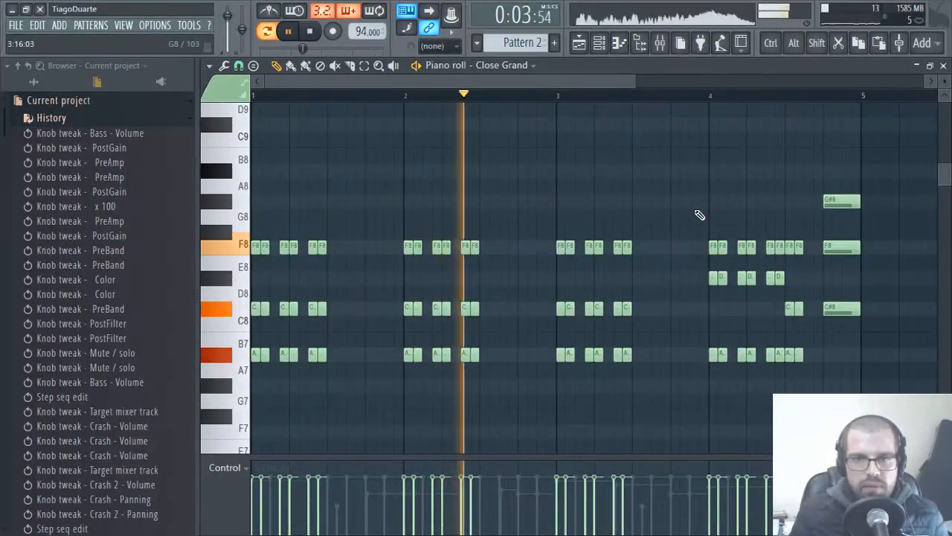
pyautogui.moveTo(810, 239); pyautogui.dragTo(783, 393)
pyautogui.hotkey('ctrl', 'b')
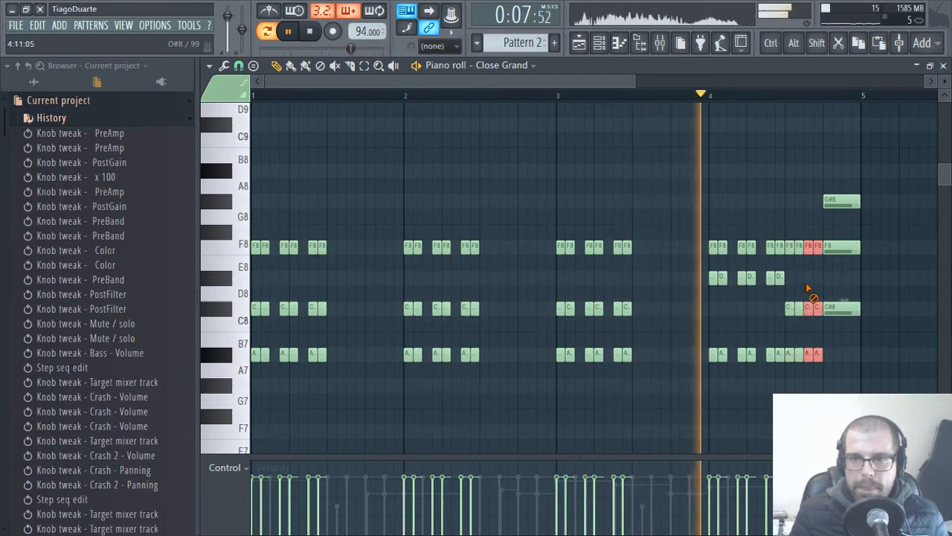
pyautogui.keyDown('ctrl'); pyautogui.click(808, 287); pyautogui.keyUp('ctrl')
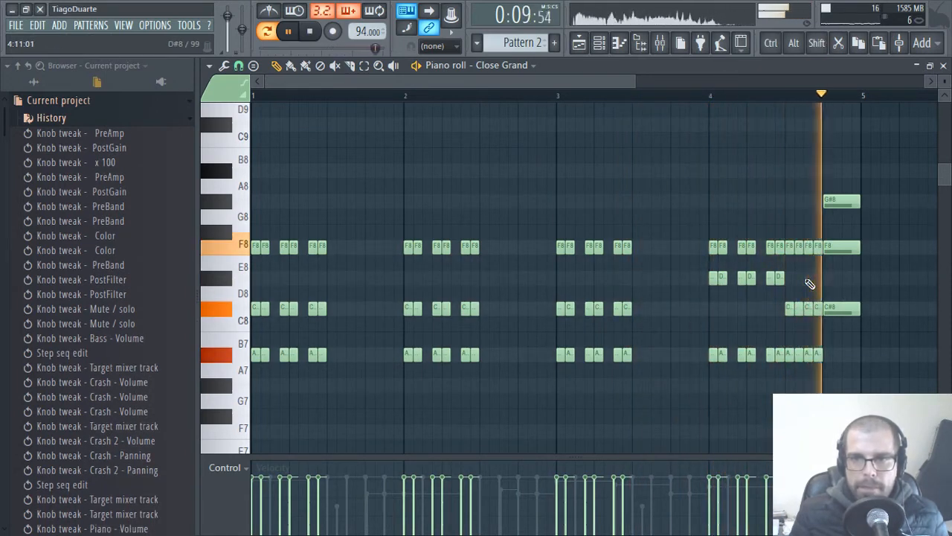
# Listen to the pattern from the channel rack, reopen the Close Grand piano roll and stop playback
pyautogui.click(944, 66)
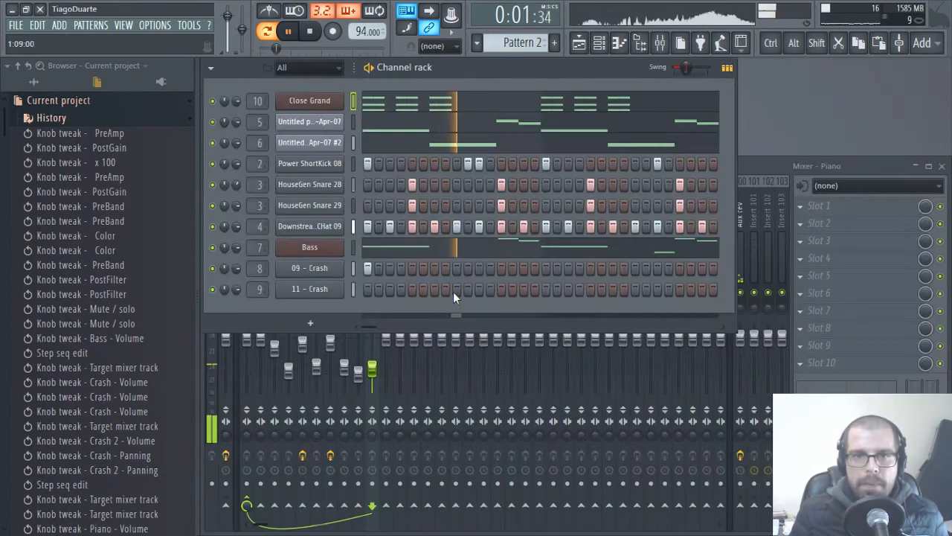
pyautogui.click(467, 106)
pyautogui.press('space')
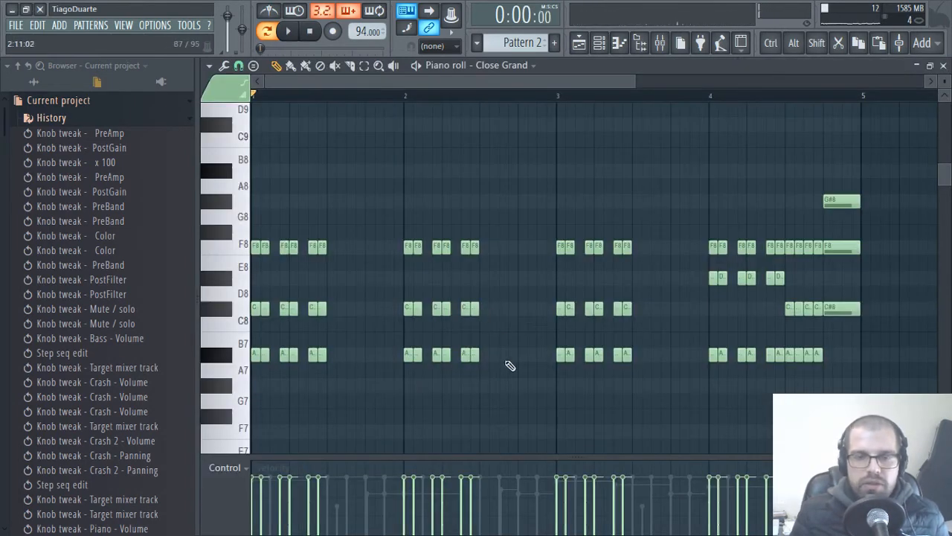
# Randomize the piano note velocities and strum the chord start times with Preserve end and Alternate direction enabled
pyautogui.scroll(-3, 580, 338)
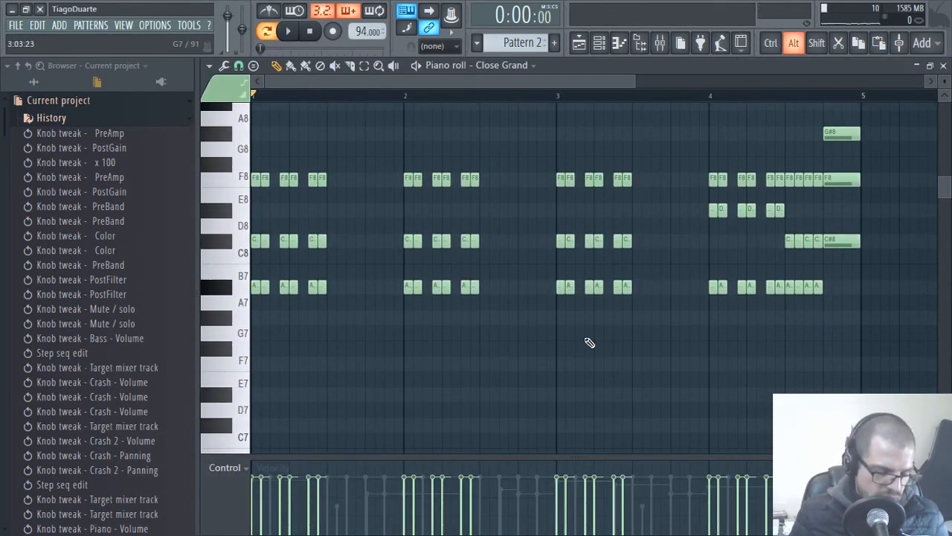
pyautogui.hotkey('alt', 'r')
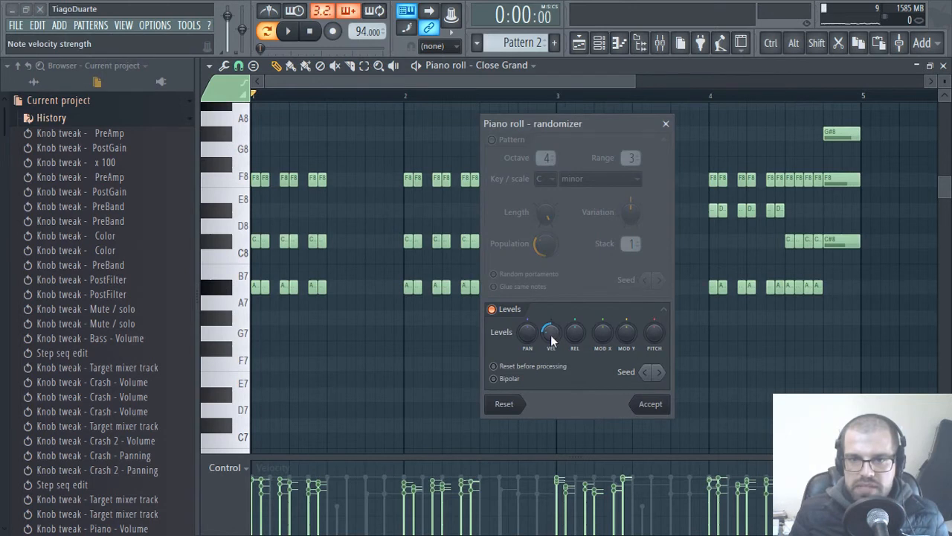
pyautogui.click(648, 404)
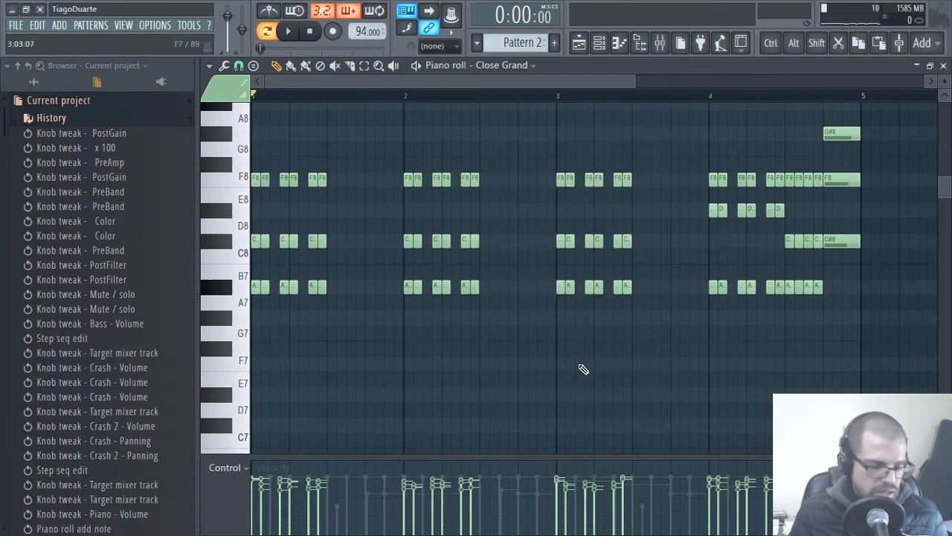
pyautogui.hotkey('alt', 's')
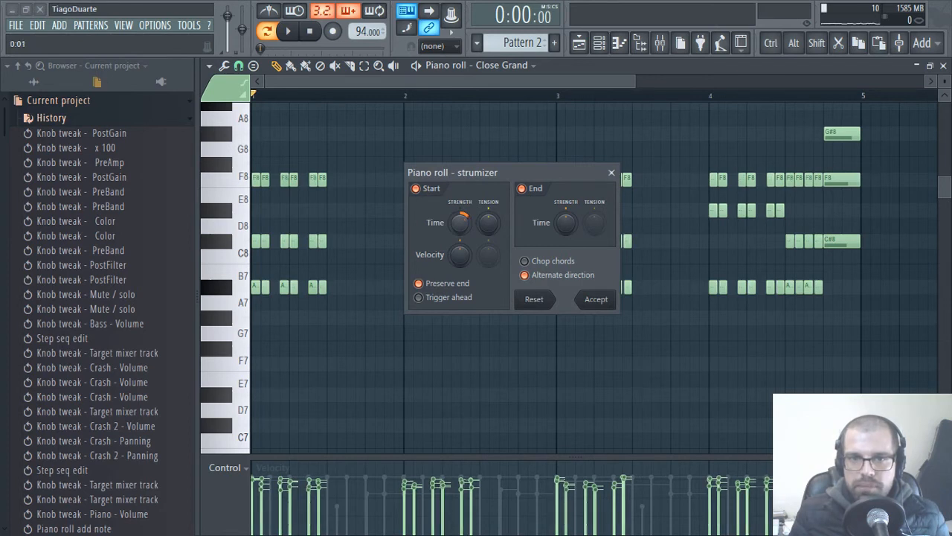
pyautogui.click(598, 299)
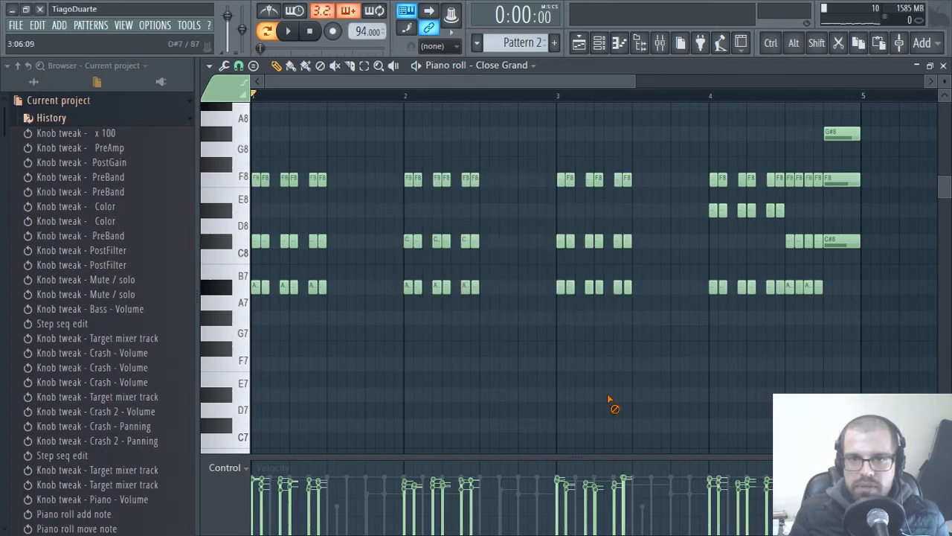
# Play the strummed piano part with the channel rack in view and reopen the Close Grand piano roll
pyautogui.press('space')
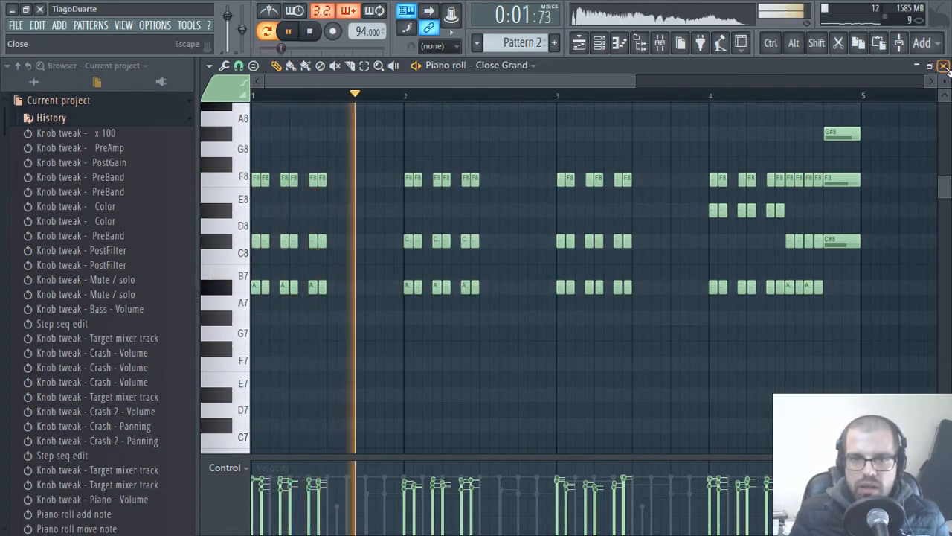
pyautogui.click(944, 65)
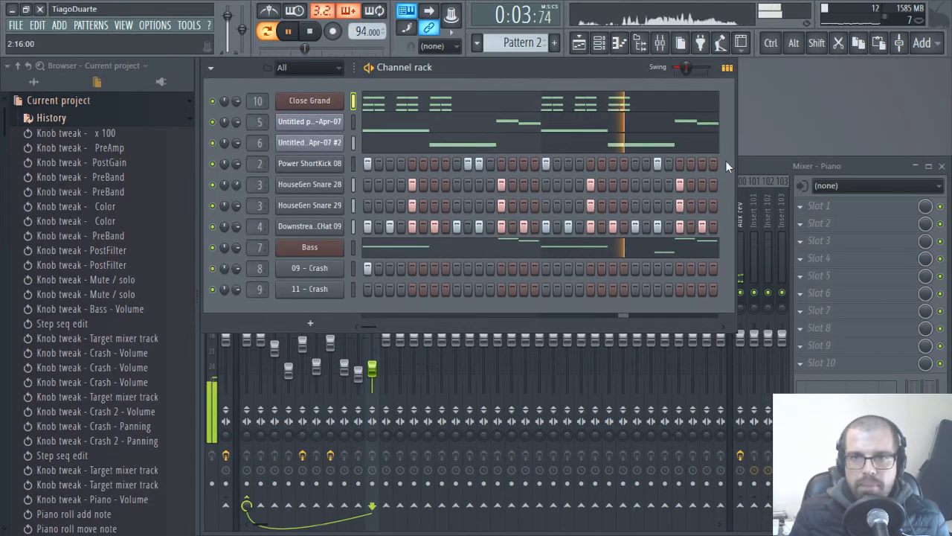
pyautogui.click(623, 102)
pyautogui.press('space')
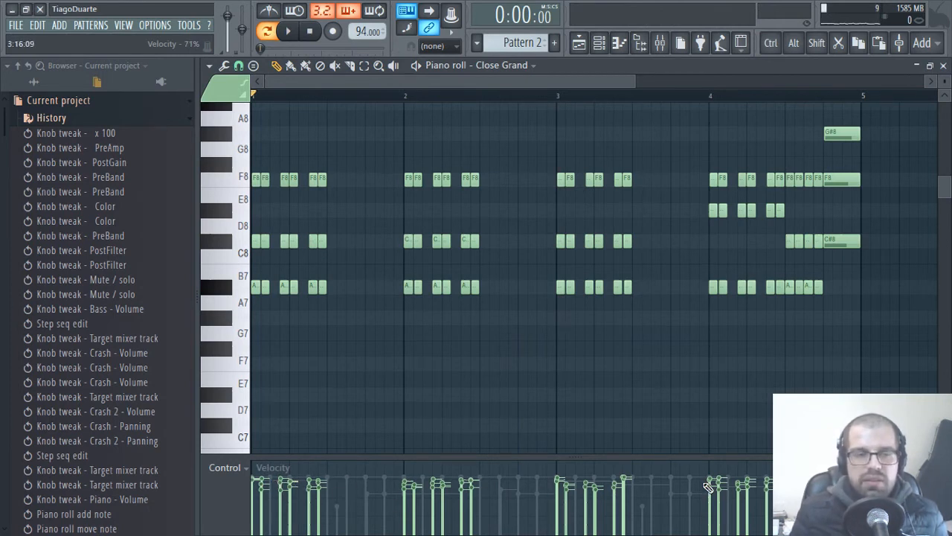
# Select all piano notes and raise their velocities together
pyautogui.hotkey('ctrl', 'a')
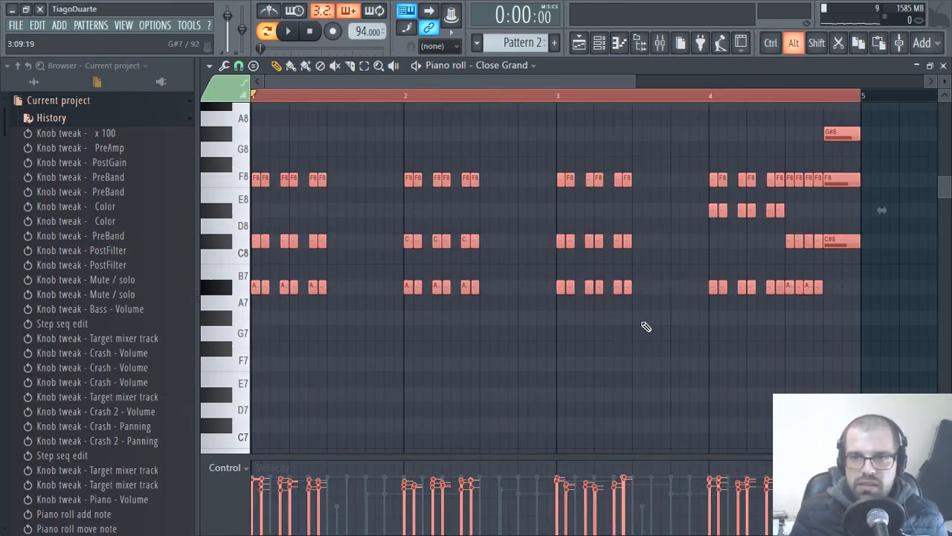
pyautogui.scroll(4, 650, 325)
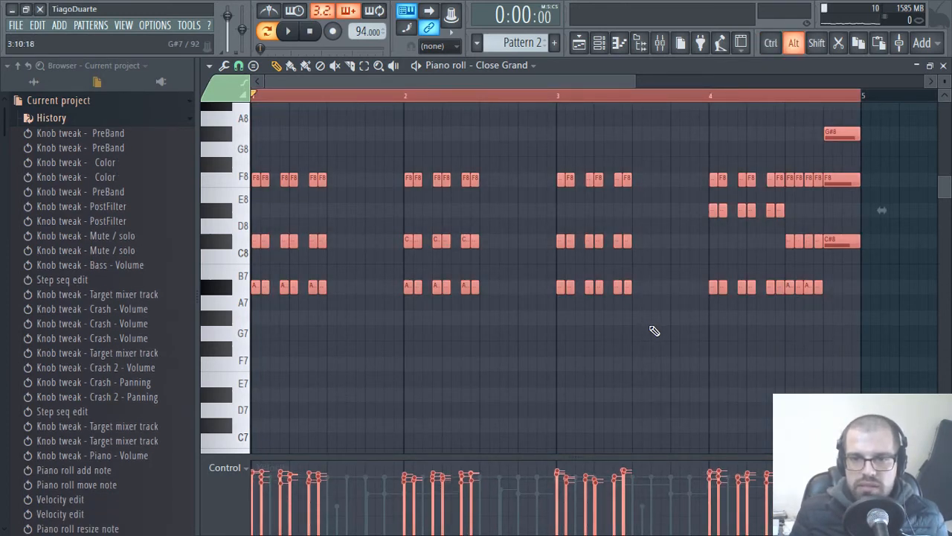
# Deselect the piano notes, play the pattern and lower the Piano mixer track's volume to about -18.1 dB
pyautogui.keyDown('ctrl'); pyautogui.click(650, 328); pyautogui.keyUp('ctrl')
pyautogui.press('space')
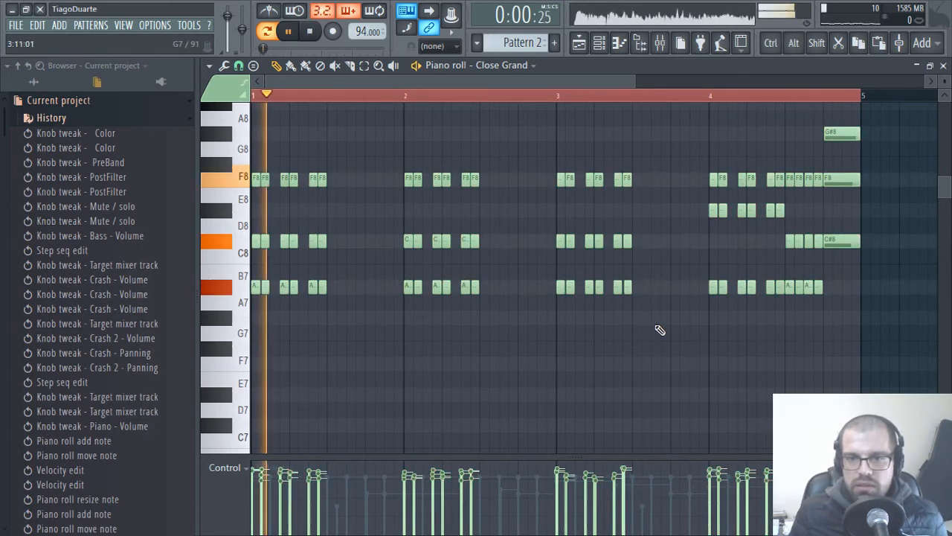
pyautogui.click(941, 65)
pyautogui.click(752, 189)
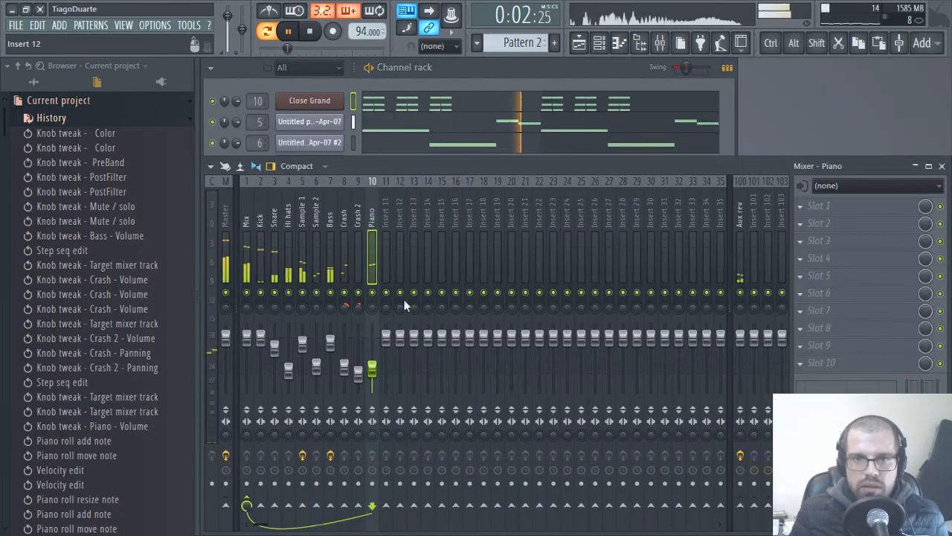
pyautogui.moveTo(374, 375); pyautogui.dragTo(374, 376)
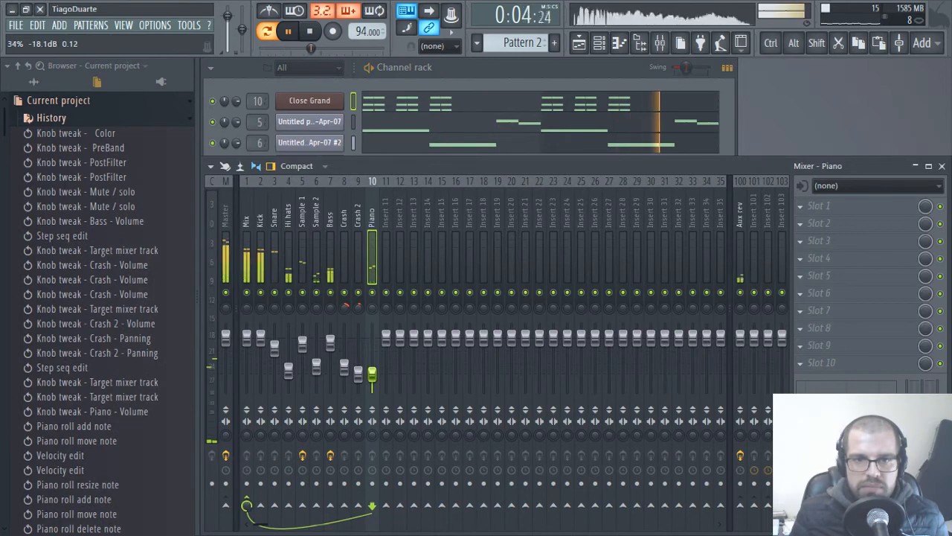
# Add Fruity Reeverb 2 to the Piano mixer track, with low cut about 1765 Hz and wet level about 58%
pyautogui.click(822, 208)
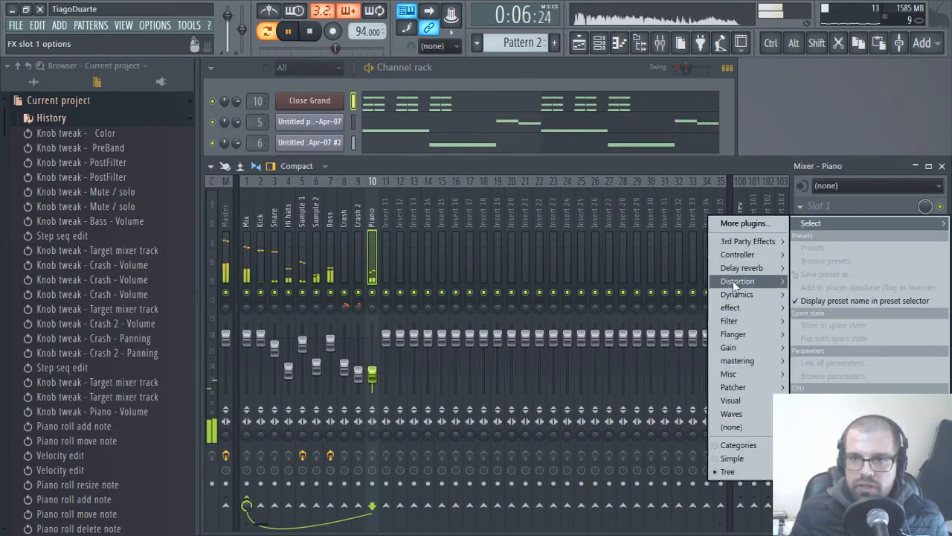
pyautogui.moveTo(757, 268)
pyautogui.click(662, 322)
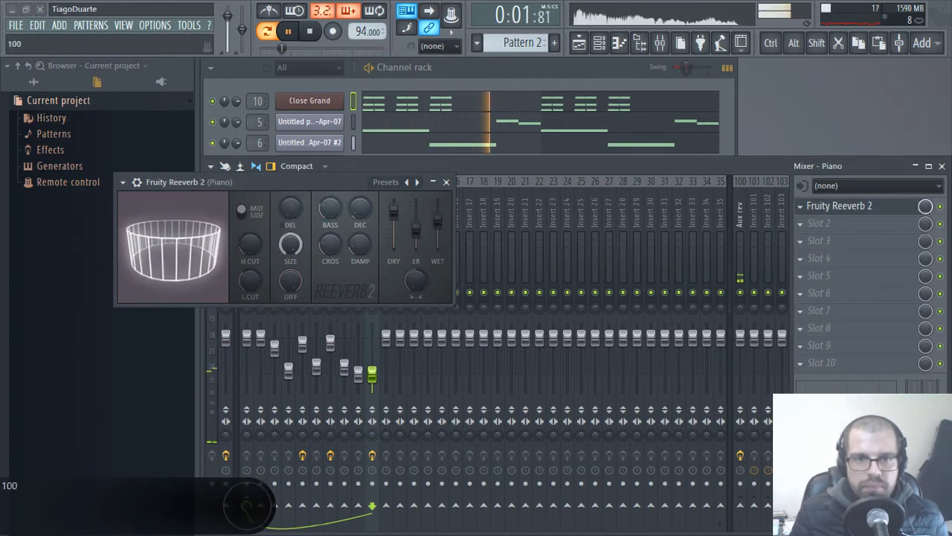
pyautogui.moveTo(250, 281); pyautogui.dragTo(250, 259)
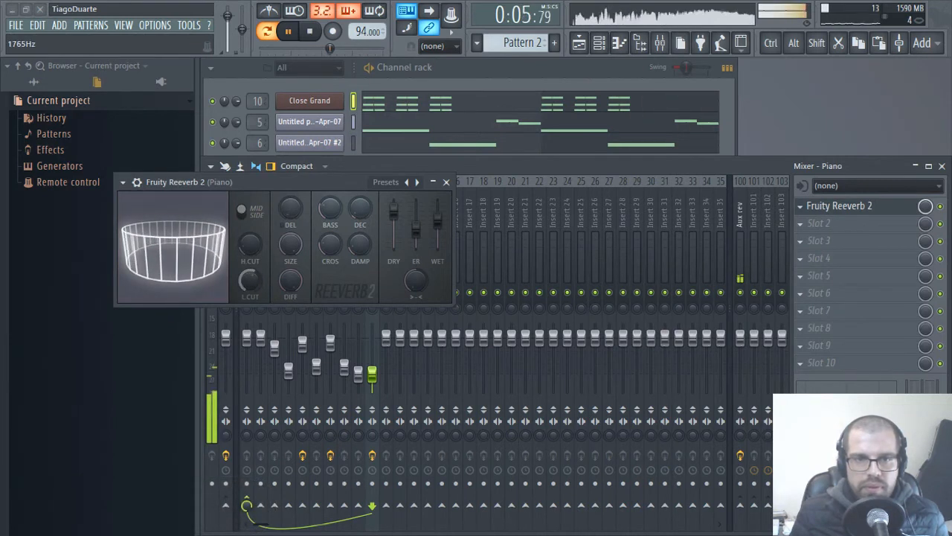
pyautogui.click(447, 181)
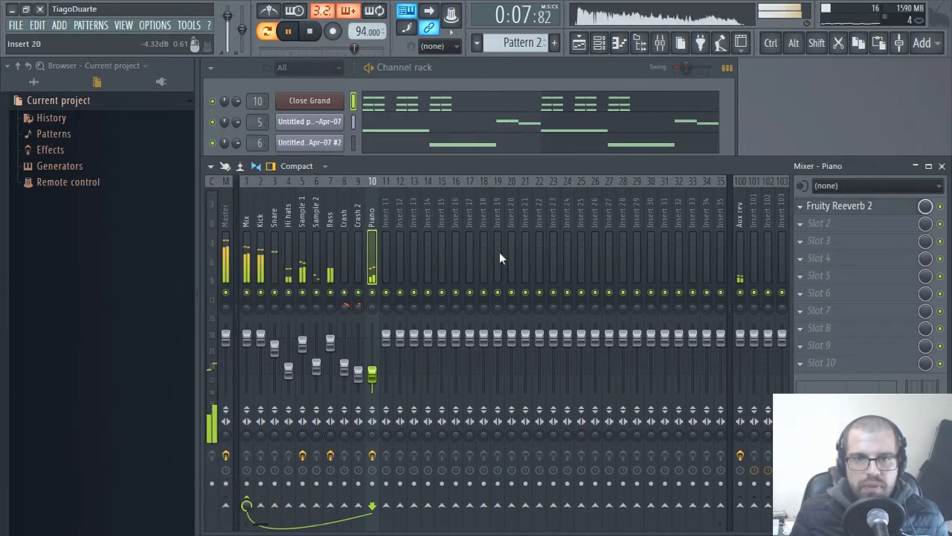
pyautogui.click(839, 207)
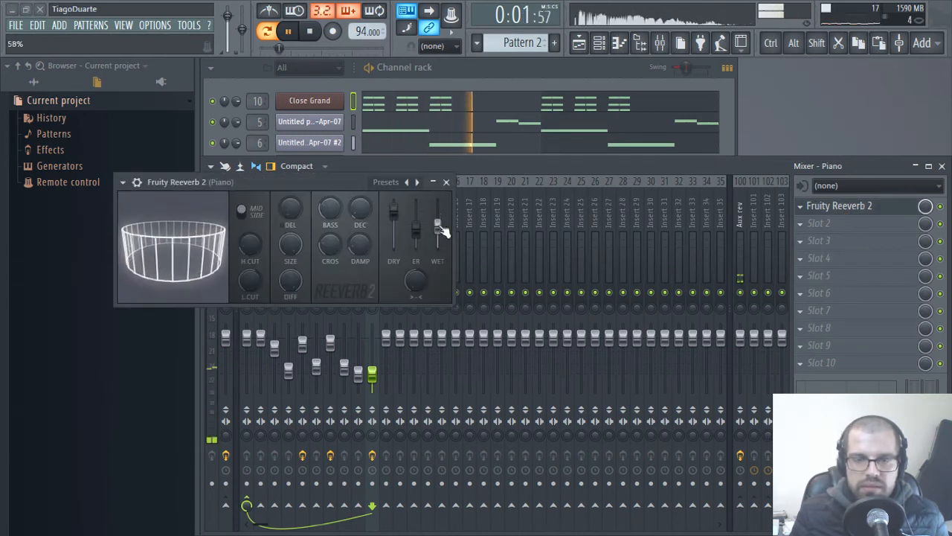
pyautogui.click(446, 181)
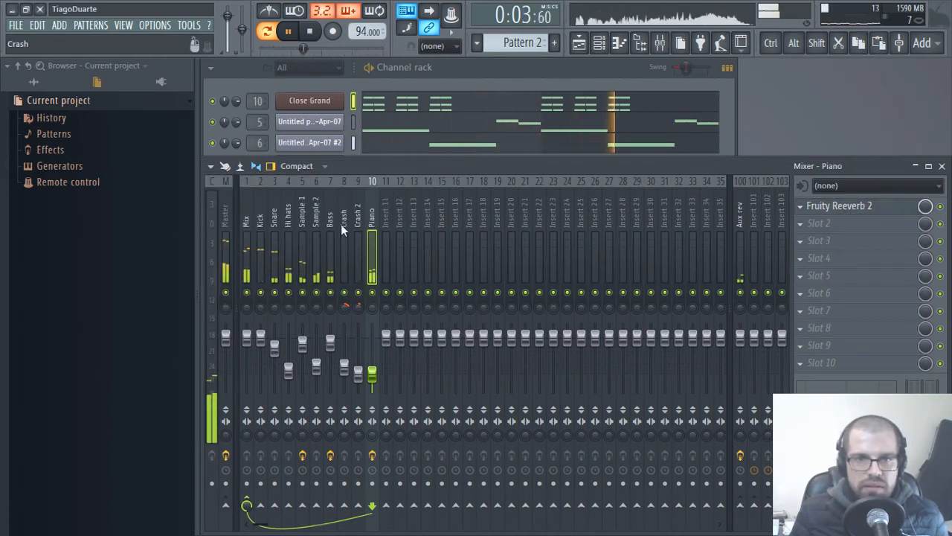
# Inspect the Fruity Limiter on the Master track while the pattern plays
pyautogui.click(248, 220)
pyautogui.click(225, 202)
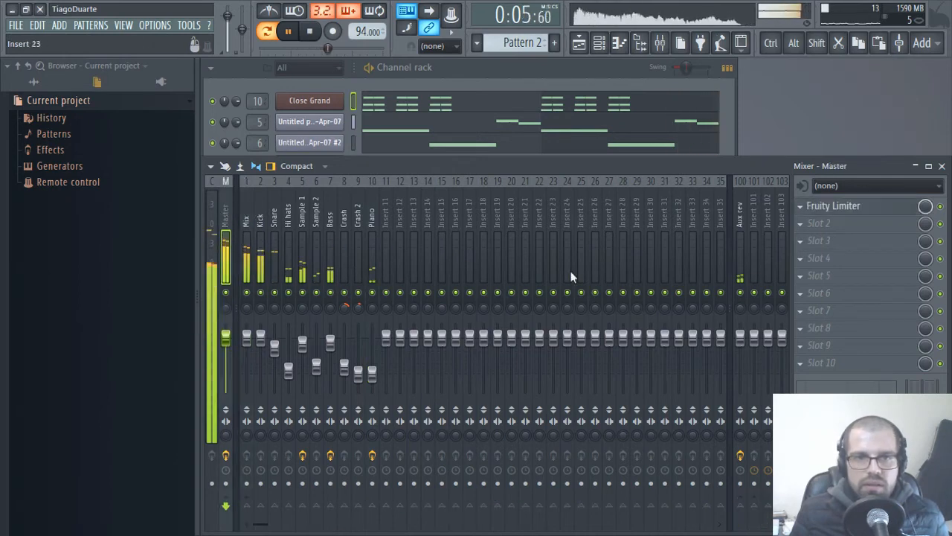
pyautogui.click(859, 206)
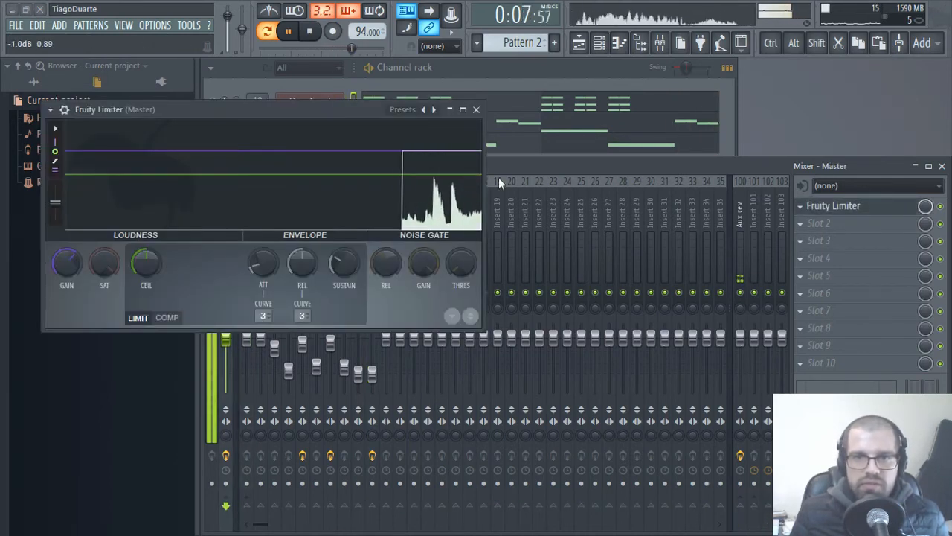
pyautogui.click(476, 109)
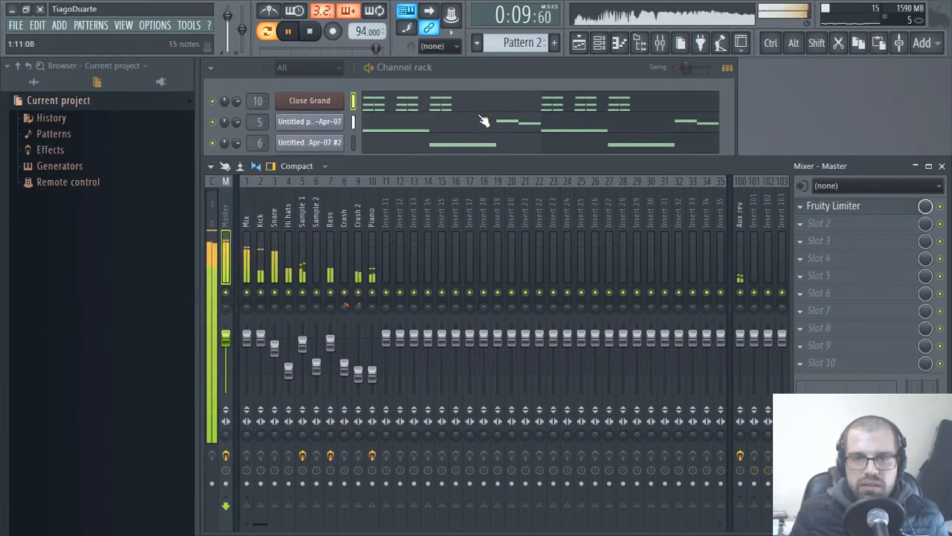
# Bring the channel rack forward and rename the Close Grand channel to Piano
pyautogui.click(459, 82)
pyautogui.middleClick(315, 101)
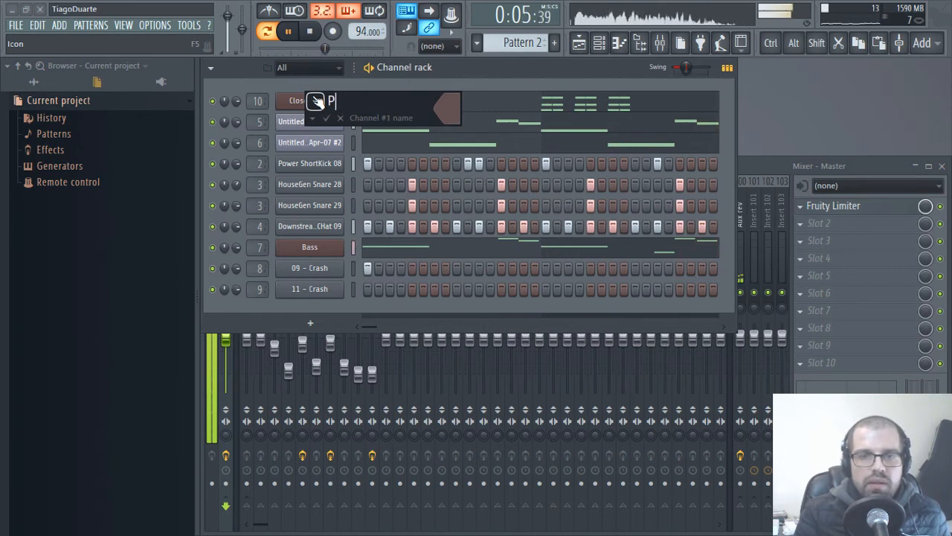
pyautogui.write('Piano')
pyautogui.press('Return')
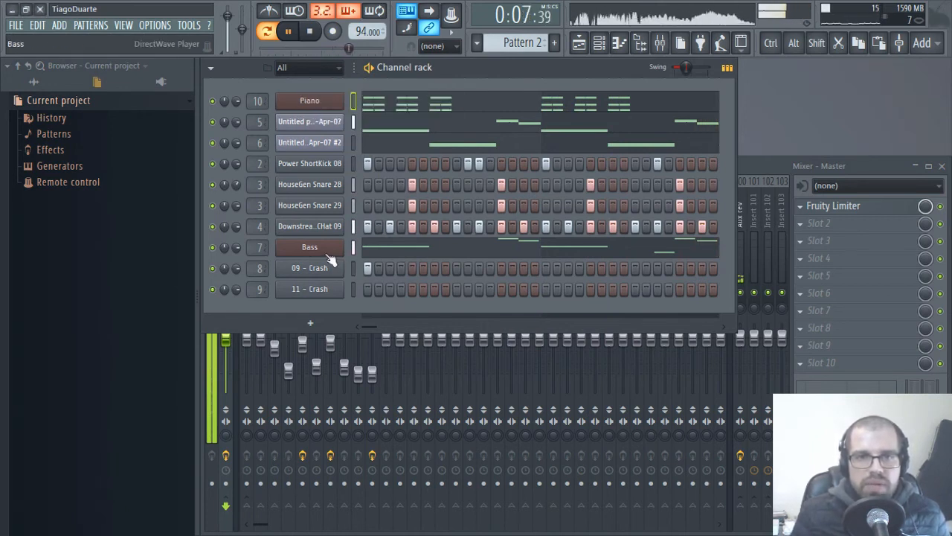
# Rename the two untitled sample channels to Sample 1 and Sample 2
pyautogui.middleClick(324, 121)
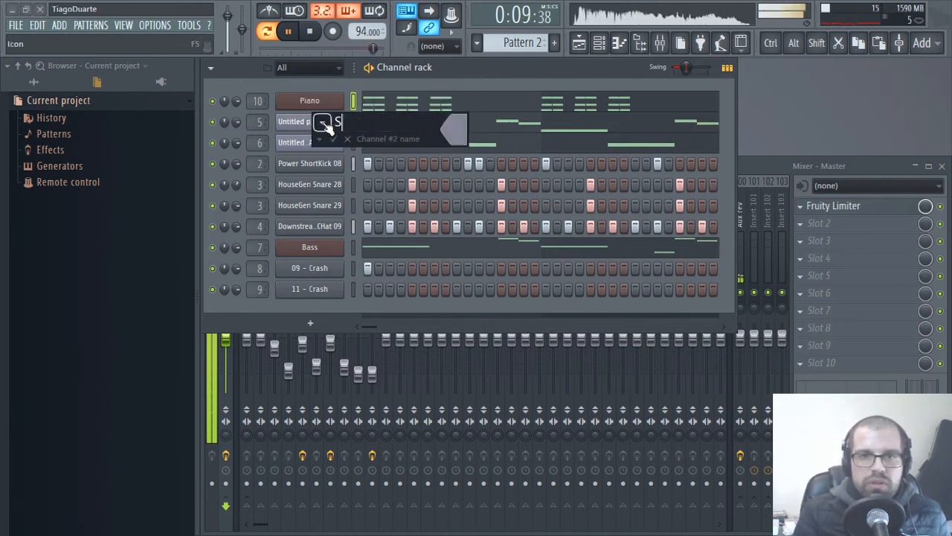
pyautogui.write('Sample 1')
pyautogui.press('Return')
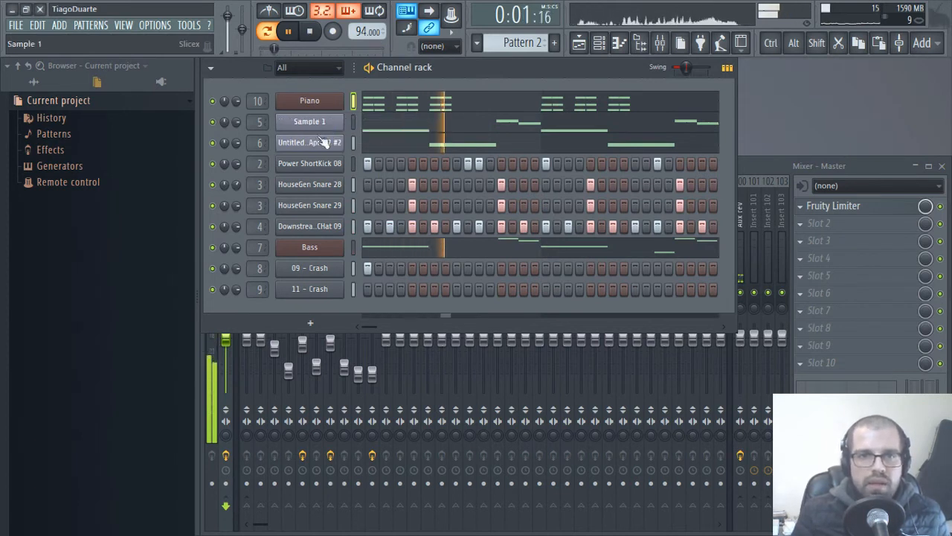
pyautogui.middleClick(317, 145)
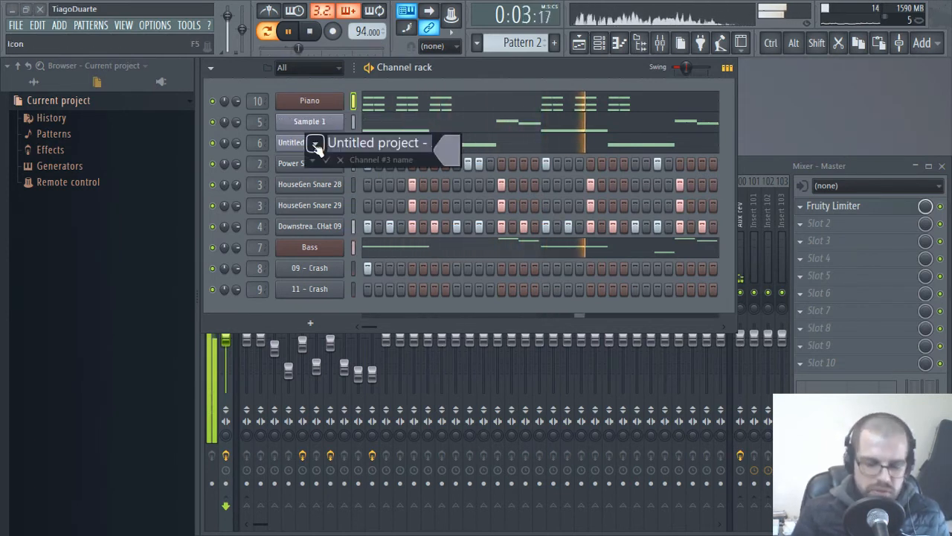
pyautogui.write('Sam')
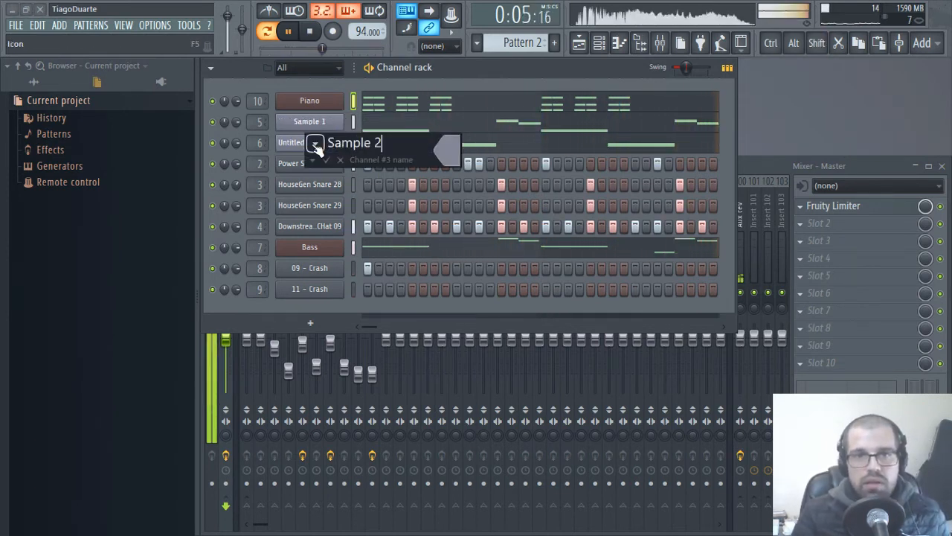
pyautogui.write('ple 2')
pyautogui.press('Return')
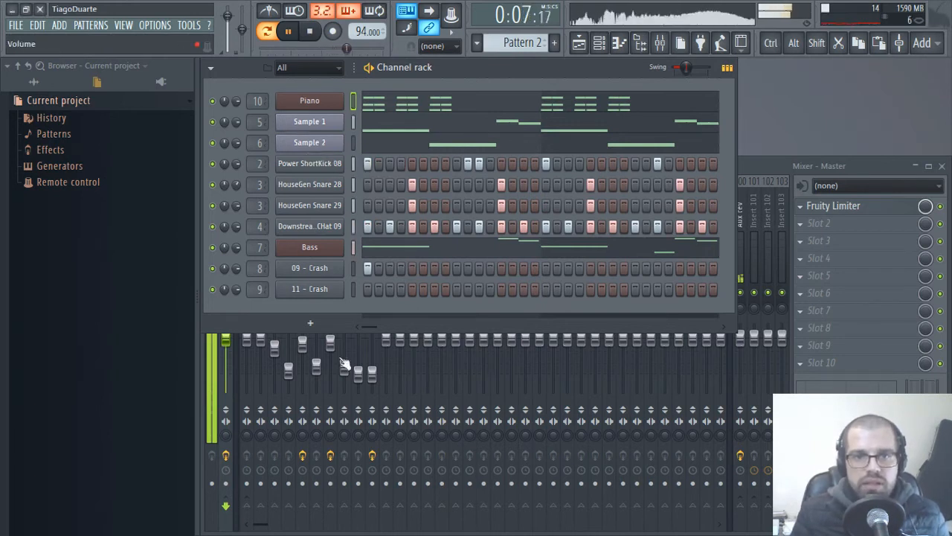
# Cut the Piano, Sample 1, Sample 2 and Bass notes from Pattern 2 and rename the pattern to Drums
pyautogui.click(357, 245)
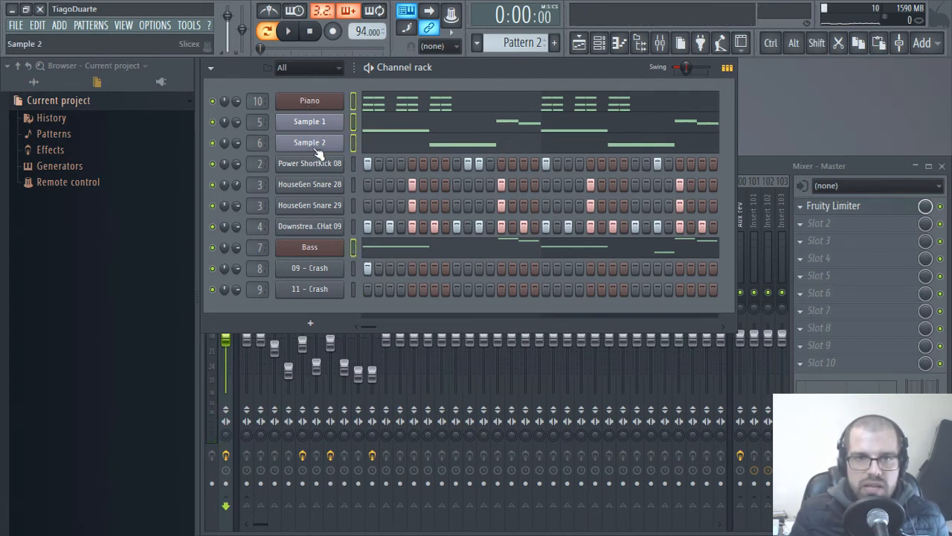
pyautogui.hotkey('ctrl', 'x')
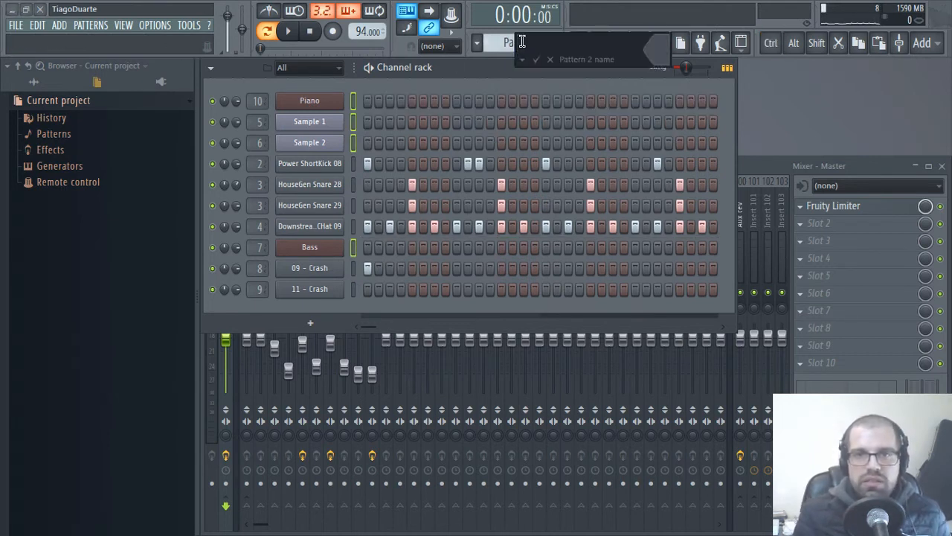
pyautogui.write('Drums')
pyautogui.press('Return')
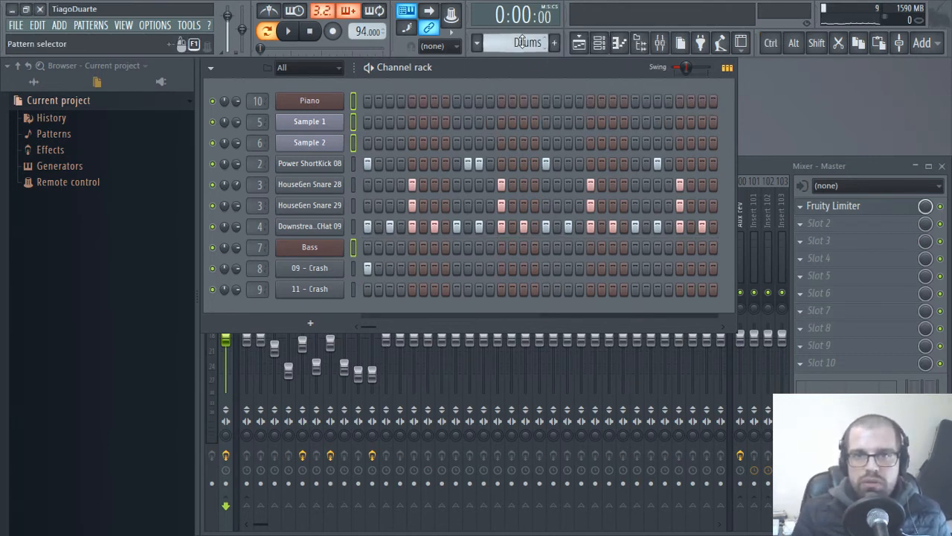
# Paste the cut melodic parts into Pattern 3 and split that pattern by channel
pyautogui.scroll(-1, 525, 40)
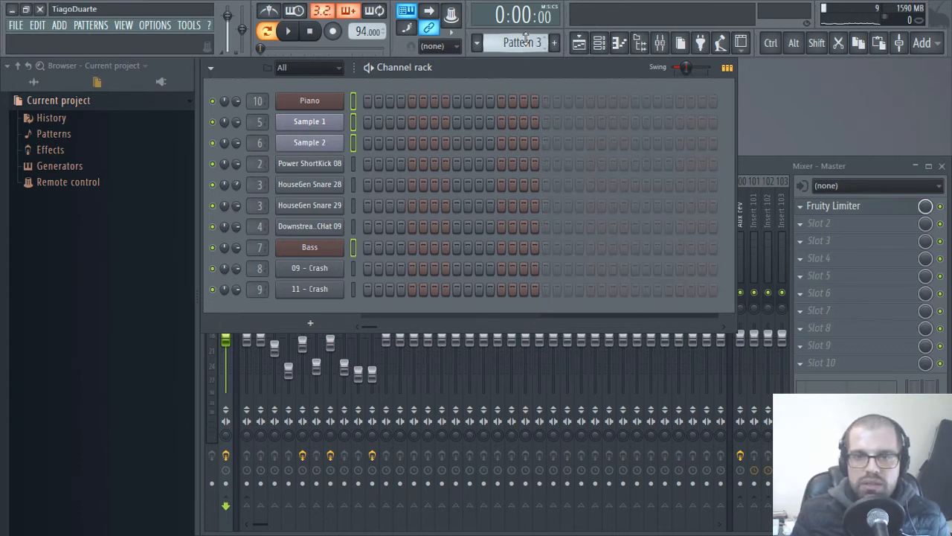
pyautogui.hotkey('ctrl', 'v')
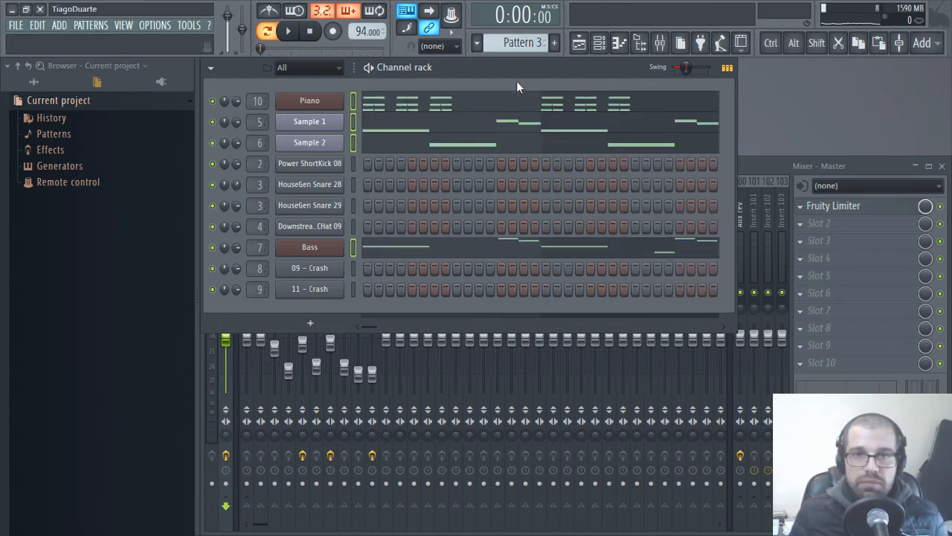
pyautogui.click(525, 44)
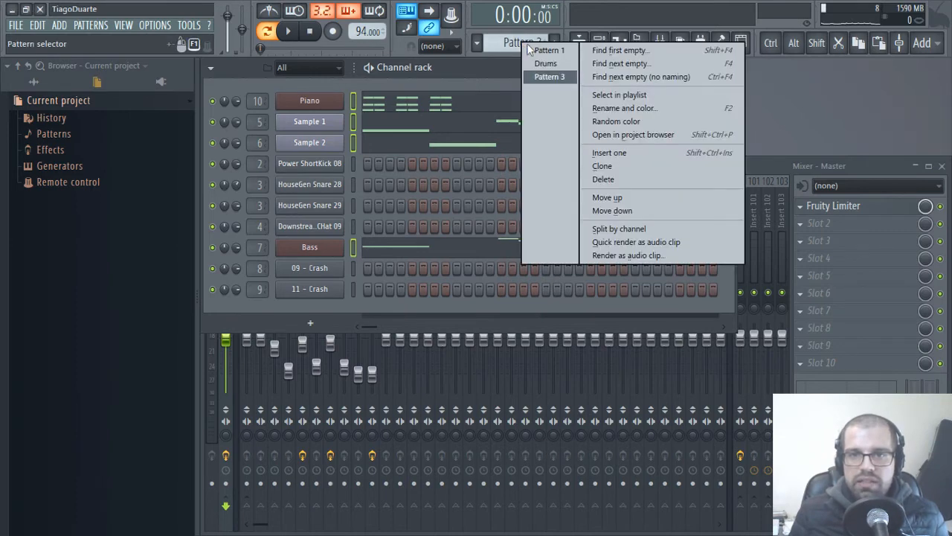
pyautogui.click(644, 236)
# Pick the Drums pattern in the playlist and cut its hi-hat and both crash channels' steps in the channel rack
pyautogui.press('F5')
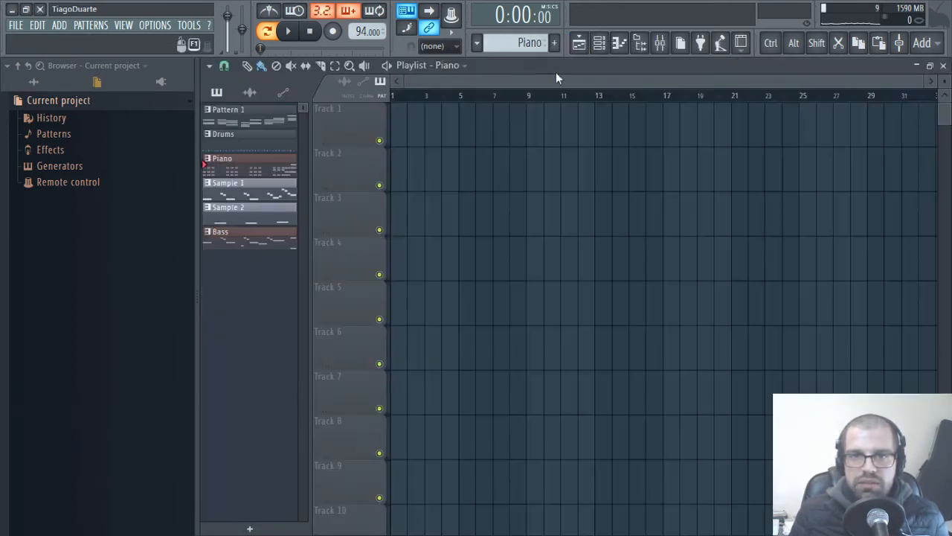
pyautogui.click(256, 149)
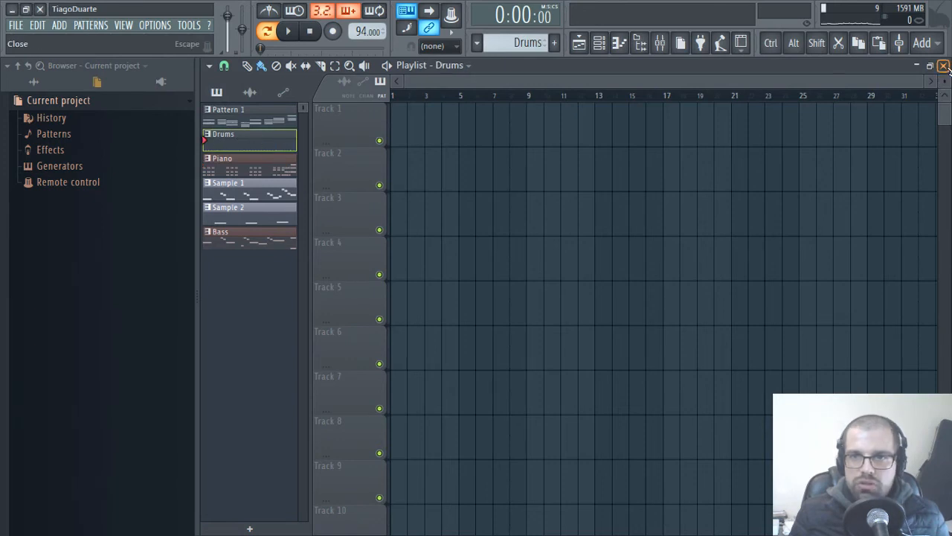
pyautogui.press('F5')
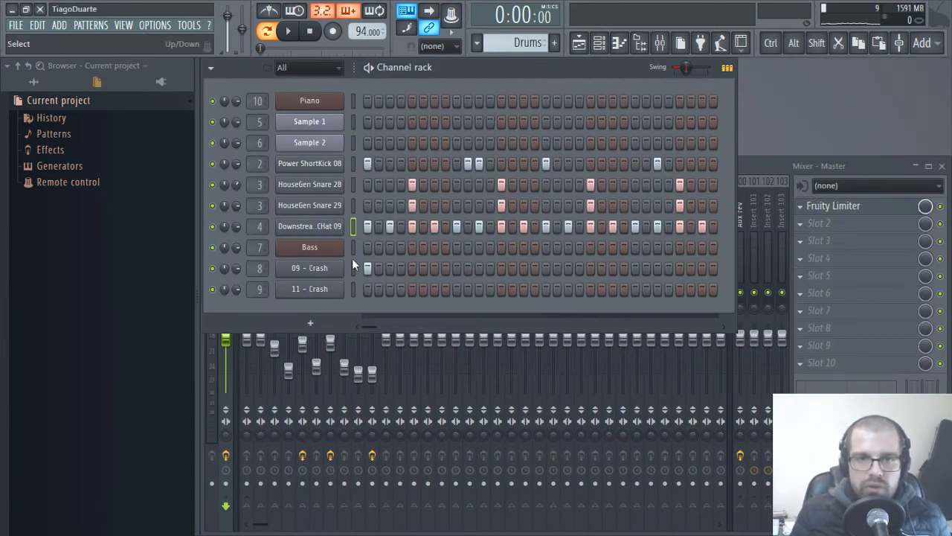
pyautogui.press('shift')
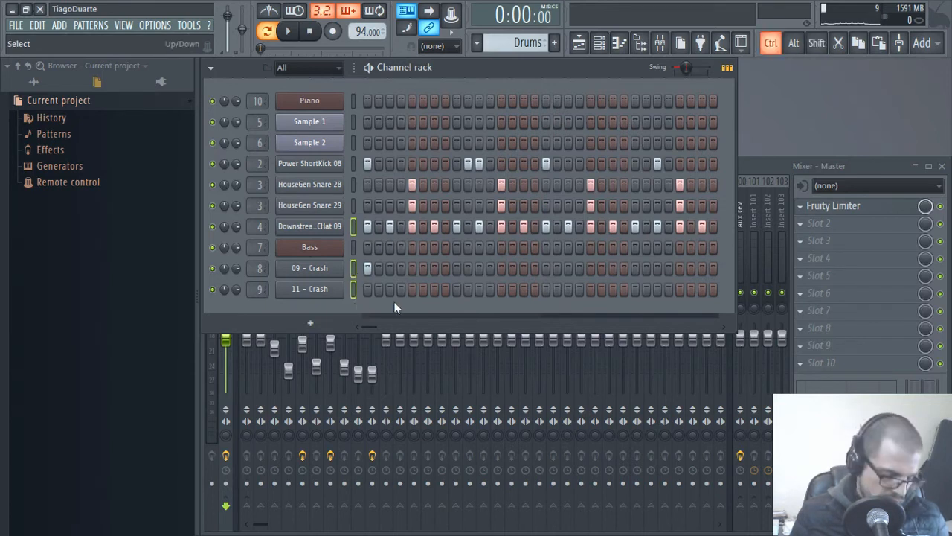
pyautogui.hotkey('ctrl', 'z')
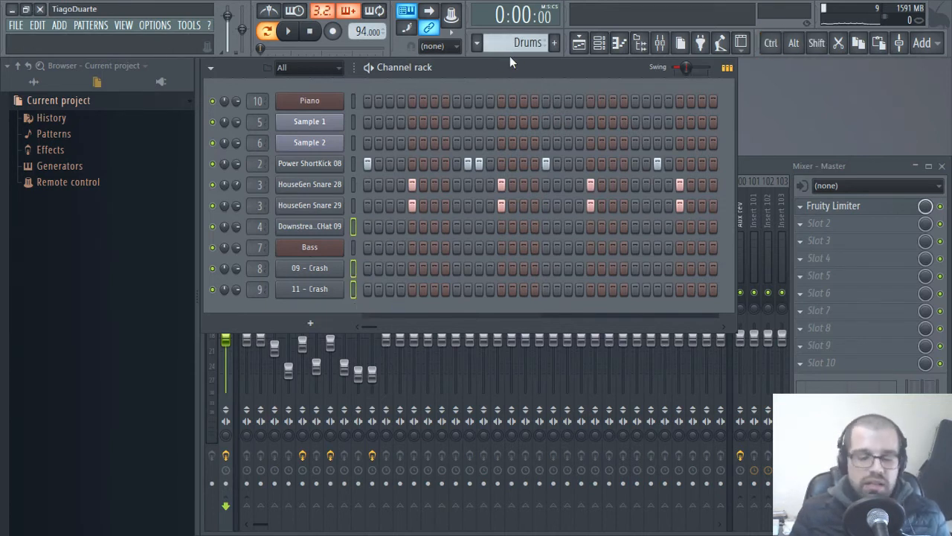
# Create a new pattern named Hi hats and paste the cut hi-hat and crash steps into it
pyautogui.press('F4')
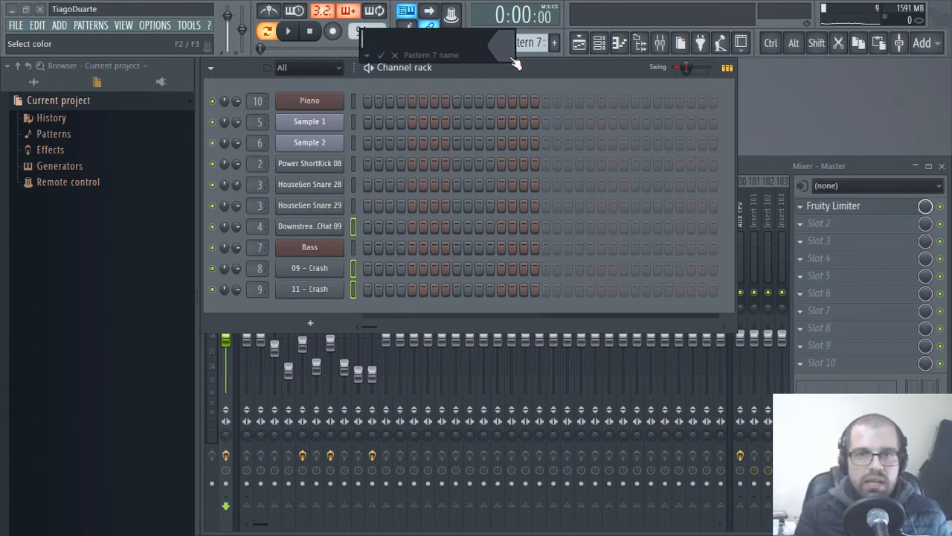
pyautogui.write('Hi hats')
pyautogui.press('Return')
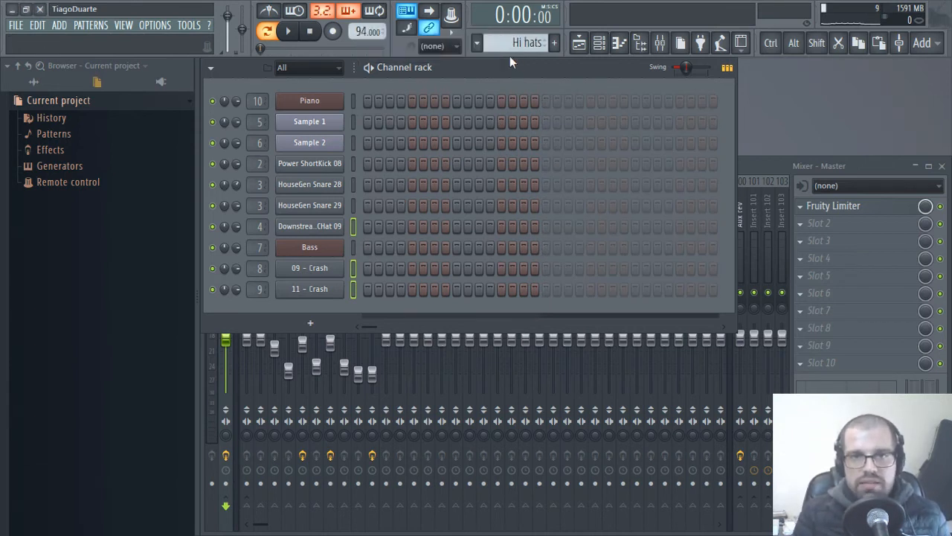
pyautogui.hotkey('ctrl', 'v')
# Cut both crash channels' steps from the Hi hats pattern and paste them into a new pattern named Crash
pyautogui.click(352, 267)
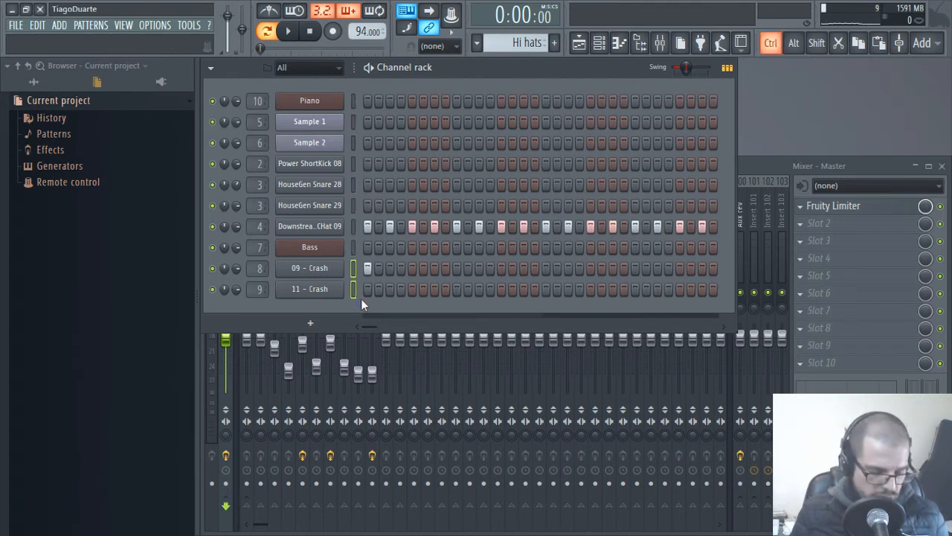
pyautogui.hotkey('ctrl', 'x')
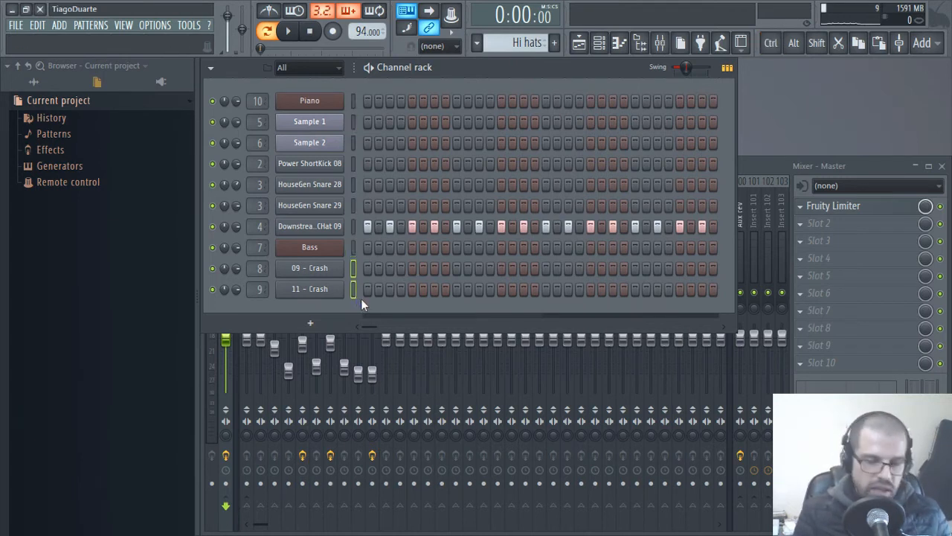
pyautogui.press('F4')
pyautogui.write('C')
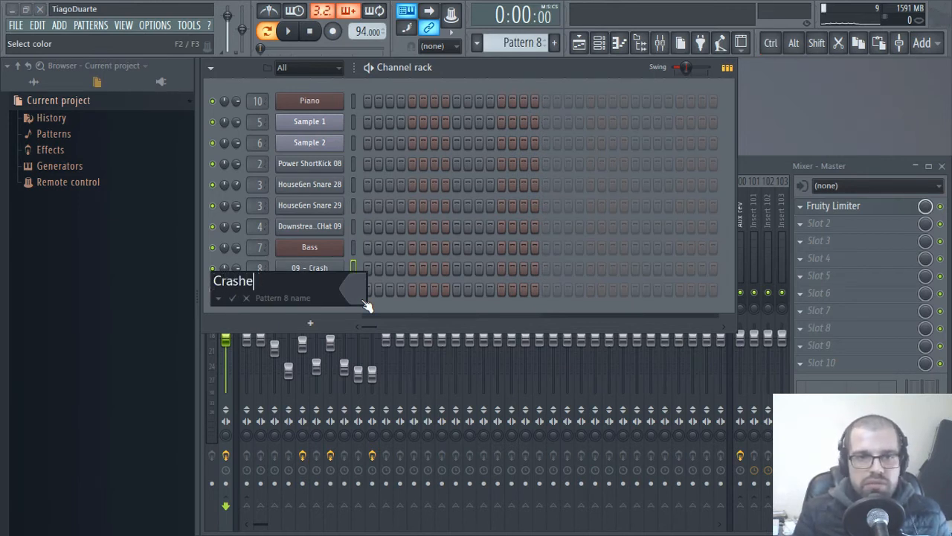
pyautogui.write('rashe')
pyautogui.press('BackSpace')
pyautogui.press('Return')
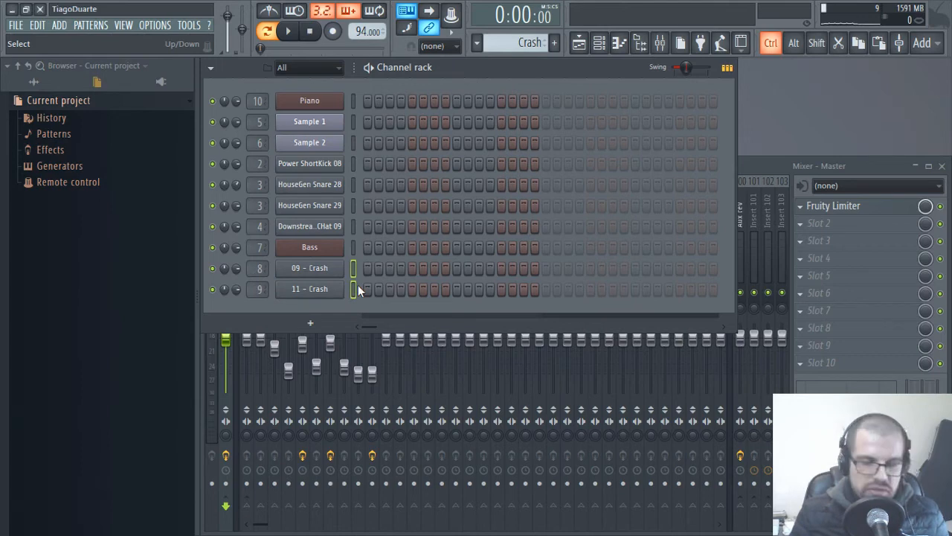
pyautogui.hotkey('ctrl', 'v')
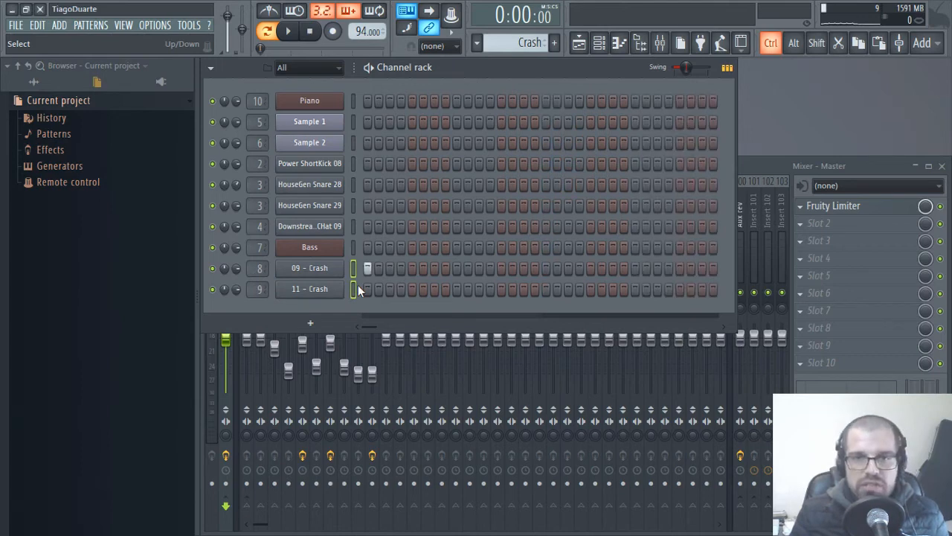
# Open the playlist, hide the browser, and place the Drums, Hi hats and Crash patterns at bar 1 on Tracks 1, 2 and 3
pyautogui.click(579, 44)
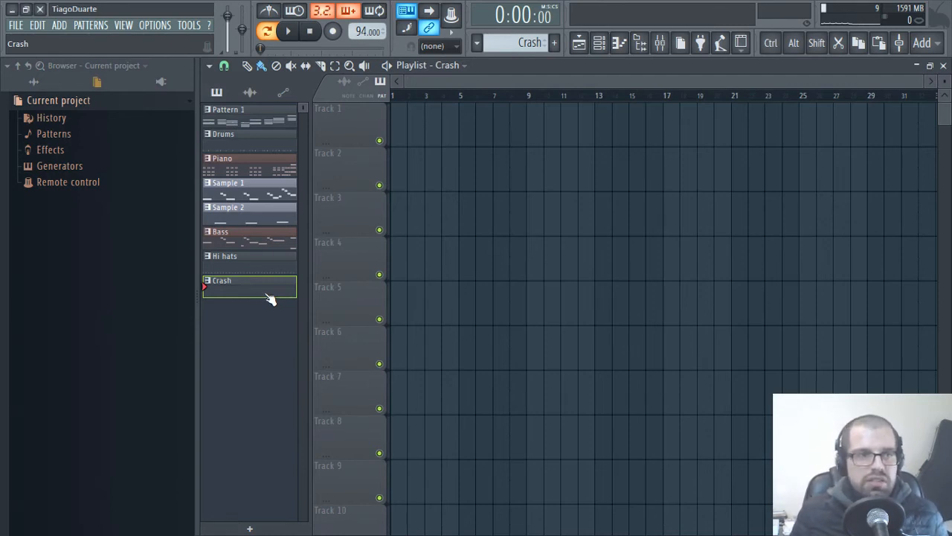
pyautogui.click(642, 42)
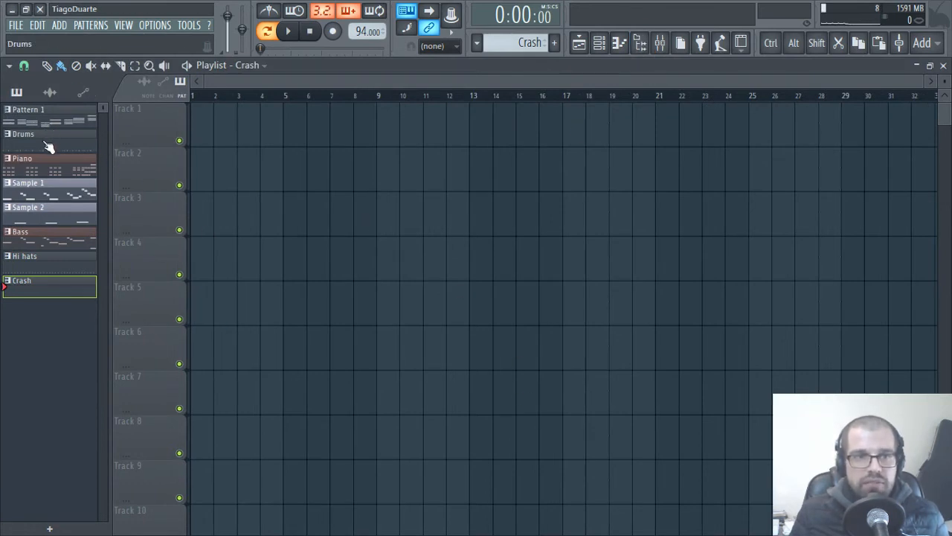
pyautogui.moveTo(39, 142); pyautogui.dragTo(192, 129)
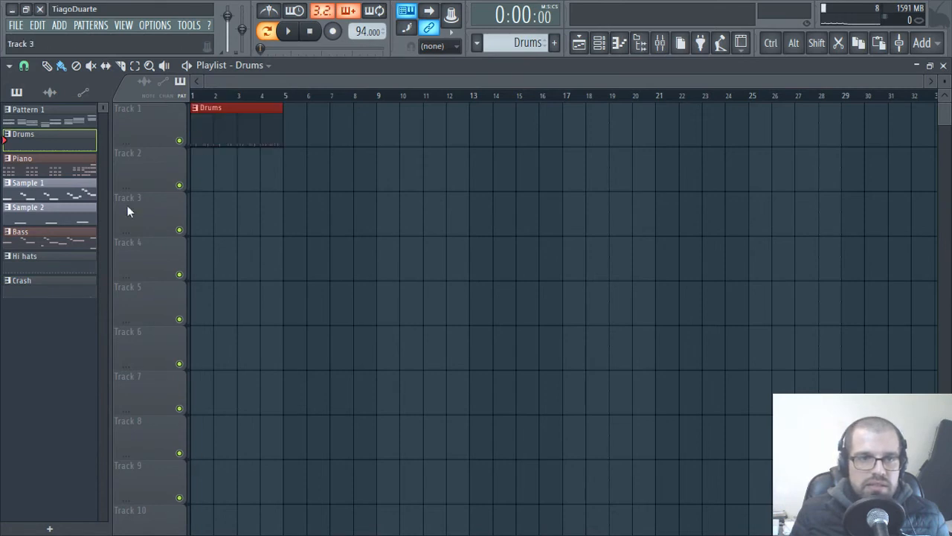
pyautogui.moveTo(35, 275); pyautogui.dragTo(198, 186)
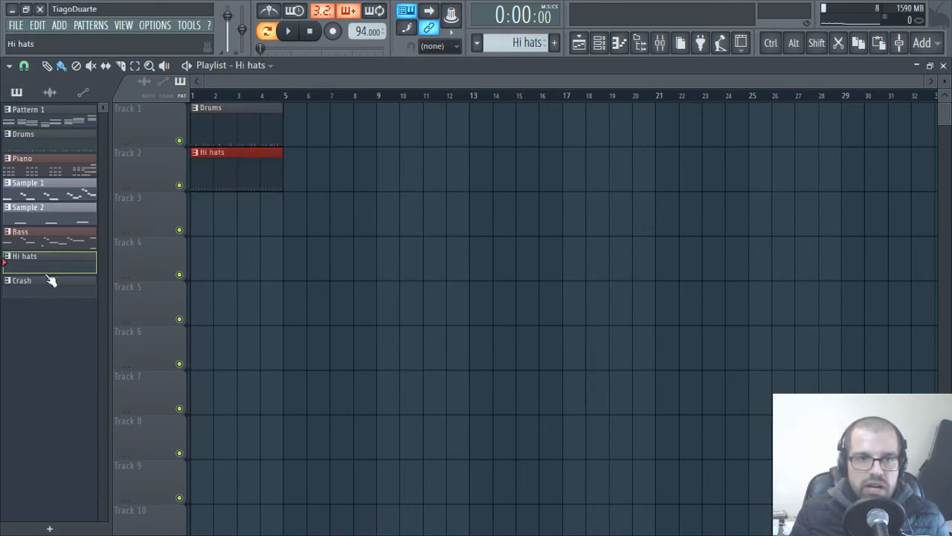
pyautogui.moveTo(53, 278); pyautogui.dragTo(194, 209)
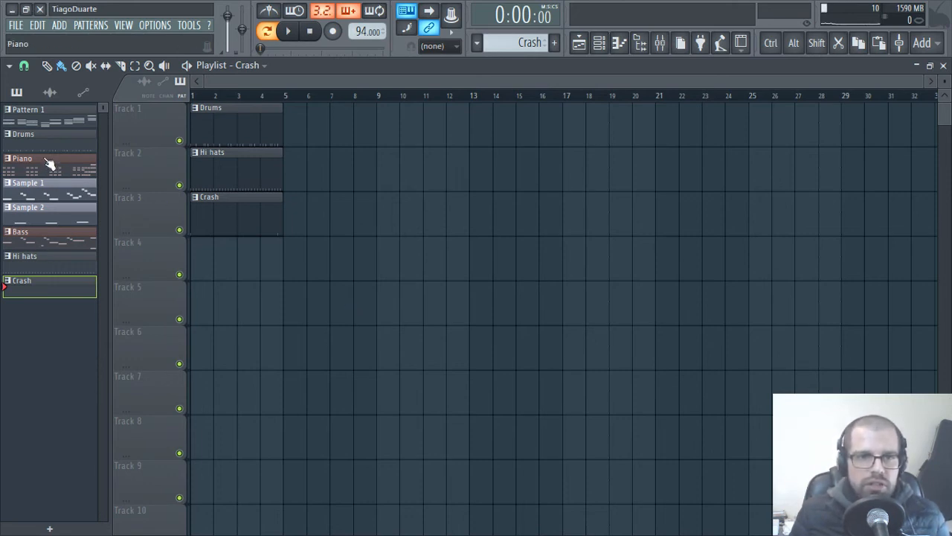
# Place Piano on Track 6, Sample 1 on Track 4 and Sample 2 on Track 5 at bar 1, and extend Sample 2 to four bars
pyautogui.moveTo(49, 163); pyautogui.dragTo(215, 346)
pyautogui.click(29, 186)
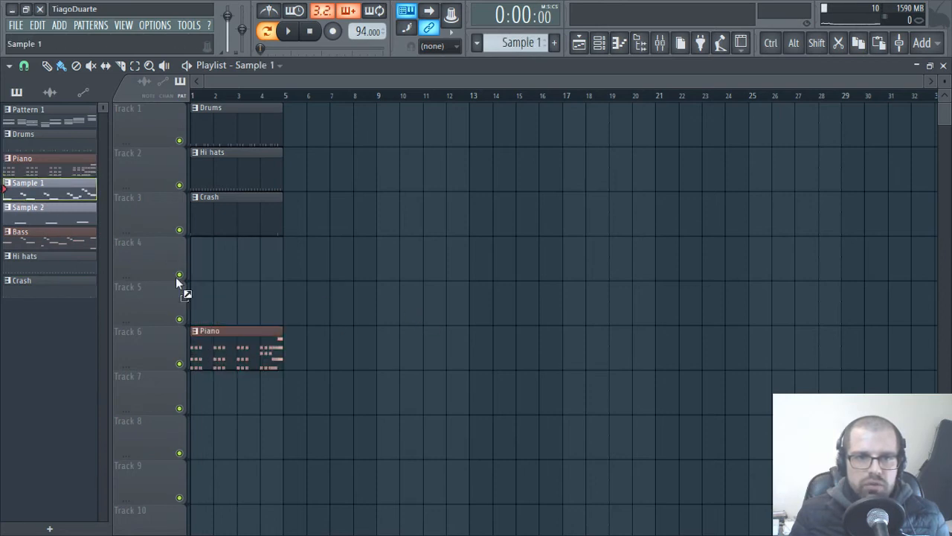
pyautogui.click(195, 269)
pyautogui.click(49, 214)
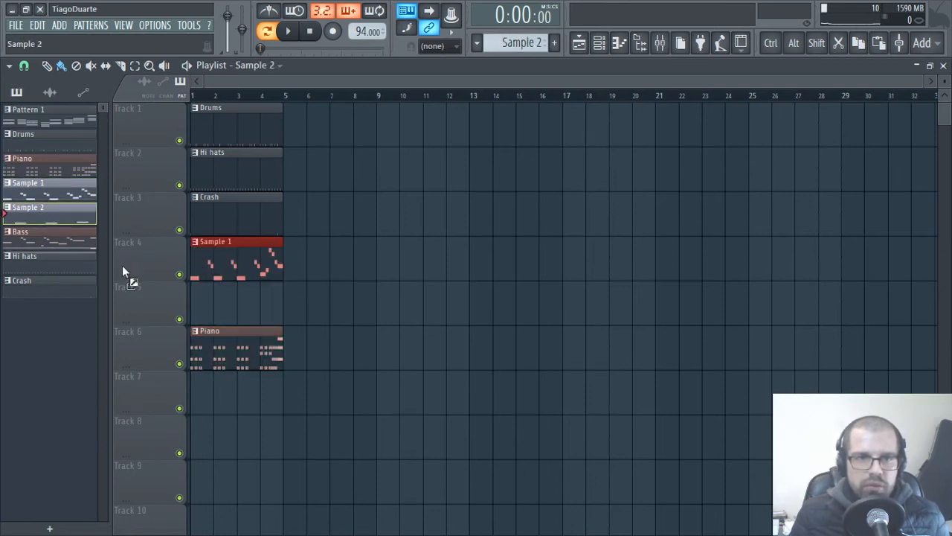
pyautogui.click(201, 304)
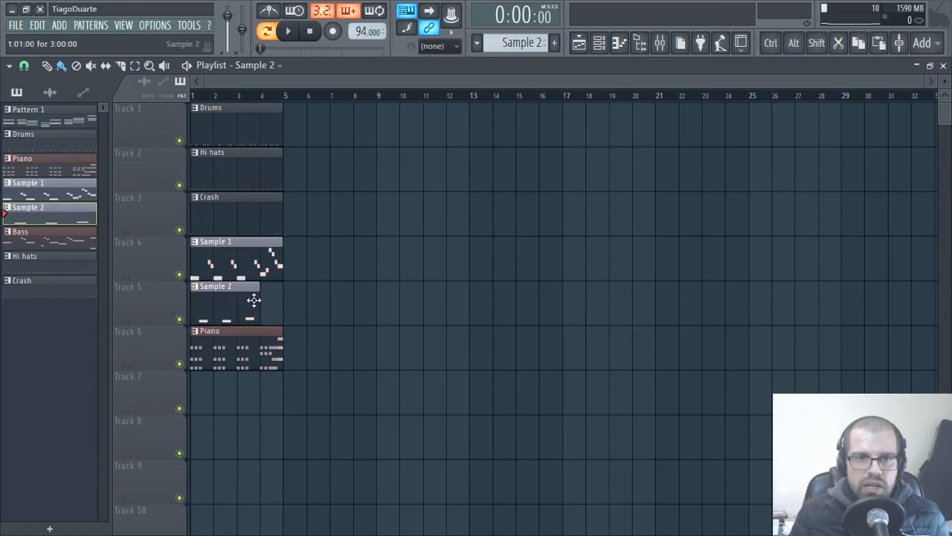
pyautogui.moveTo(264, 301); pyautogui.dragTo(283, 307)
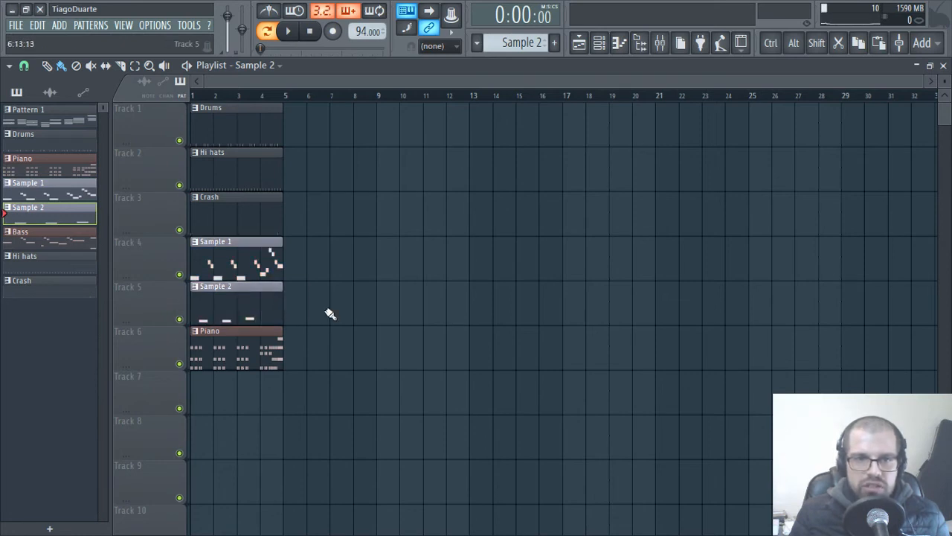
# Place the Bass pattern at bar 1 on Track 7 and swap its track with Piano so that Bass sits on Track 6
pyautogui.click(41, 245)
pyautogui.click(196, 390)
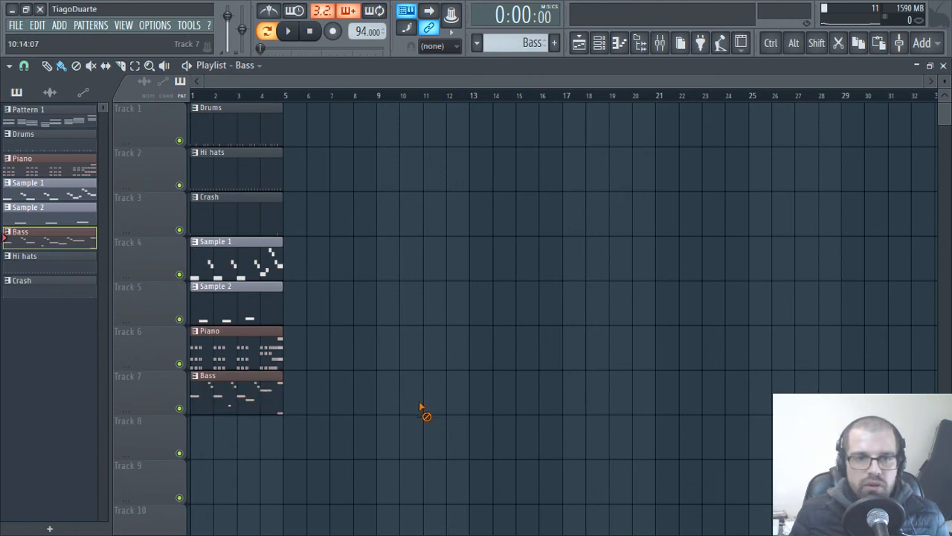
pyautogui.keyDown('ctrl'); pyautogui.scroll(2, 391, 407); pyautogui.keyUp('ctrl')
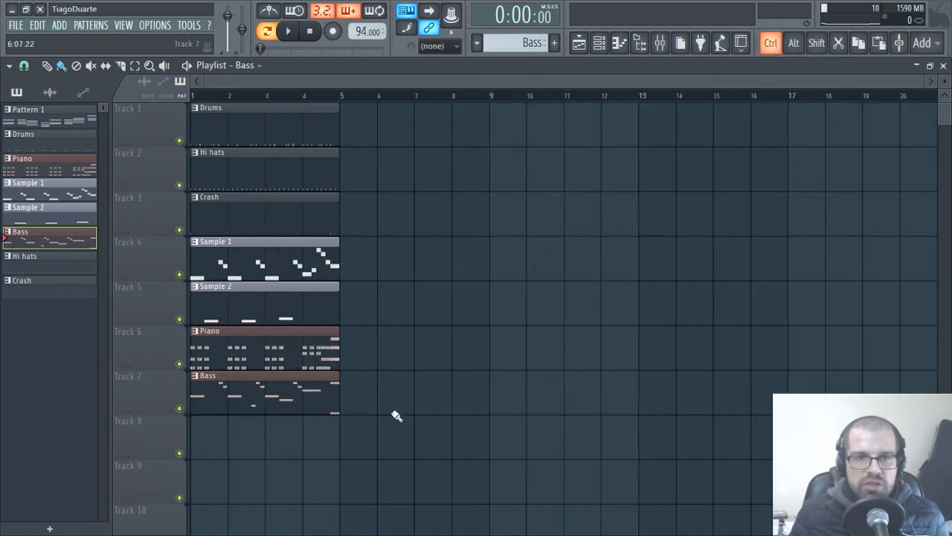
pyautogui.keyDown('shift'); pyautogui.scroll(1, 134, 394); pyautogui.keyUp('shift')
# Select all seven four-bar clips and duplicate them consecutively until the arrangement fills the playlist up to bar 29
pyautogui.keyDown('ctrl'); pyautogui.moveTo(426, 433); pyautogui.dragTo(171, 88); pyautogui.keyUp('ctrl')
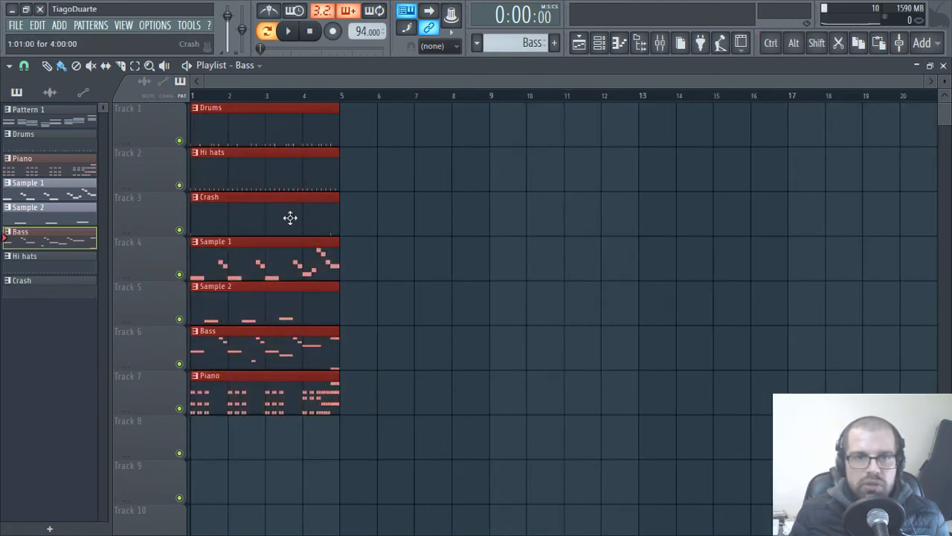
pyautogui.moveTo(291, 217)
pyautogui.keyDown('shift'); pyautogui.mouseDown()
pyautogui.moveTo(422, 184)
pyautogui.moveTo(389, 186)
pyautogui.moveTo(548, 170)
pyautogui.moveTo(513, 175)
pyautogui.moveTo(699, 176)
pyautogui.moveTo(661, 176)
pyautogui.mouseUp(); pyautogui.keyUp('shift')
pyautogui.keyDown('ctrl'); pyautogui.scroll(-2, 563, 365); pyautogui.keyUp('ctrl')
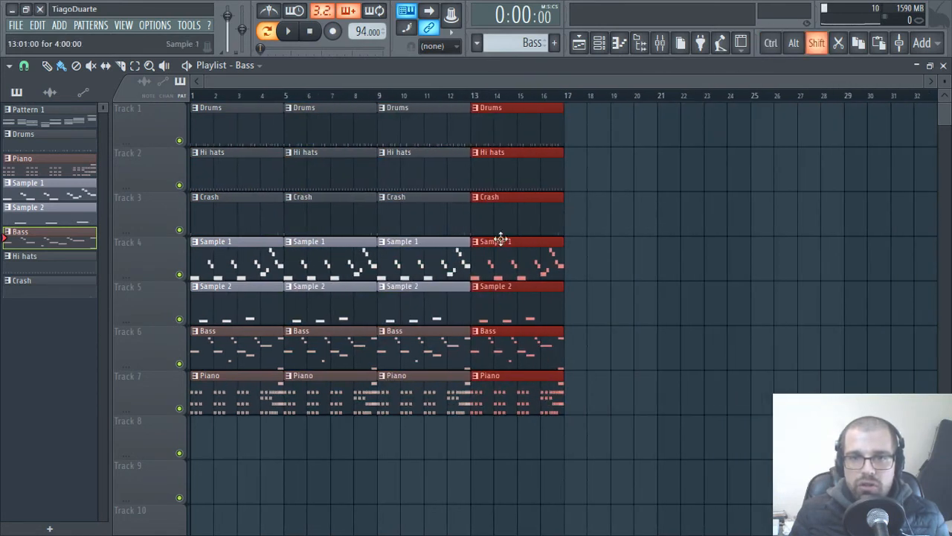
pyautogui.keyDown('shift'); pyautogui.moveTo(501, 239); pyautogui.dragTo(773, 261); pyautogui.keyUp('shift')
pyautogui.click(887, 302)
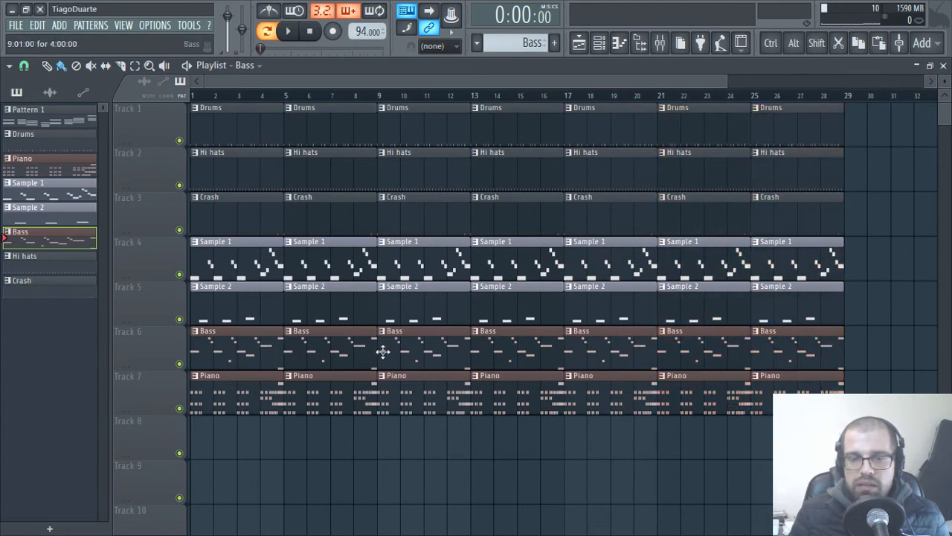
# Delete the Drums, Hi hats, Bass and Piano clips from bars 1 to 4, keeping the Crash clip there
pyautogui.keyDown('ctrl'); pyautogui.scroll(1, 418, 473); pyautogui.keyUp('ctrl')
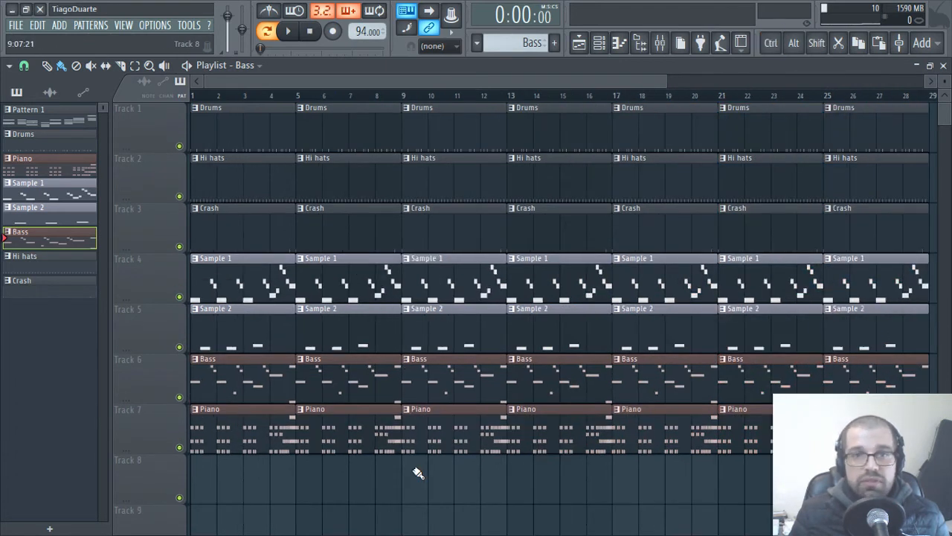
pyautogui.rightClick(250, 123)
pyautogui.rightClick(255, 159)
pyautogui.rightClick(248, 215)
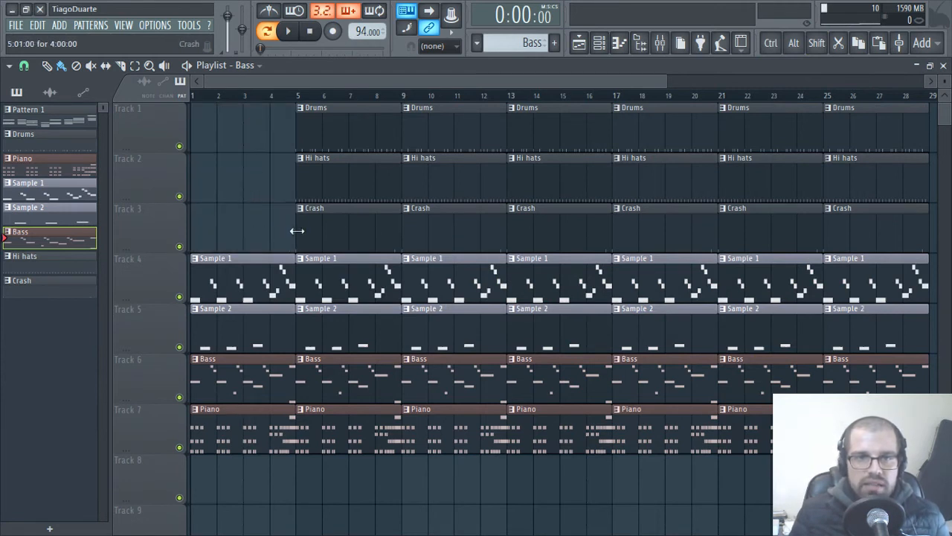
pyautogui.hotkey('ctrl', 'z')
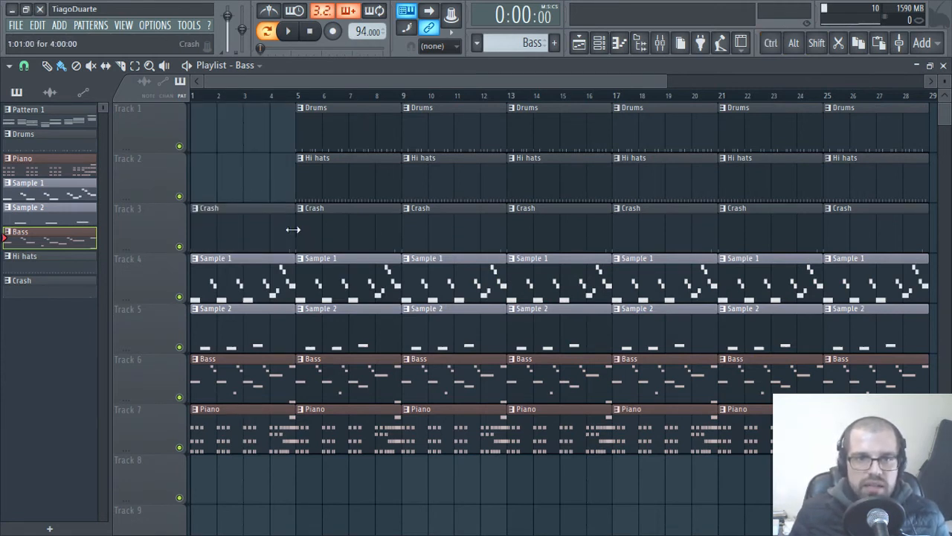
pyautogui.moveTo(292, 229)
pyautogui.mouseDown()
pyautogui.moveTo(205, 235)
pyautogui.moveTo(295, 237)
pyautogui.mouseUp()
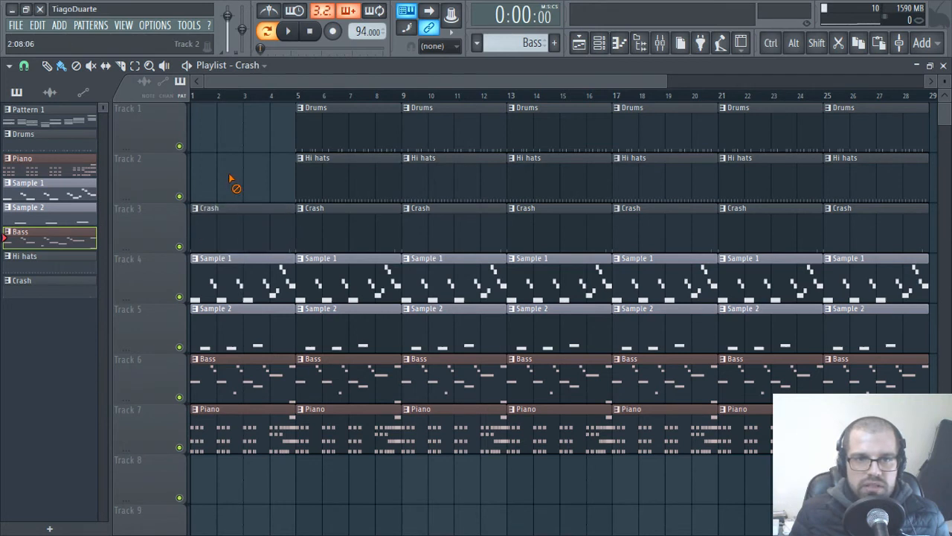
pyautogui.rightClick(236, 385)
pyautogui.rightClick(252, 422)
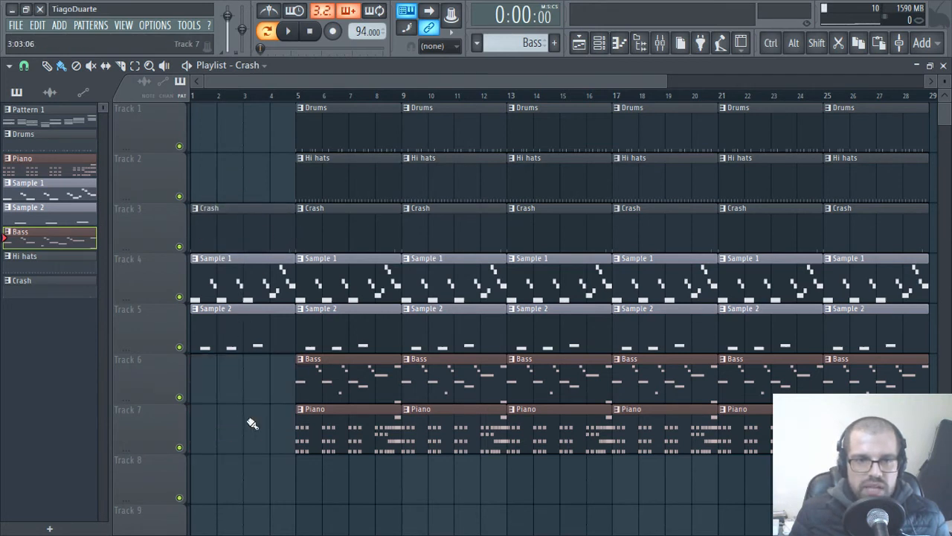
# Delete the Sample 2 clips at bars 1, 5 and 9 and the Piano clips at bars 5 and 9
pyautogui.rightClick(234, 331)
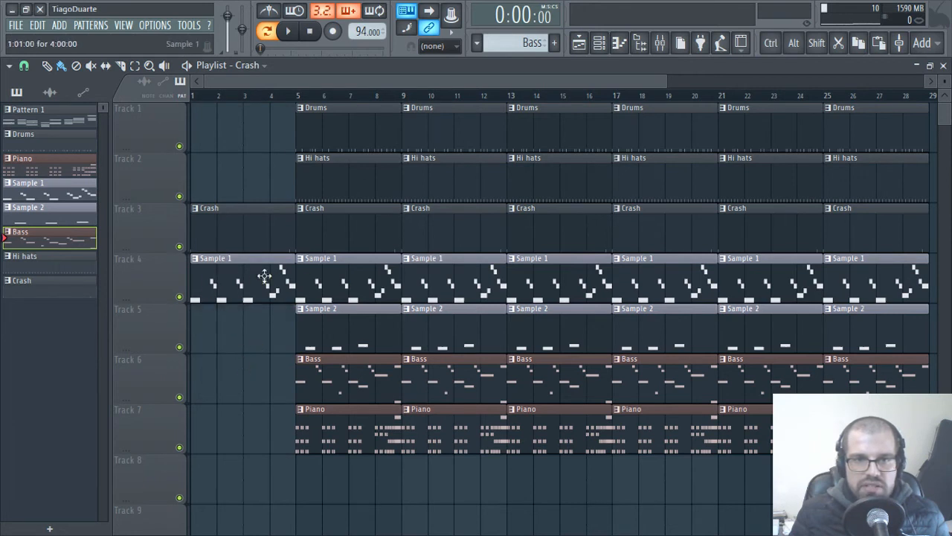
pyautogui.rightClick(345, 321)
pyautogui.rightClick(450, 334)
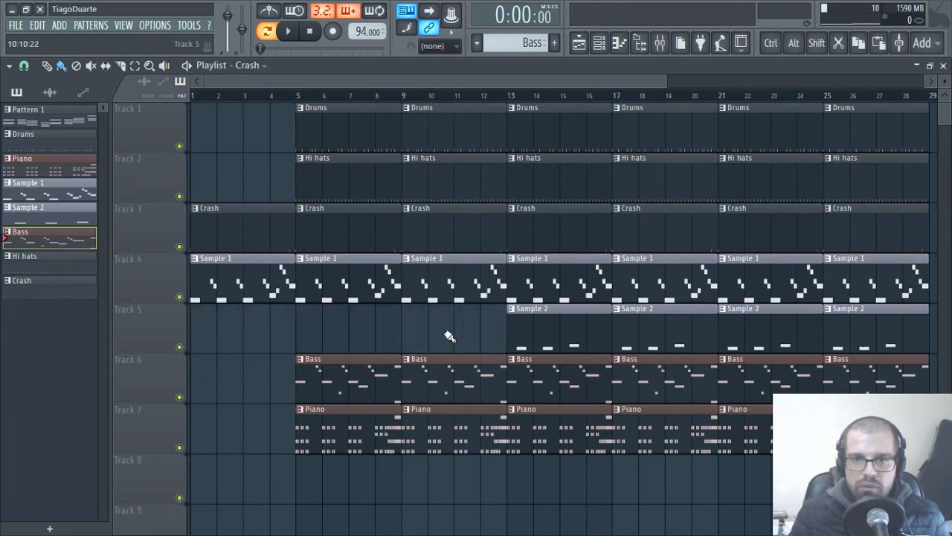
pyautogui.rightClick(315, 439)
pyautogui.rightClick(447, 442)
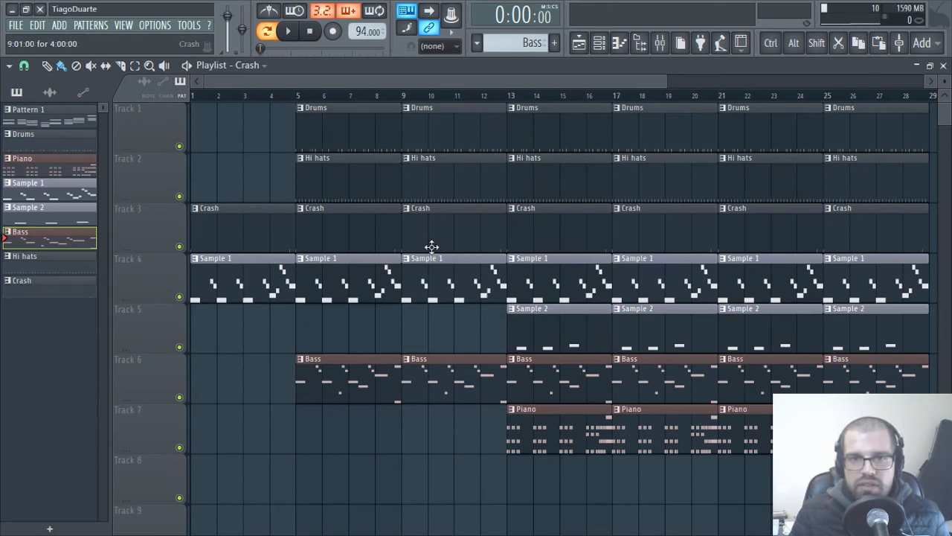
# Trim the Crash clips at bars 5 and 9 to their first and last bar respectively, and delete the Piano clips at bars 13 and 17
pyautogui.moveTo(399, 231); pyautogui.dragTo(301, 244)
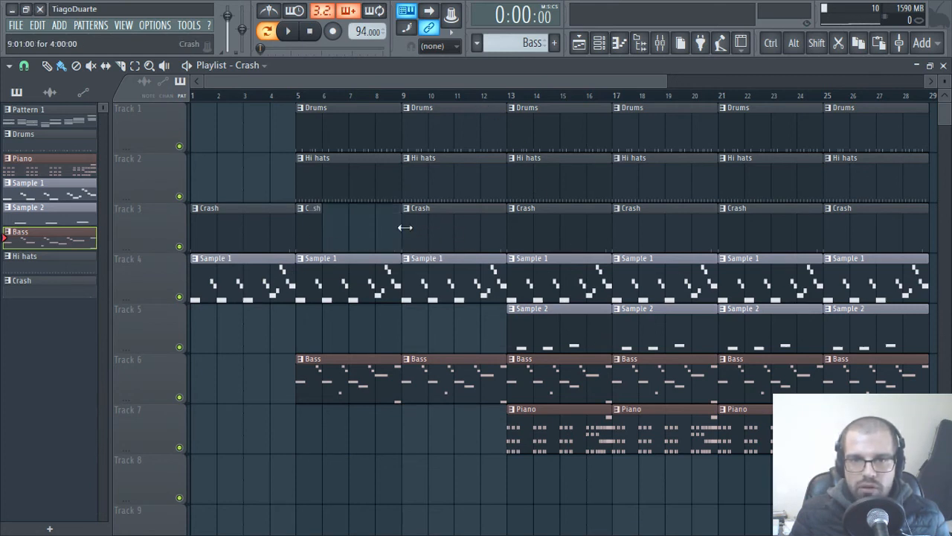
pyautogui.moveTo(404, 226); pyautogui.dragTo(483, 231)
pyautogui.rightClick(551, 438)
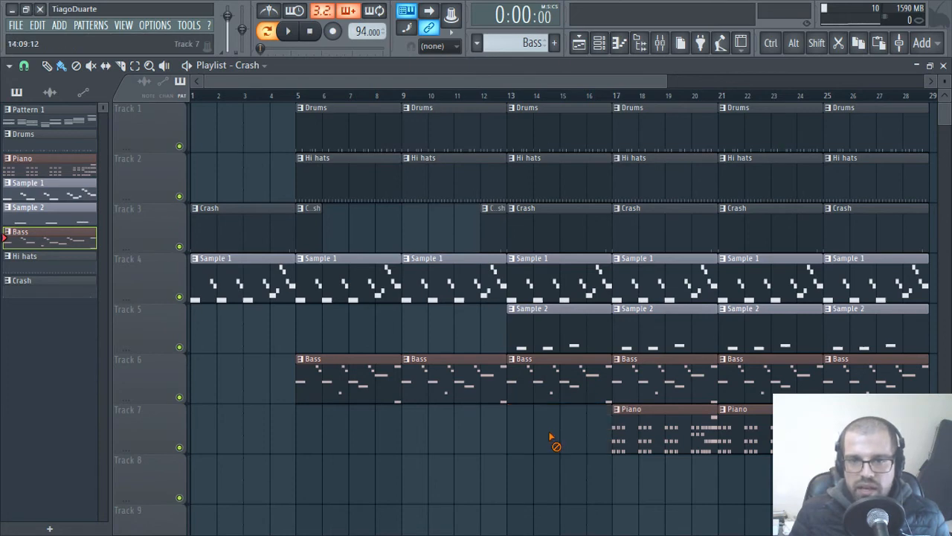
pyautogui.rightClick(659, 421)
# Trim the Crash clip at bar 13 to its first bar and the one at bar 17 to its last bar, and start playback
pyautogui.scroll(-3, 538, 429)
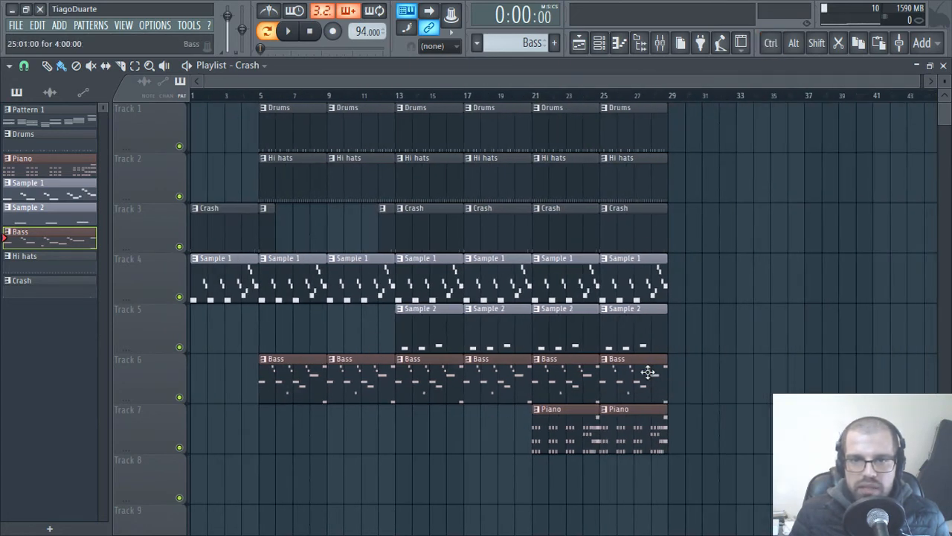
pyautogui.scroll(1, 447, 392)
pyautogui.moveTo(401, 372); pyautogui.dragTo(476, 372)
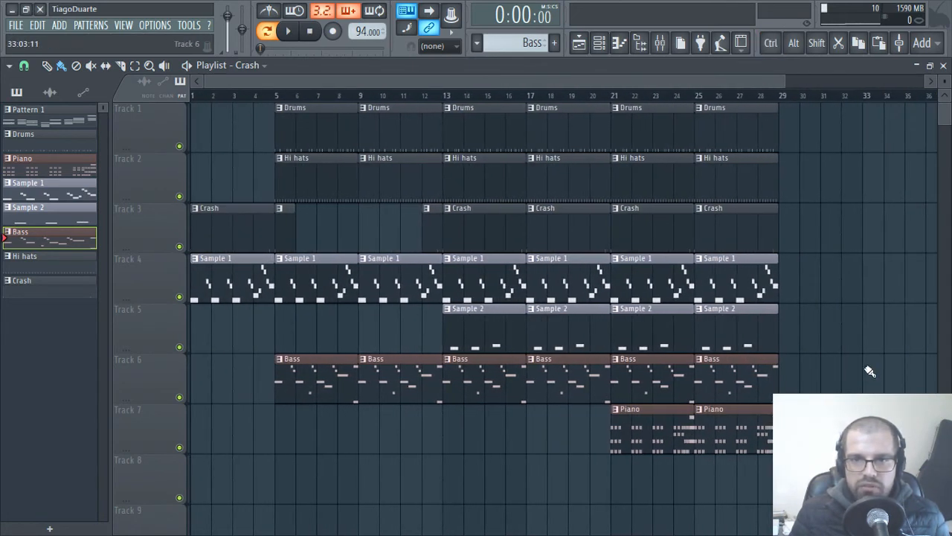
pyautogui.moveTo(802, 476); pyautogui.dragTo(618, 135)
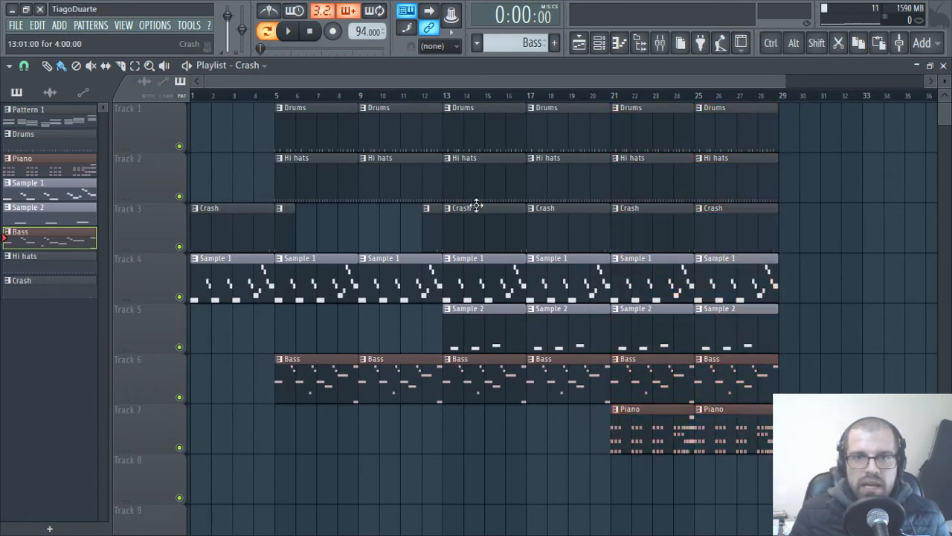
pyautogui.moveTo(521, 228); pyautogui.dragTo(461, 230)
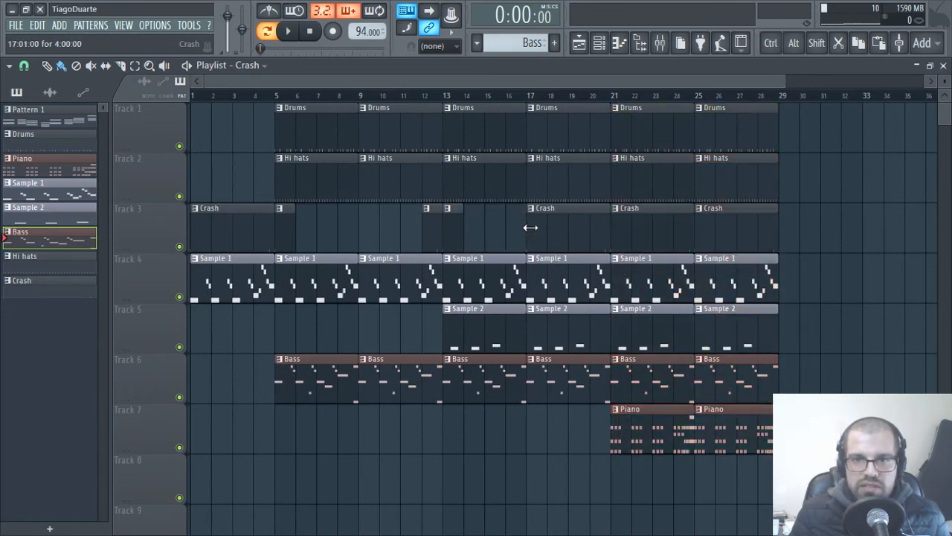
pyautogui.moveTo(530, 229); pyautogui.dragTo(593, 228)
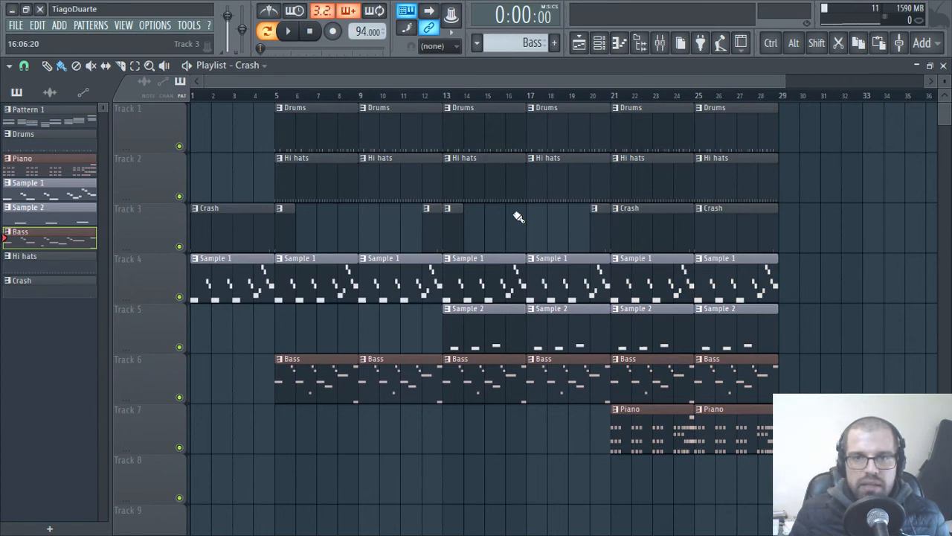
pyautogui.press('space')
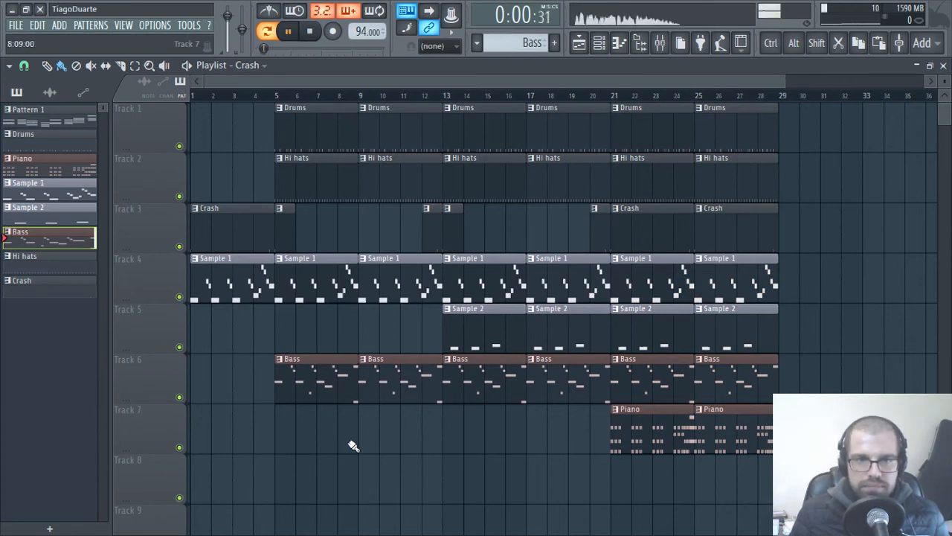
# Restart playback from the beginning and load FidelityEQ in the second effect slot of the Bass mixer track
pyautogui.press('space')
pyautogui.press('space')
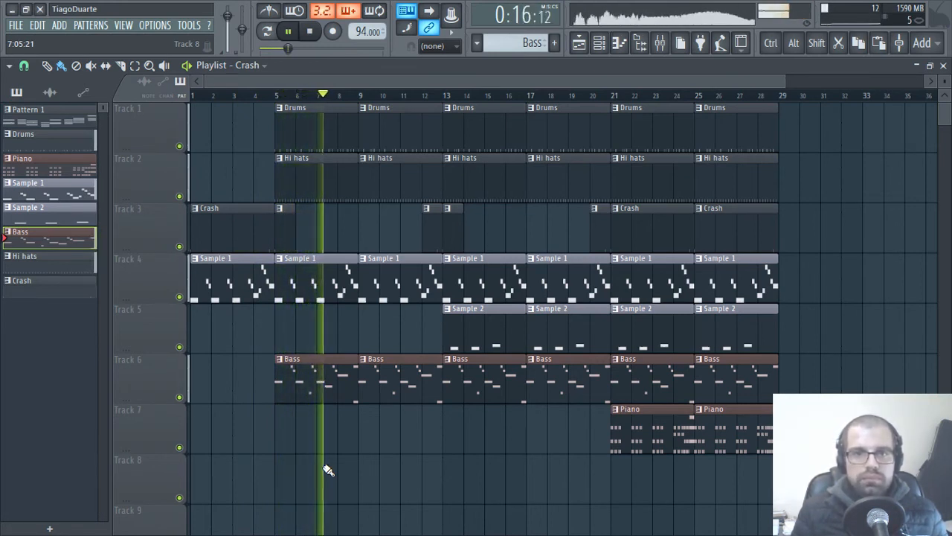
pyautogui.click(659, 42)
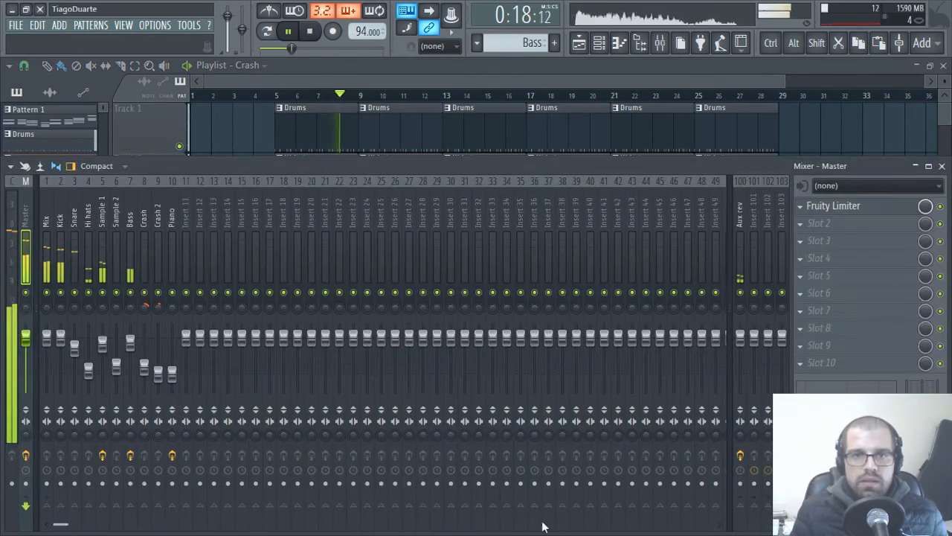
pyautogui.click(130, 217)
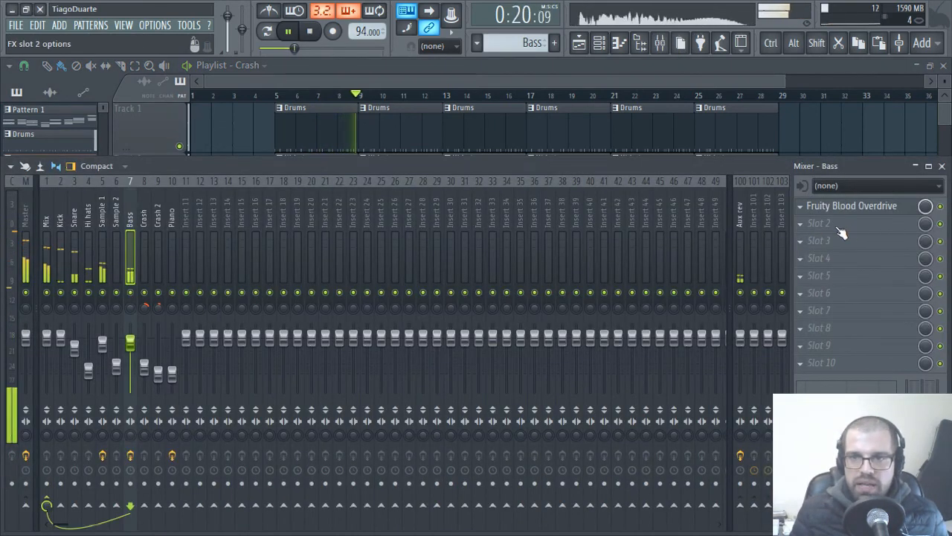
pyautogui.click(793, 224)
pyautogui.moveTo(747, 253)
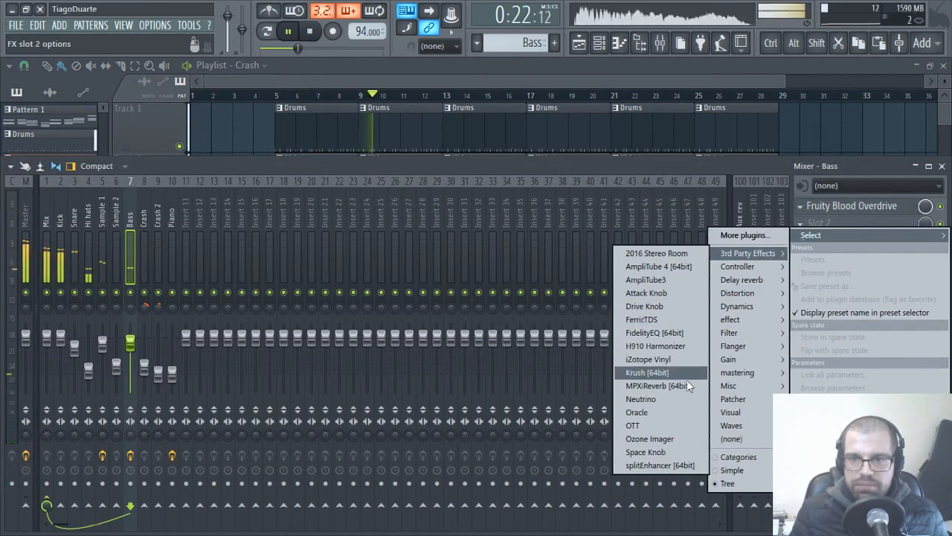
pyautogui.click(655, 333)
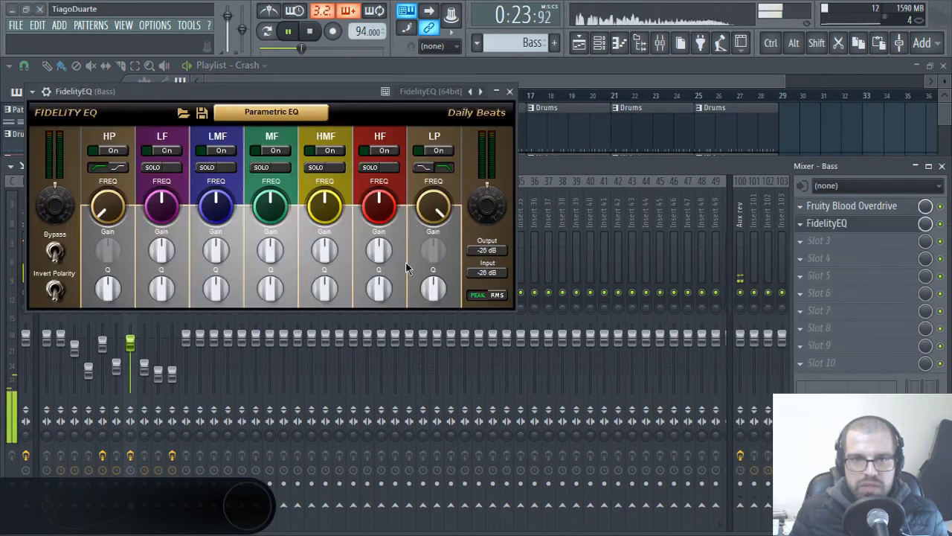
# Enable the low-pass band of the Bass EQ, set its frequency to about 791 Hz, and return to the playlist
pyautogui.click(439, 151)
pyautogui.moveTo(434, 209); pyautogui.dragTo(446, 354)
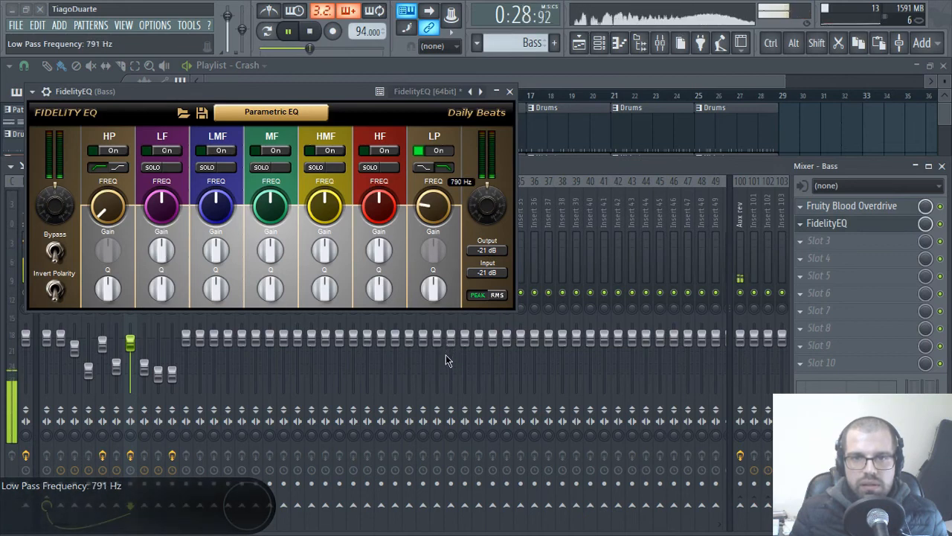
pyautogui.click(510, 91)
pyautogui.click(519, 75)
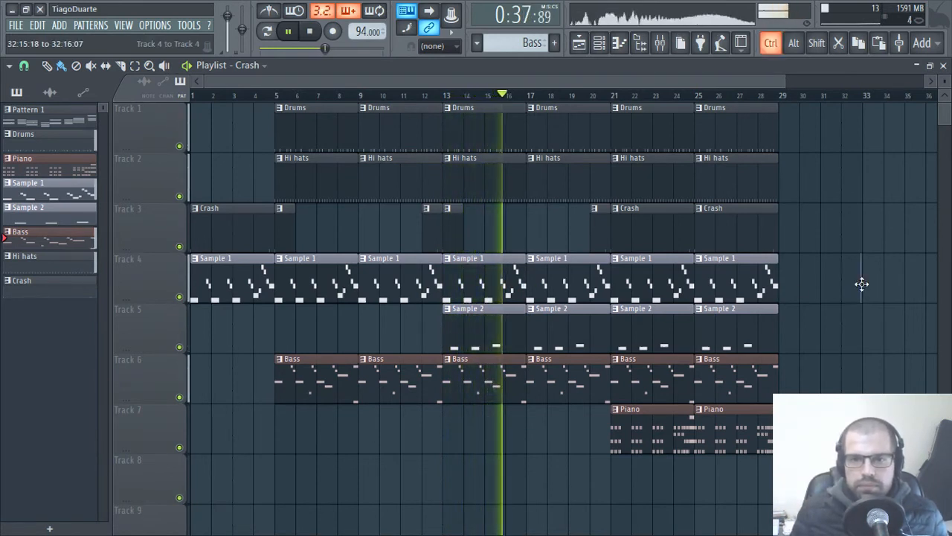
# Select bars 5 through 28 in the playlist as the loop range and listen to the arrangement
pyautogui.scroll(1, 863, 283)
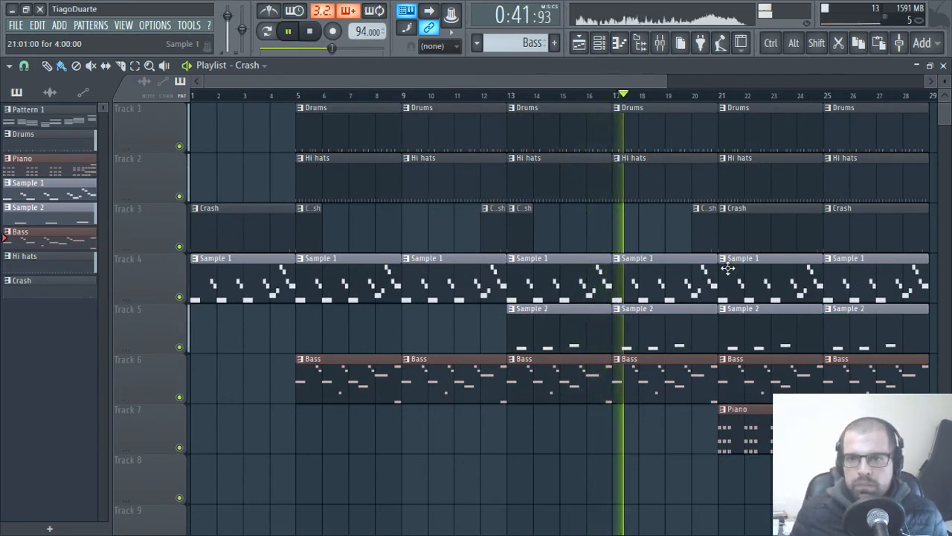
pyautogui.scroll(-1, 727, 268)
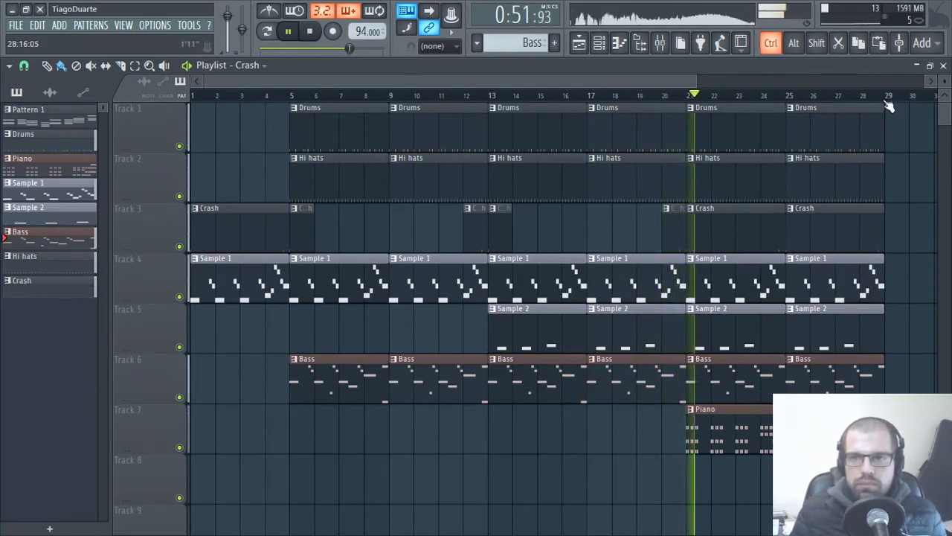
pyautogui.moveTo(892, 106); pyautogui.dragTo(291, 121)
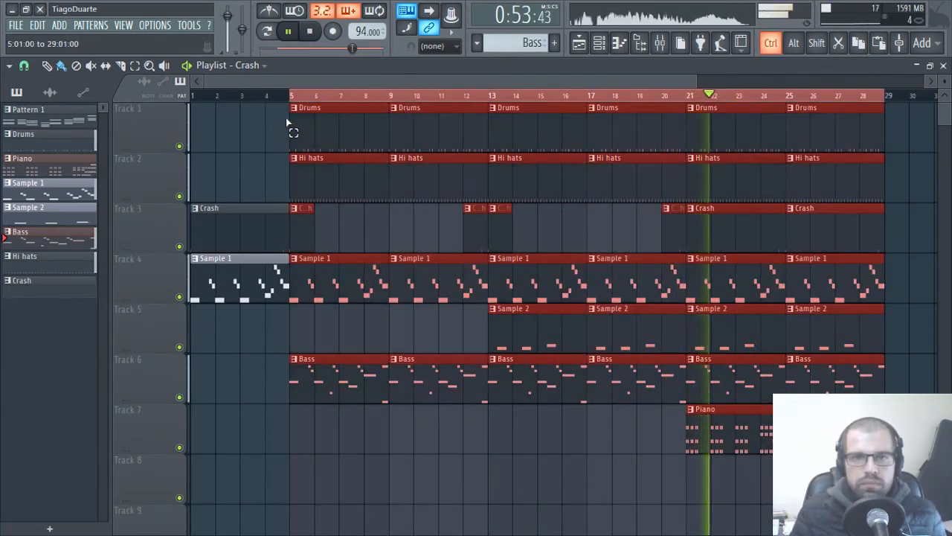
pyautogui.click(398, 444)
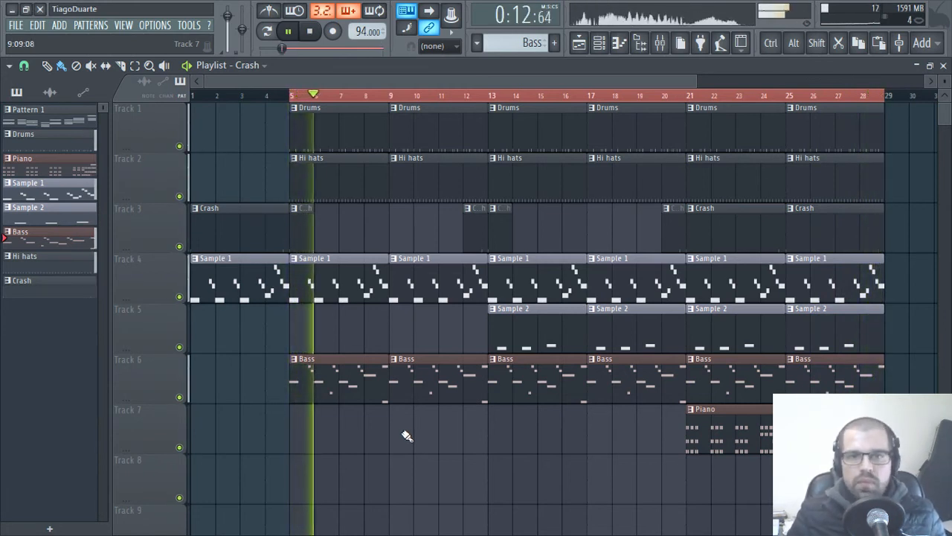
# Stop playback, clear the playlist's time selection, and return the playhead to bar 1
pyautogui.press('space')
pyautogui.keyDown('ctrl'); pyautogui.click(462, 96); pyautogui.keyUp('ctrl')
pyautogui.scroll(1, 370, 424)
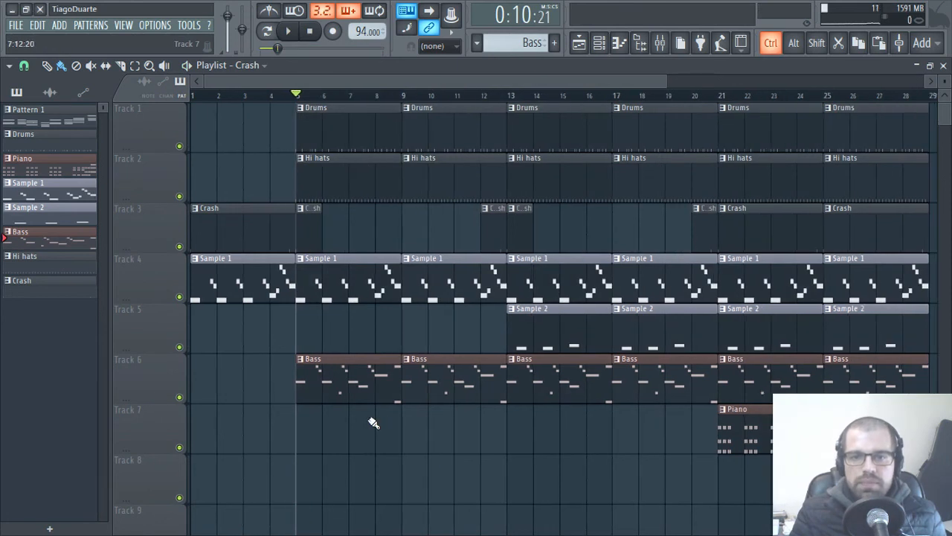
pyautogui.moveTo(308, 100); pyautogui.dragTo(158, 98)
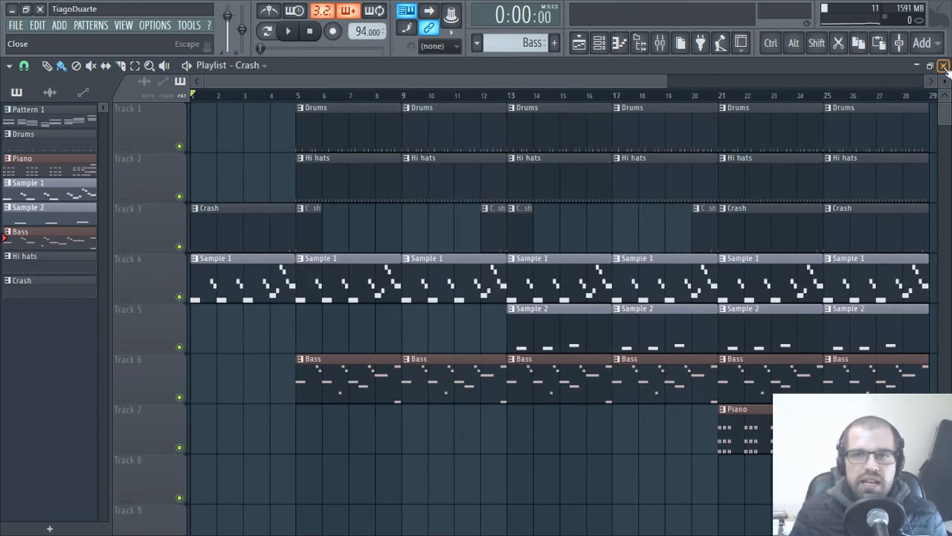
# Trim the Crash clip at bar 1 to its first bar and play the arrangement from the start
pyautogui.scroll(-3, 536, 279)
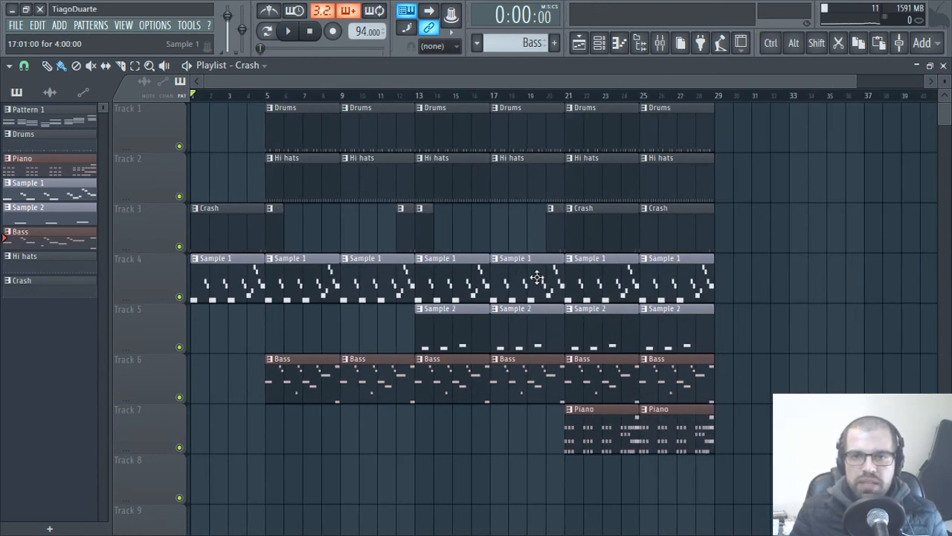
pyautogui.scroll(-1, 669, 335)
pyautogui.scroll(1, 669, 335)
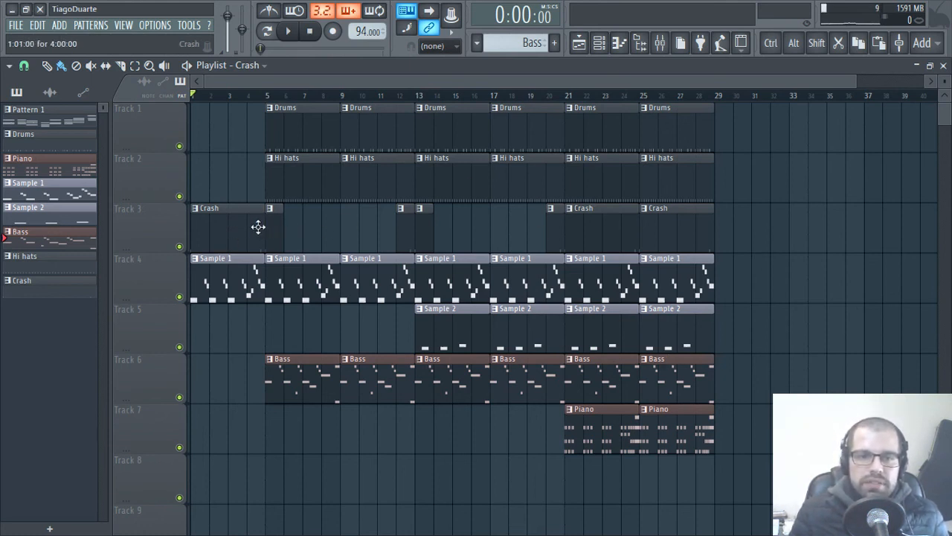
pyautogui.moveTo(263, 229); pyautogui.dragTo(206, 231)
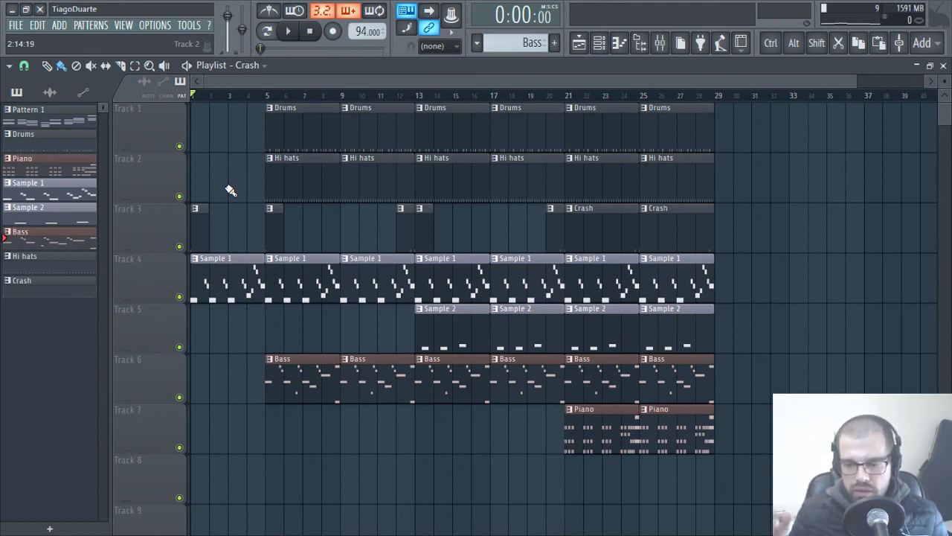
pyautogui.press('space')
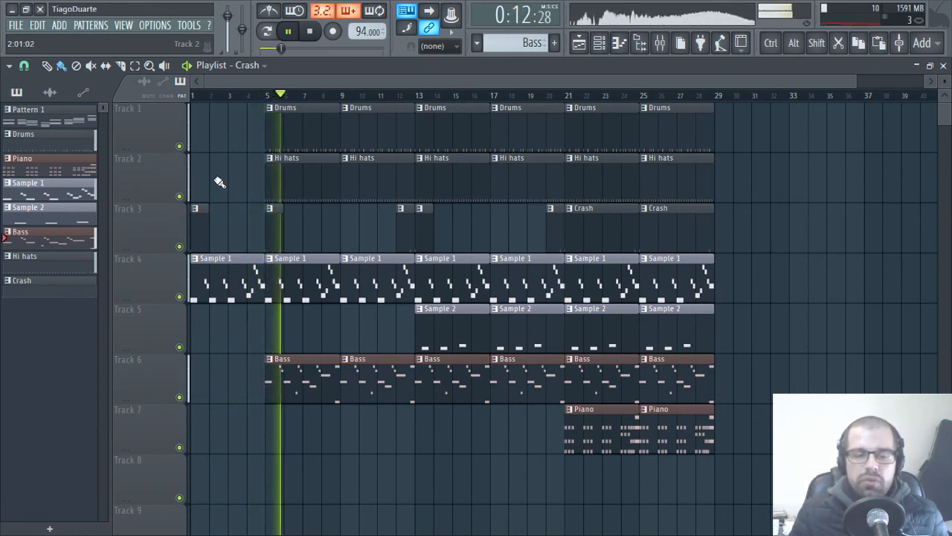
# Select bars 5 through 28 as the loop range during playback, deselect the clips, and stop playback
pyautogui.keyDown('ctrl'); pyautogui.scroll(2, 833, 286); pyautogui.keyUp('ctrl')
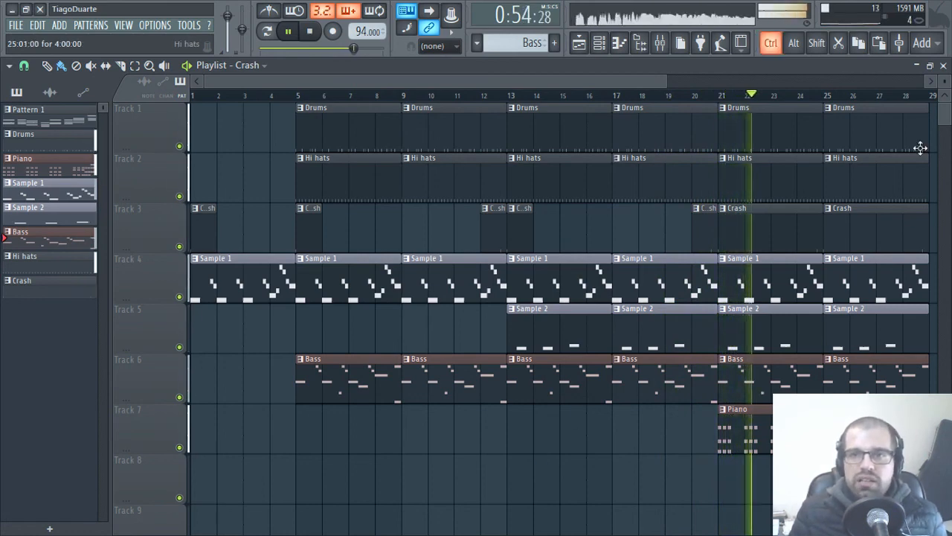
pyautogui.moveTo(934, 98); pyautogui.dragTo(299, 119)
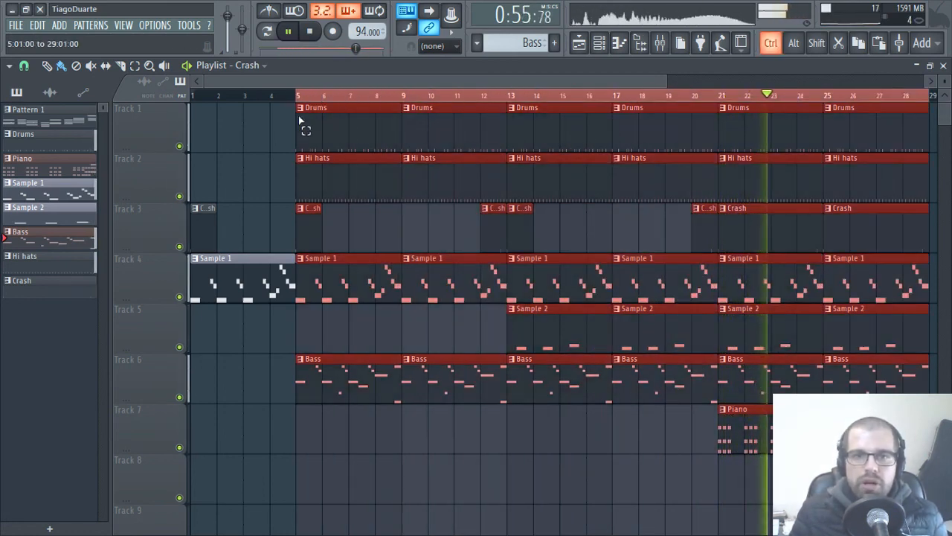
pyautogui.click(472, 434)
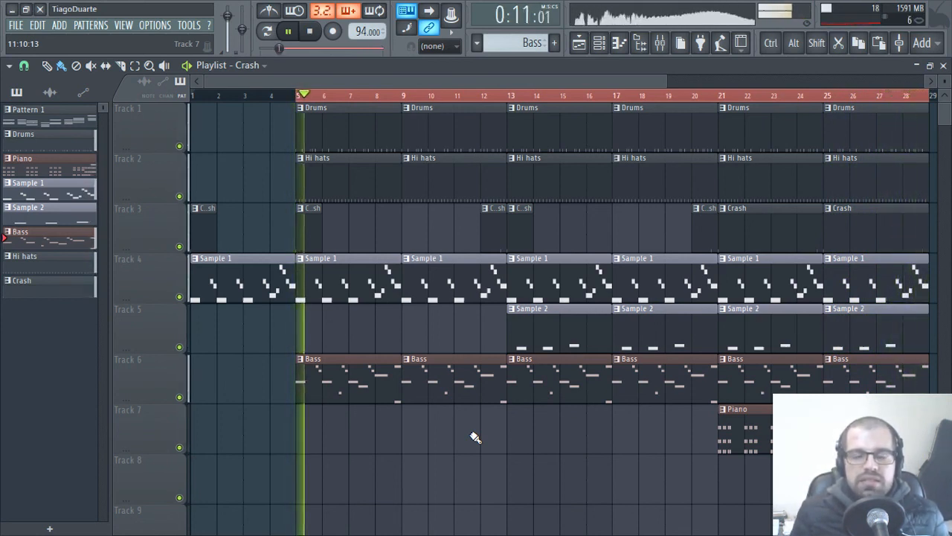
pyautogui.press('space')
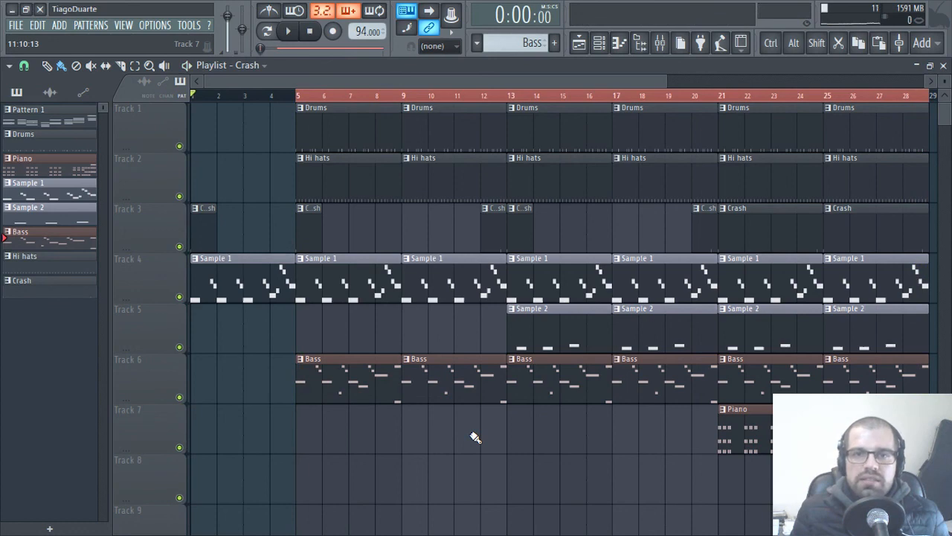